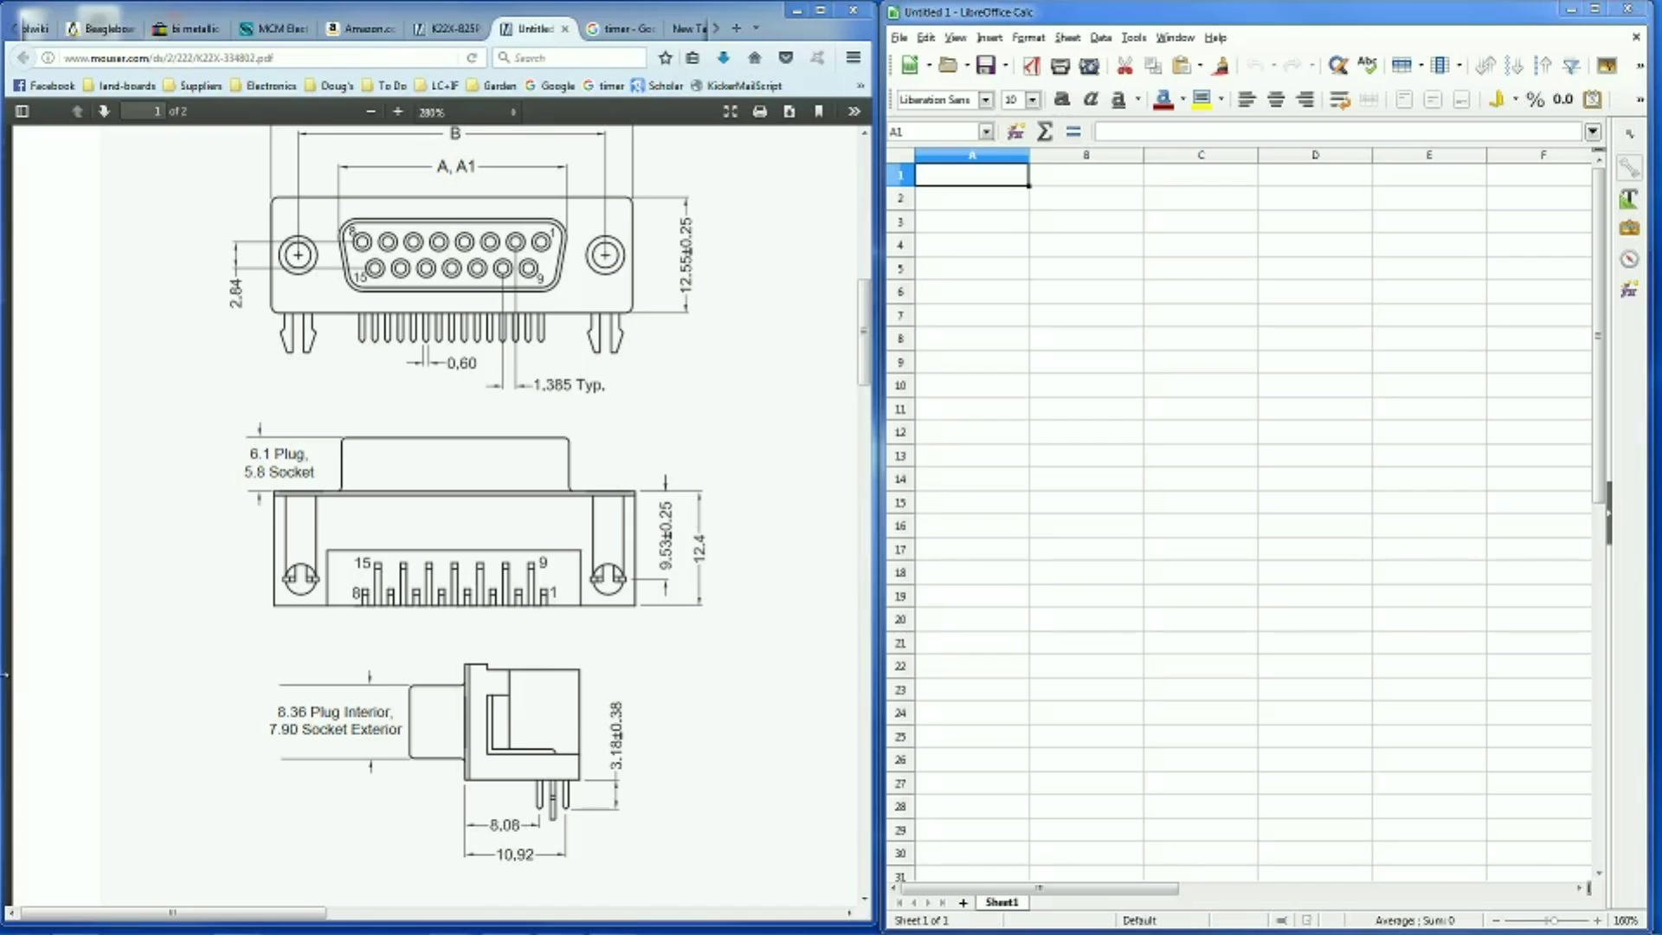
Check the K22X datasheet's dimension units and look through the shell sizes listed in its dimension table
click(374, 652)
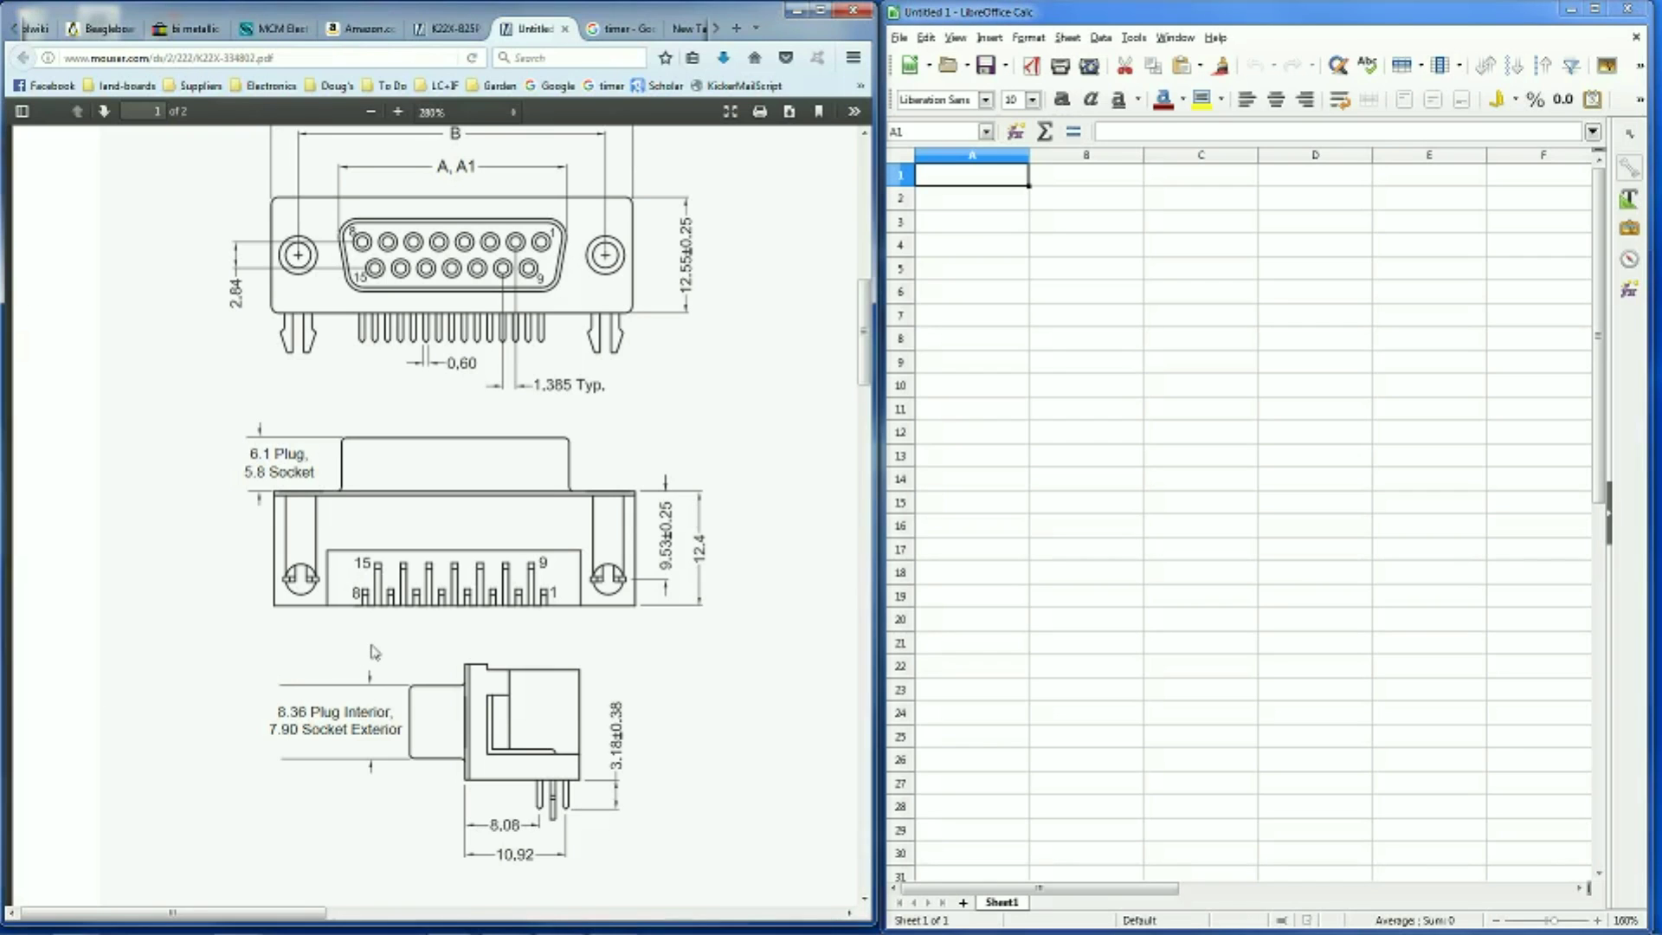
scroll(374, 652, up, 3)
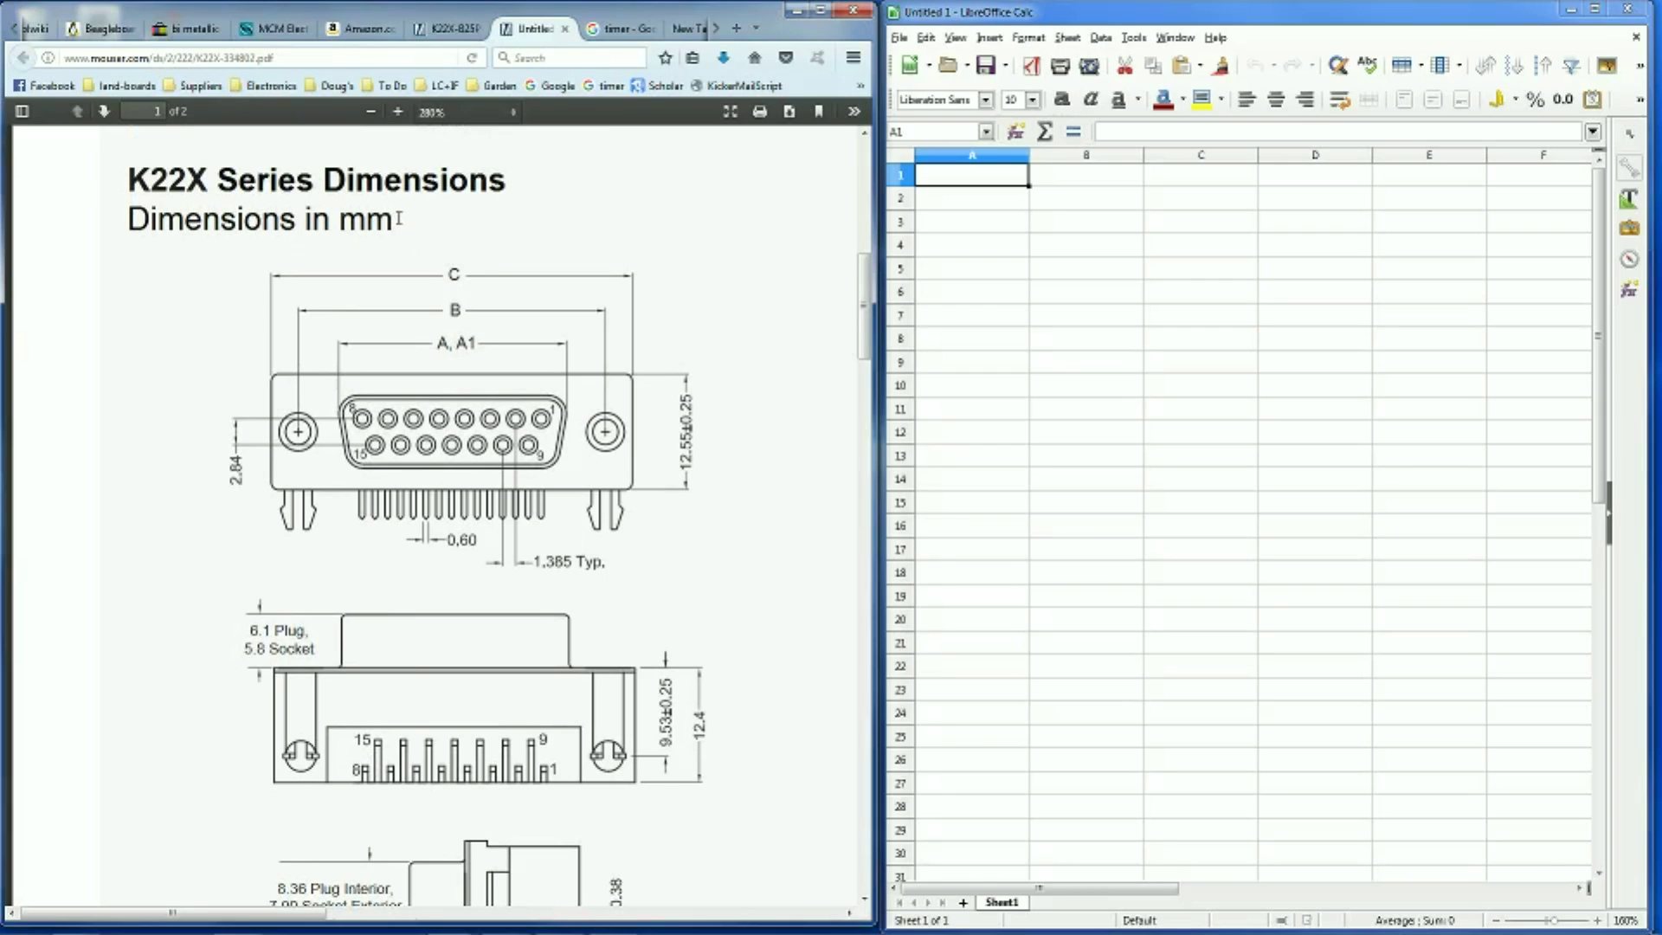
drag(398, 219, 127, 216)
click(214, 396)
scroll(223, 475, down, 10)
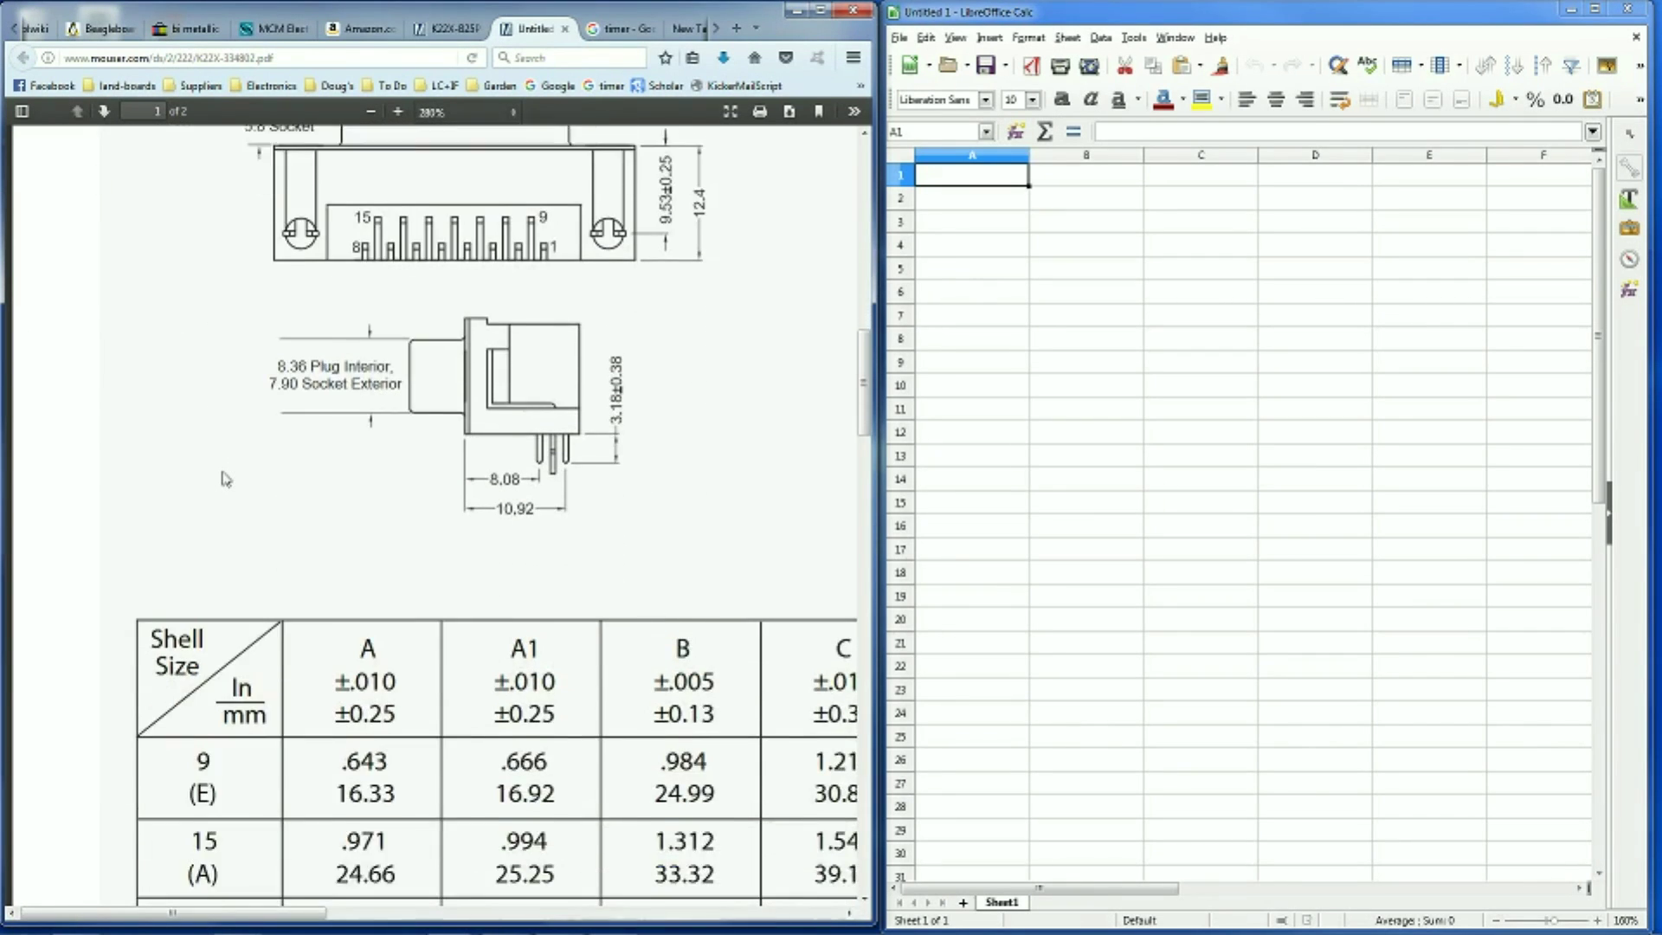
scroll(225, 478, down, 5)
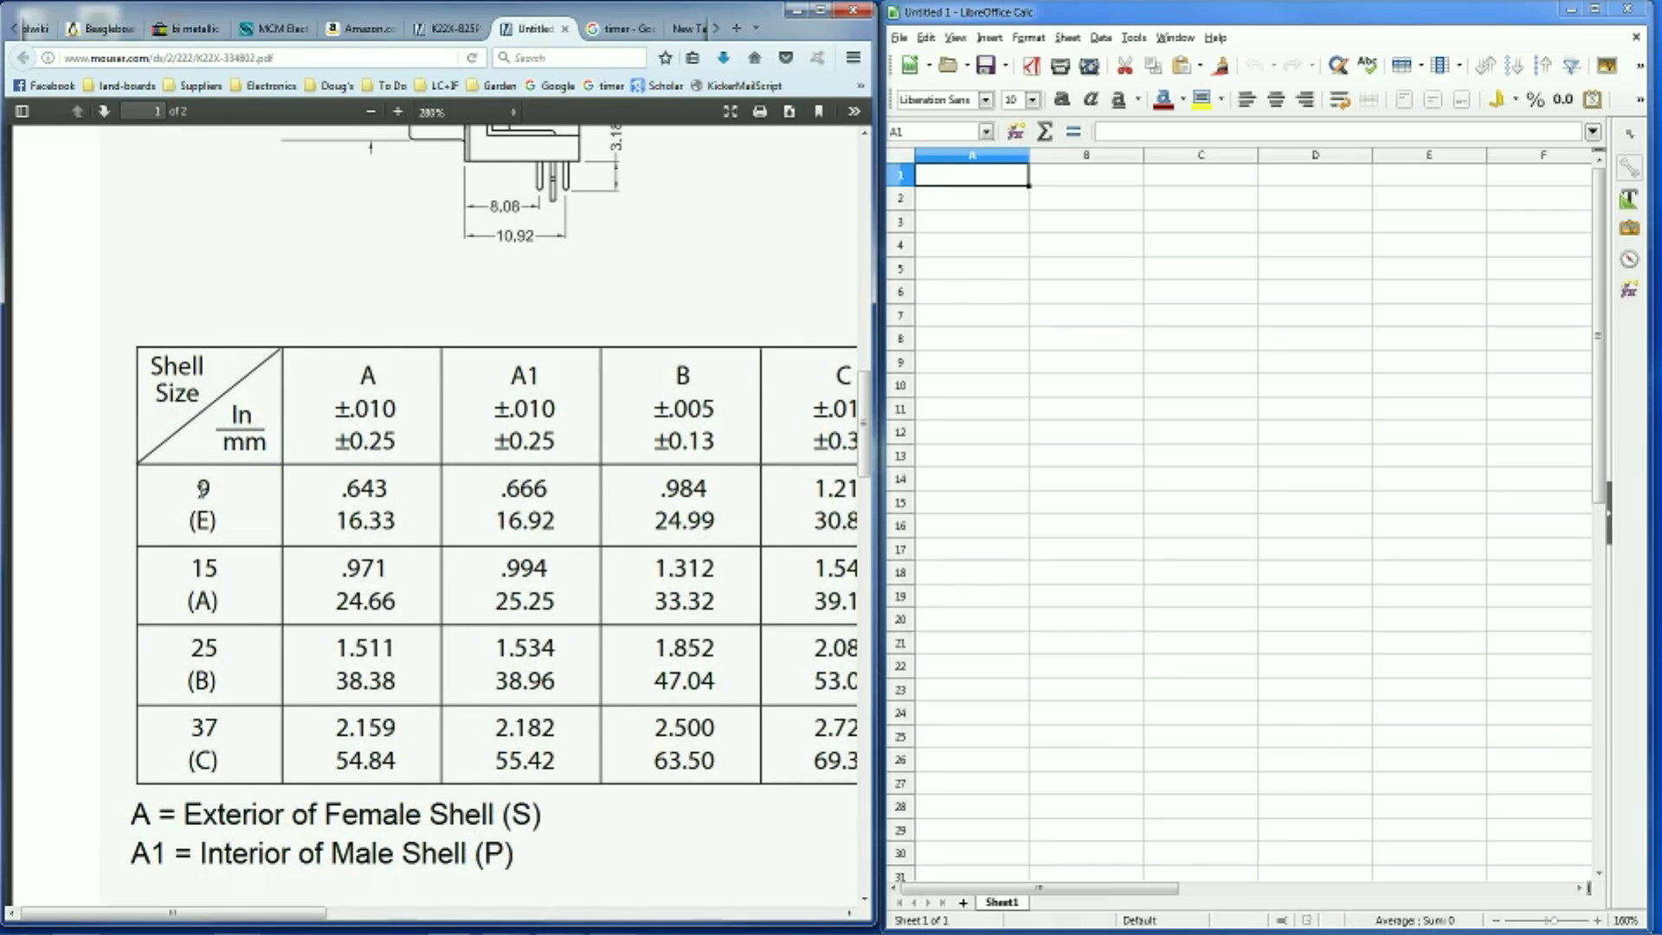
double_click(204, 487)
drag(192, 568, 216, 565)
drag(194, 651, 221, 645)
click(206, 667)
drag(217, 728, 195, 728)
click(208, 543)
Compare the dimension table's column A with the connector drawings, ending at the front view with its pin spacings
scroll(210, 541, up, 5)
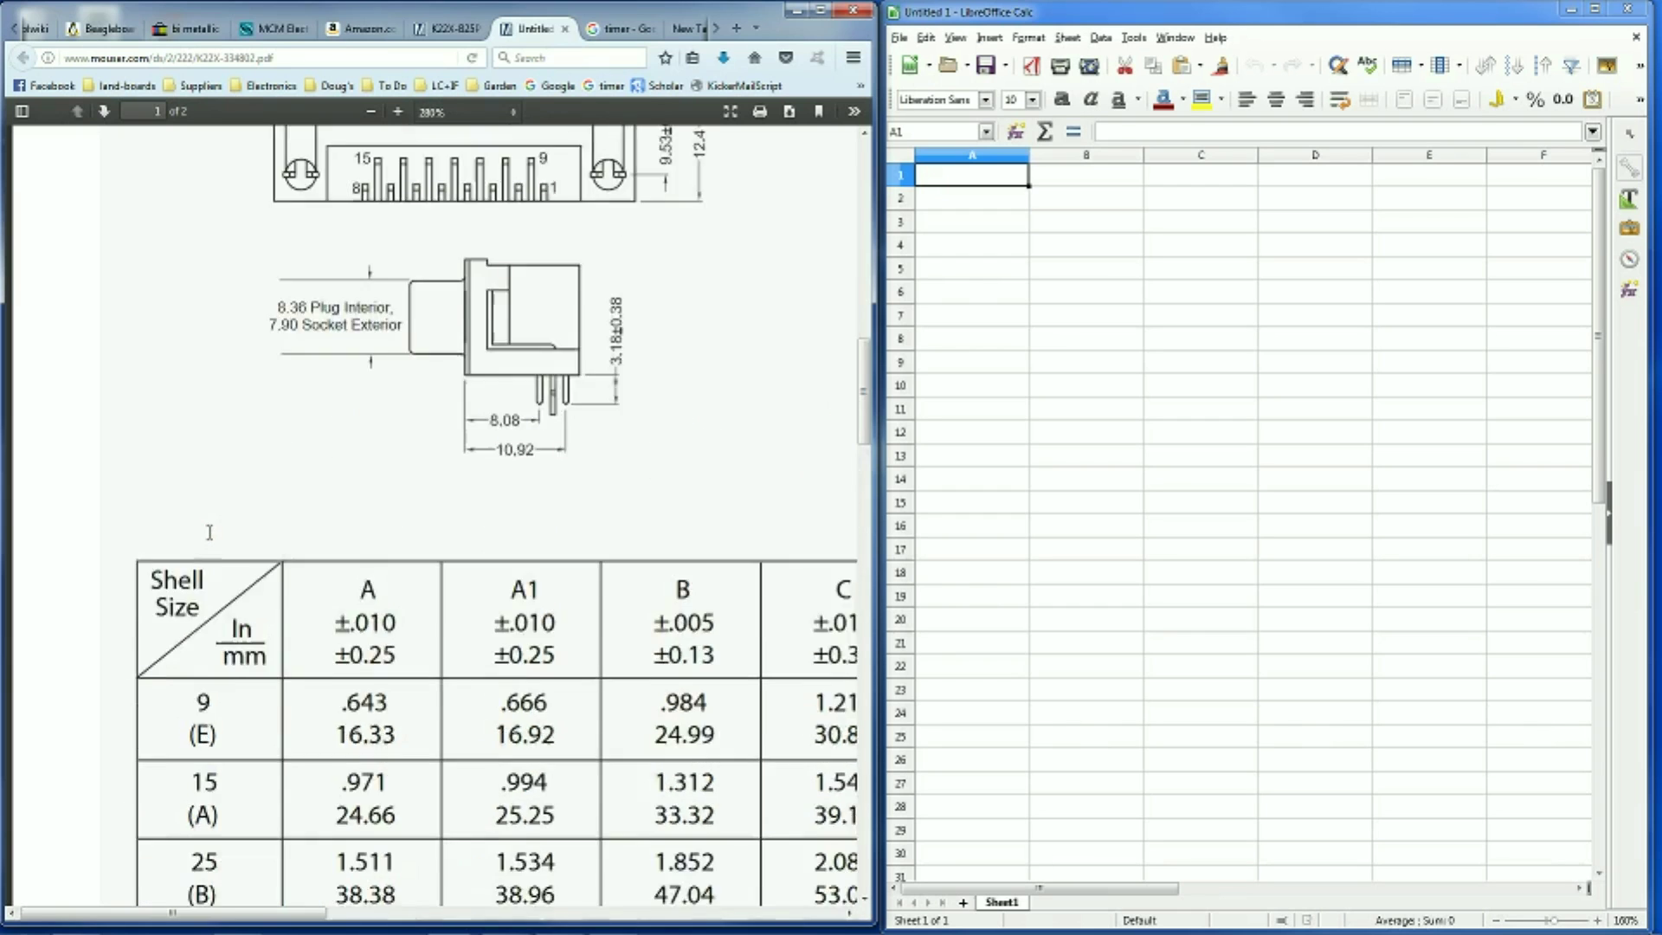
scroll(209, 540, up, 3)
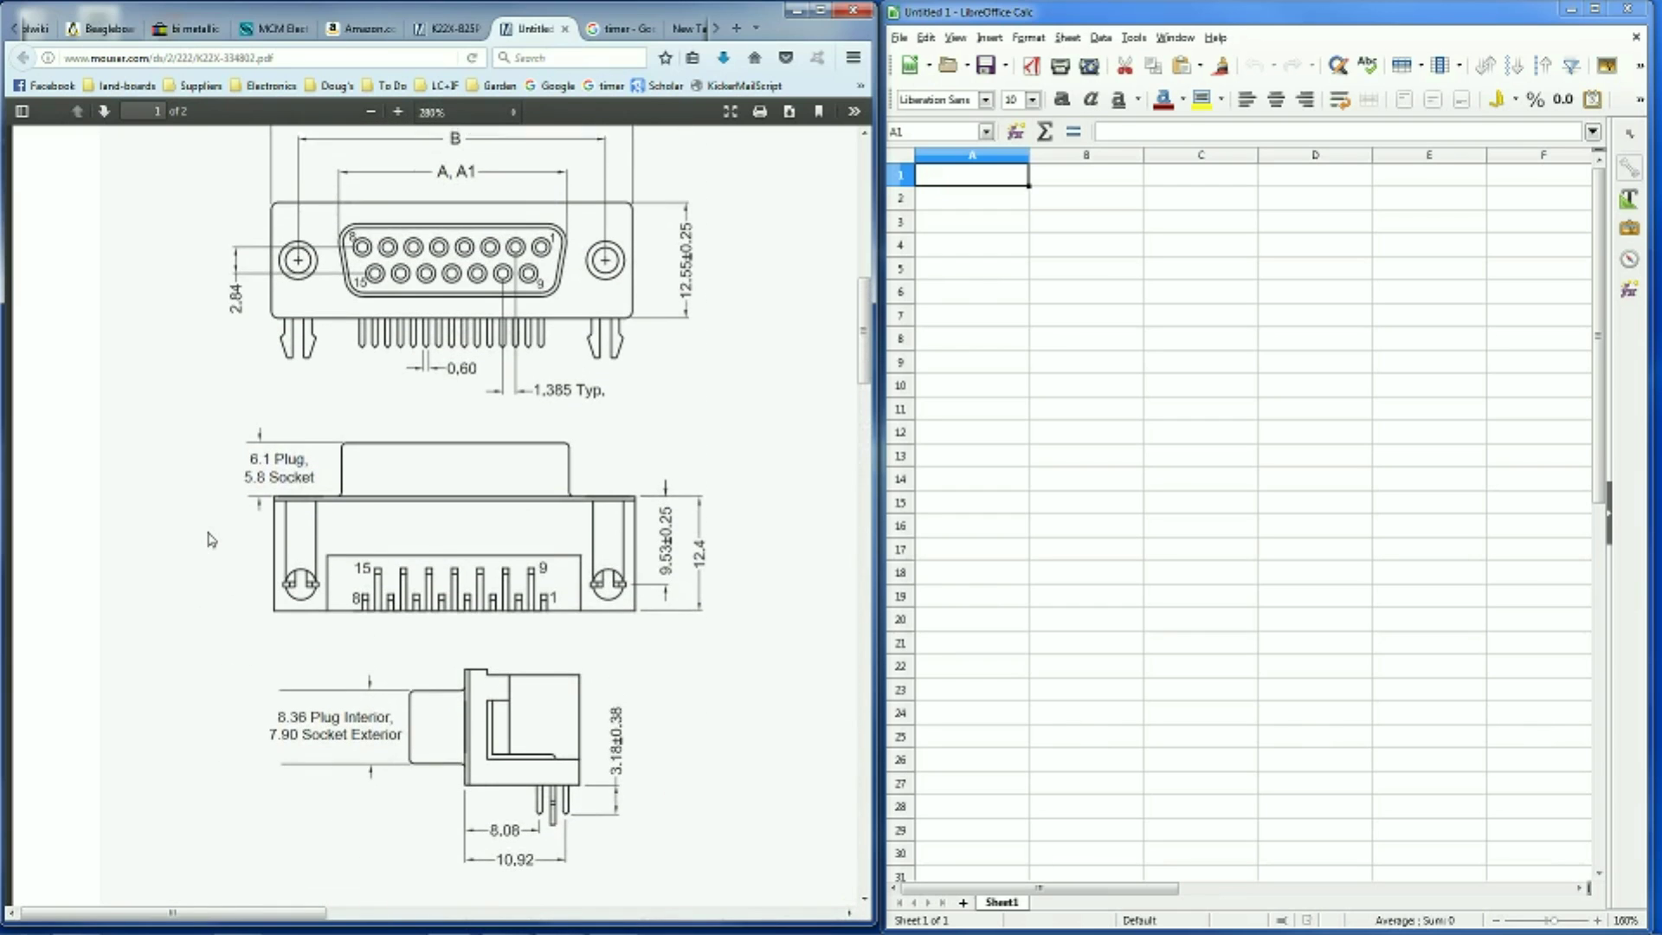
scroll(210, 540, down, 5)
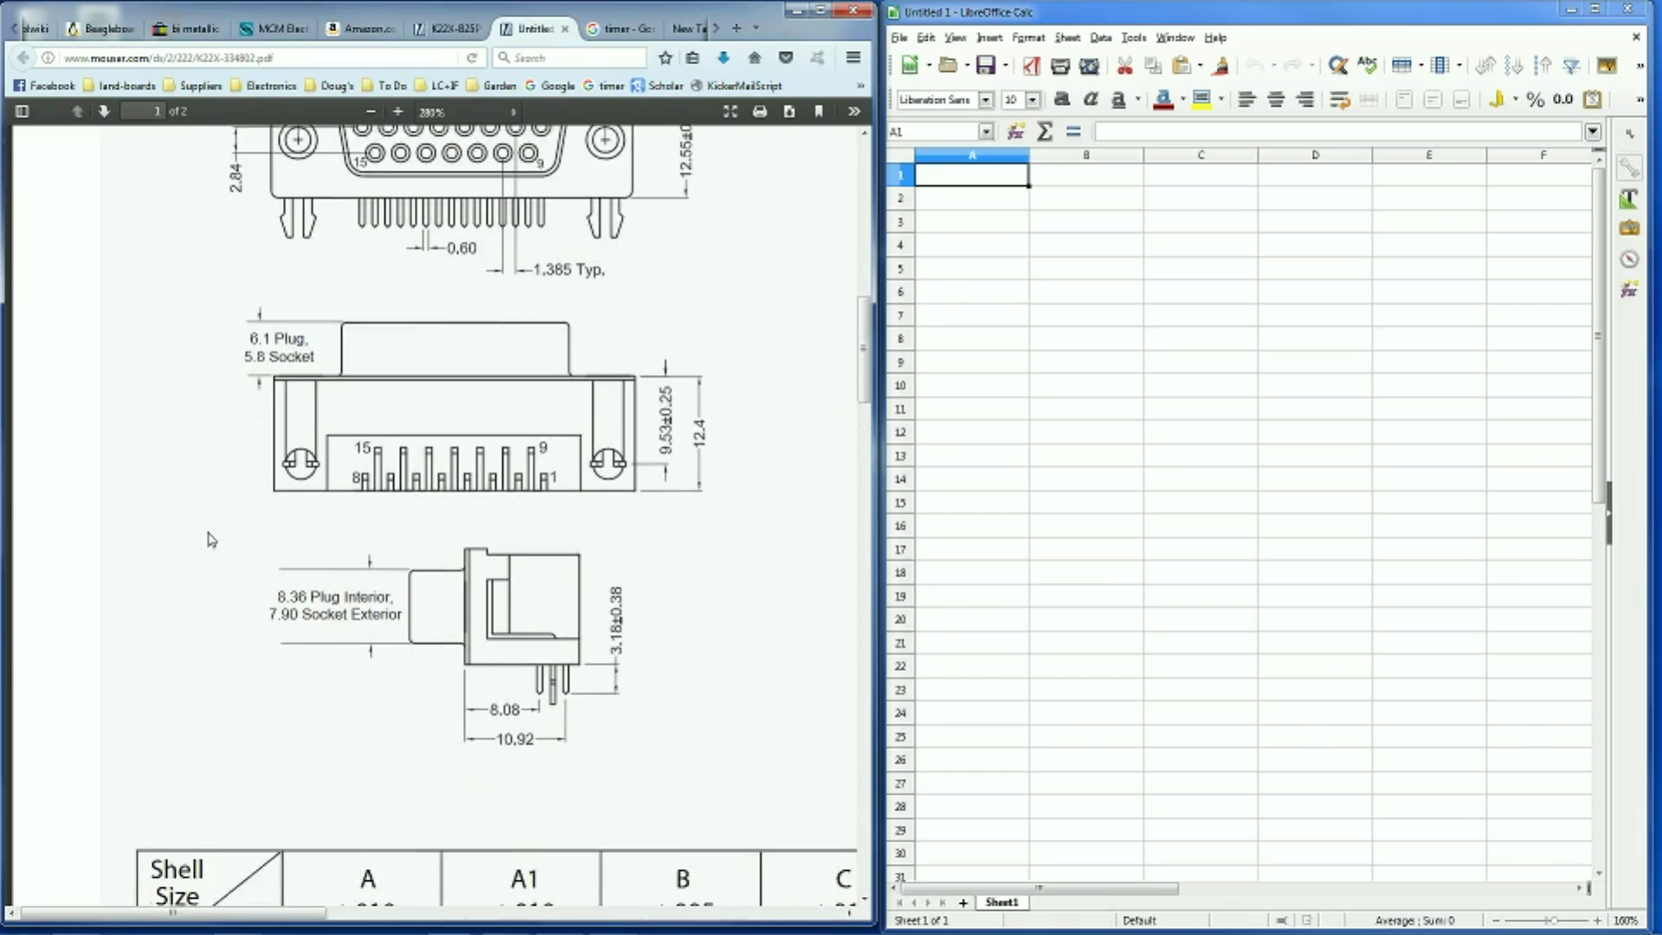
scroll(353, 620, down, 1)
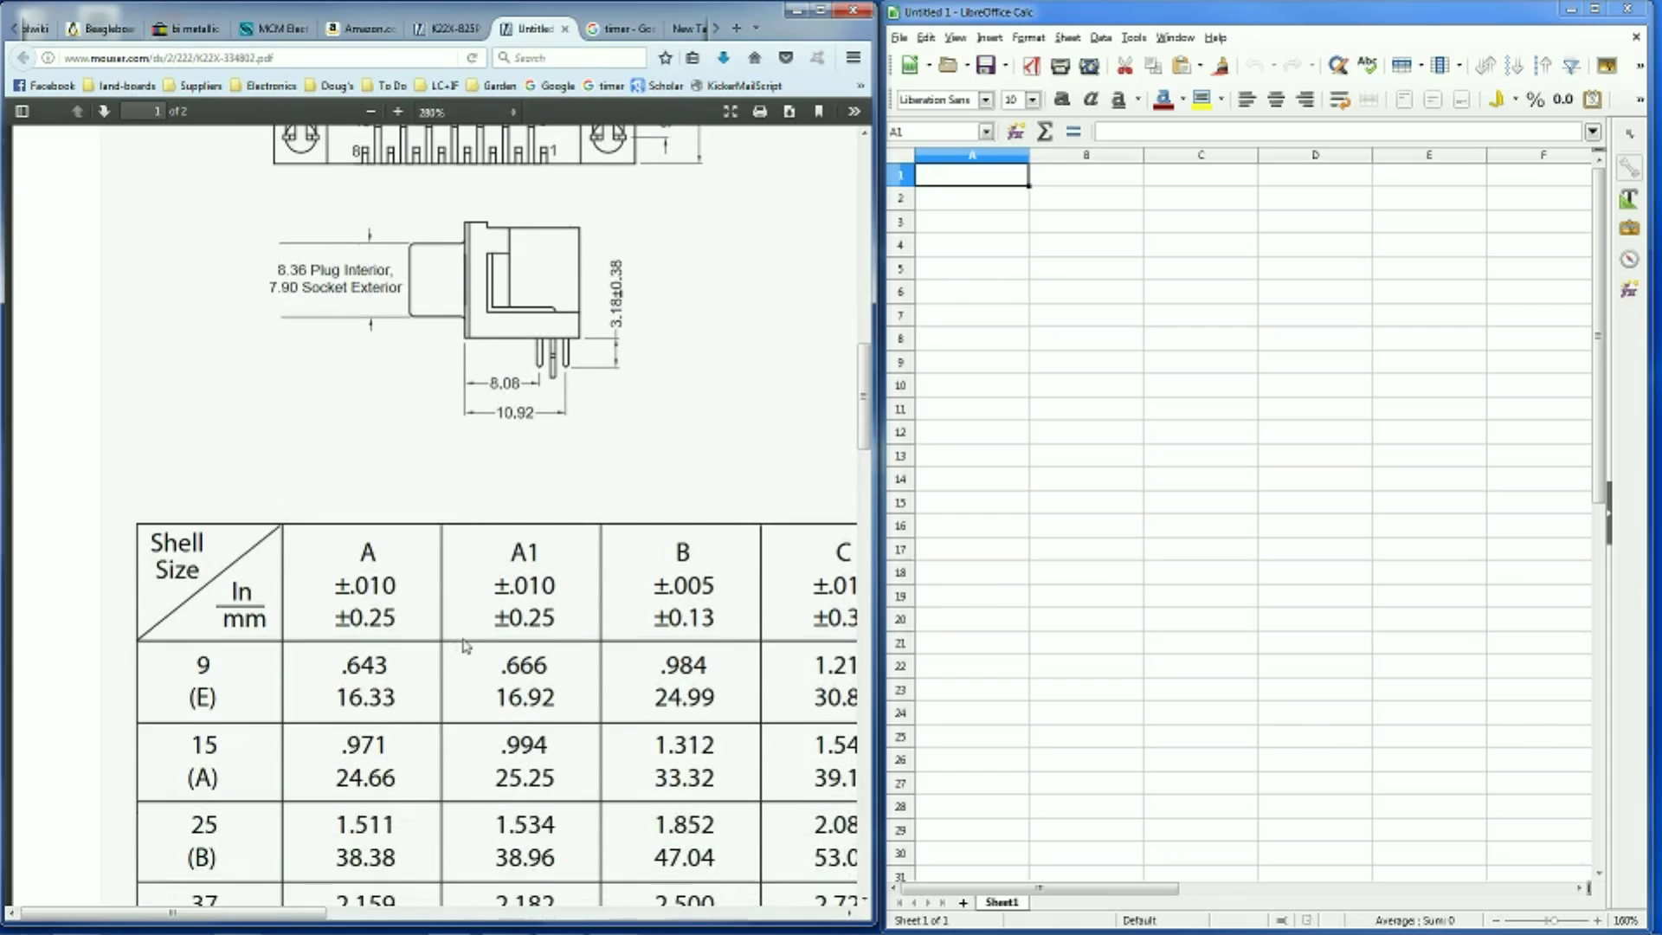
double_click(367, 551)
scroll(727, 602, up, 5)
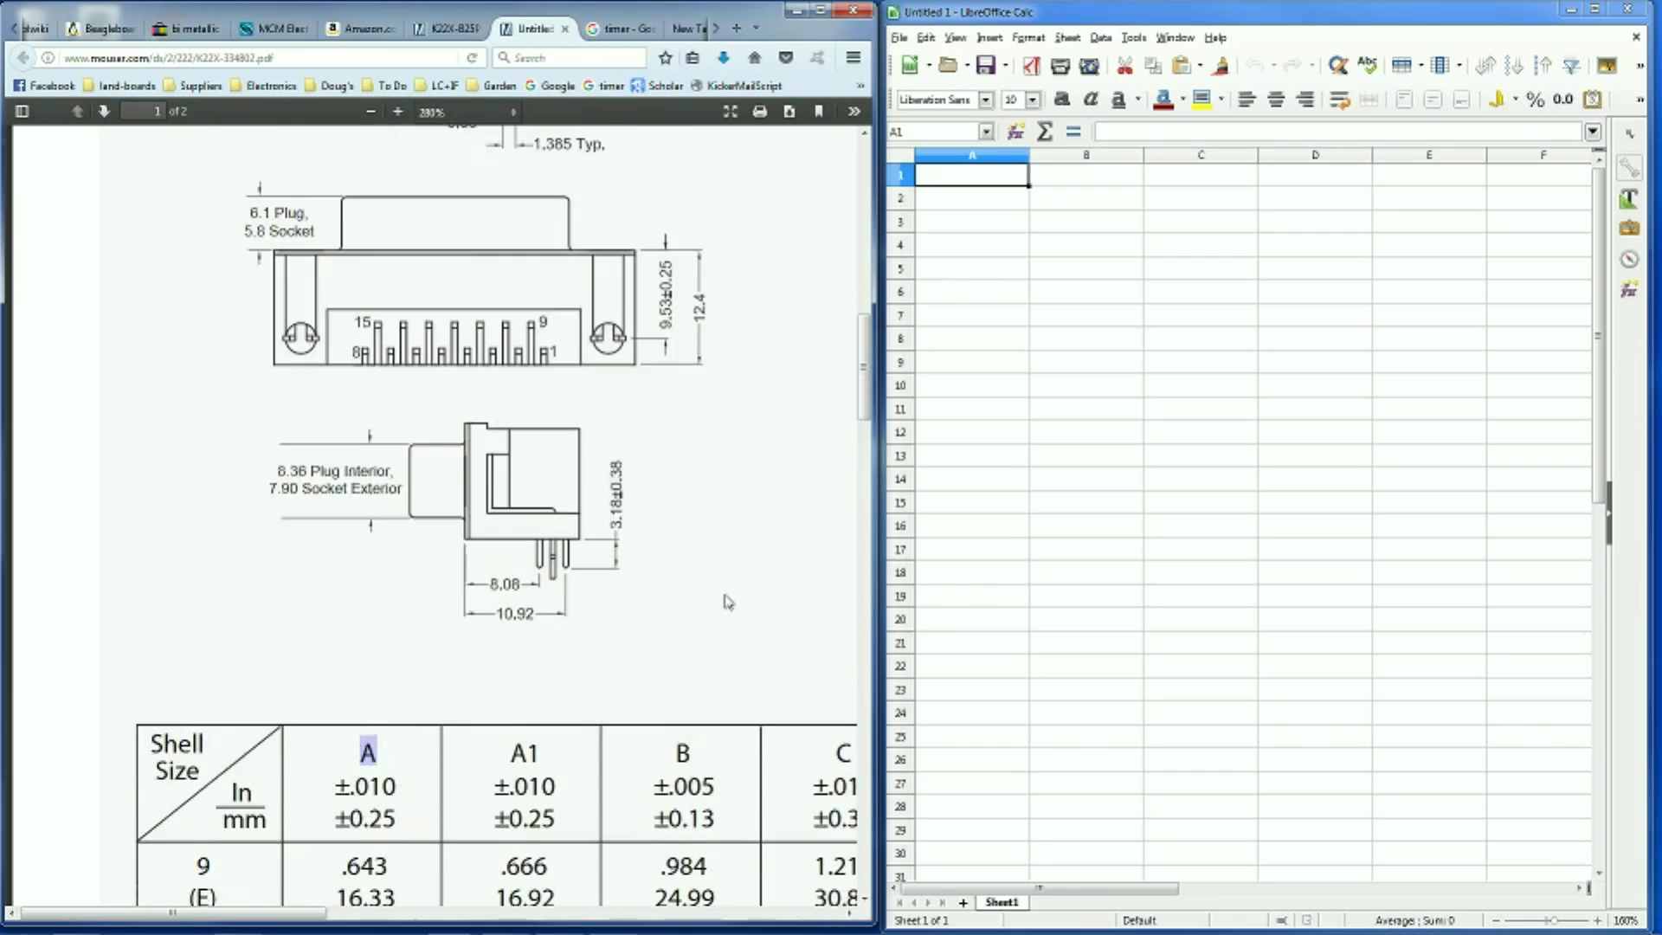
scroll(727, 601, up, 1)
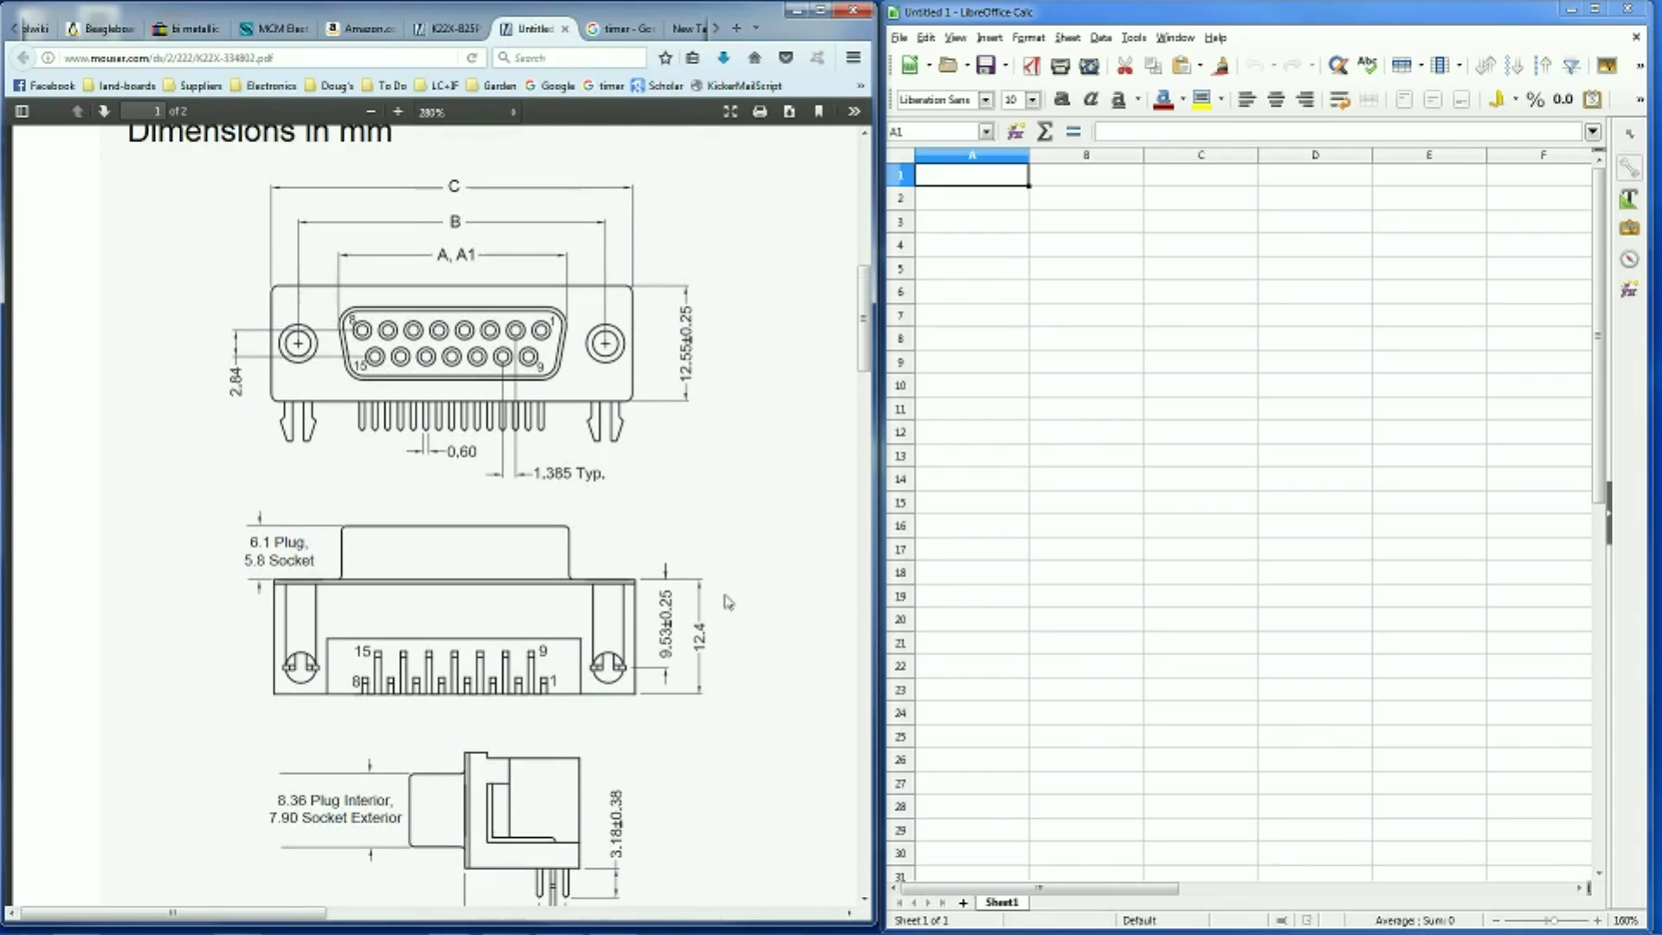
scroll(727, 602, up, 1)
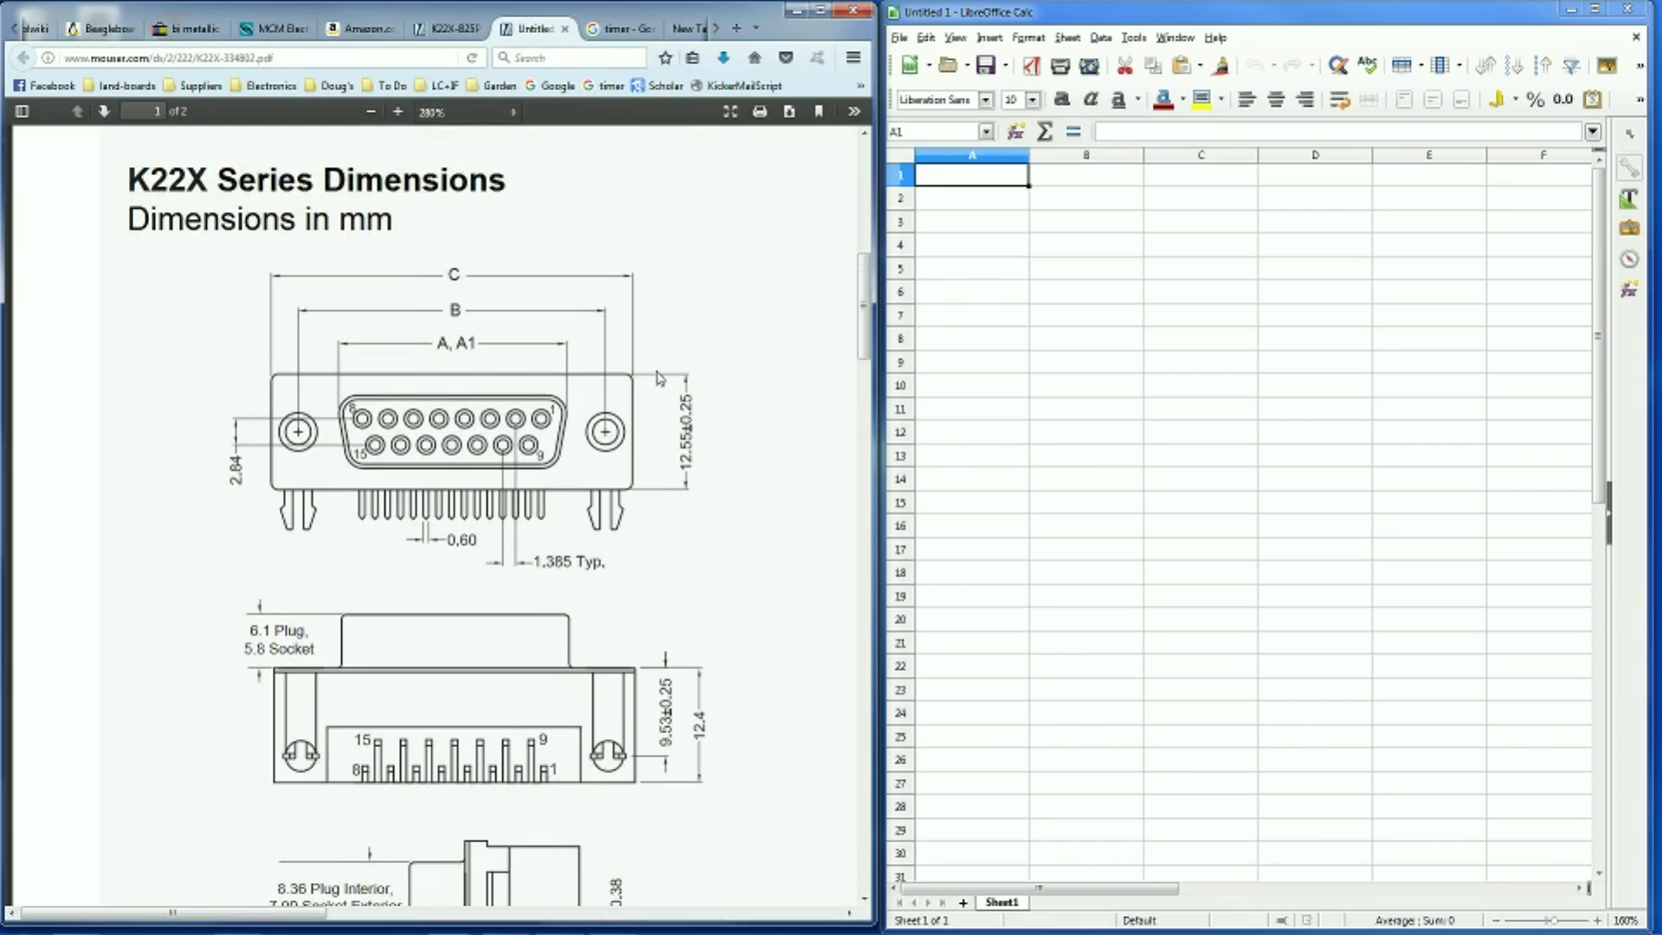
In the blank Calc sheet, enter the column headings Pin, X and Y in cells A2 to C2
click(988, 210)
text(Pi)
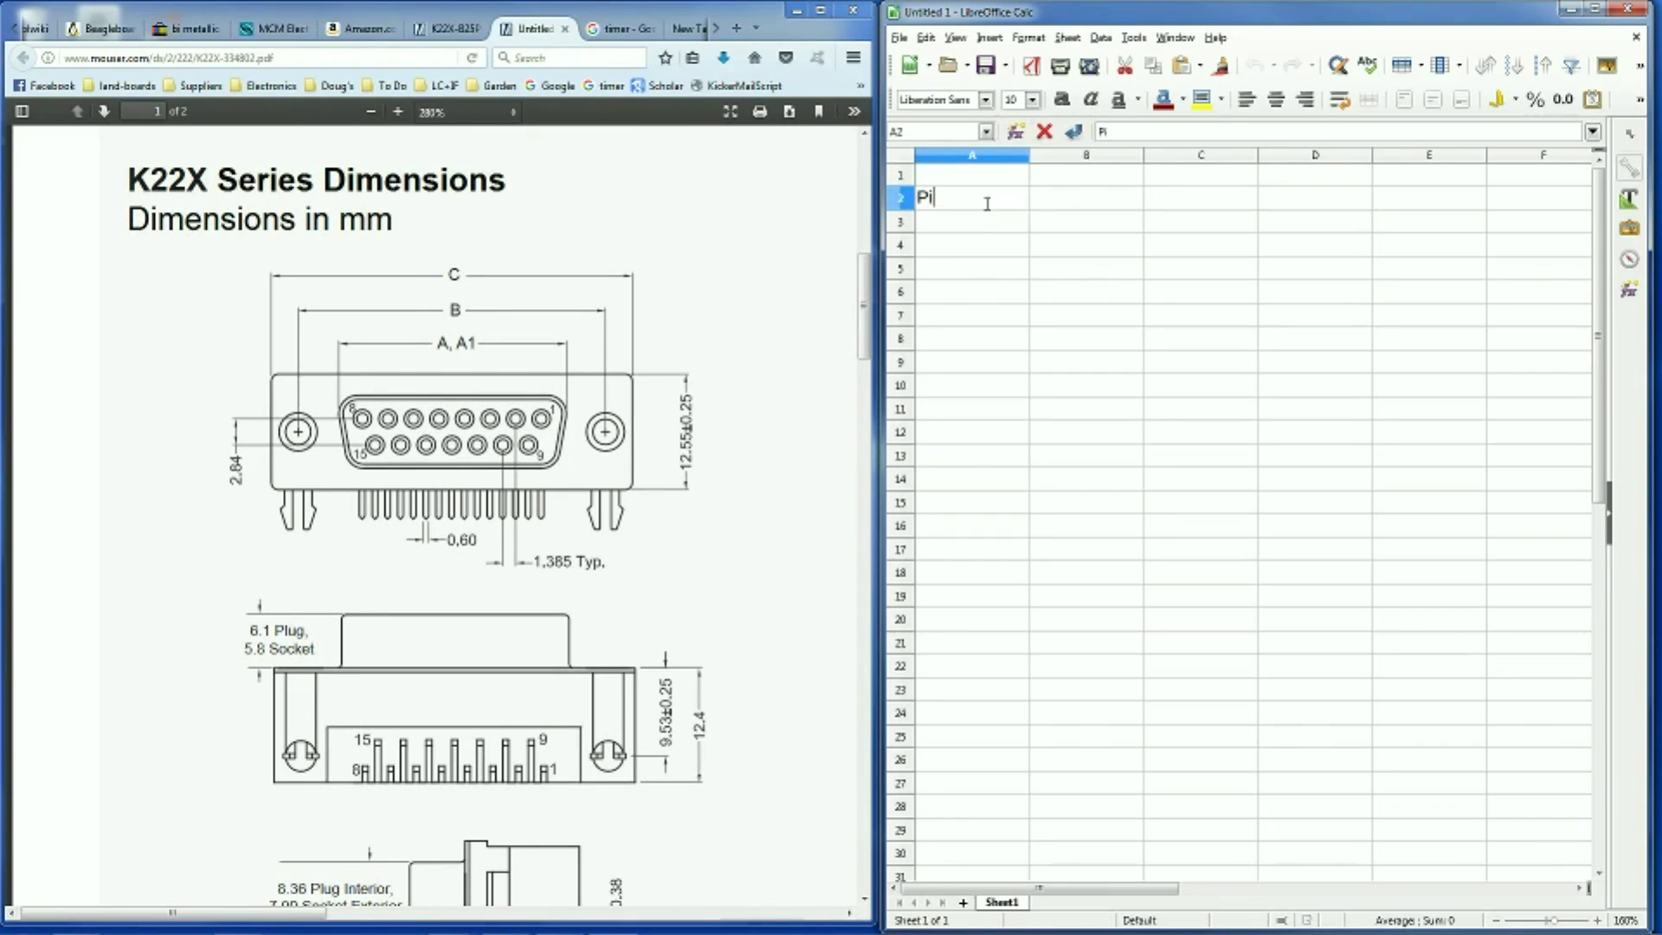
text(n)
key(Tab)
text(X)
key(Tab)
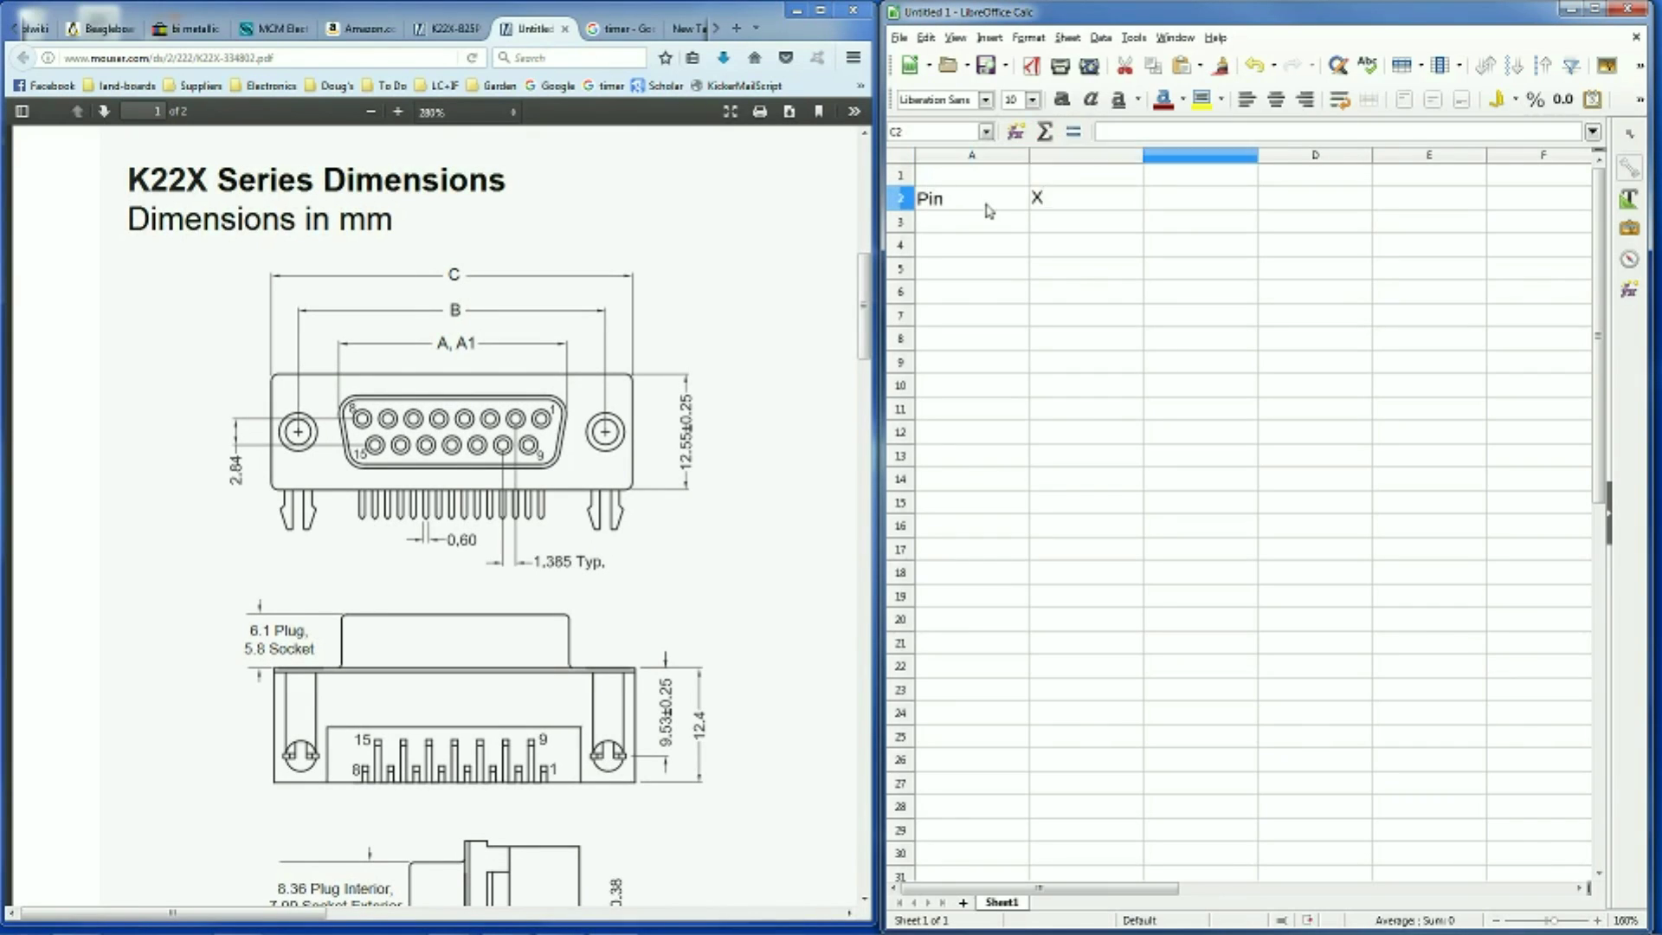
text(Y)
key(Return)
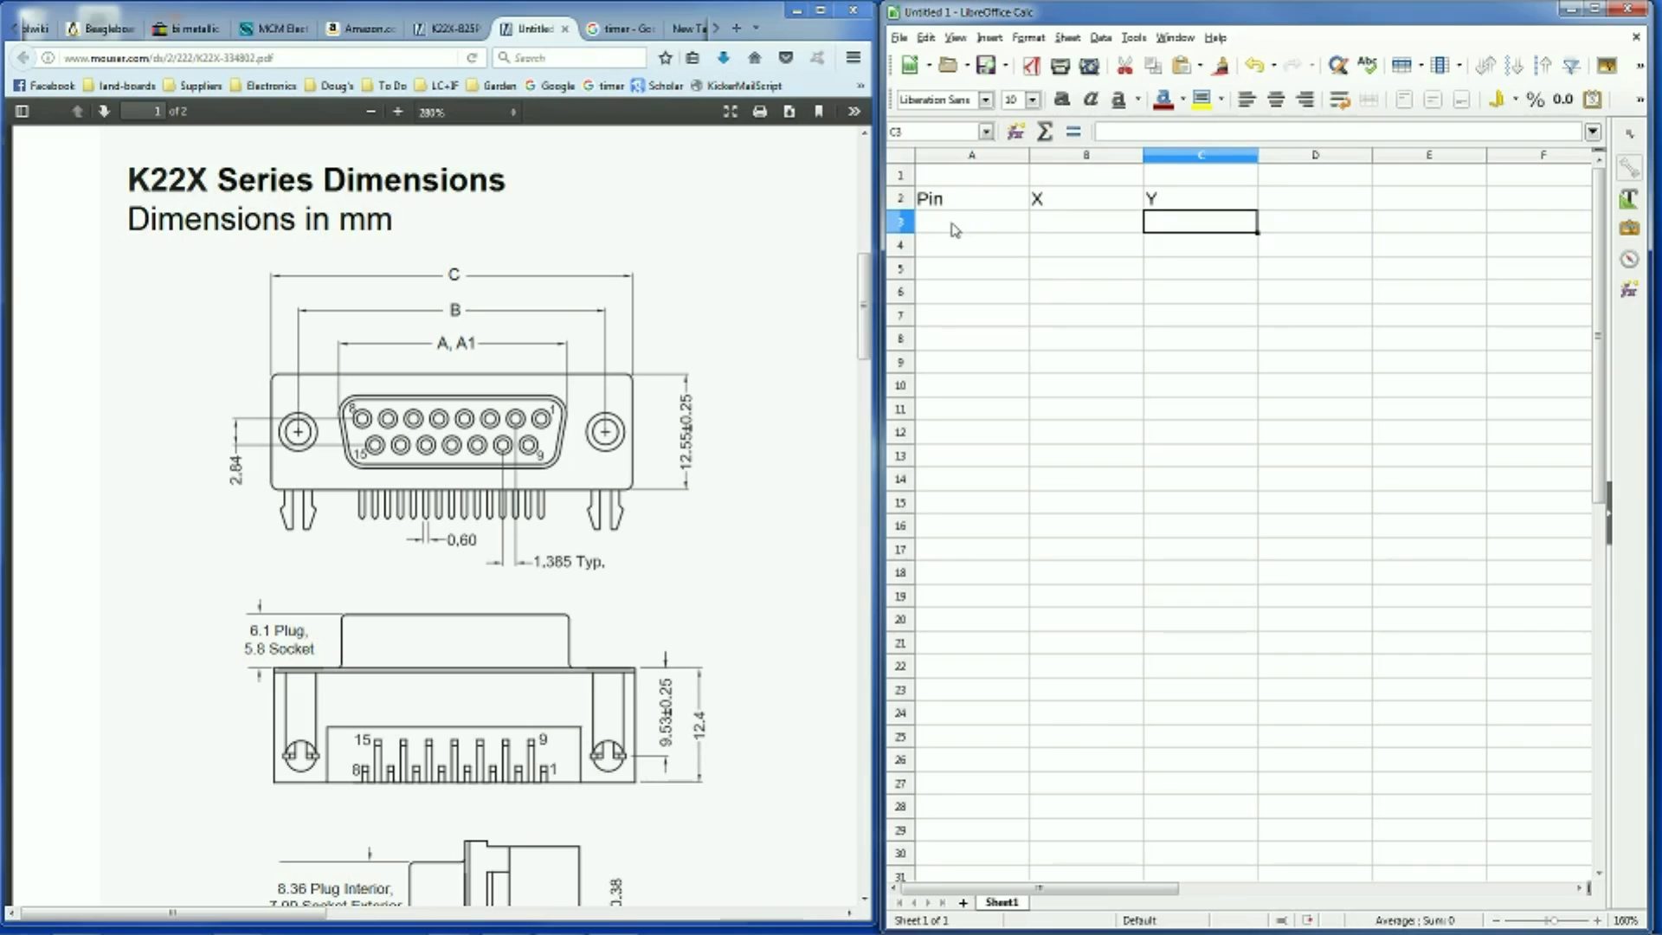
Enter pin 1 in row 3 with X and Y coordinates of 0
click(954, 230)
text(1)
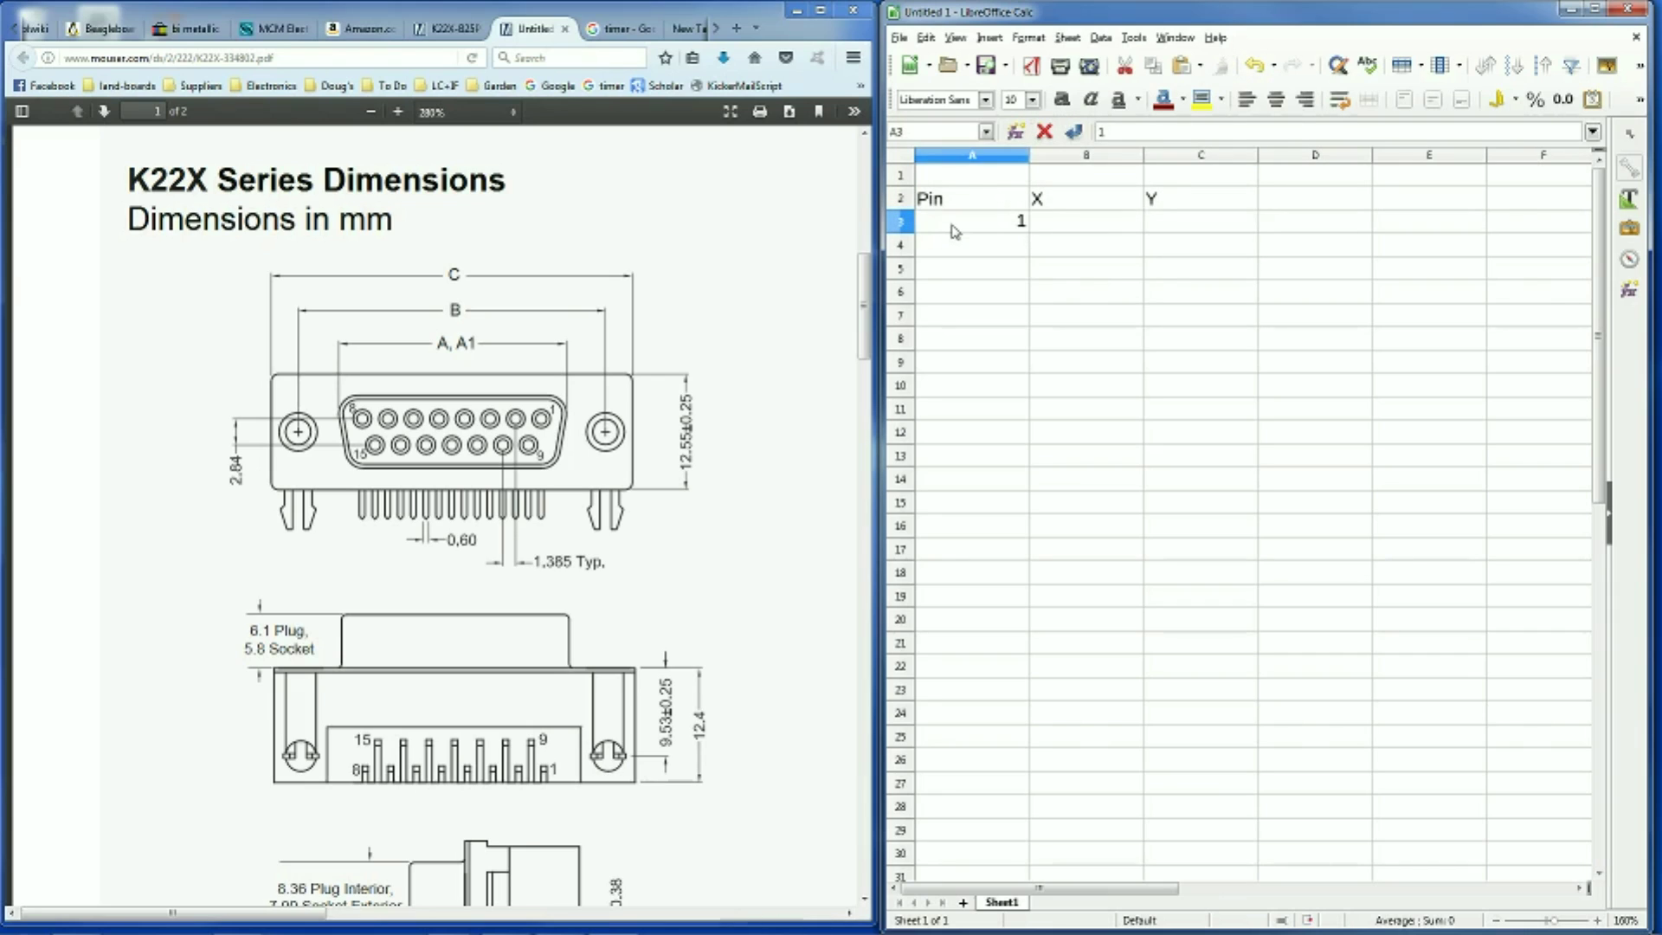
key(Tab)
text(0)
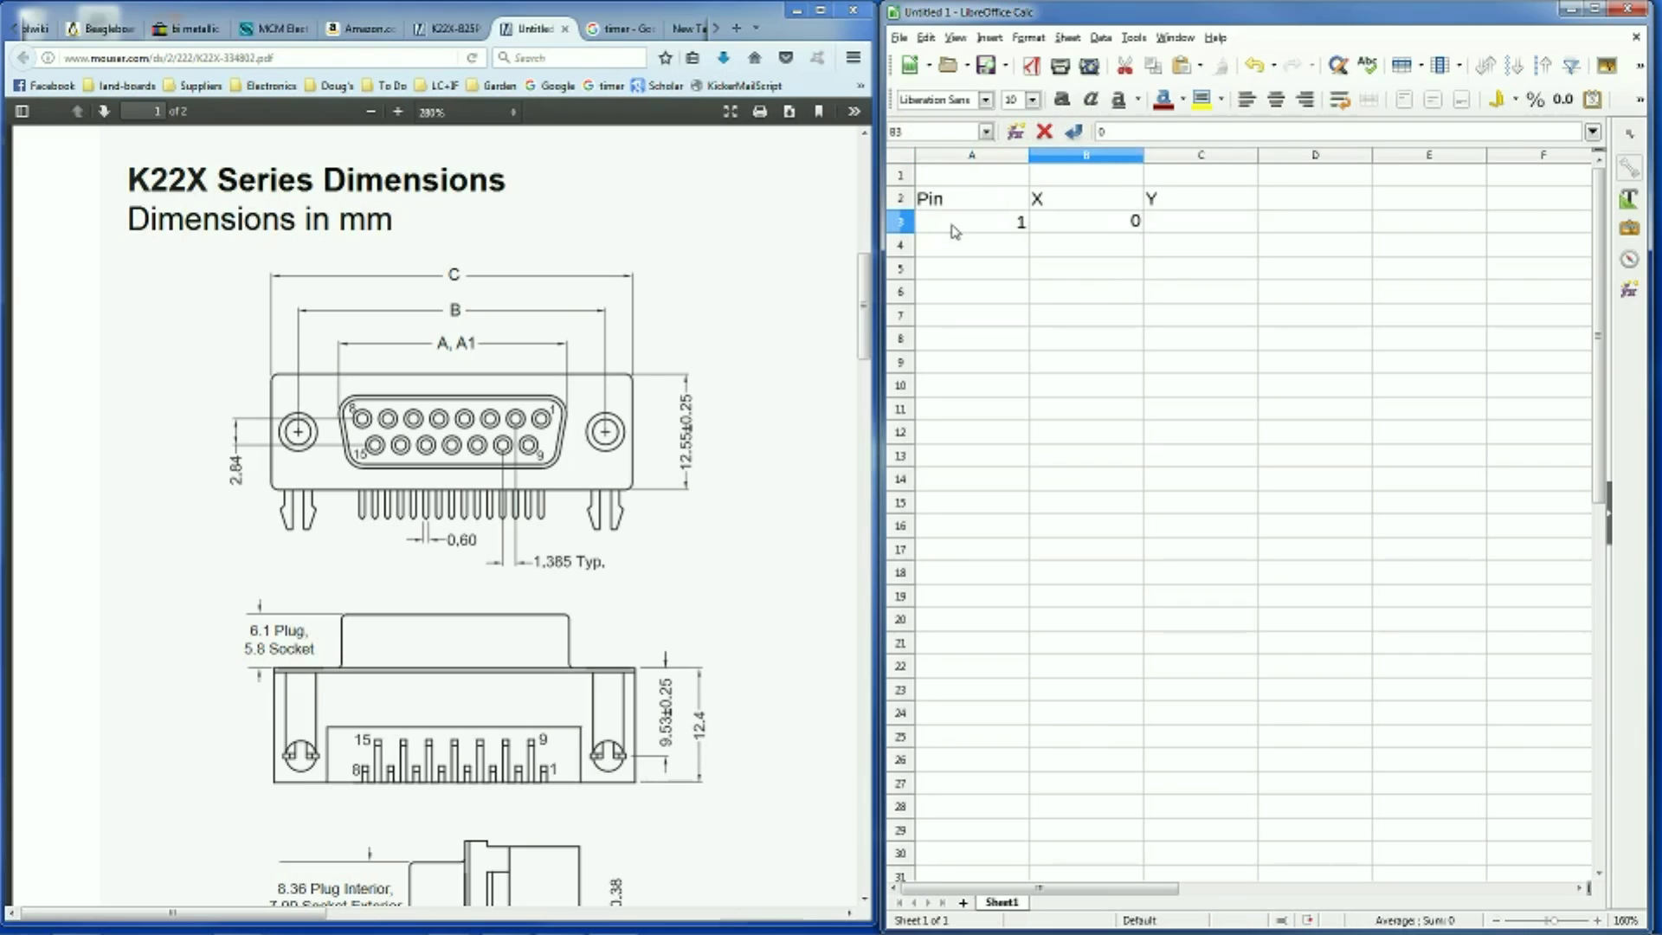
key(Tab)
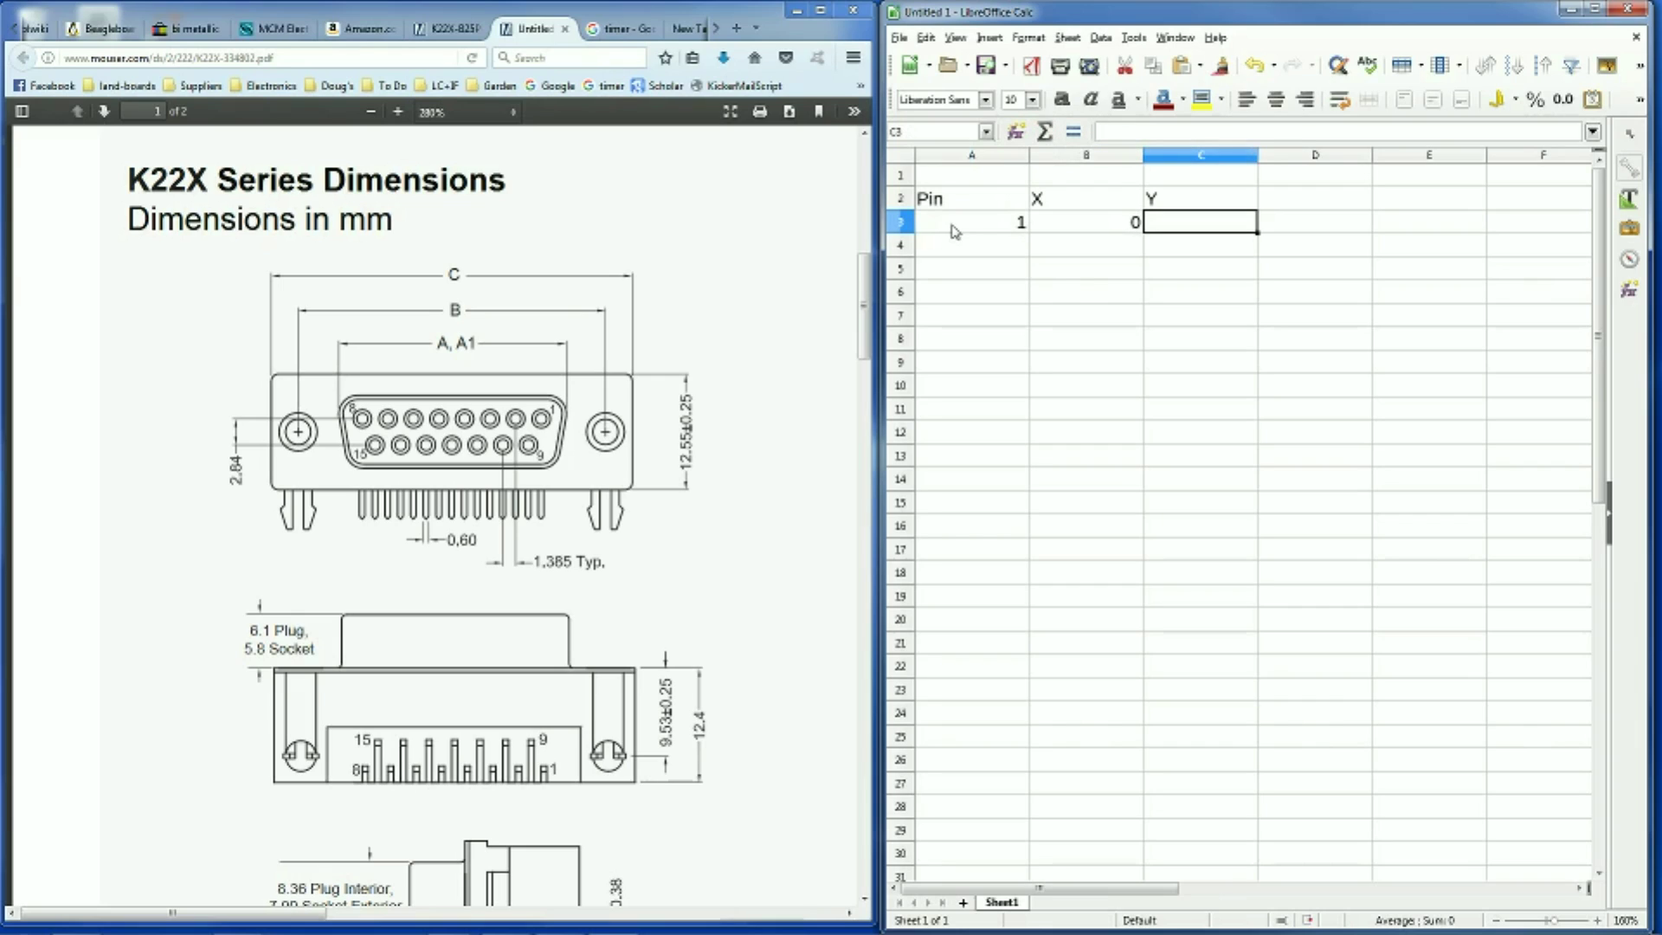
text(0)
key(Return)
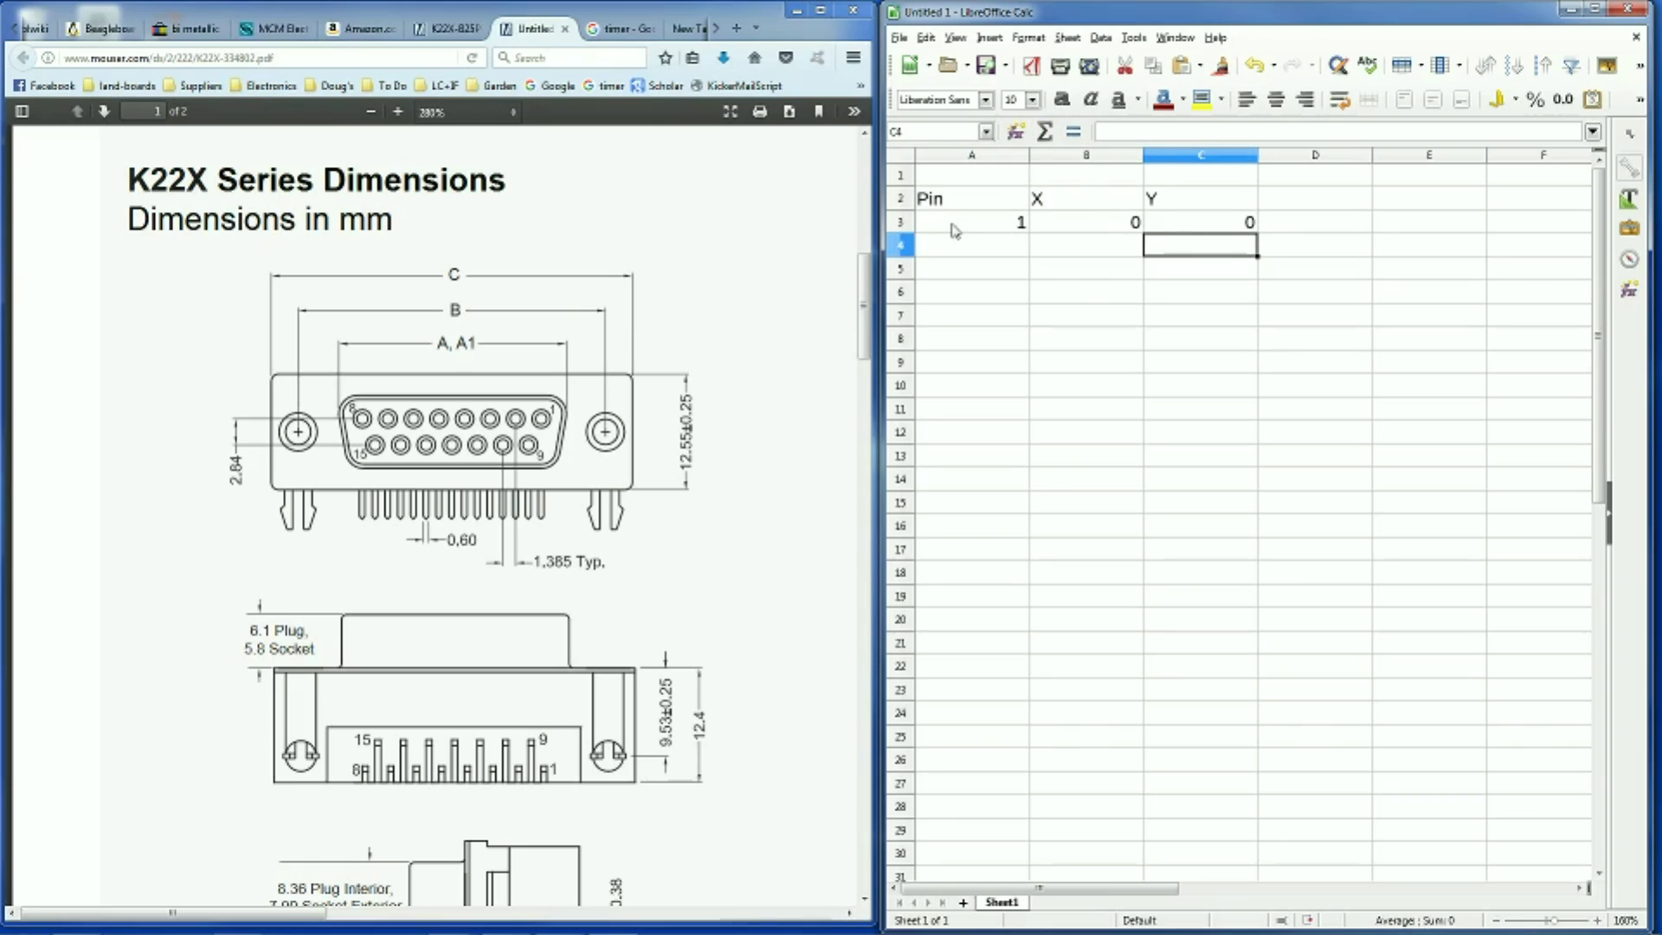
Enter pin 2 in A4 and extend the pin number series down to 8 in A10
key(Left)
key(Left)
text(2)
key(Return)
click(955, 230)
key(shift+Down)
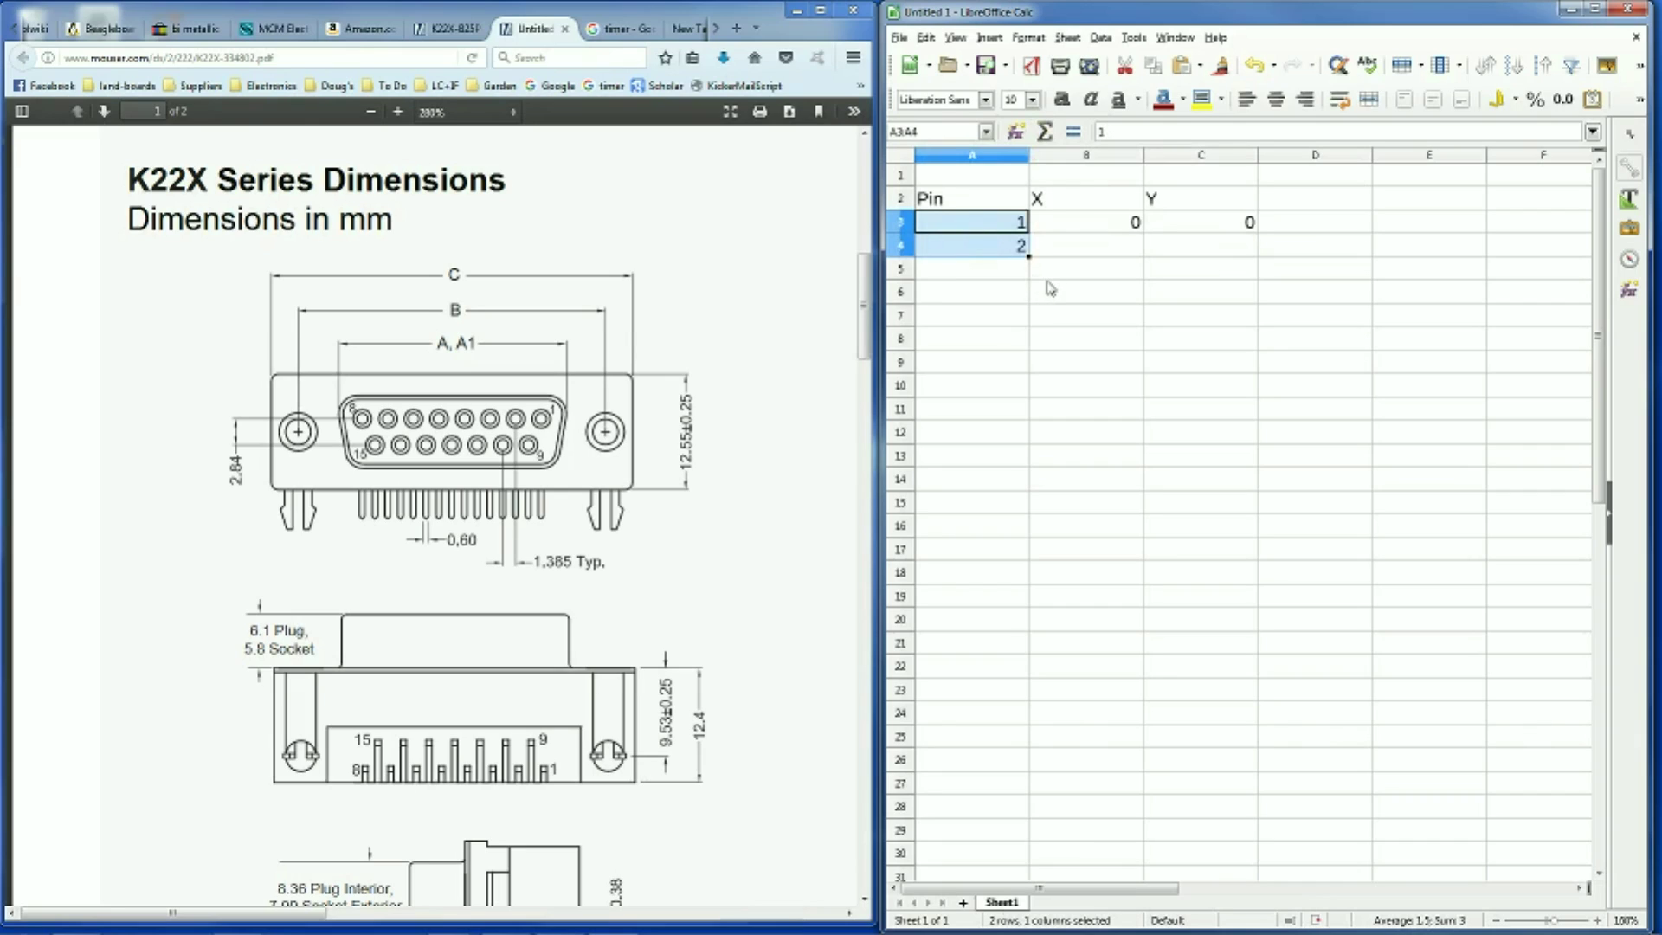
drag(1029, 256, 1035, 389)
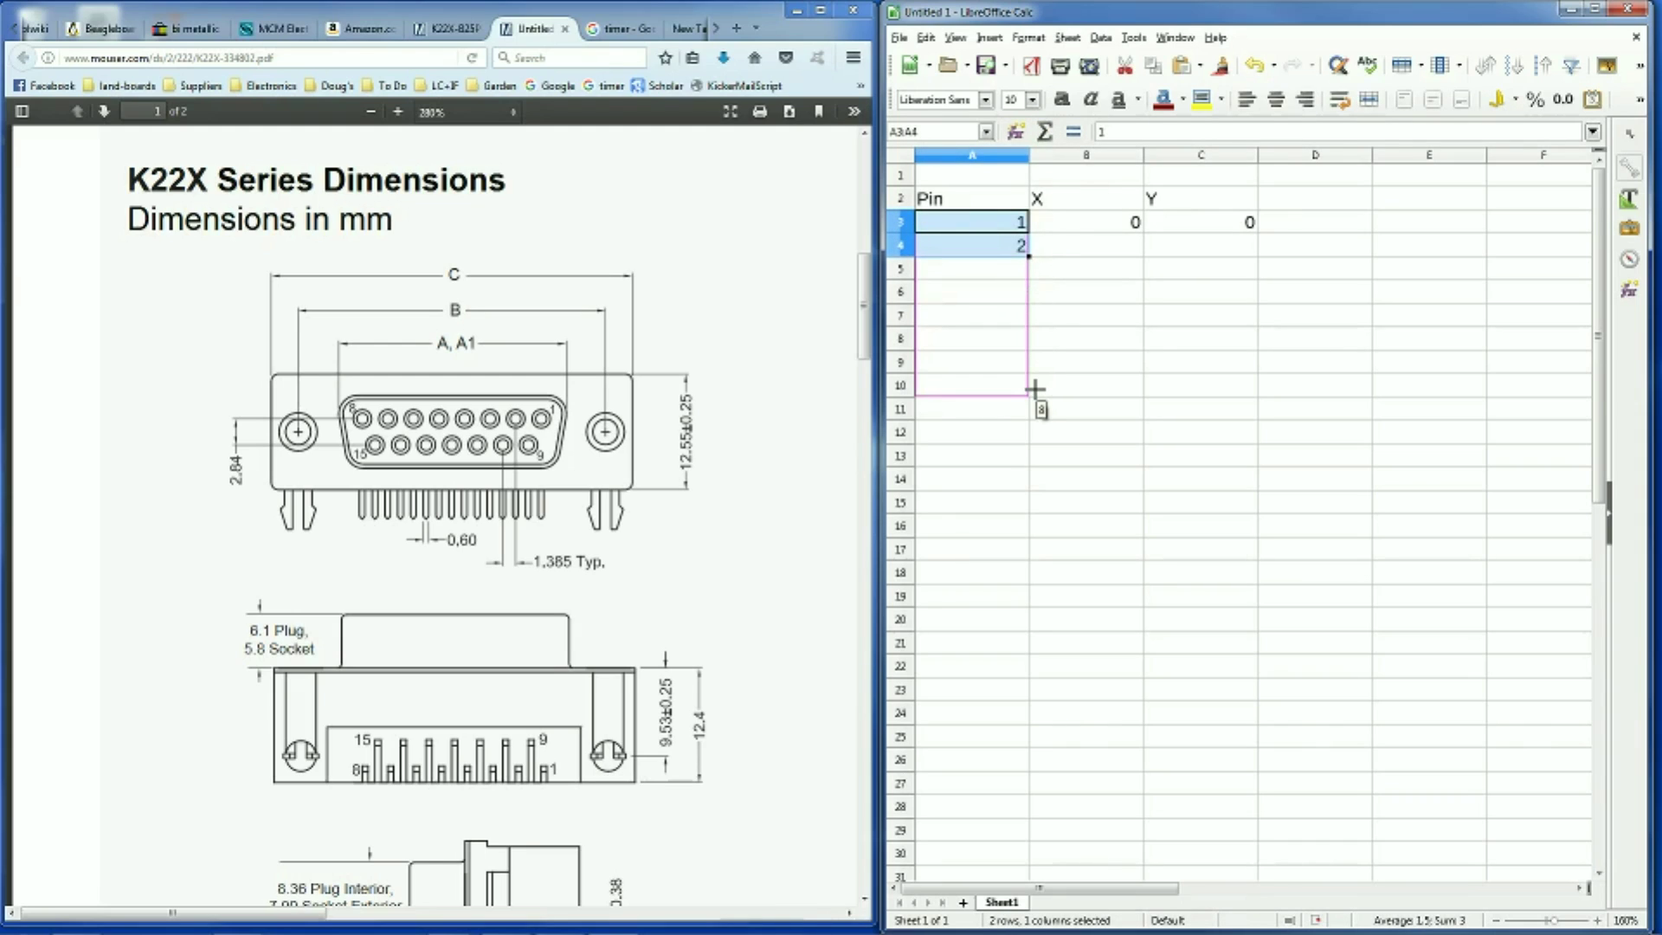
drag(1035, 388, 1032, 390)
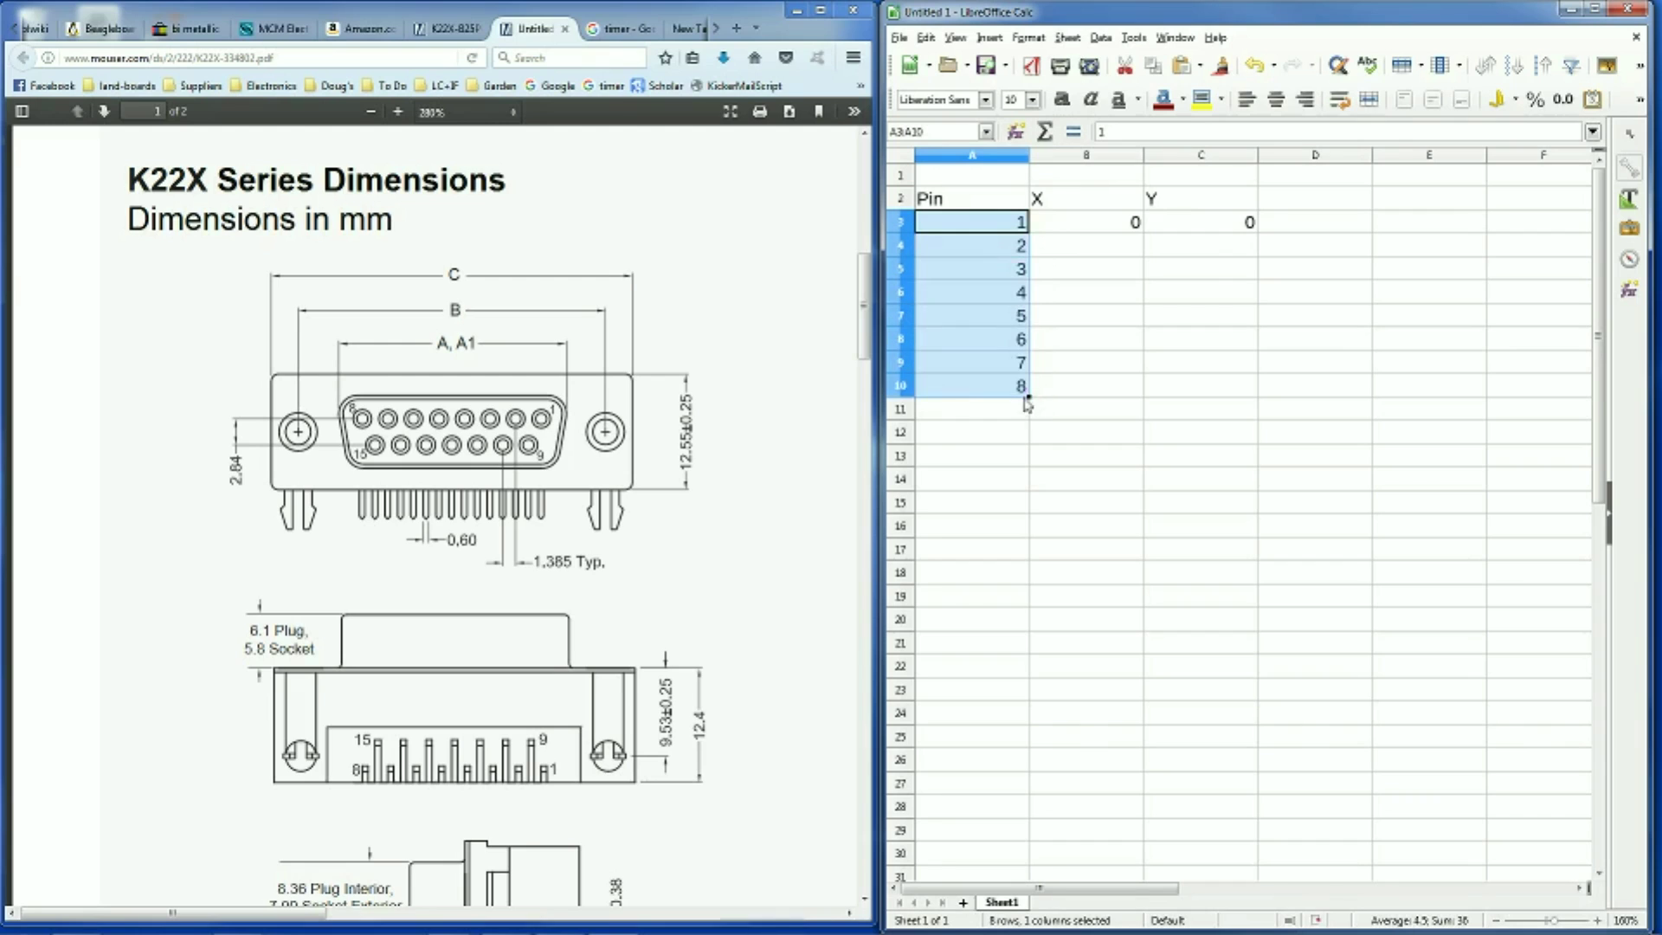
click(1027, 411)
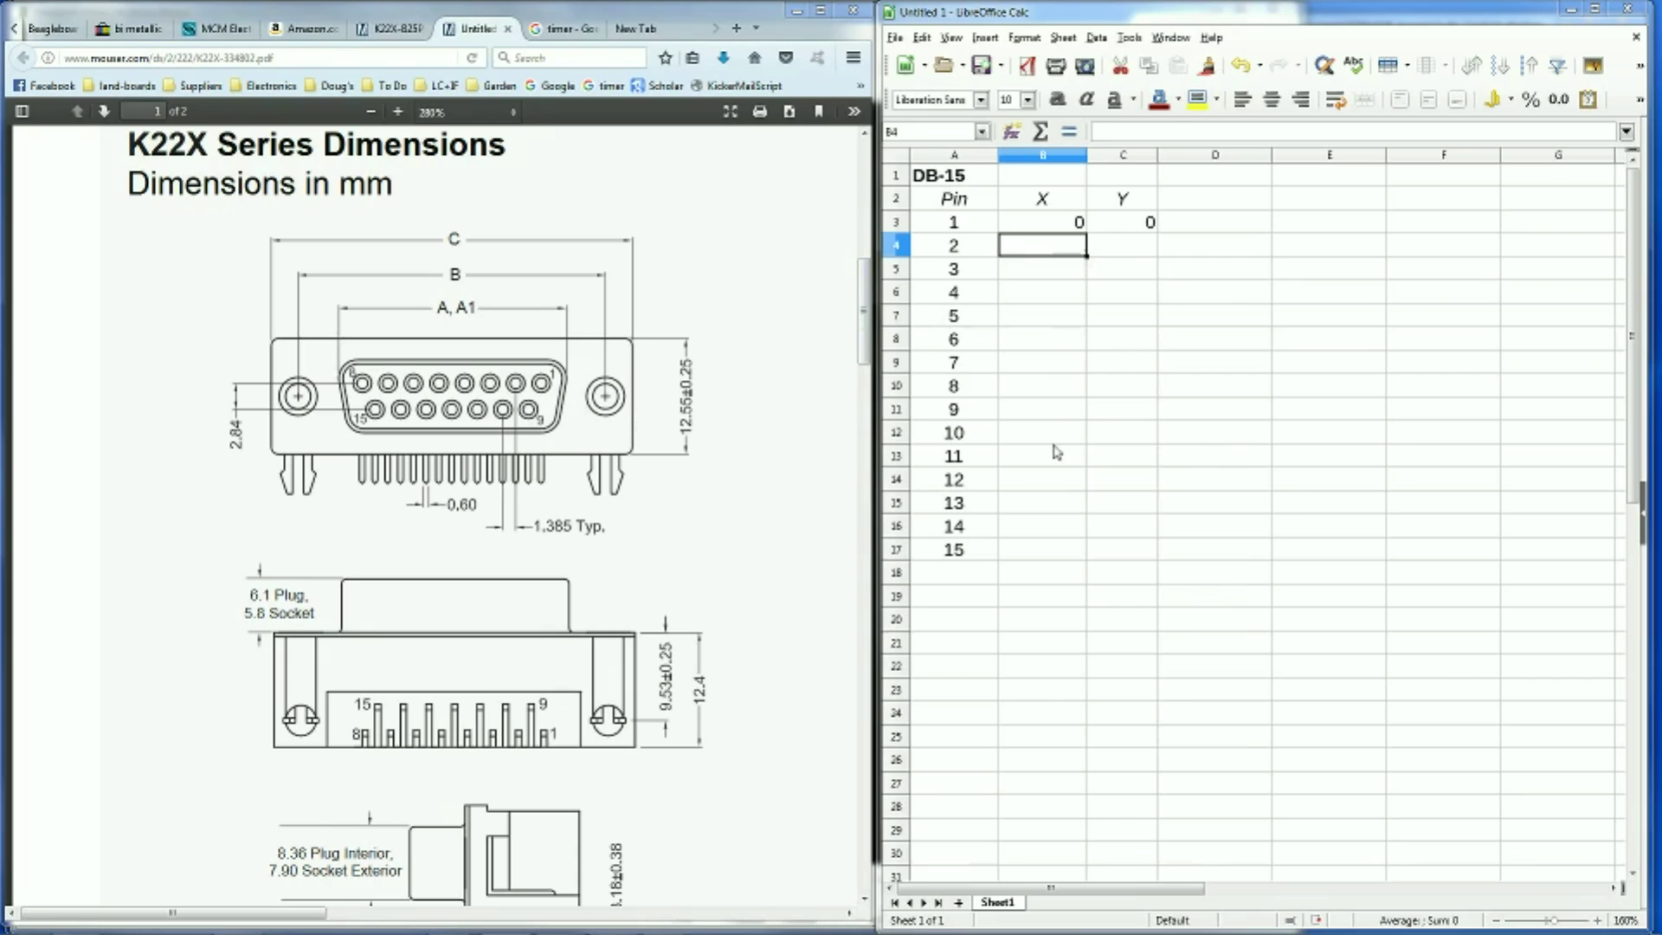
Calculate the X coordinate of pin 9 in B11 with the formula =B3-1.385
click(1061, 412)
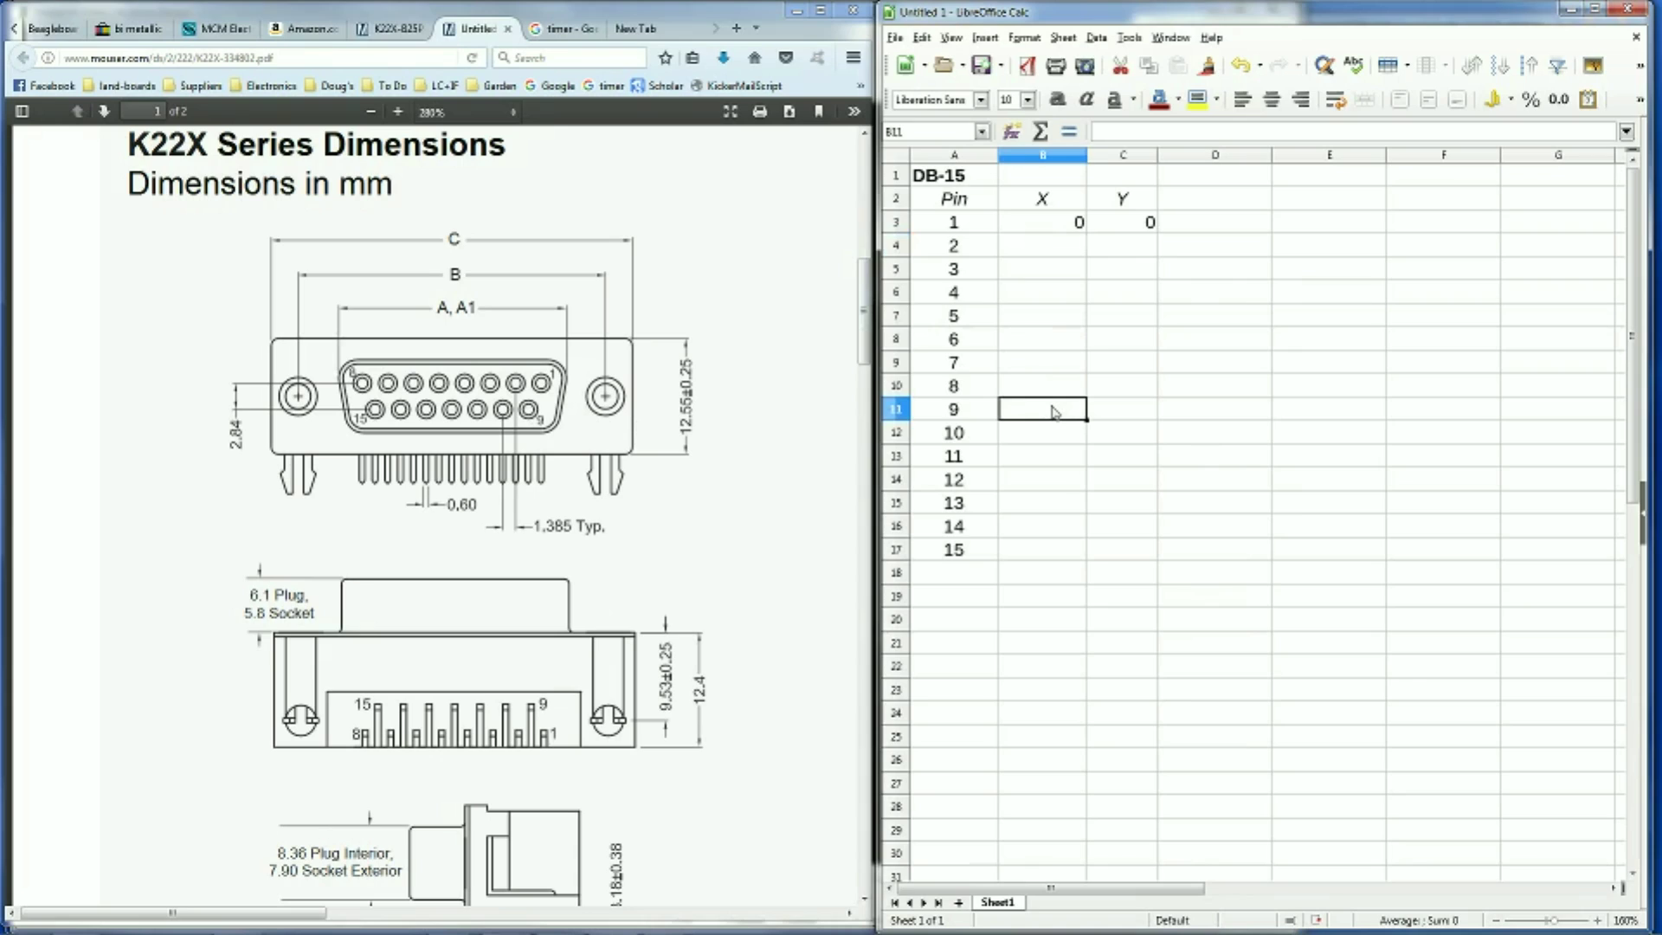
text(=)
key(Up)
key(Up)
key(Up)
key(Up)
key(Up)
key(Up)
key(Up)
key(Up)
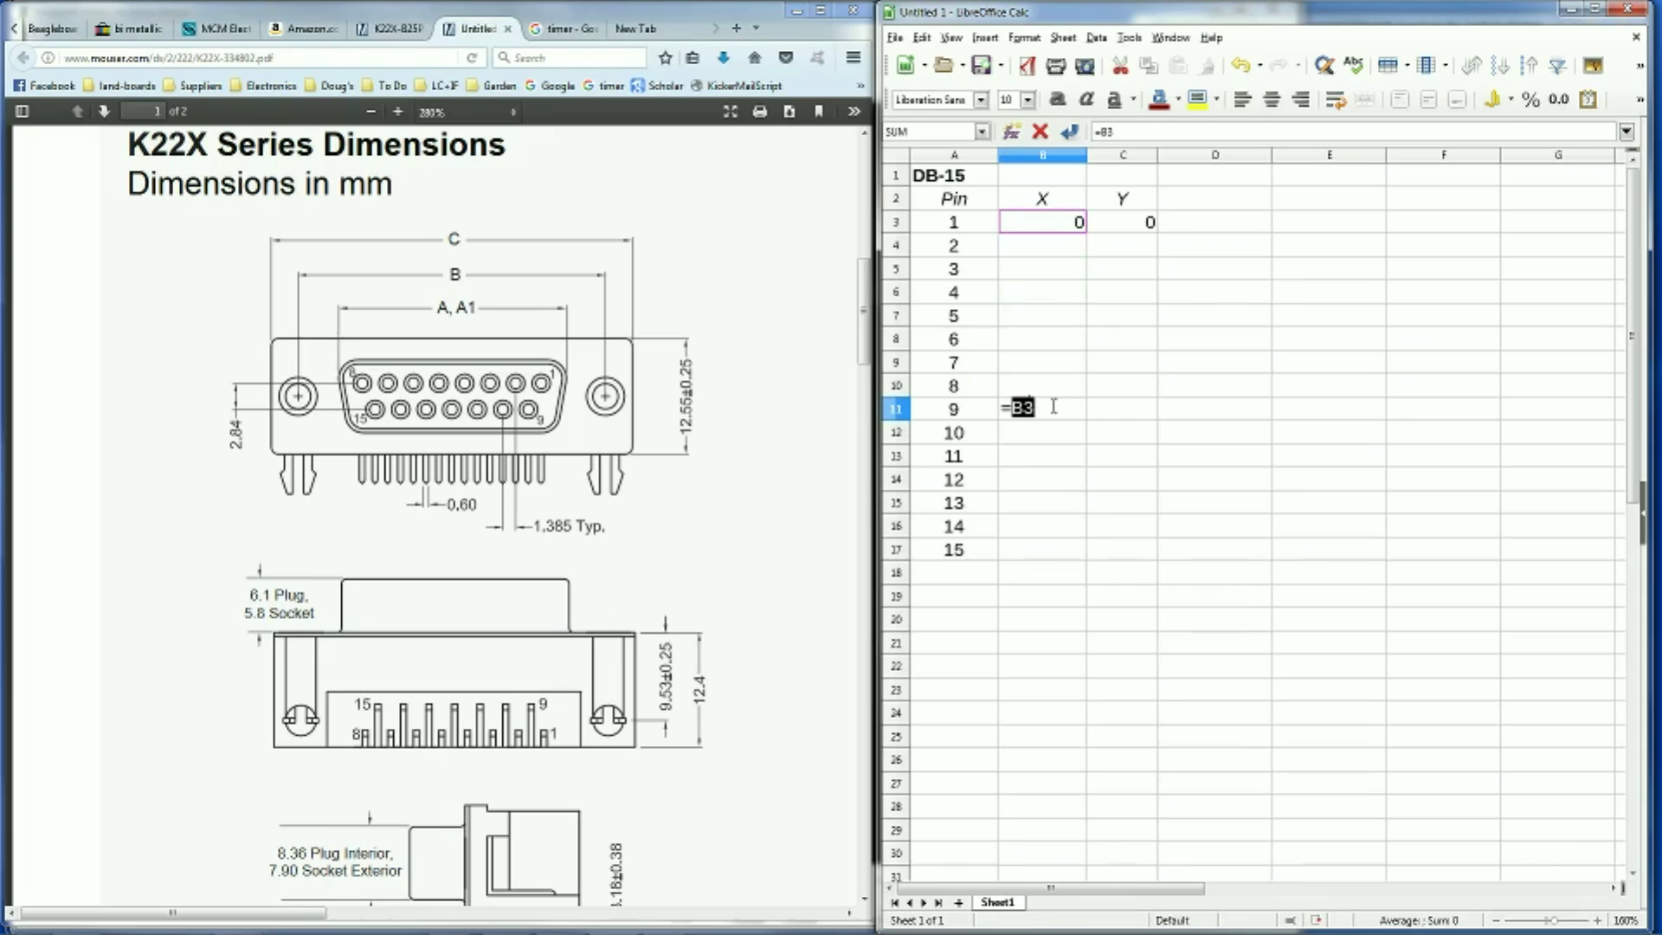
text(-1.385)
key(Down)
text(B)
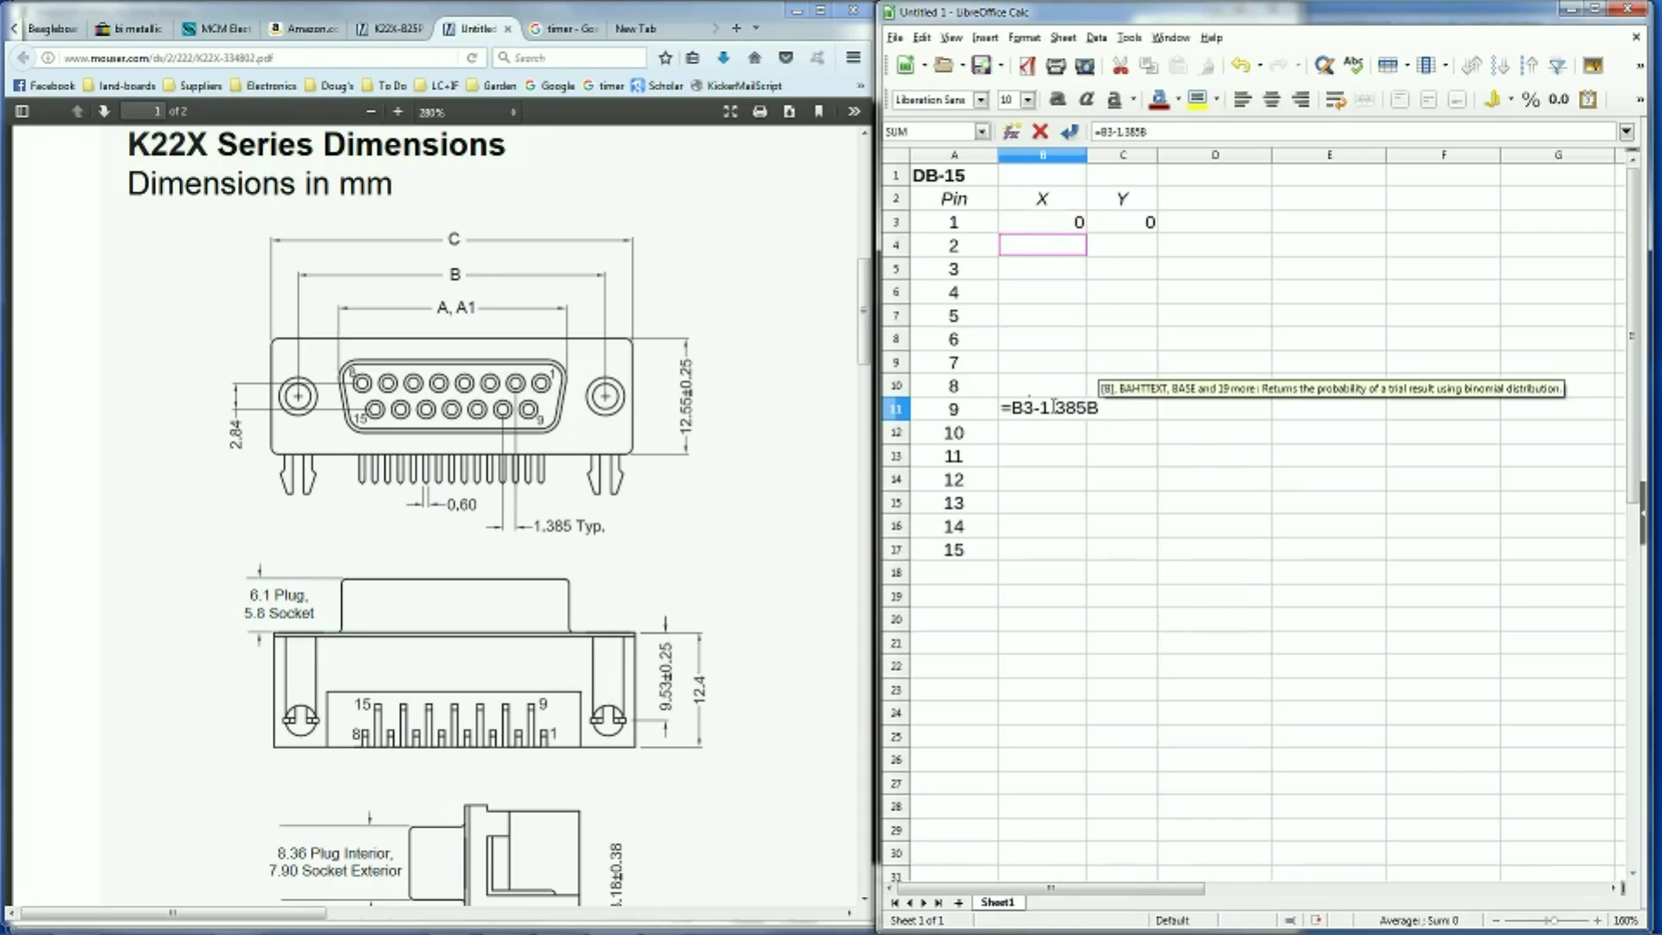
key(BackSpace)
key(Return)
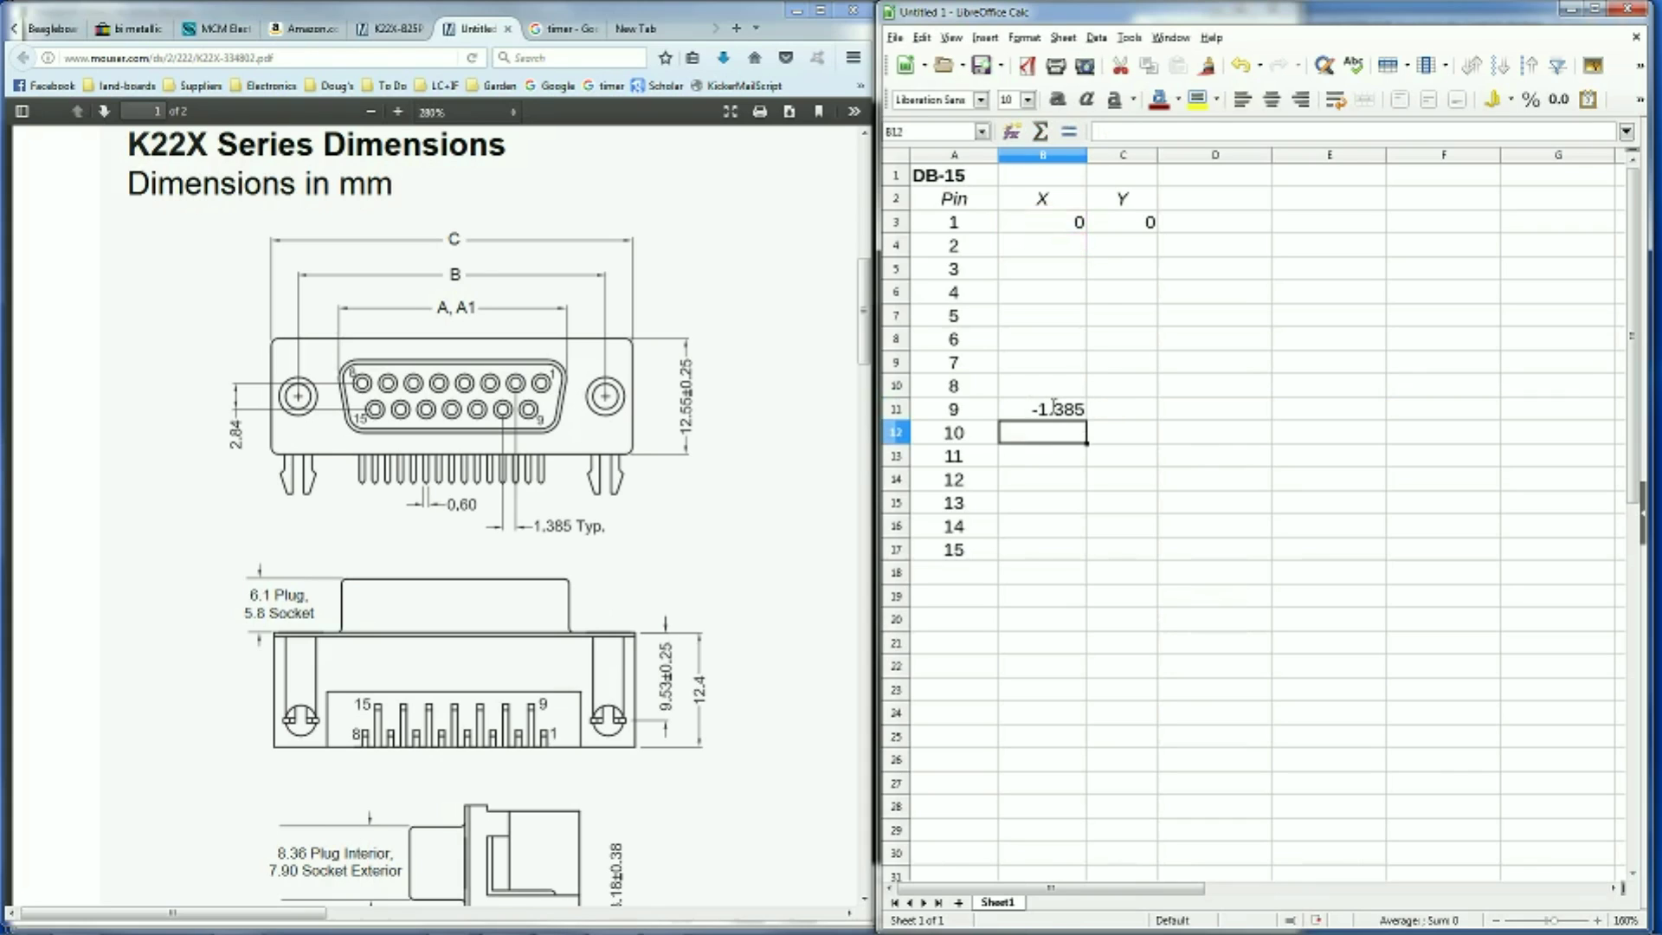
Calculate the X coordinate of pin 2 in B4 with the formula =B11-1.385
key(Up)
key(Up)
key(Up)
key(Up)
key(Up)
key(Up)
key(Up)
key(Up)
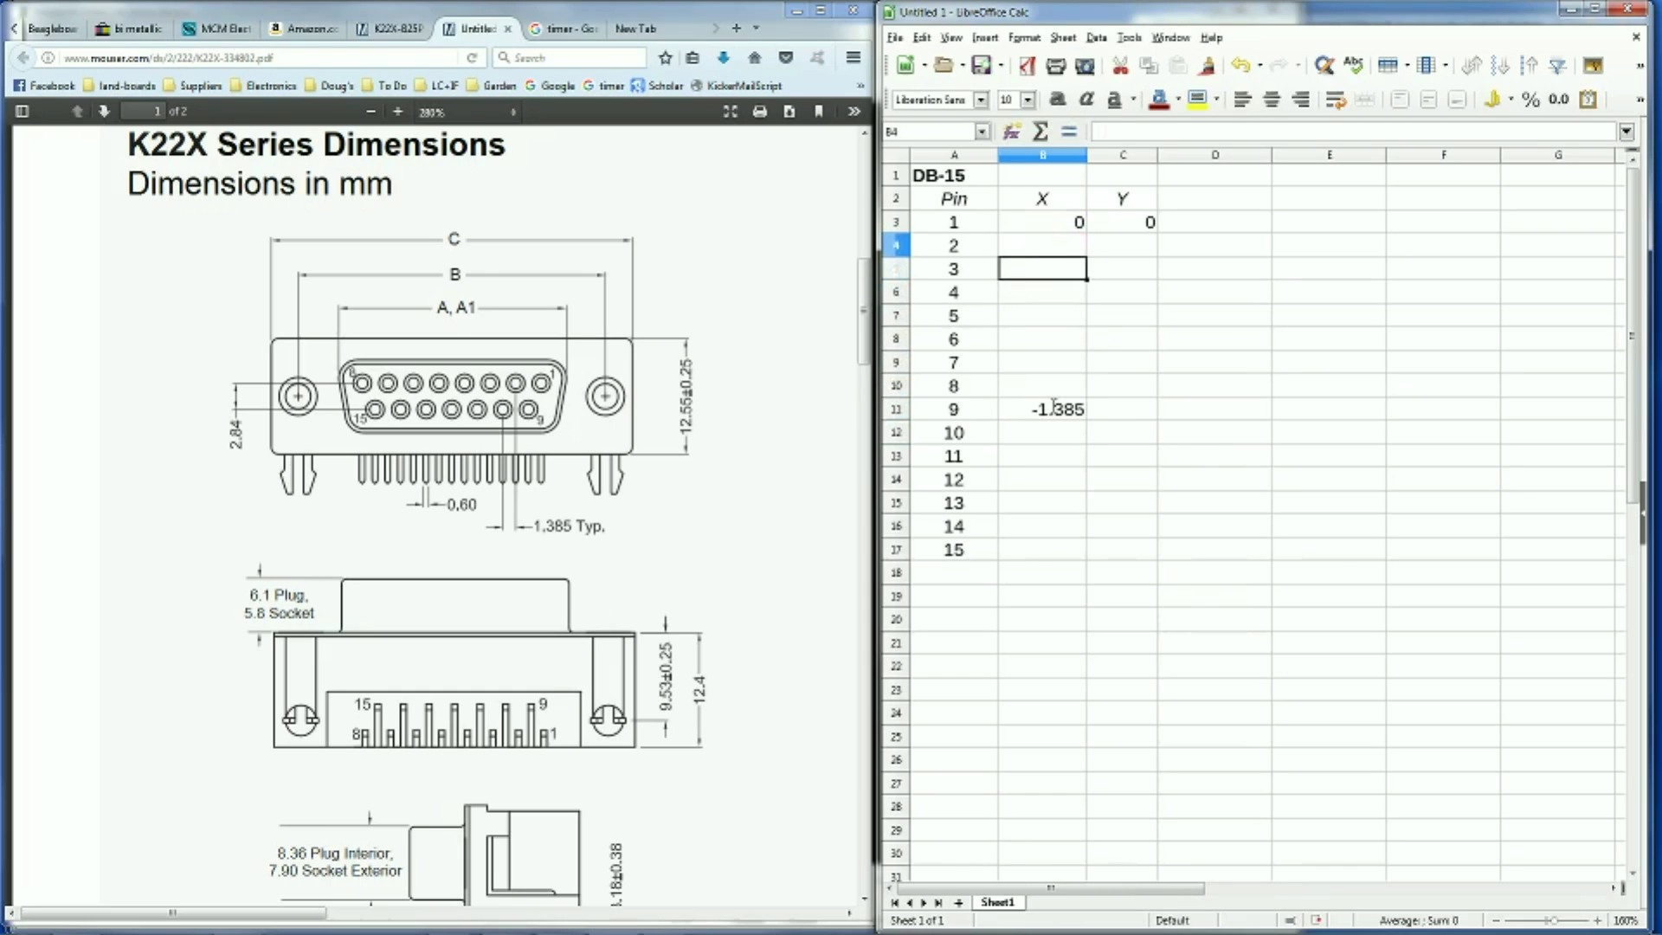
text(=)
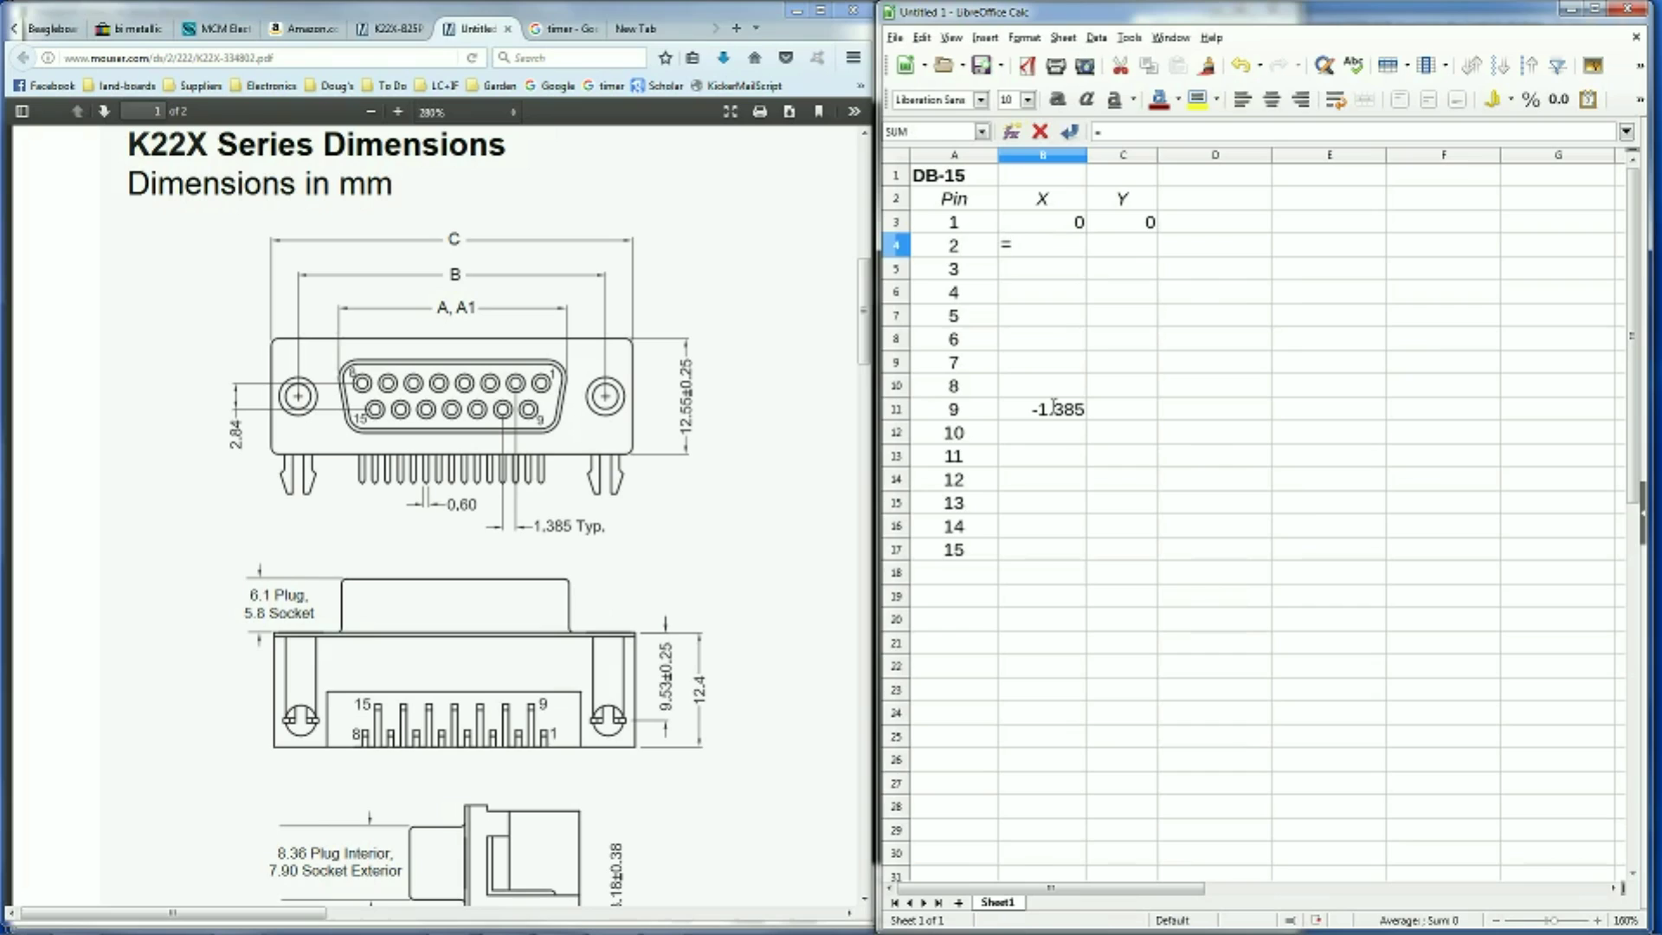
key(Down)
key(Down)
key(Down)
key(Down)
key(Down)
key(Down)
key(Down)
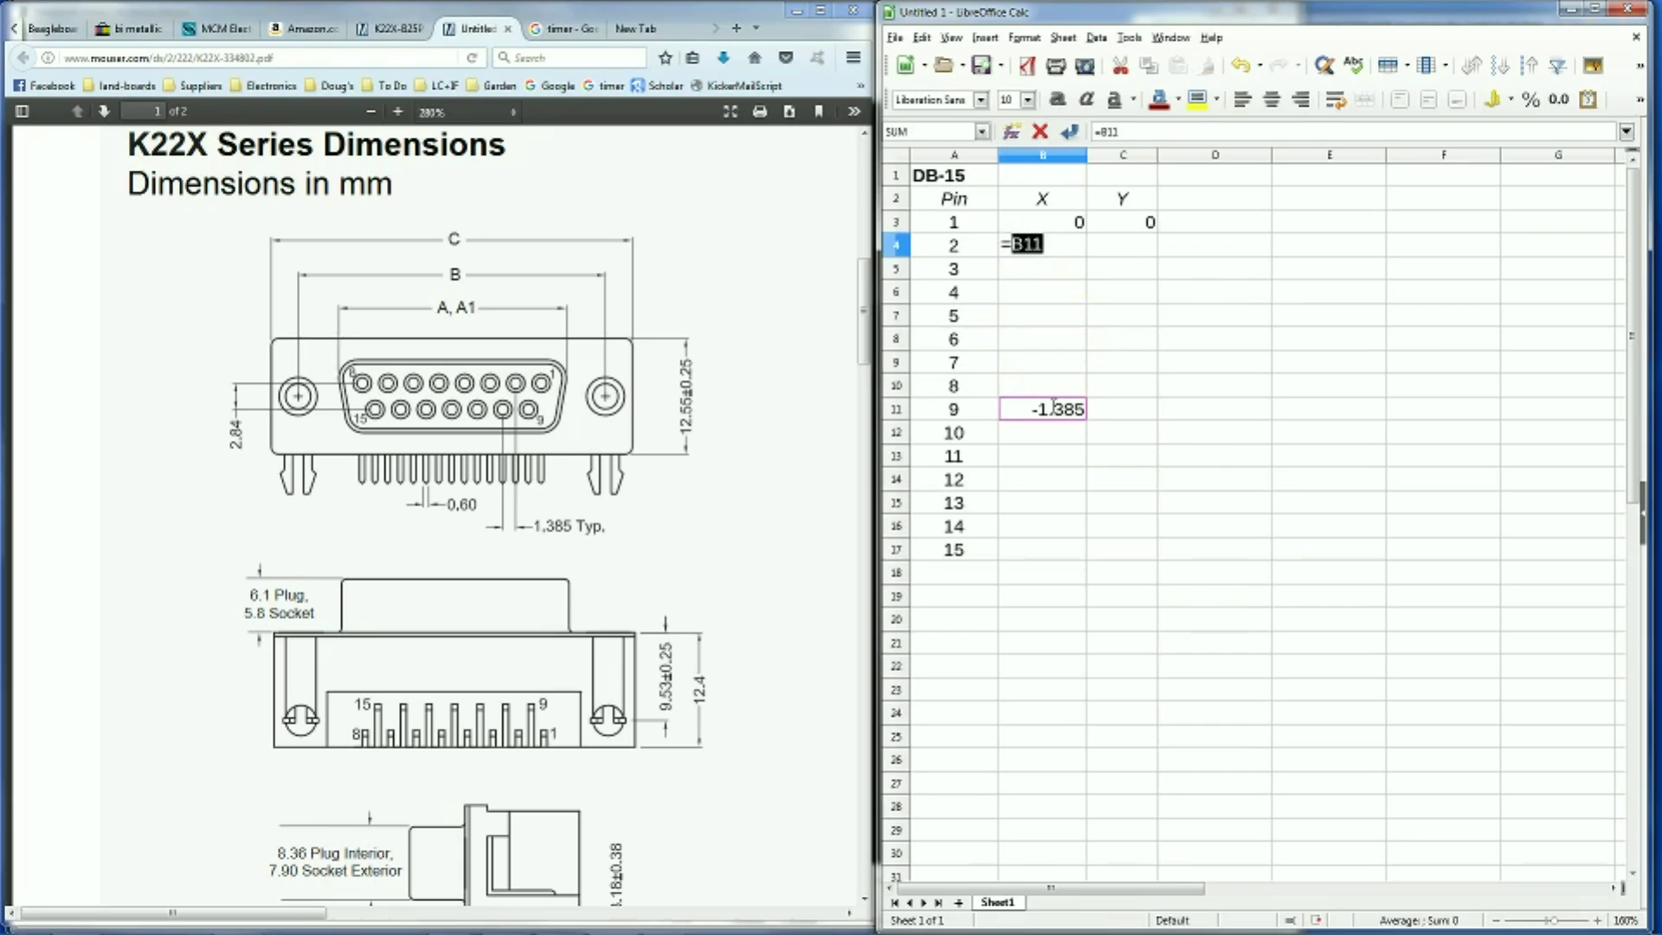
text(-)
text(2)
text(1)
text(.3)
text(85)
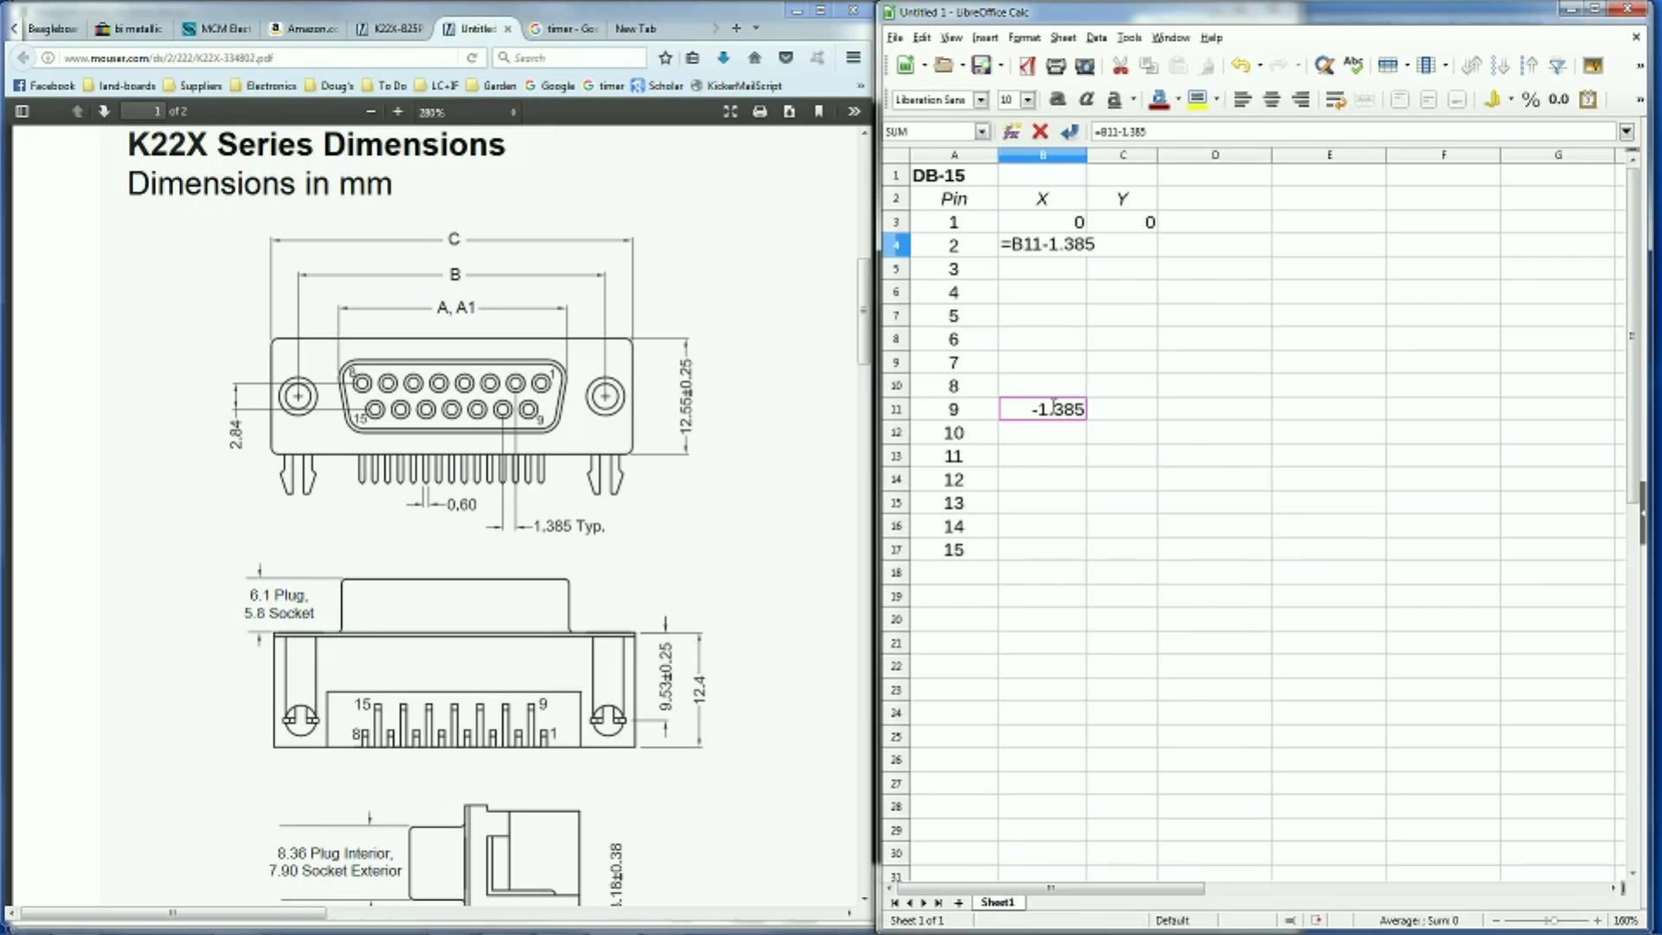
key(Return)
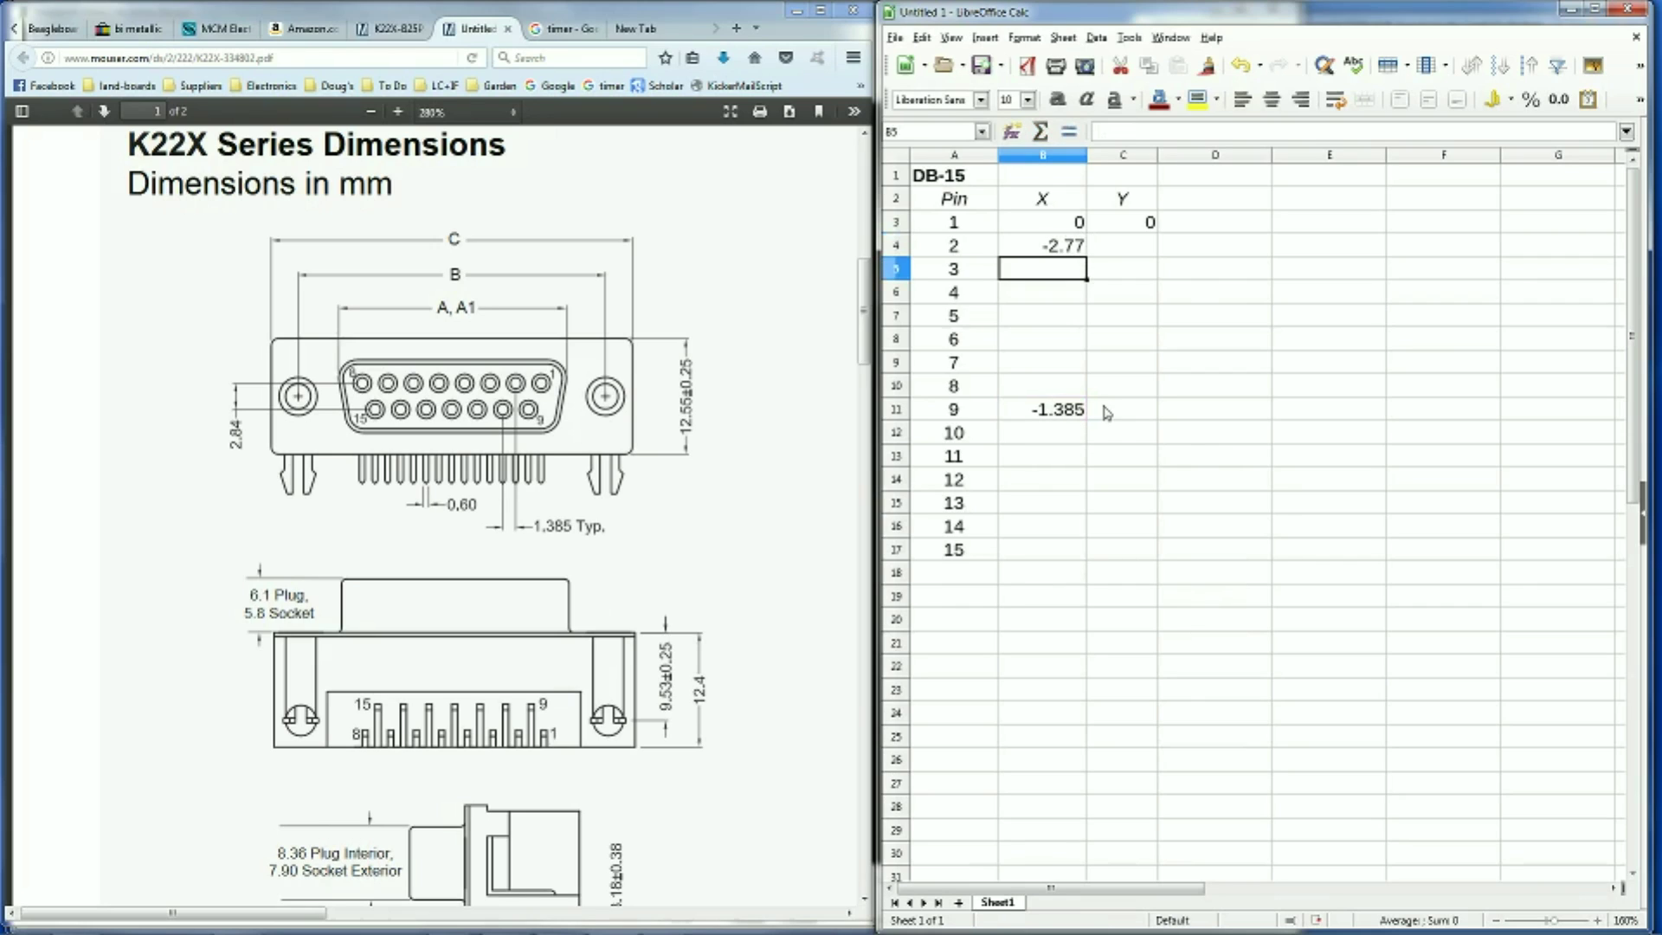
Fill the X formula of pin 2 down through pin 8 and that of pin 9 down through pin 15
click(1045, 252)
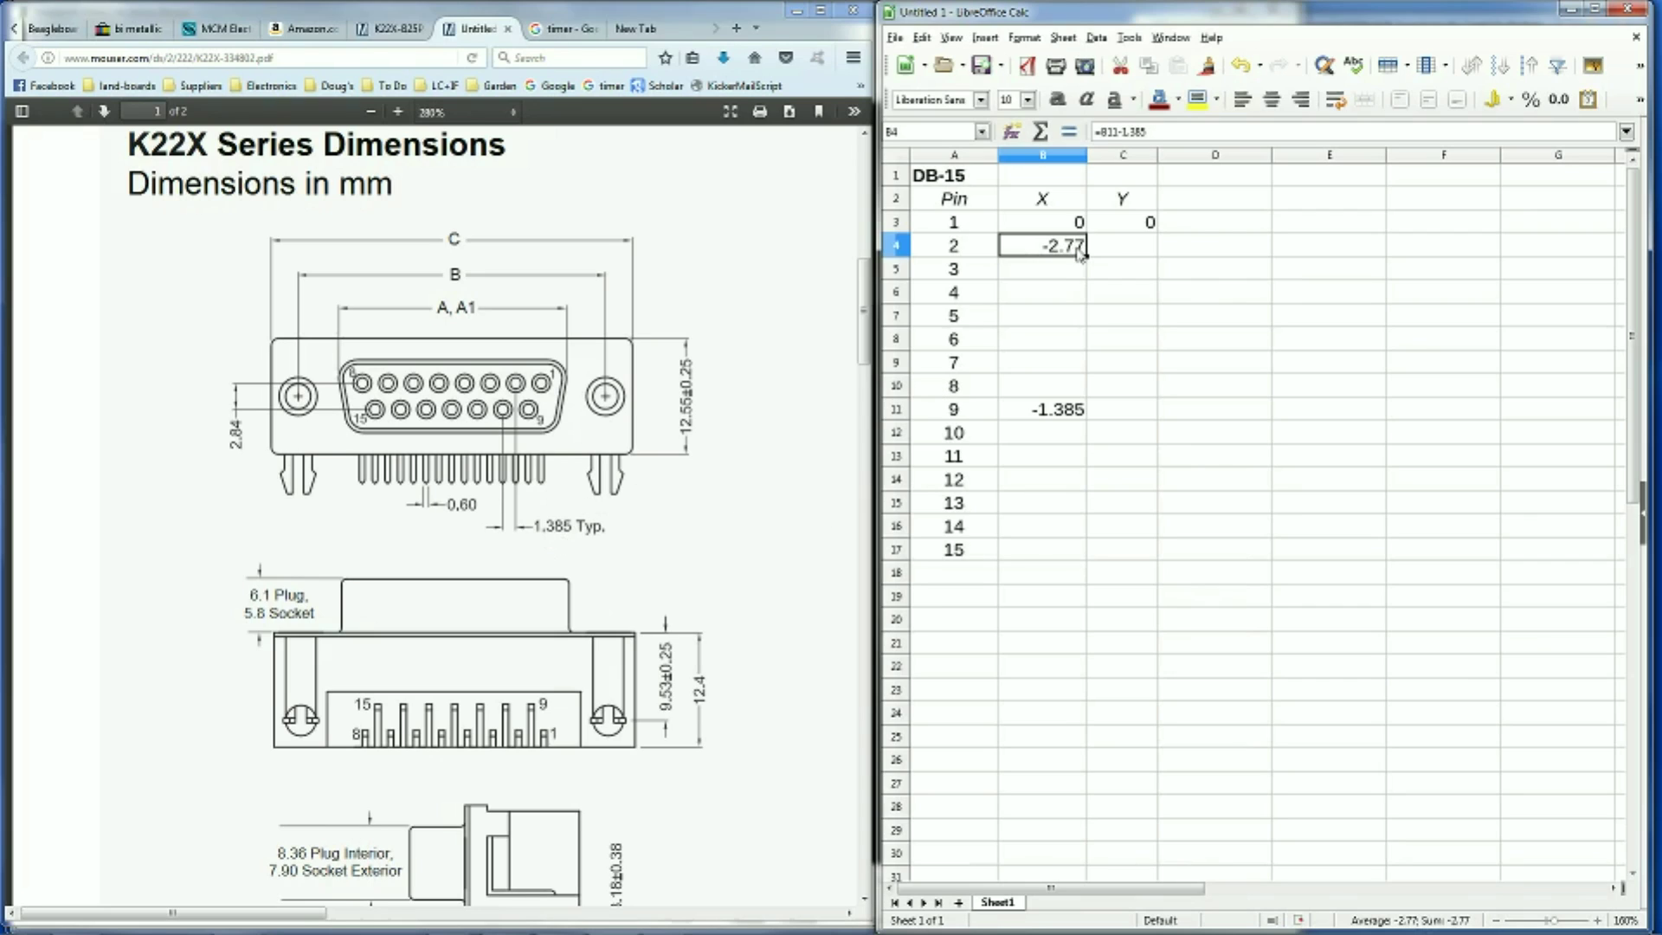
drag(1088, 257, 1091, 542)
click(1084, 415)
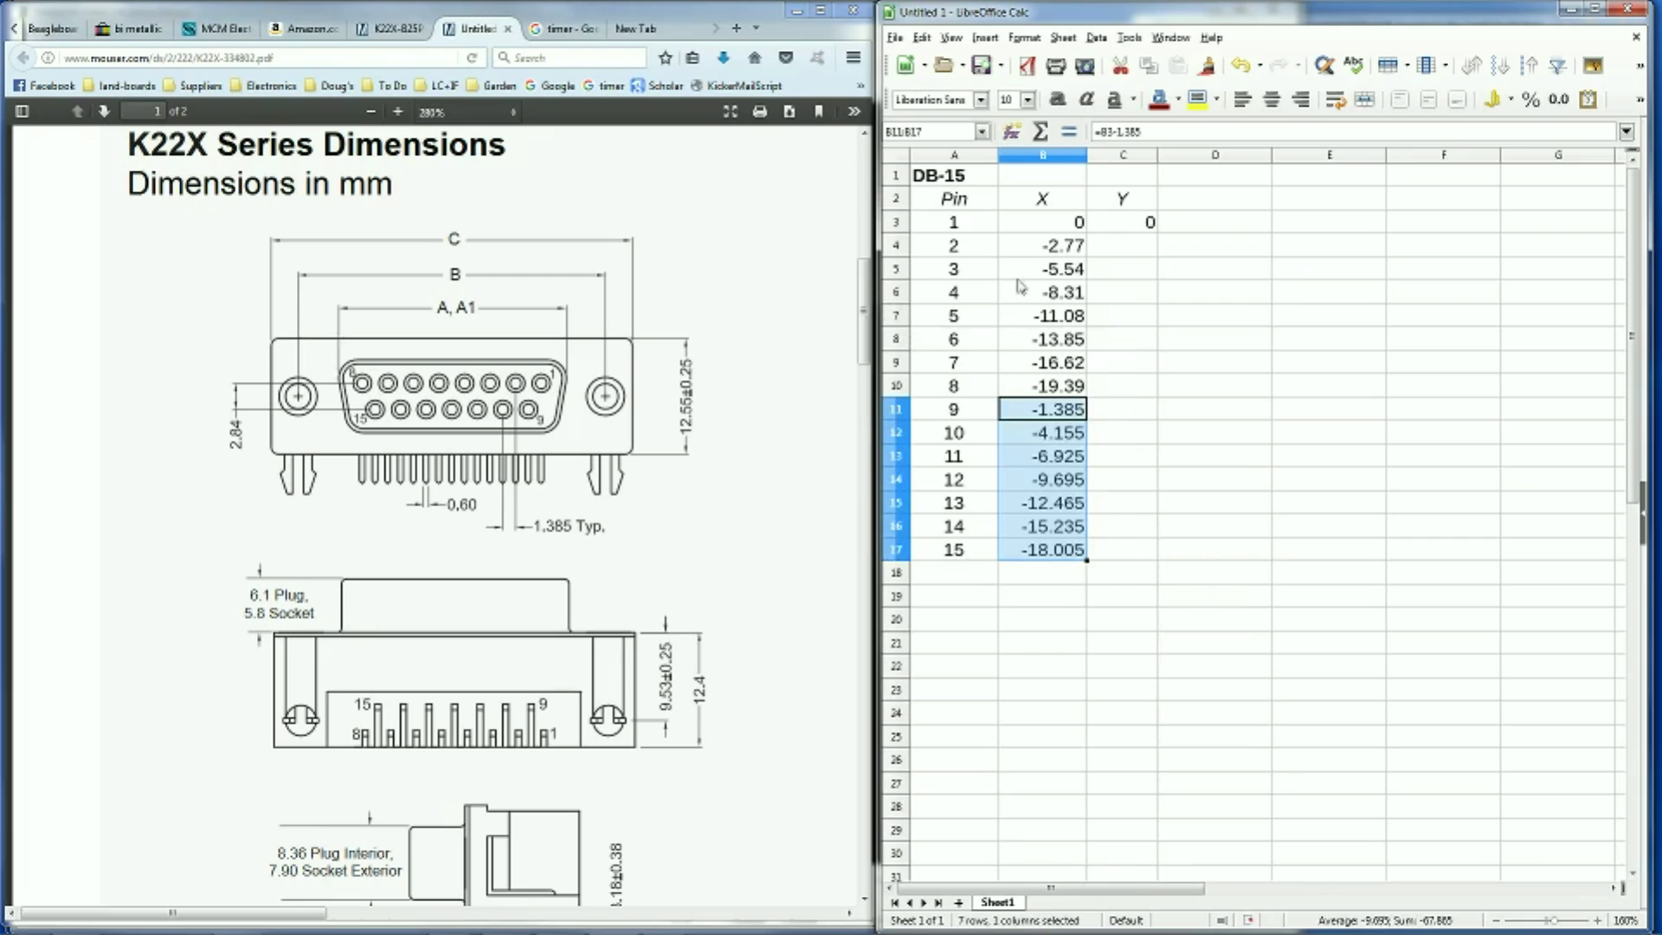
Copy pin 1's Y value of 0 down to pins 2 through 8 in C4:C10
click(1137, 255)
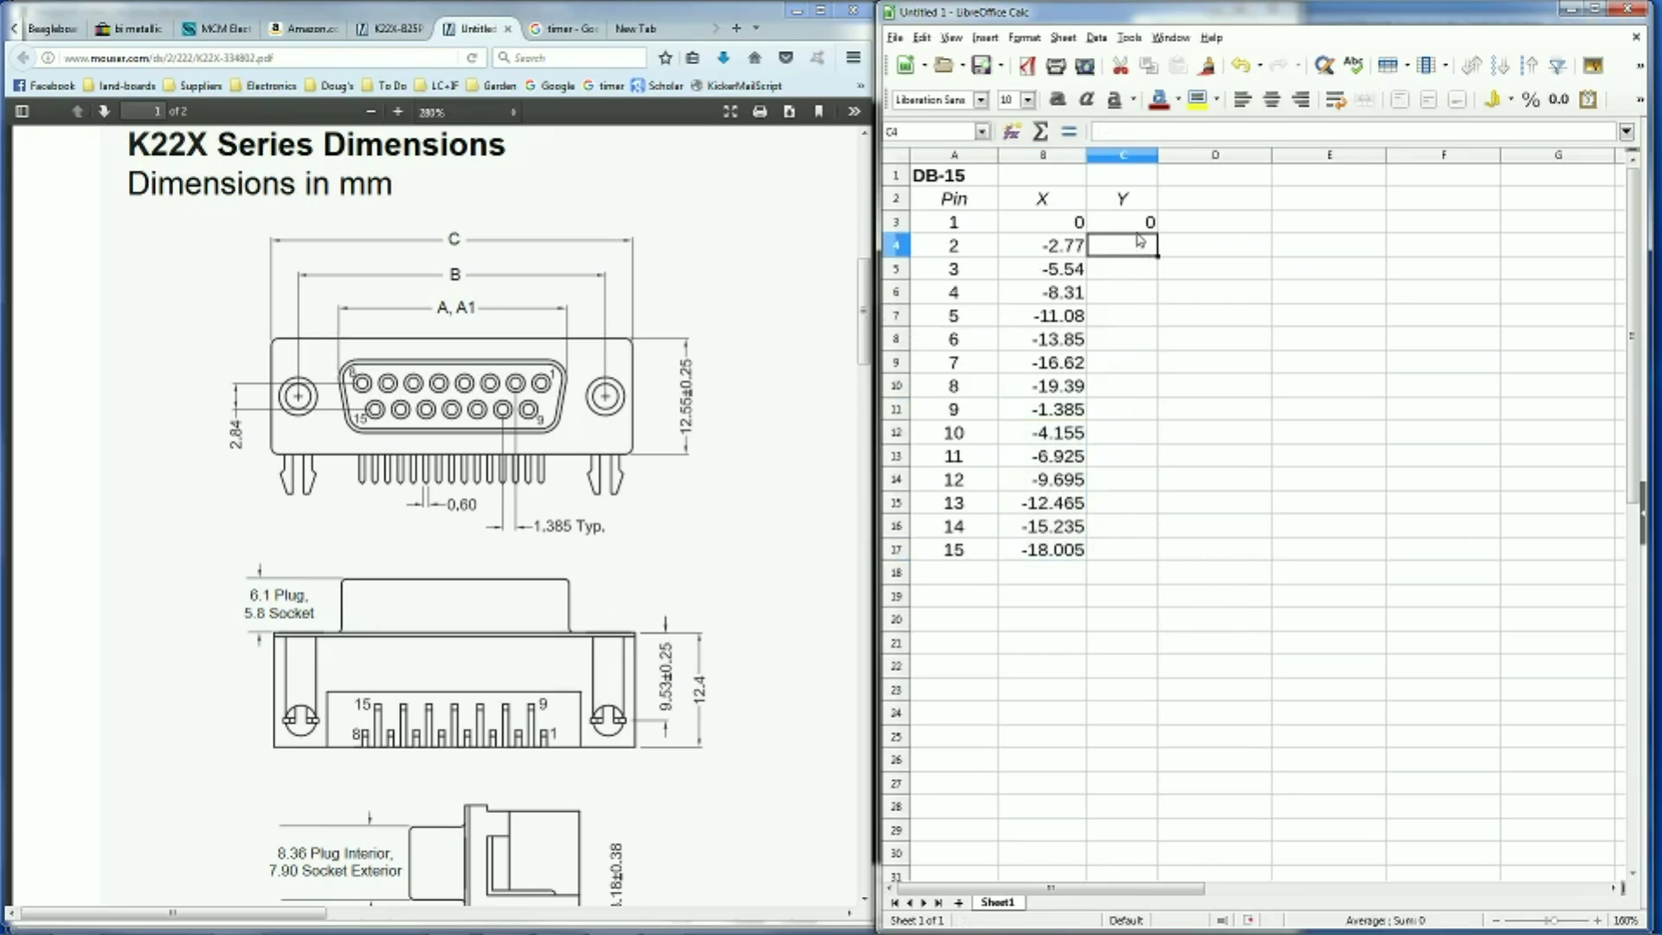
click(1137, 230)
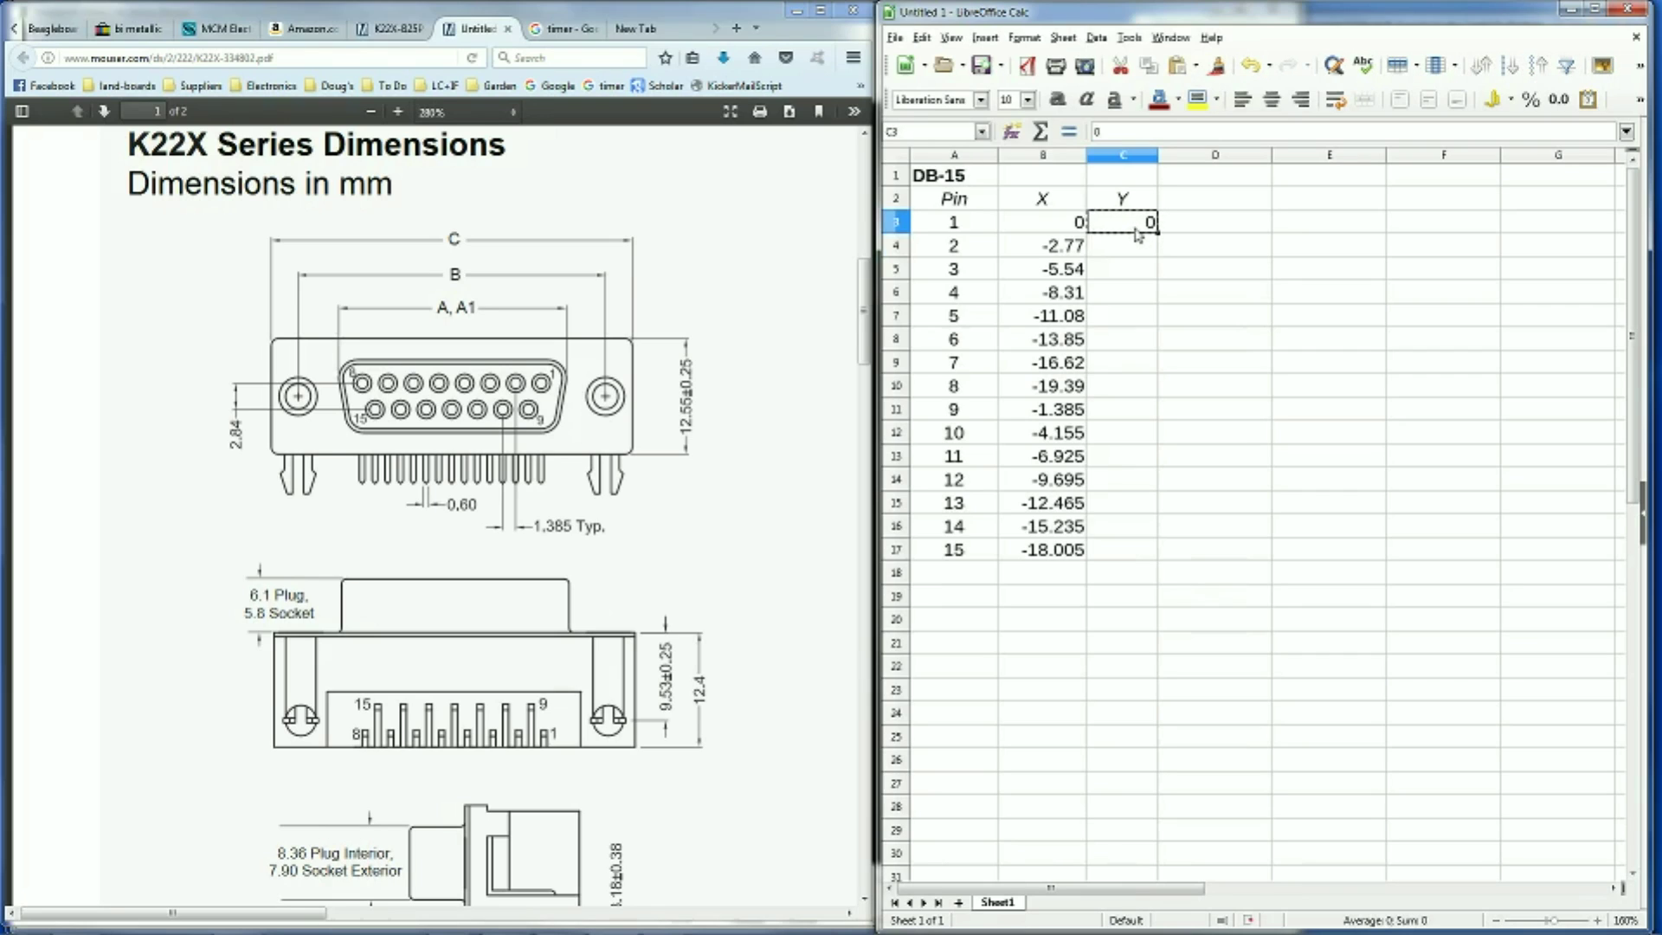
key(shift+Down)
key(shift+Down)
key(shift+Down)
key(shift+Down)
key(shift+Down)
key(shift+Down)
key(shift+Down)
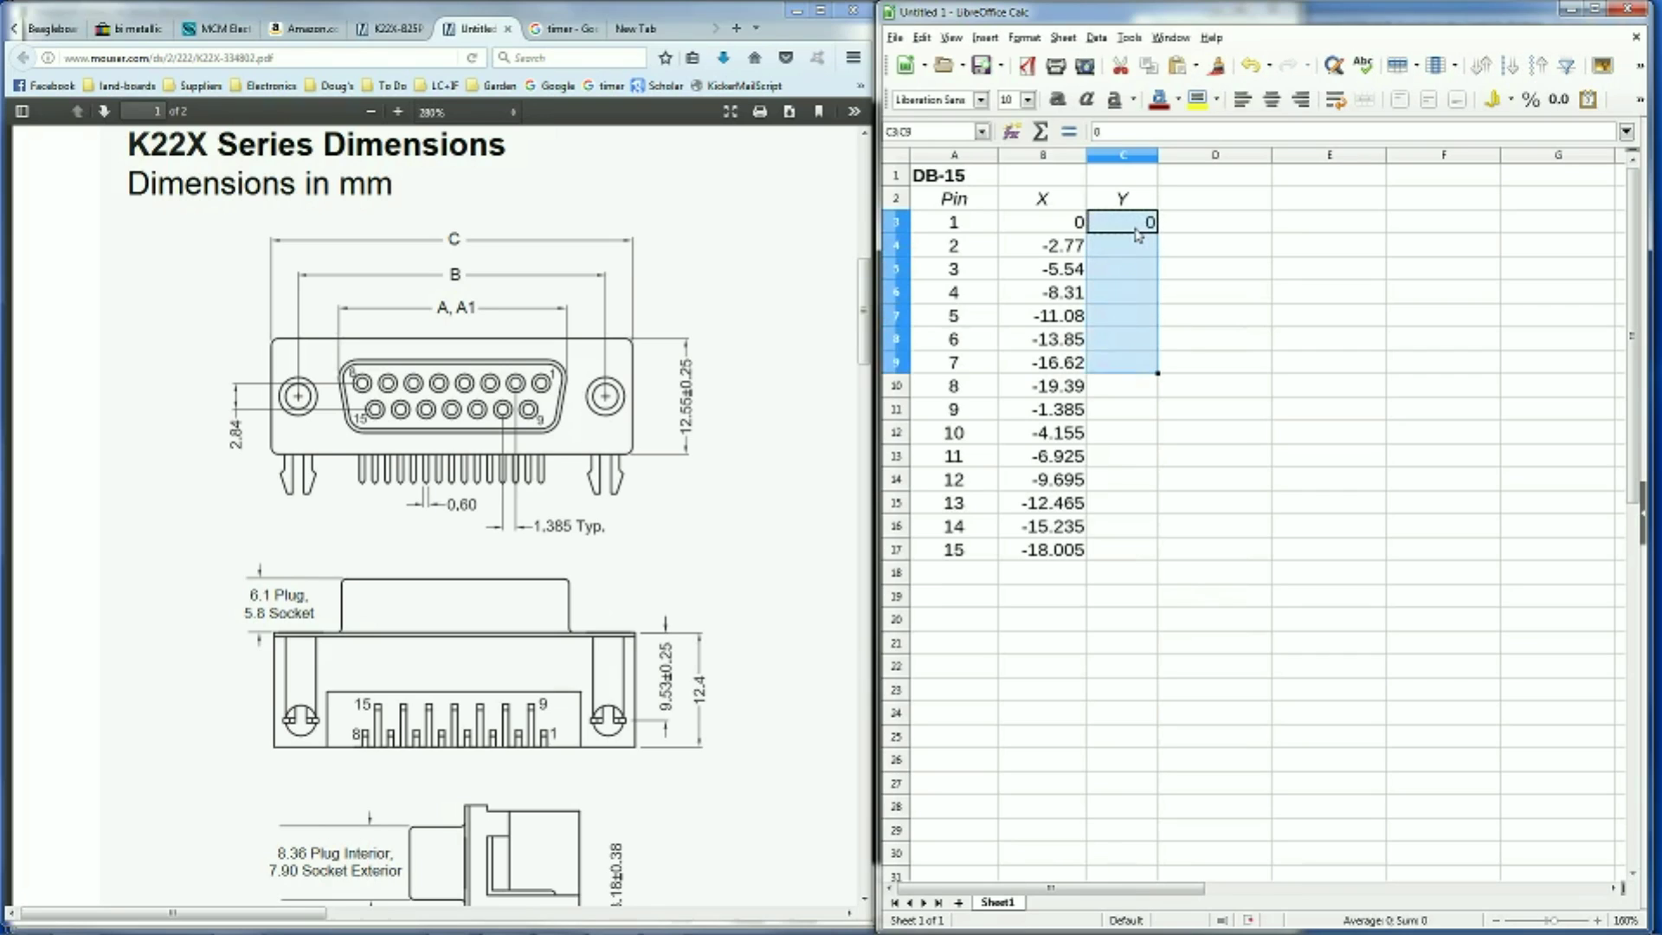
key(Return)
key(Down)
key(Down)
key(Down)
key(Down)
key(Down)
key(Down)
key(Down)
key(Down)
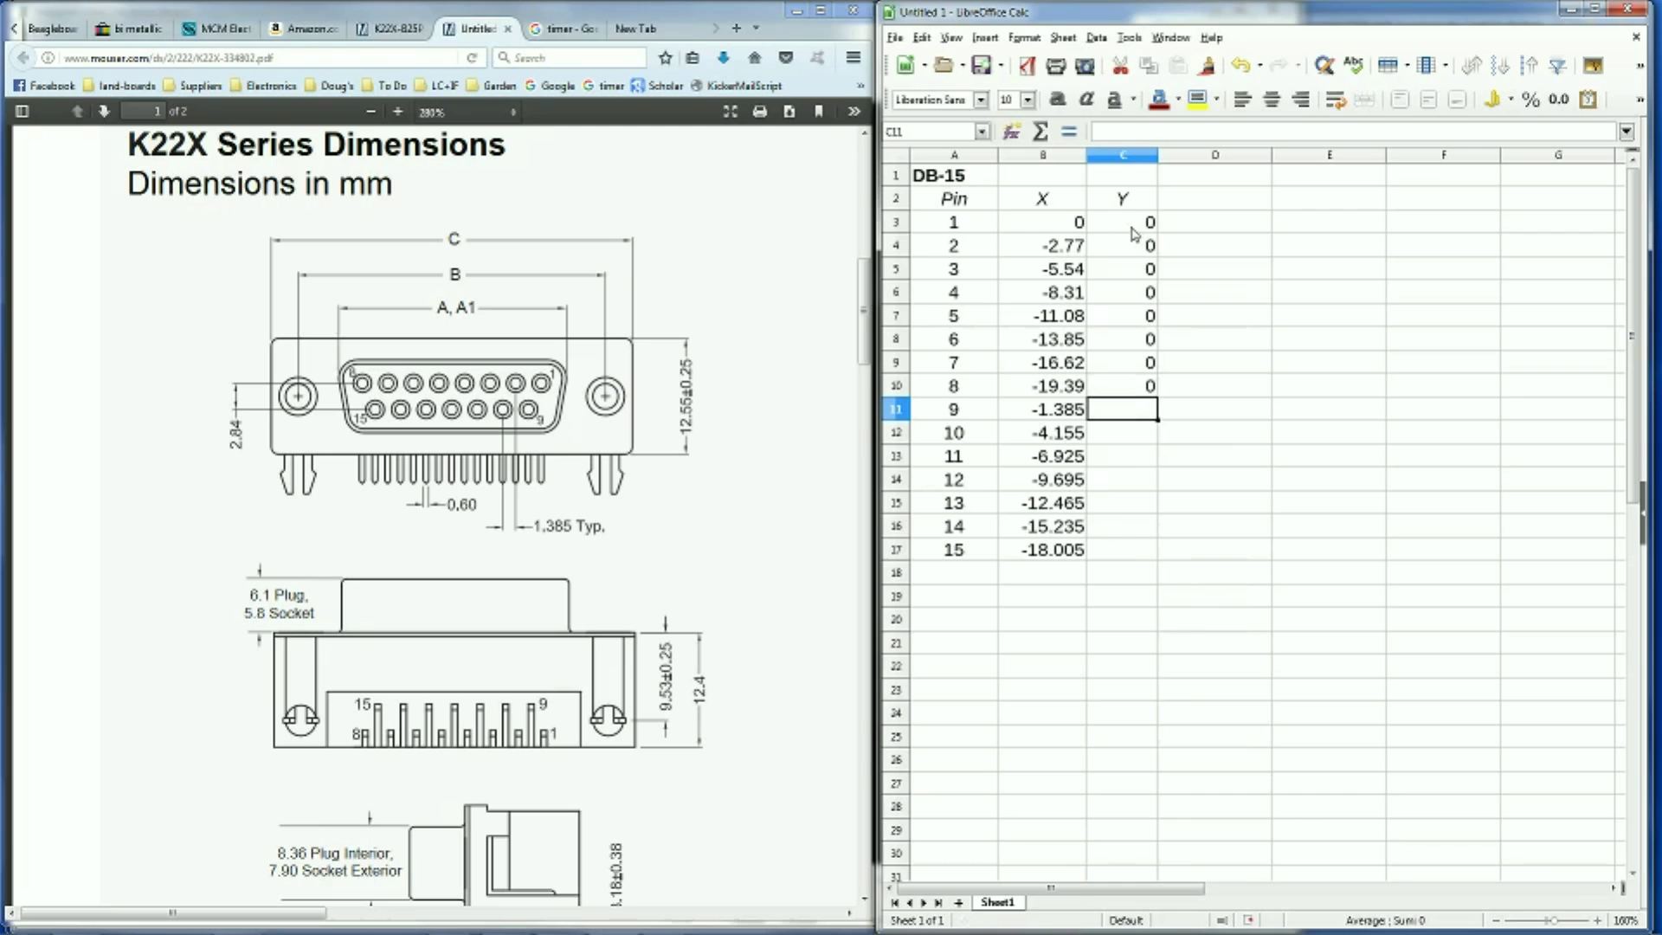
Calculate the Y coordinate of pin 9 in C11 from the datasheet's side-view dimensions with the formula =10.92-8.08
click(765, 478)
scroll(766, 478, down, 3)
scroll(765, 479, down, 1)
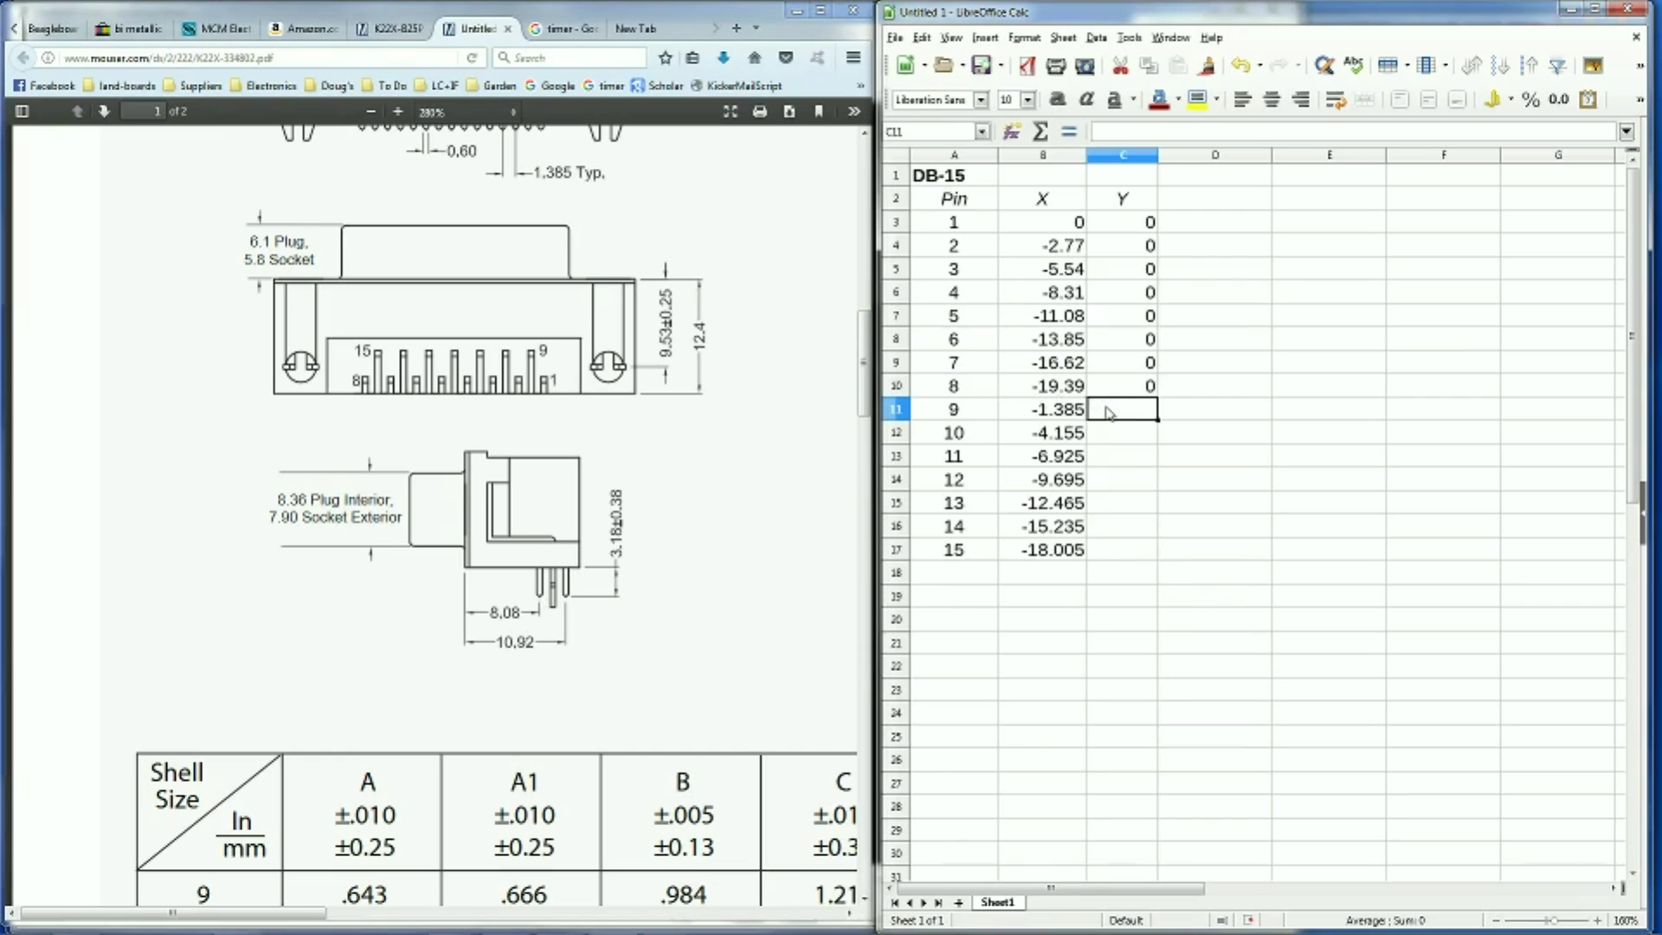
text(=)
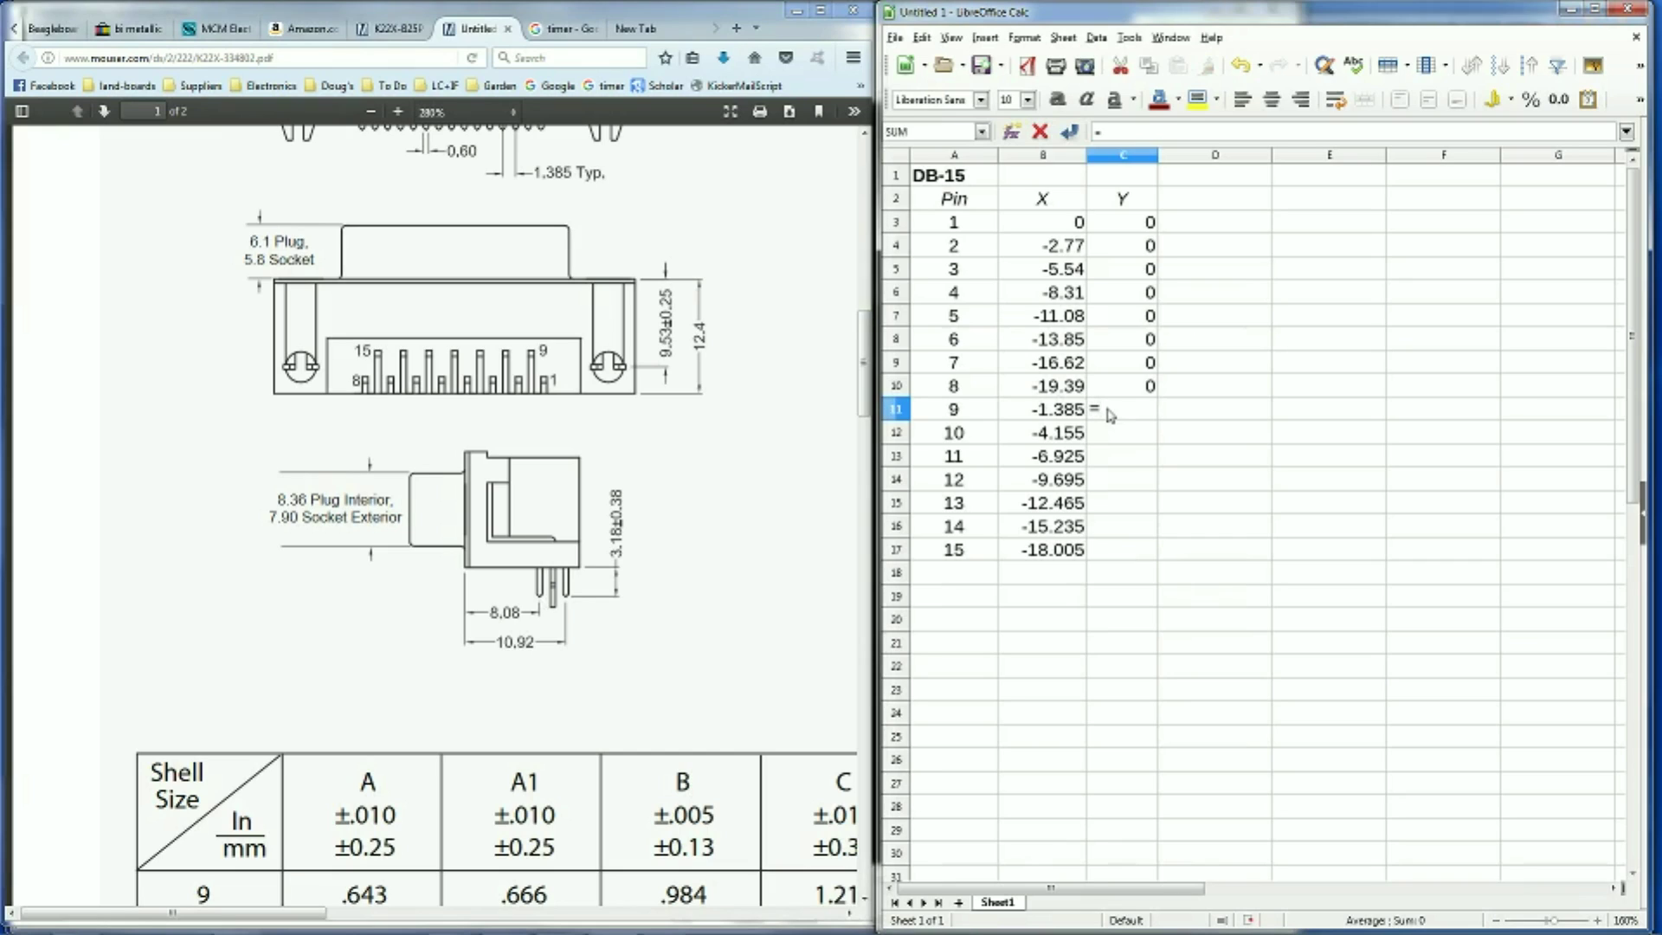
text(10.92-8.08)
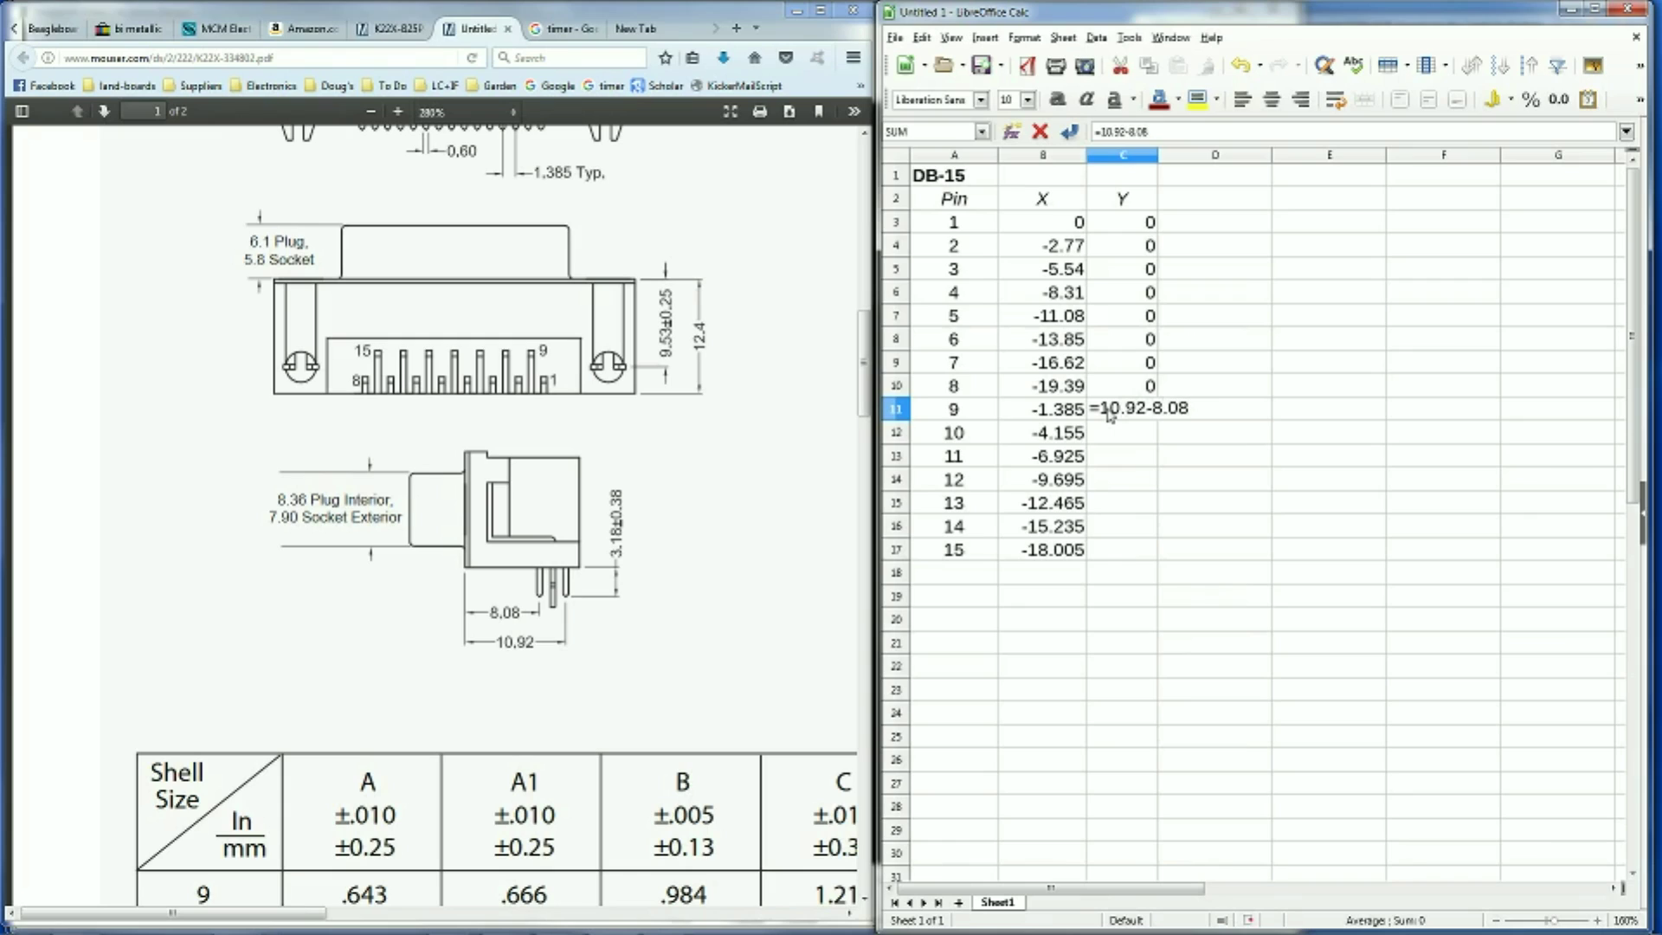
key(Return)
Copy the Y formula of pin 9 down to pins 10 through 15 in C12:C17
click(1110, 414)
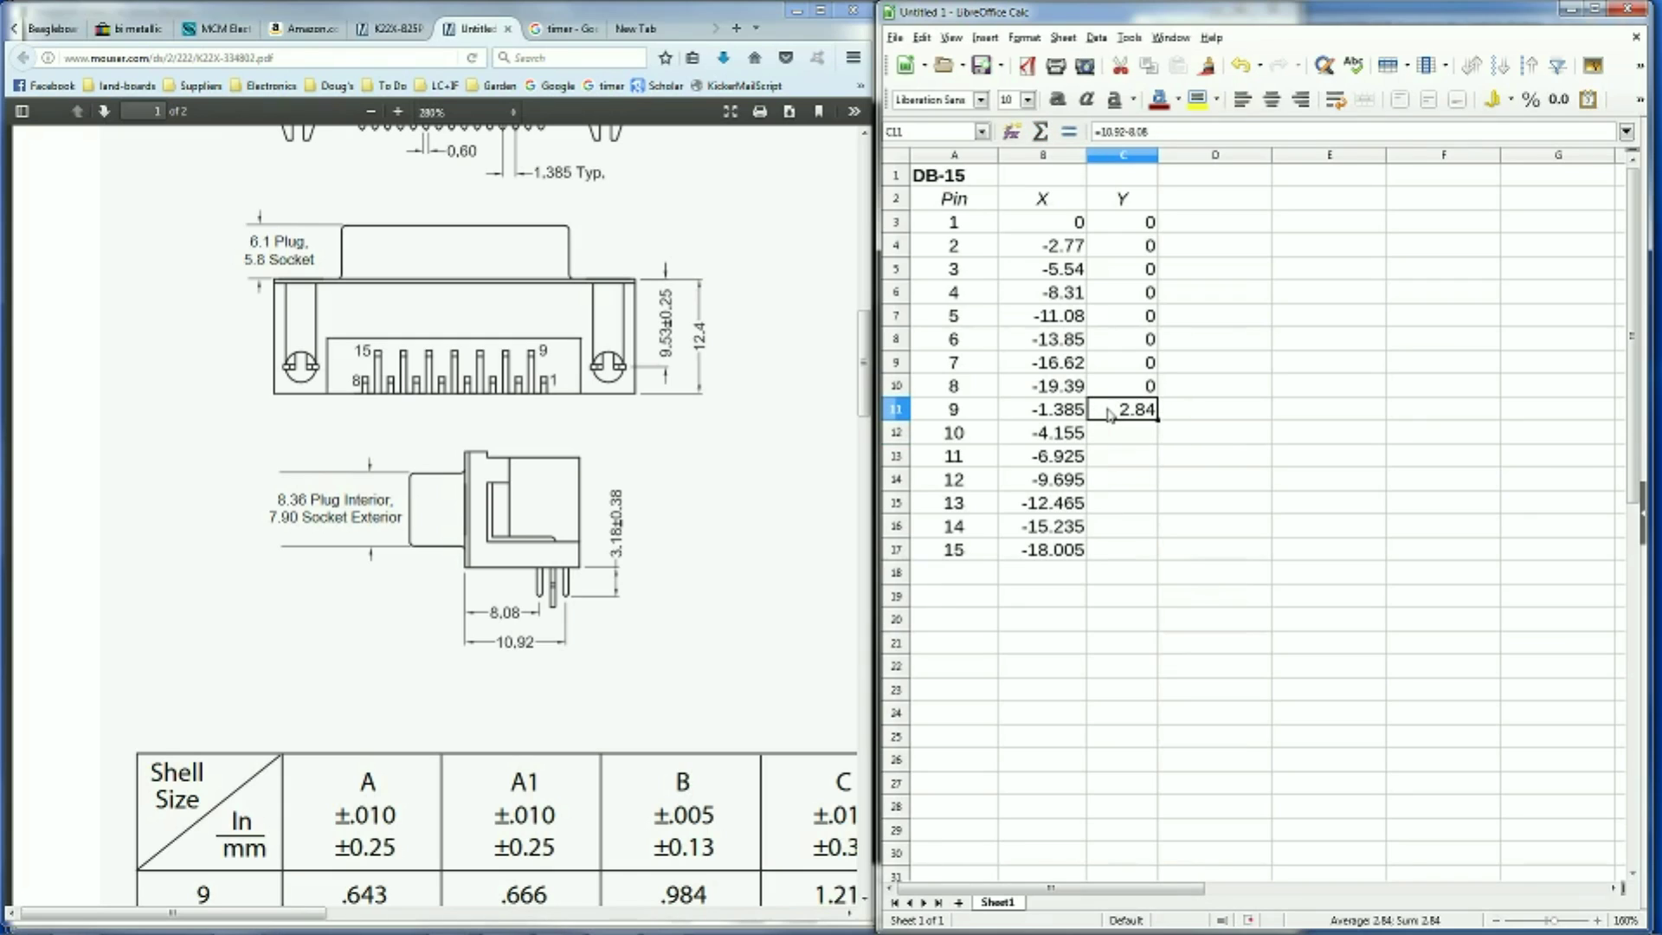
key(ctrl+c)
key(Down)
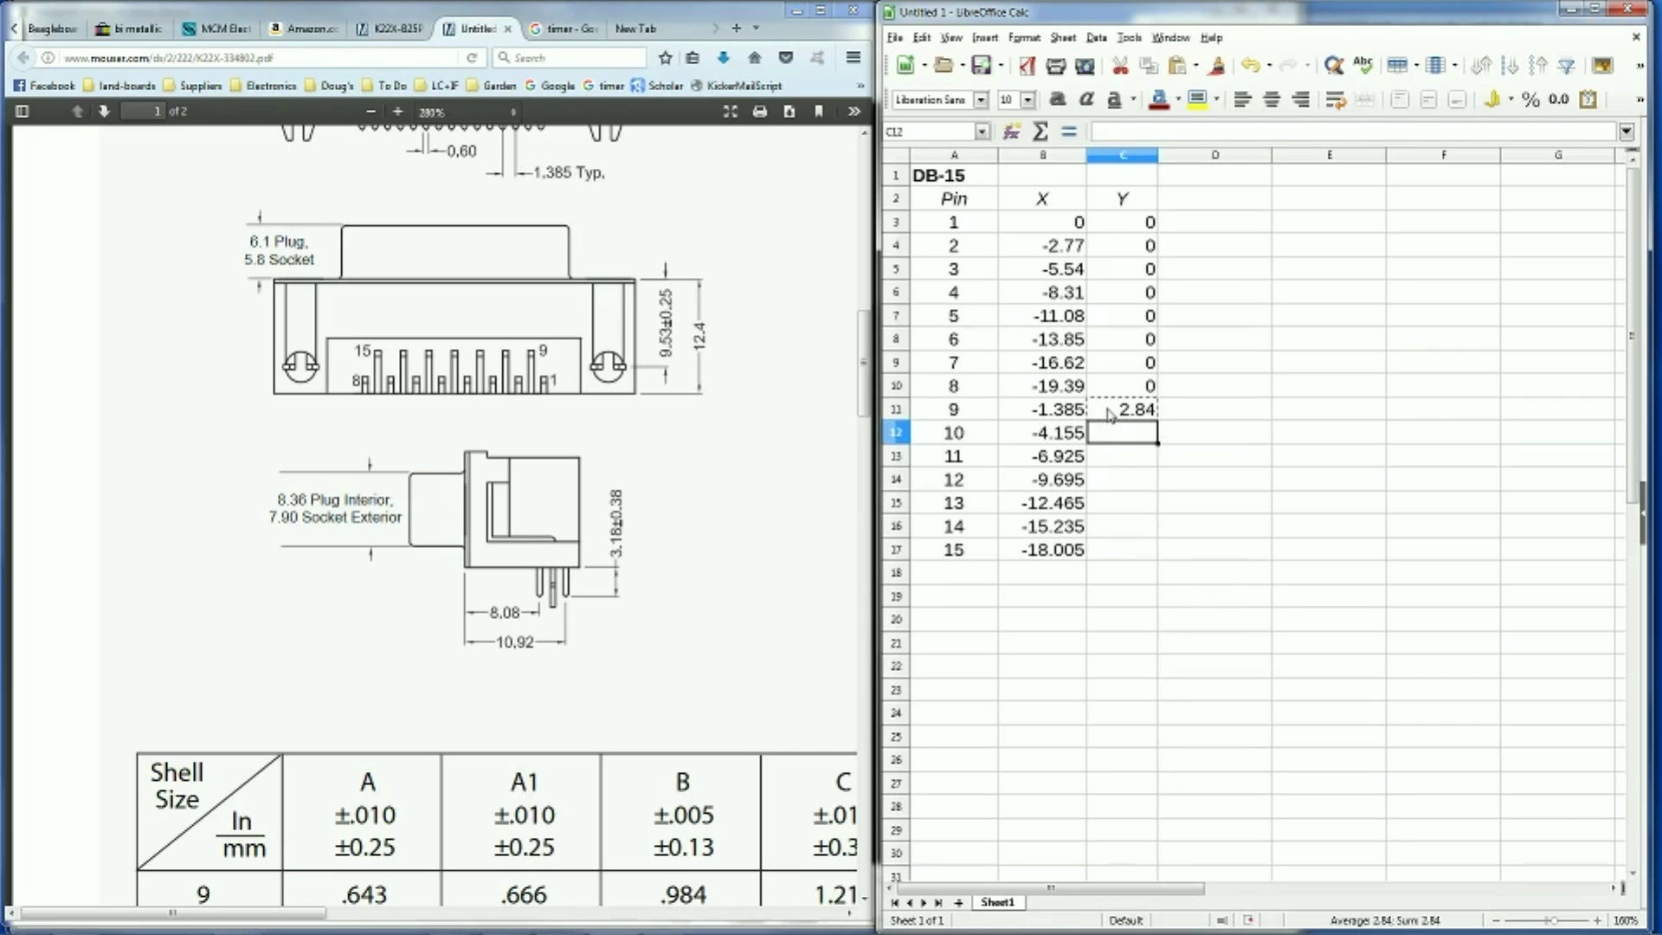
key(shift+Down)
key(shift+Down)
key(shift+Down)
key(shift+Down)
key(shift+Down)
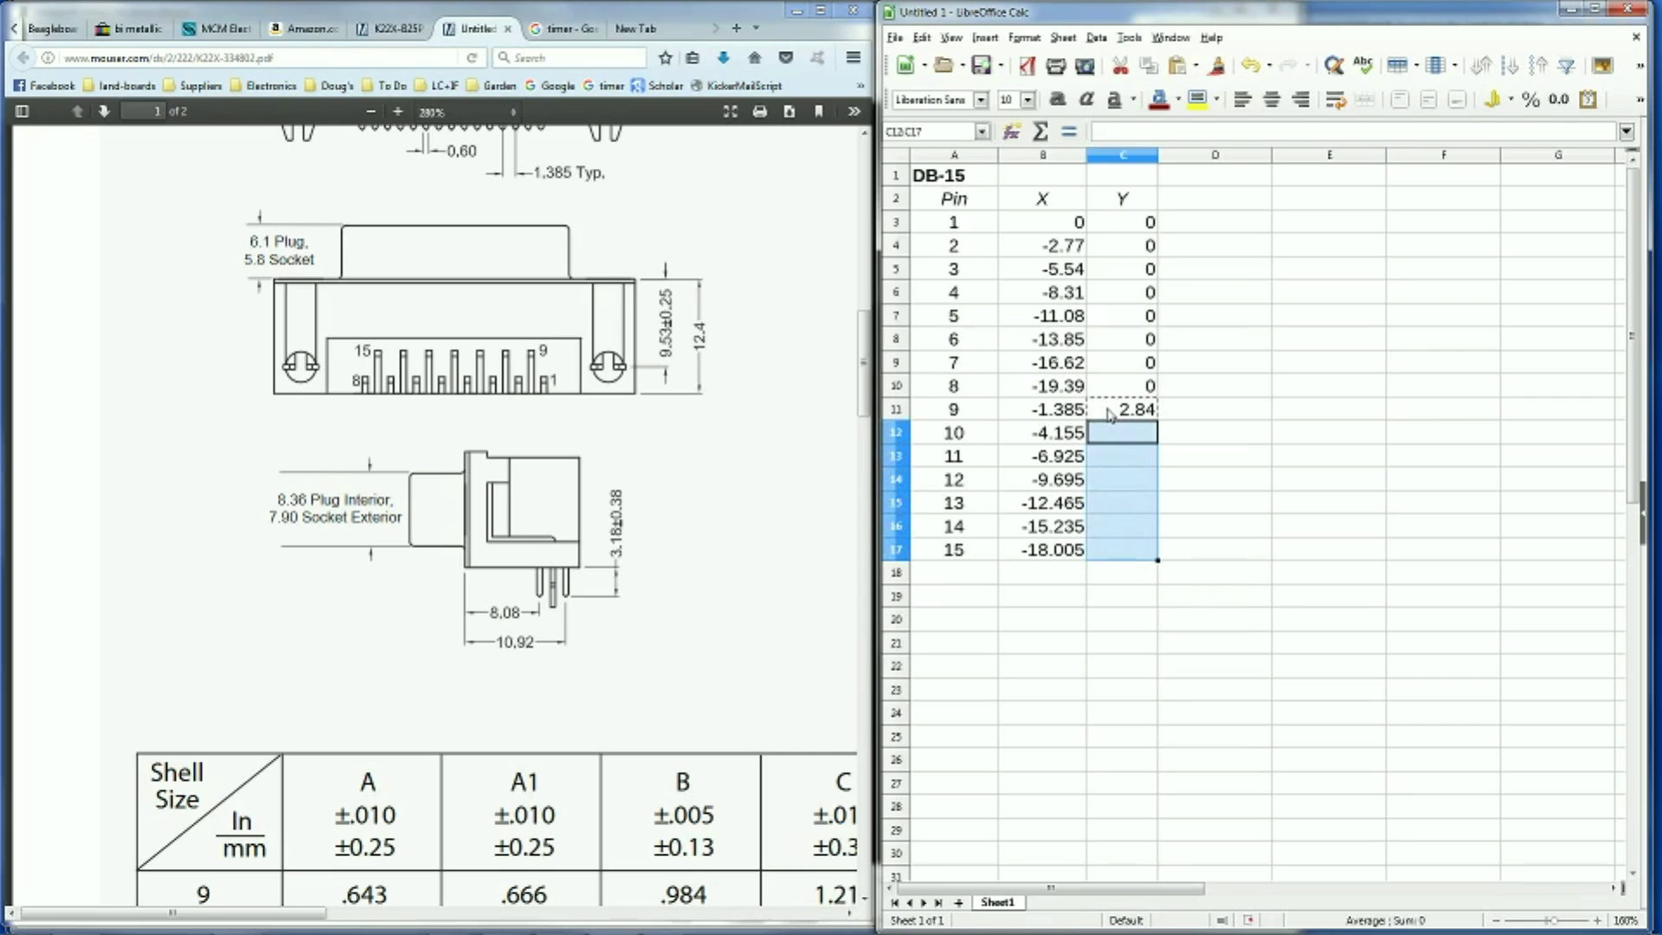
key(ctrl+v)
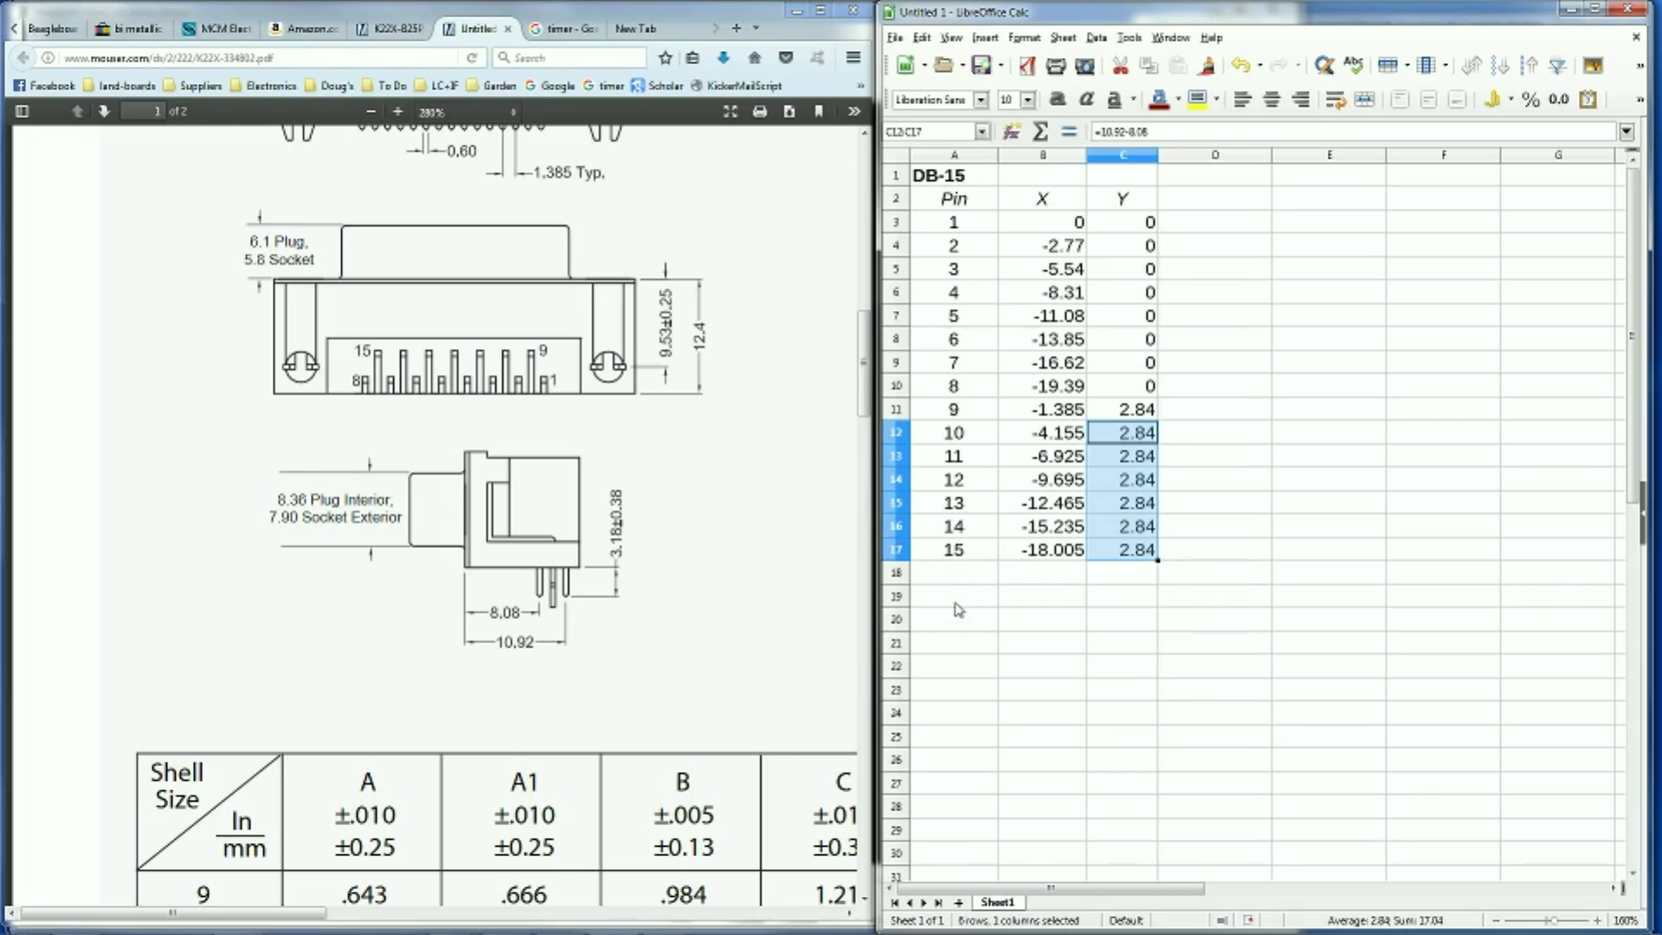
Label A19 "Width" and calculate the pin row width in B19 with the formula =B10-B3
click(959, 597)
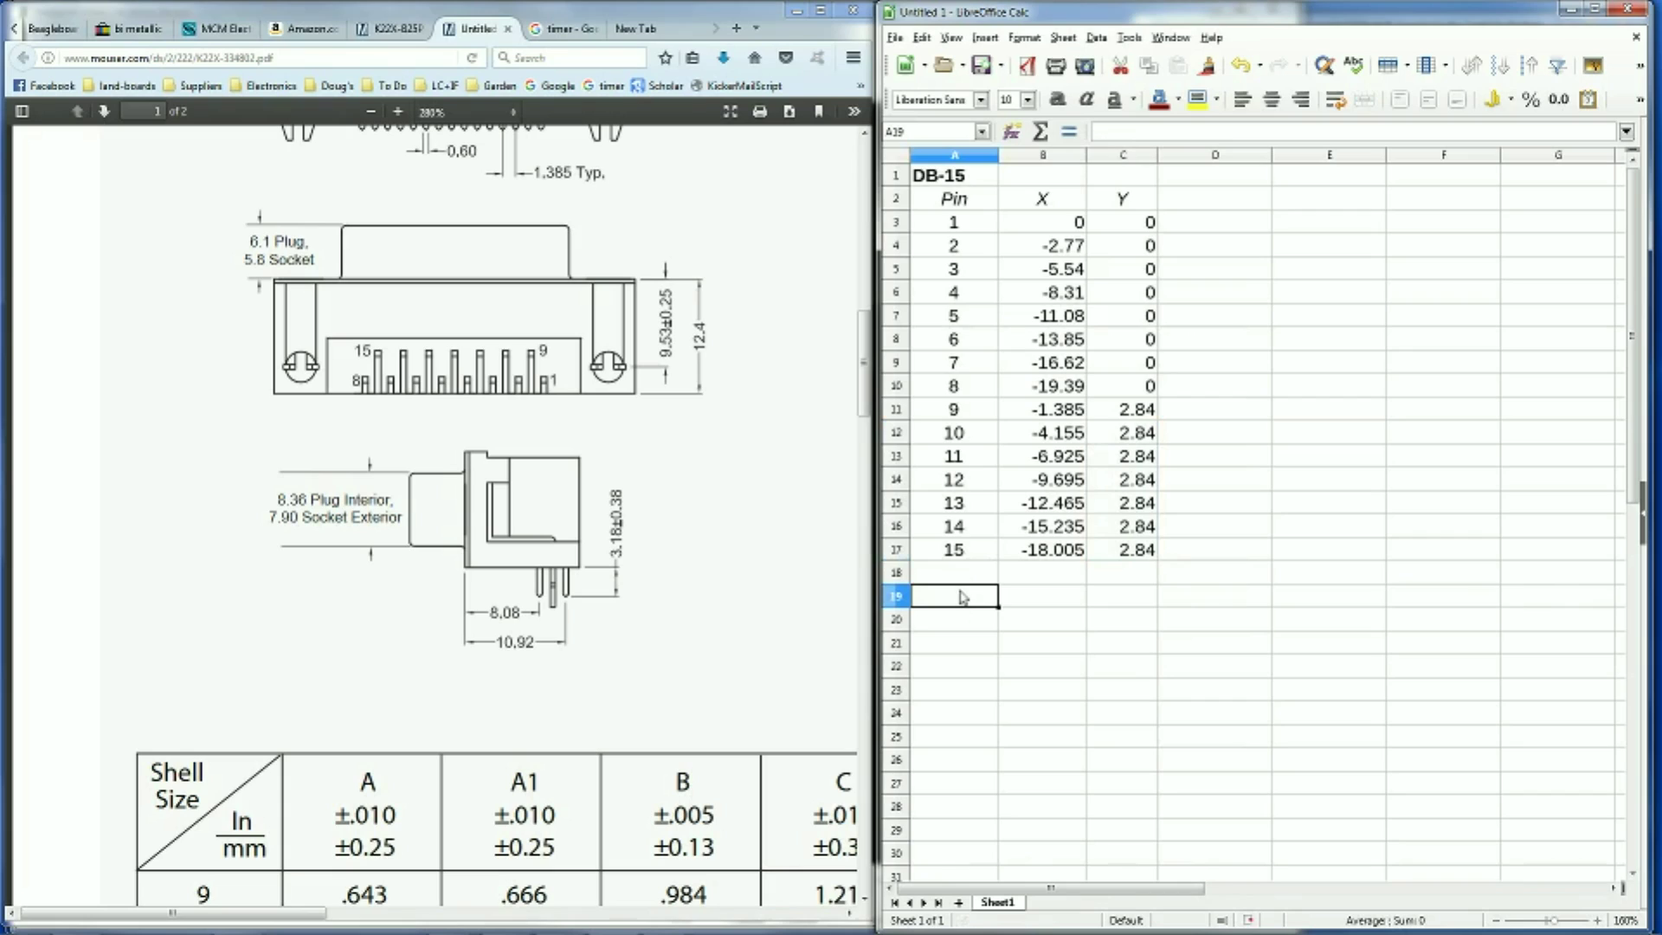
text(Width)
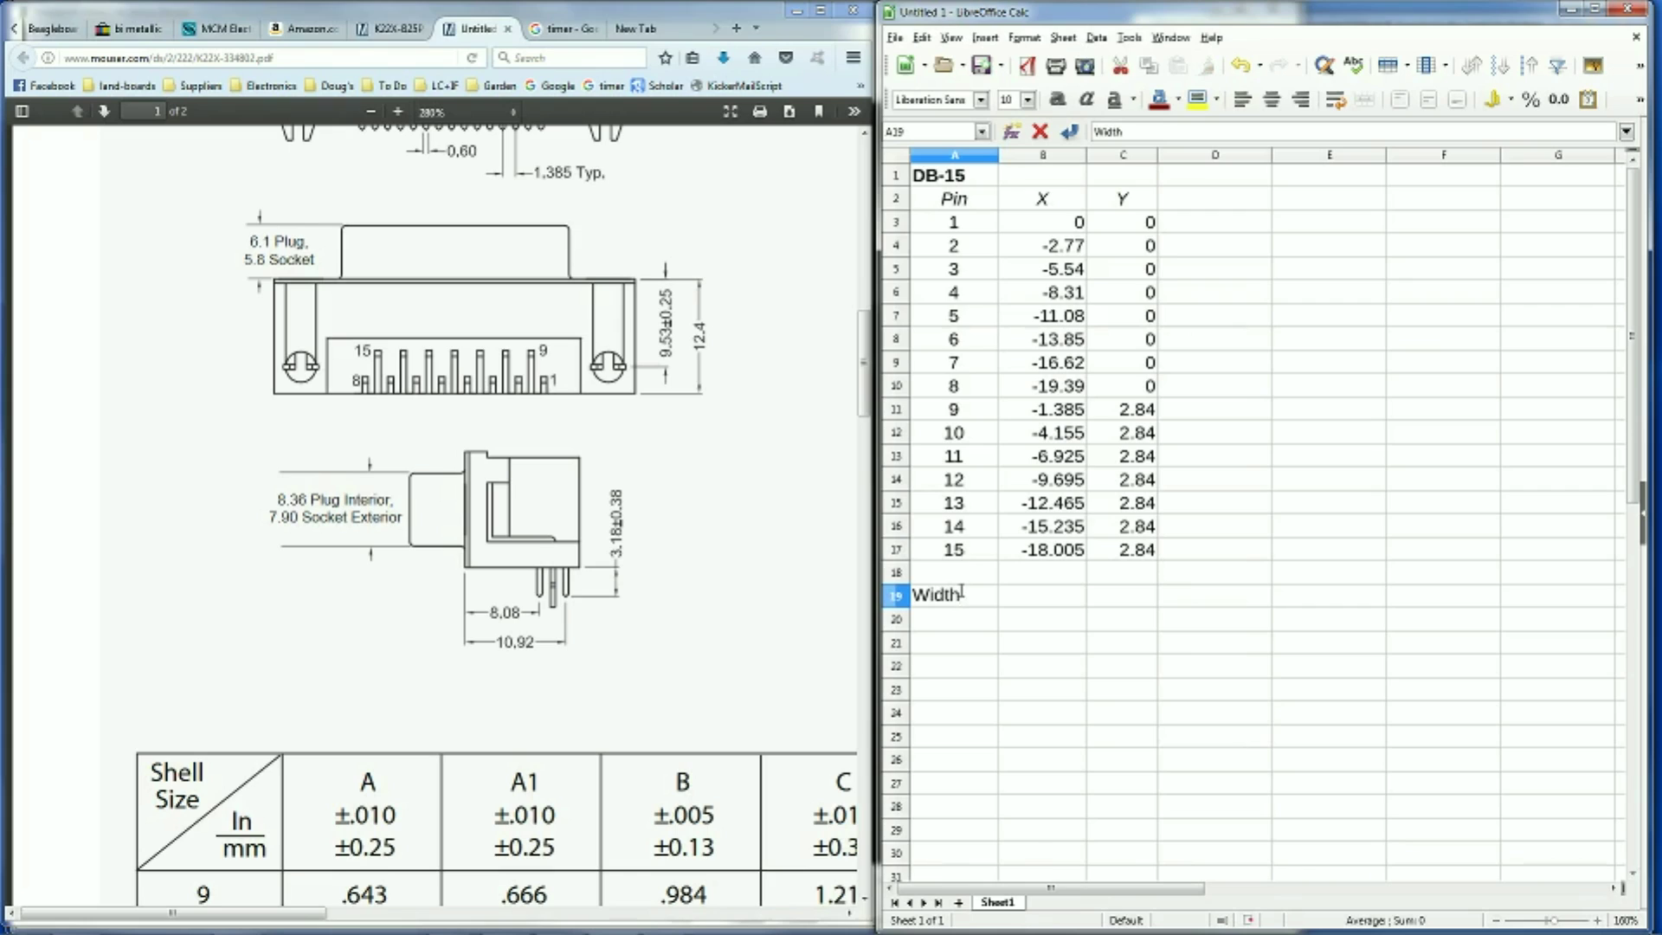
key(Tab)
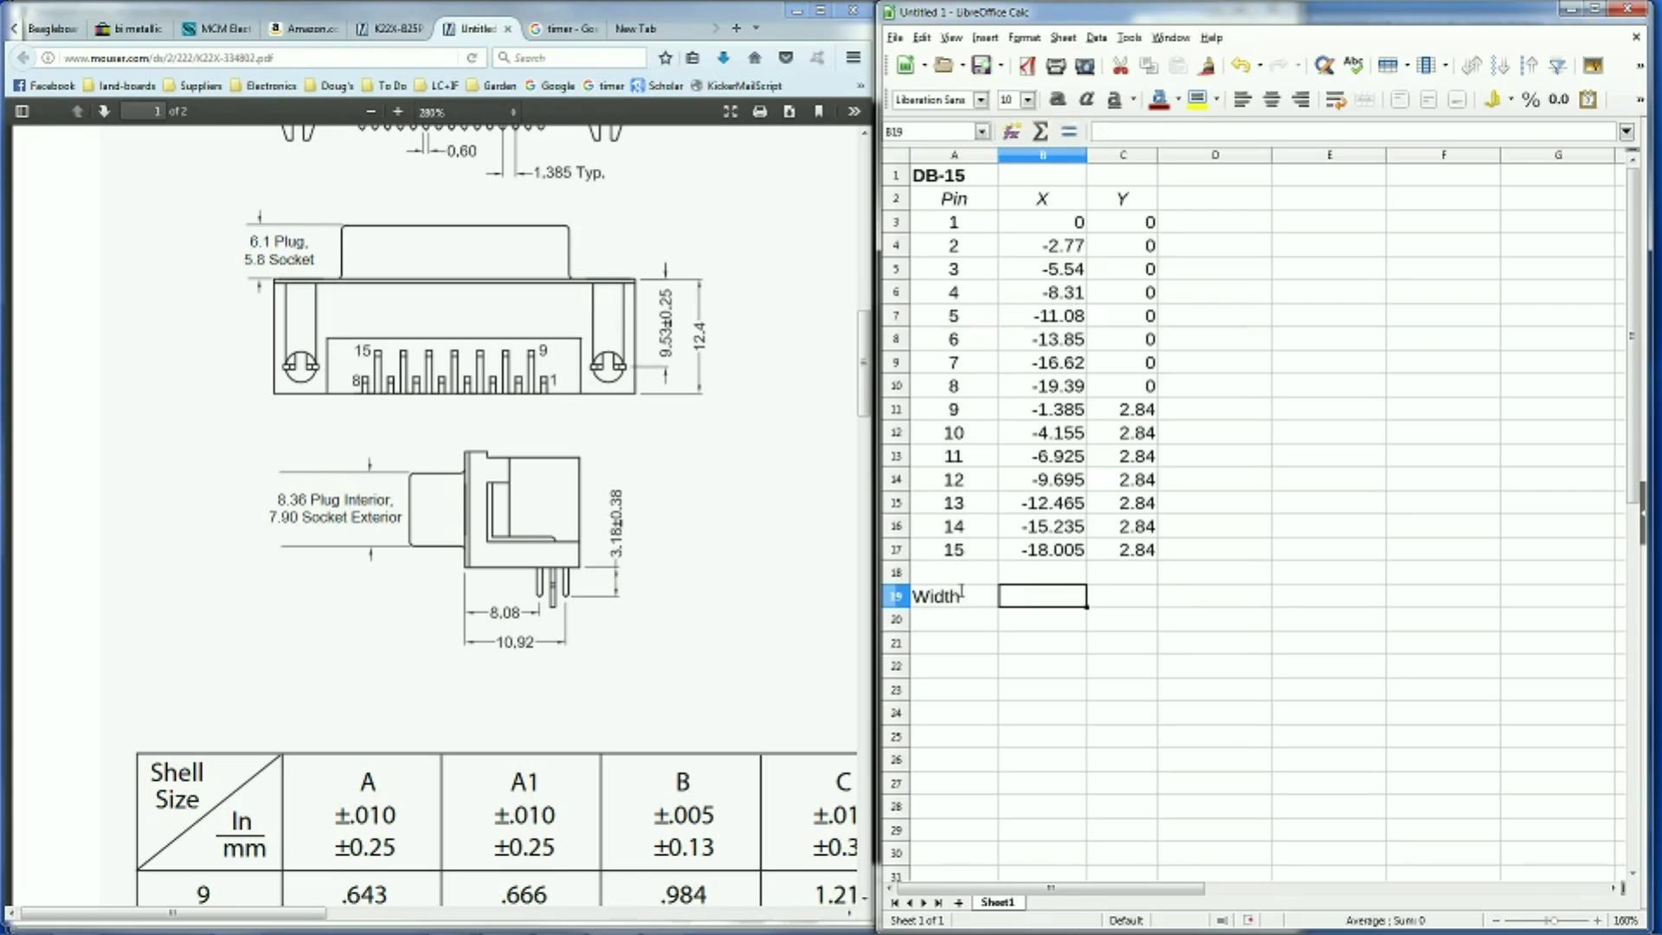
text(=)
key(Up)
key(Up)
key(Up)
key(Up)
key(Up)
key(Up)
key(Up)
key(Up)
key(Up)
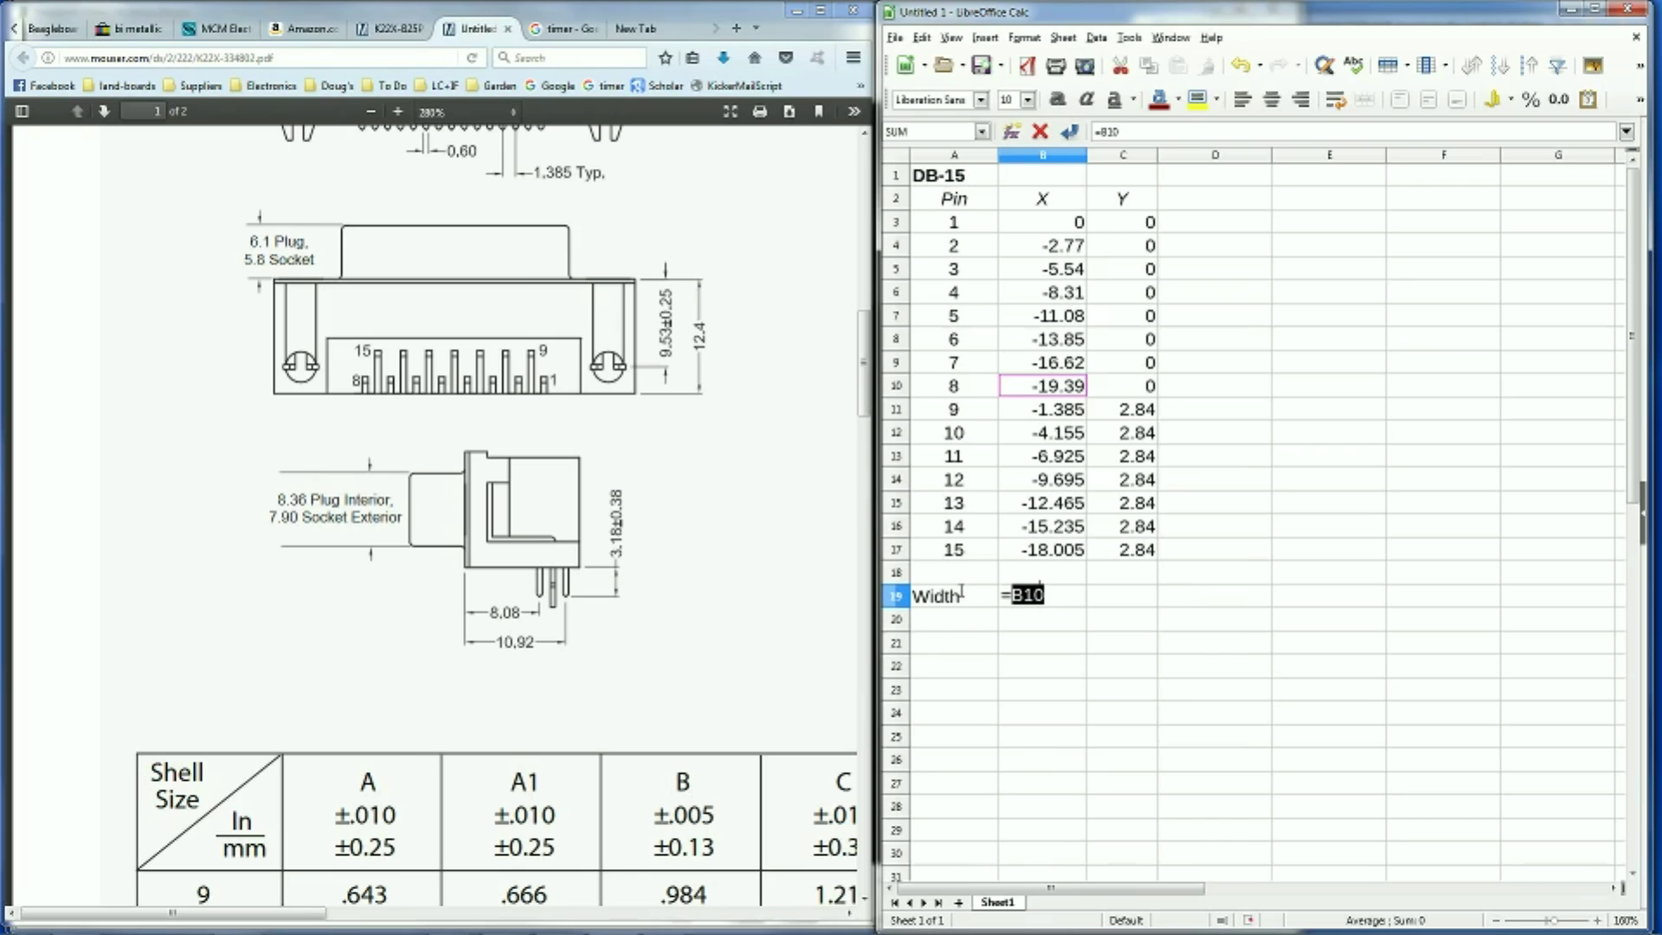
text(-)
key(Up)
key(Up)
key(Up)
key(Up)
key(Up)
key(Up)
key(Up)
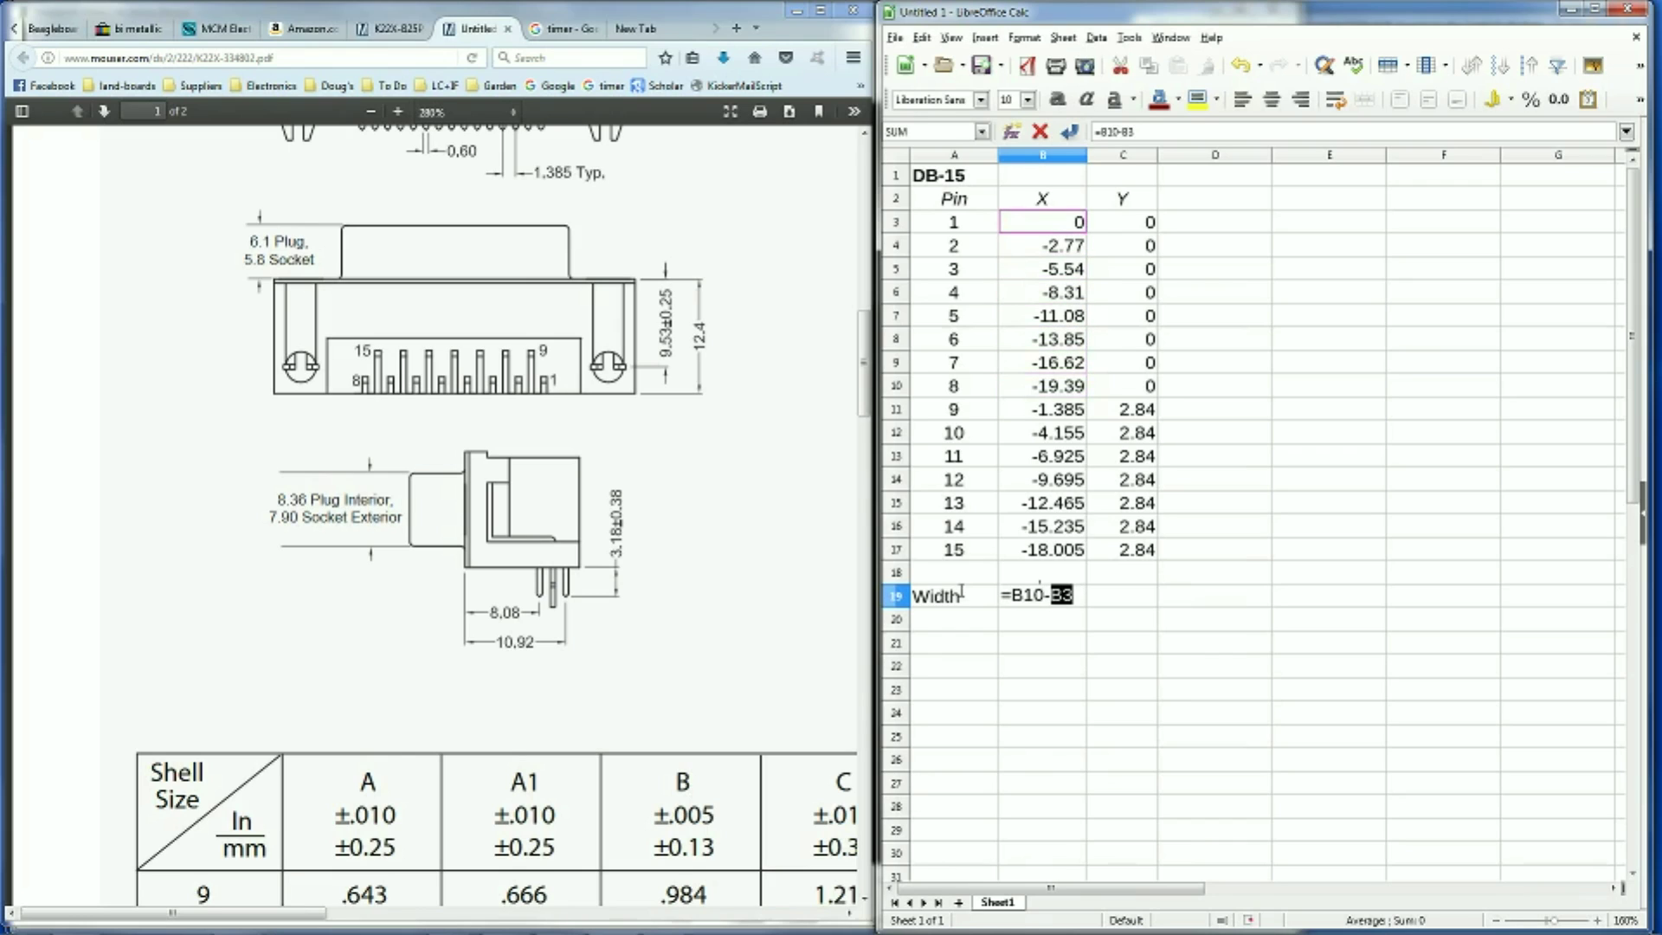
key(Return)
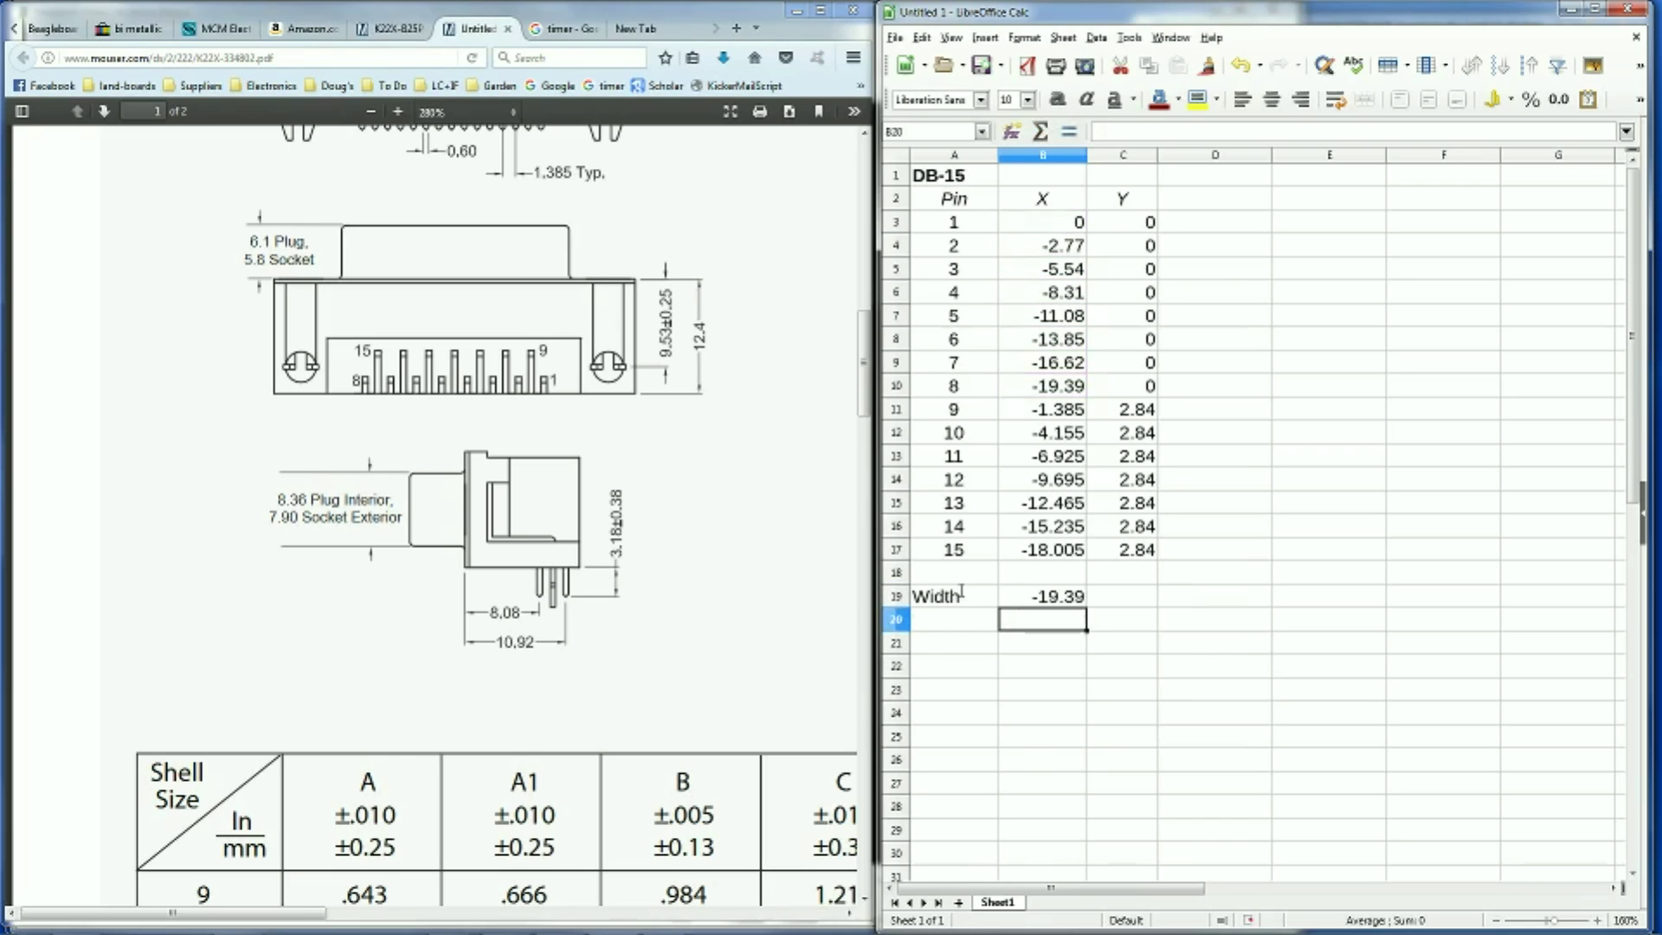
Add the label "Mtg Holes" in A20
key(Left)
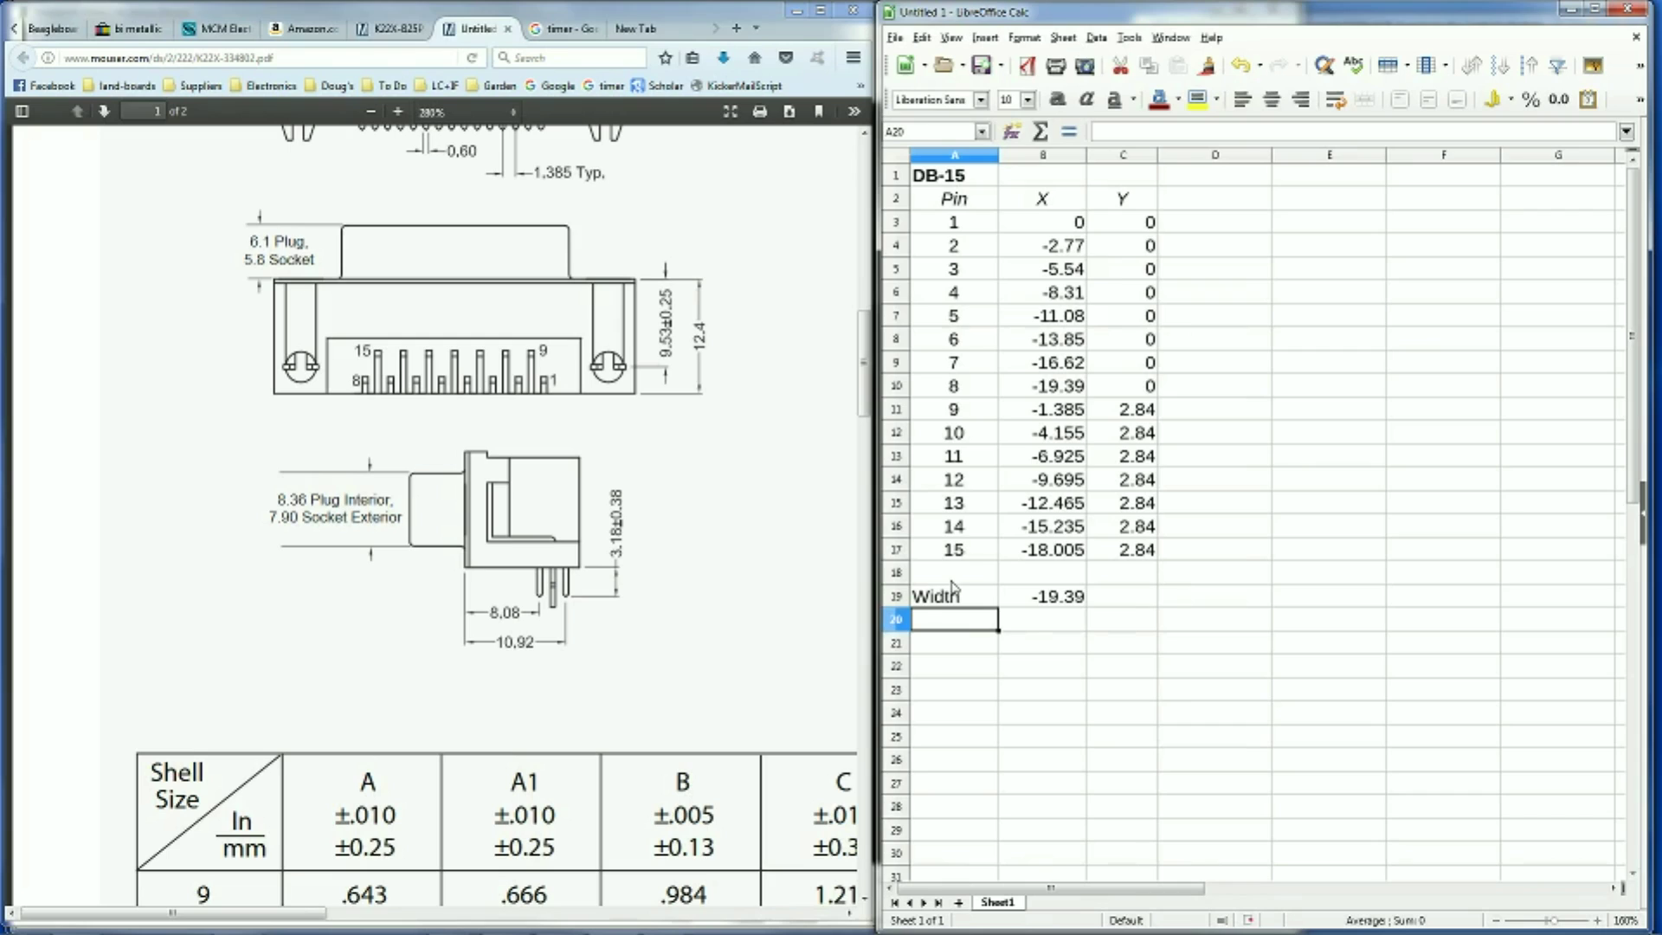
text(My)
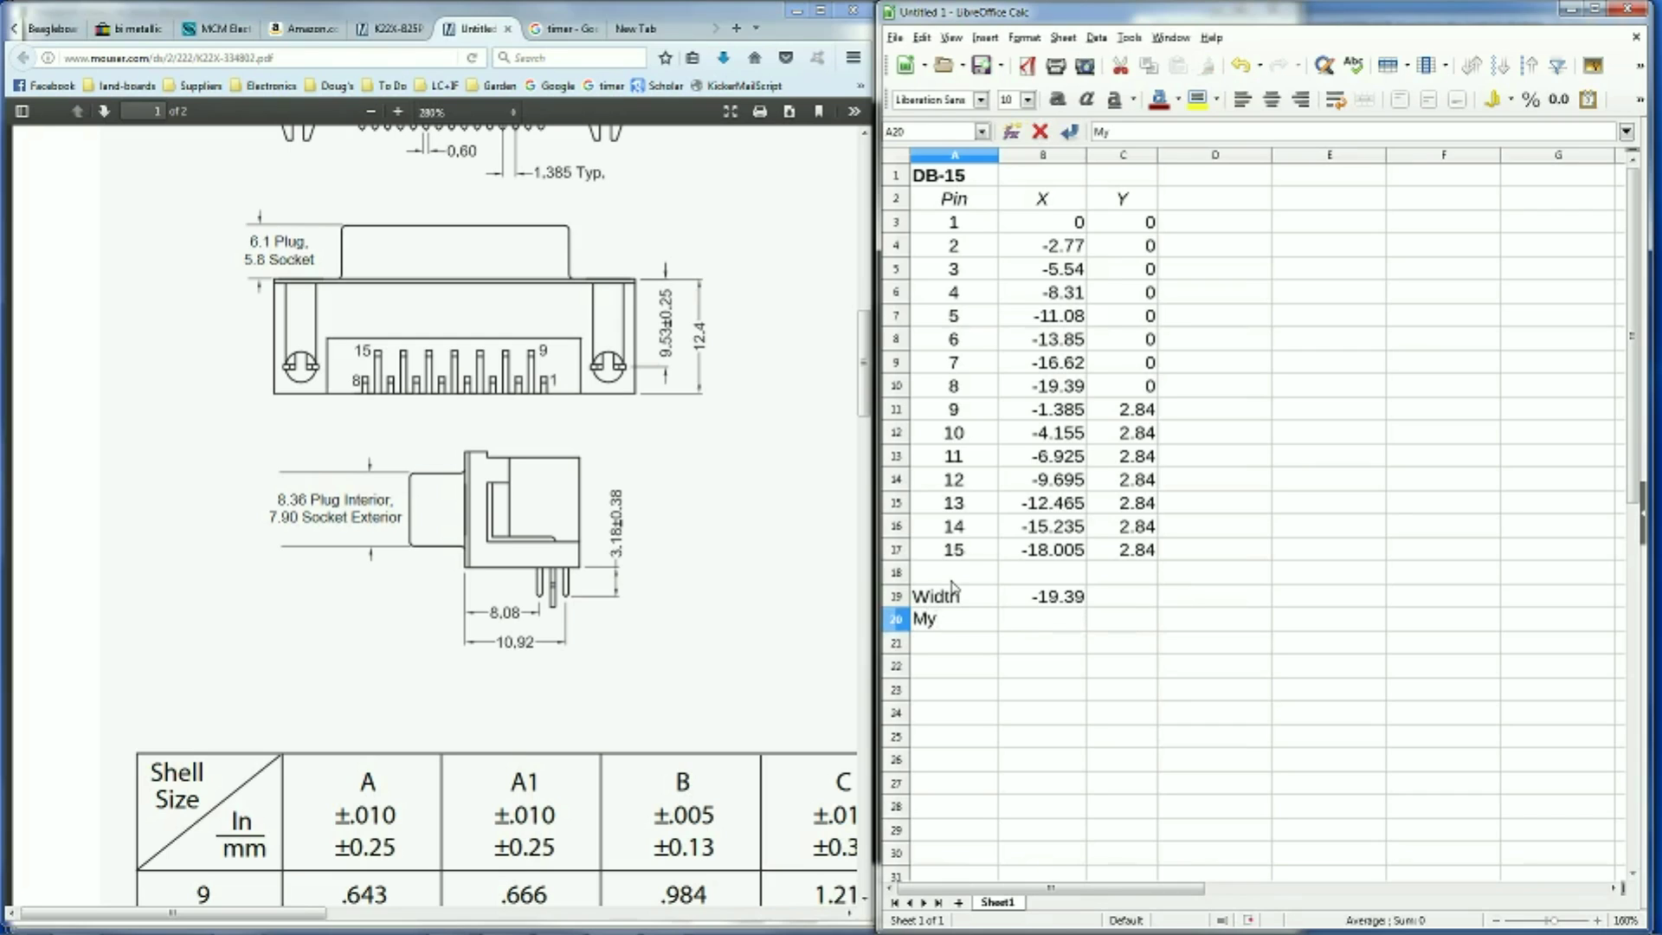
key(BackSpace)
text(tg Holes)
key(Tab)
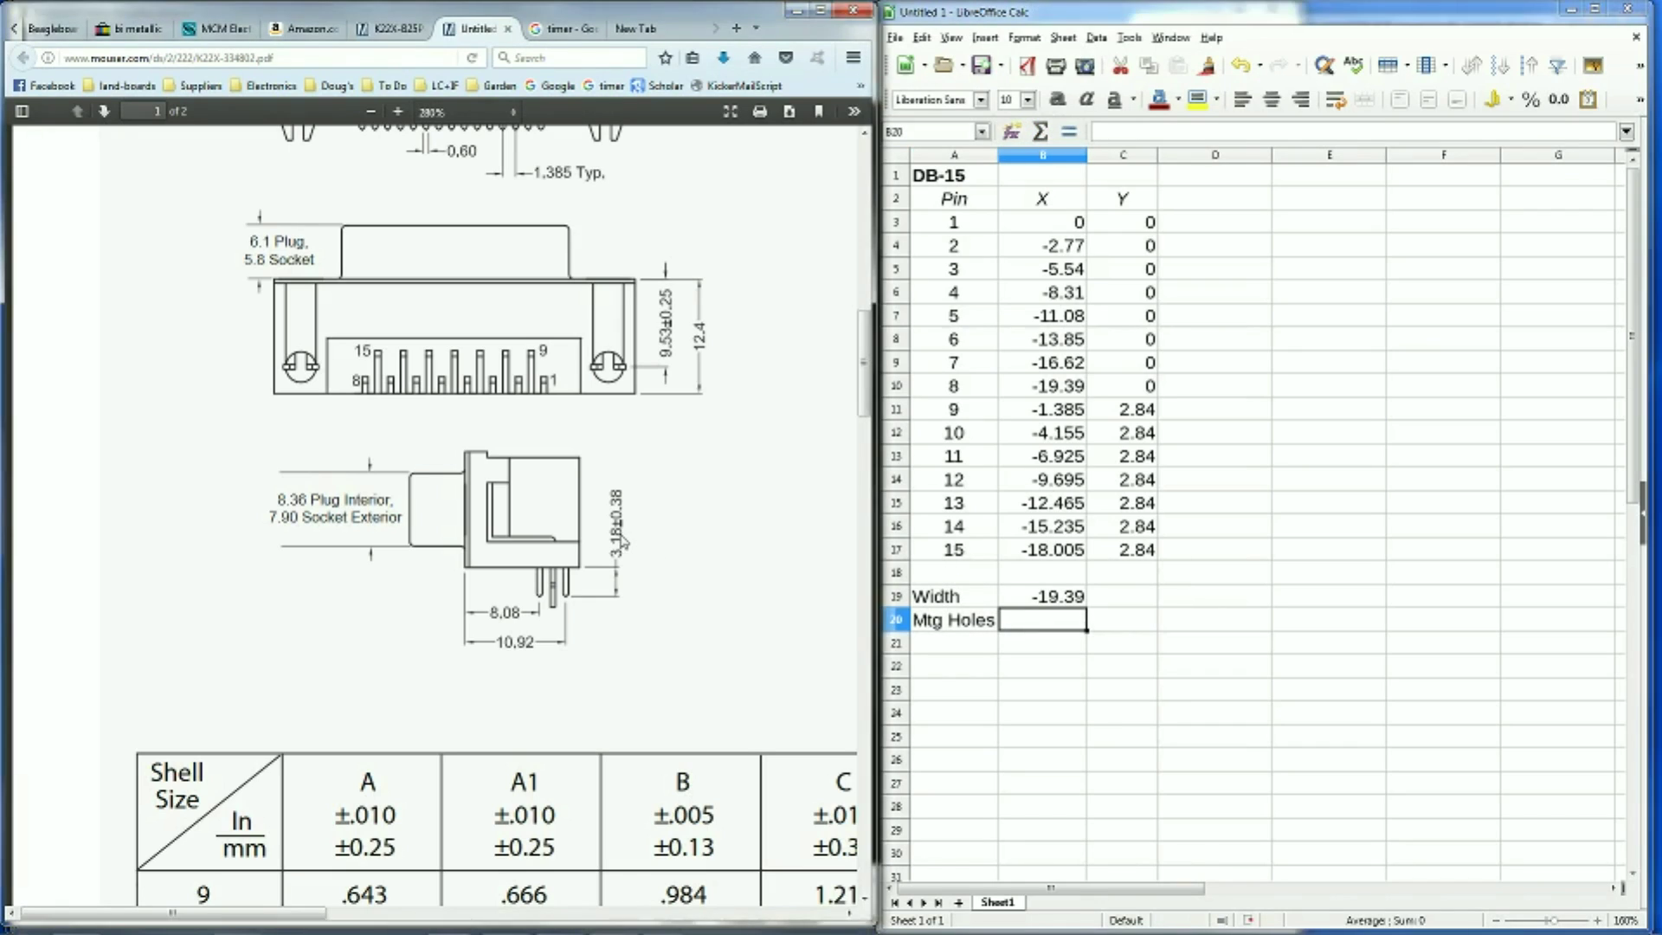
Look up dimension B in mm for shell size 15 in the datasheet table and enter 33.32 in B20
scroll(623, 544, up, 5)
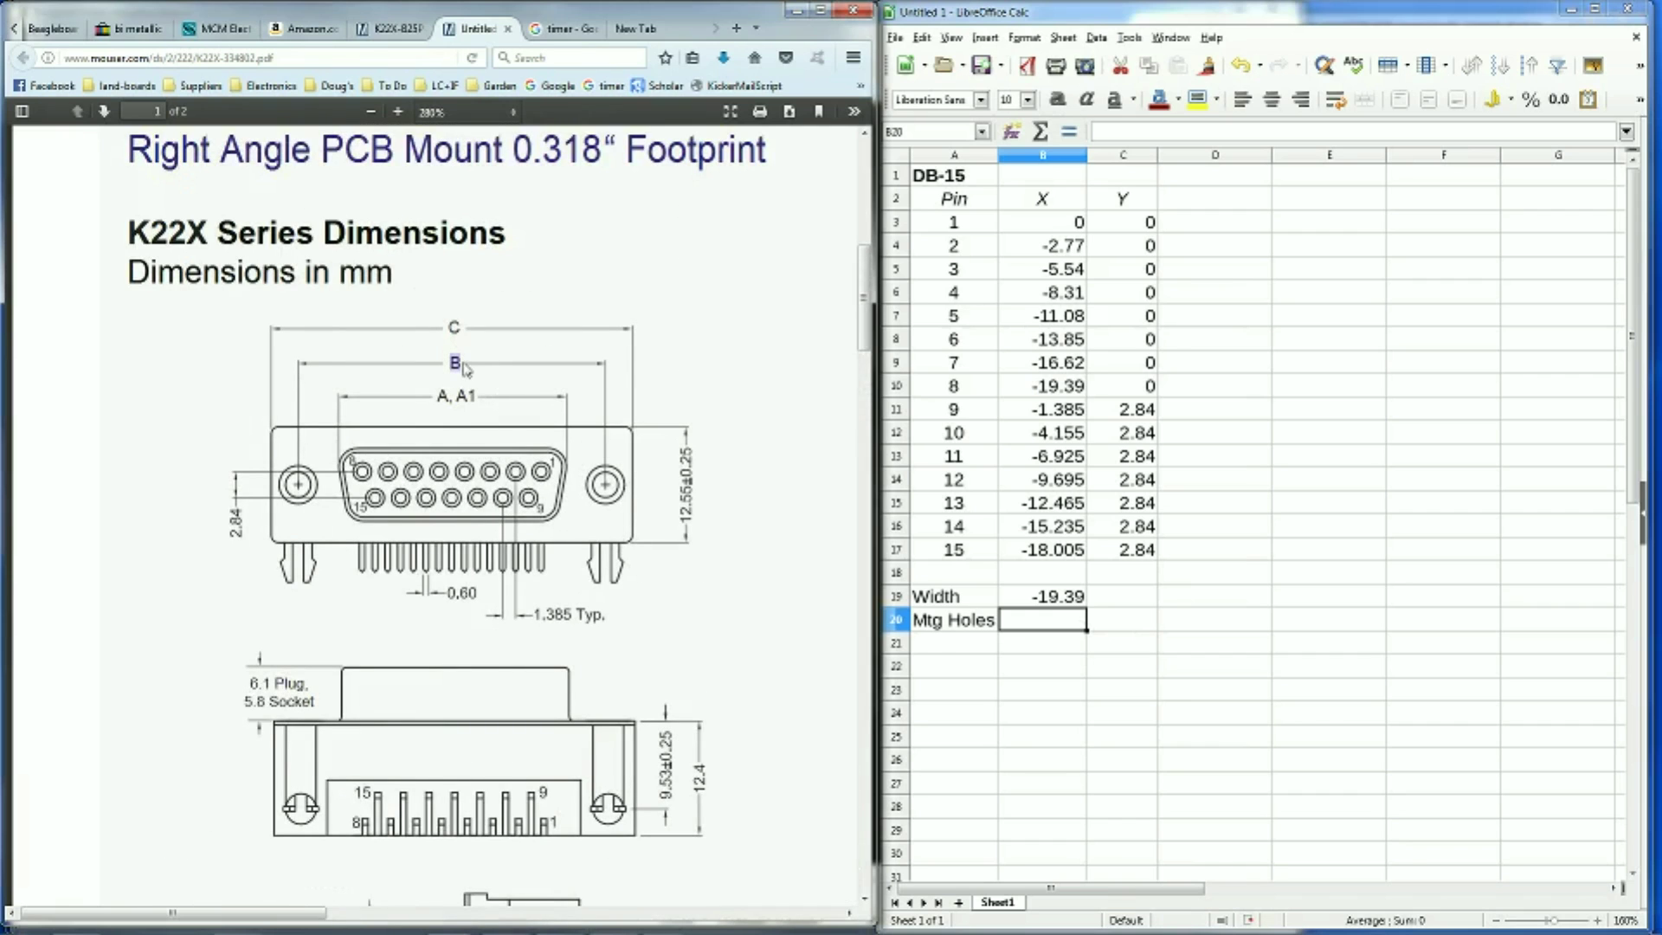
scroll(561, 445, down, 8)
scroll(561, 445, down, 2)
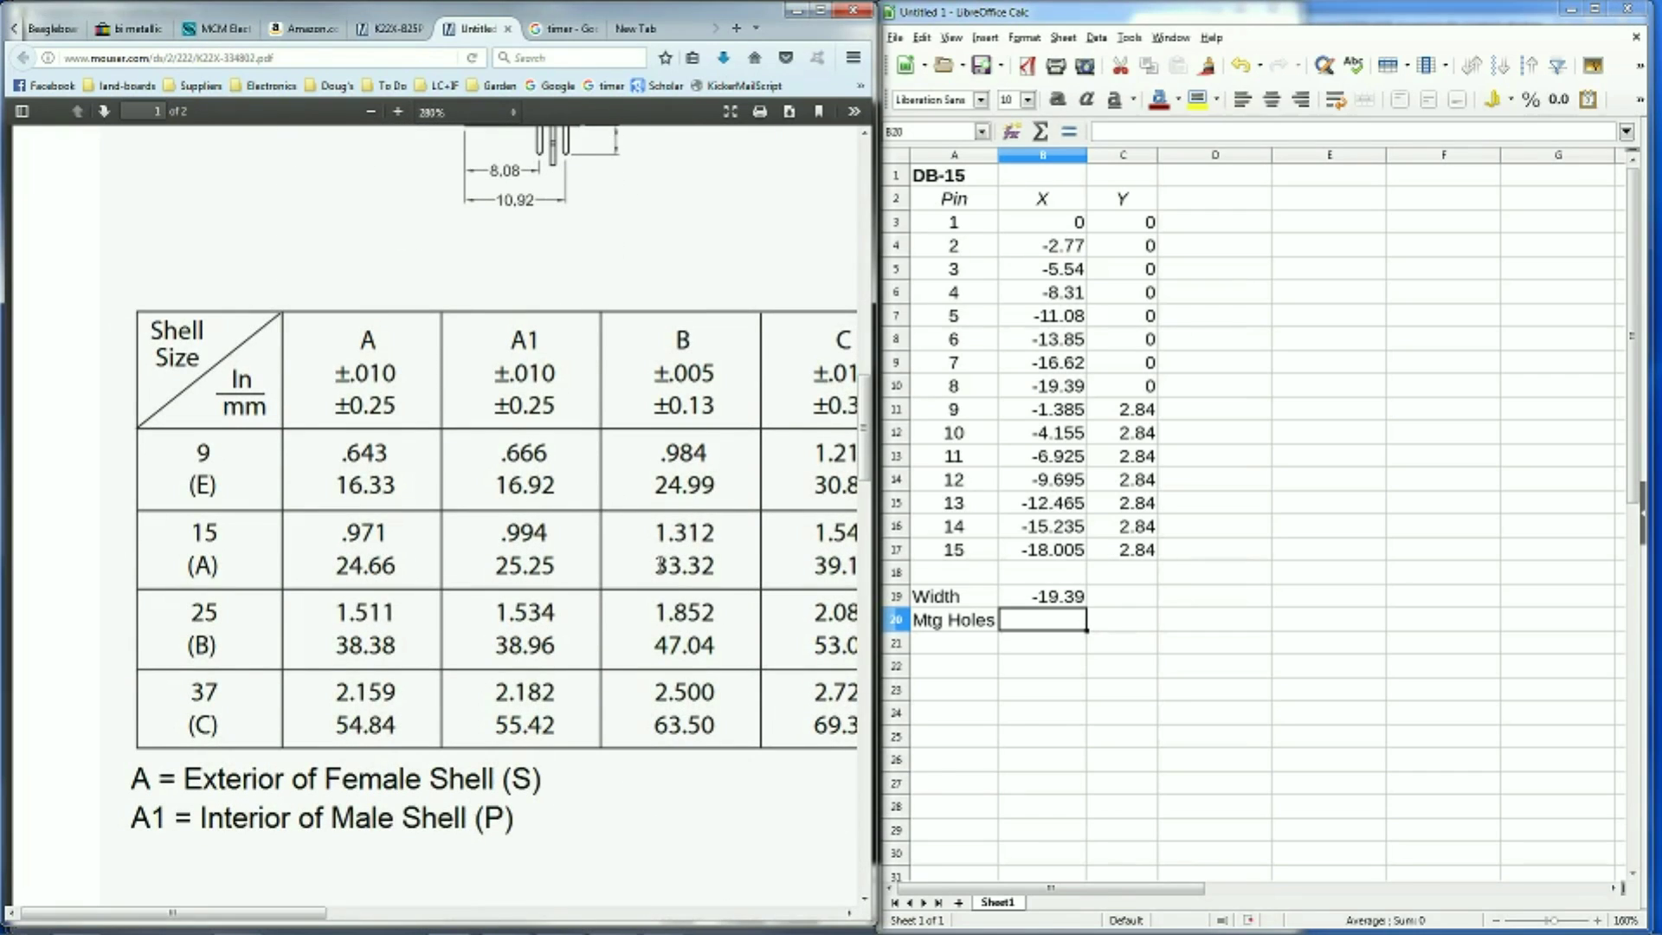
double_click(684, 565)
click(1047, 623)
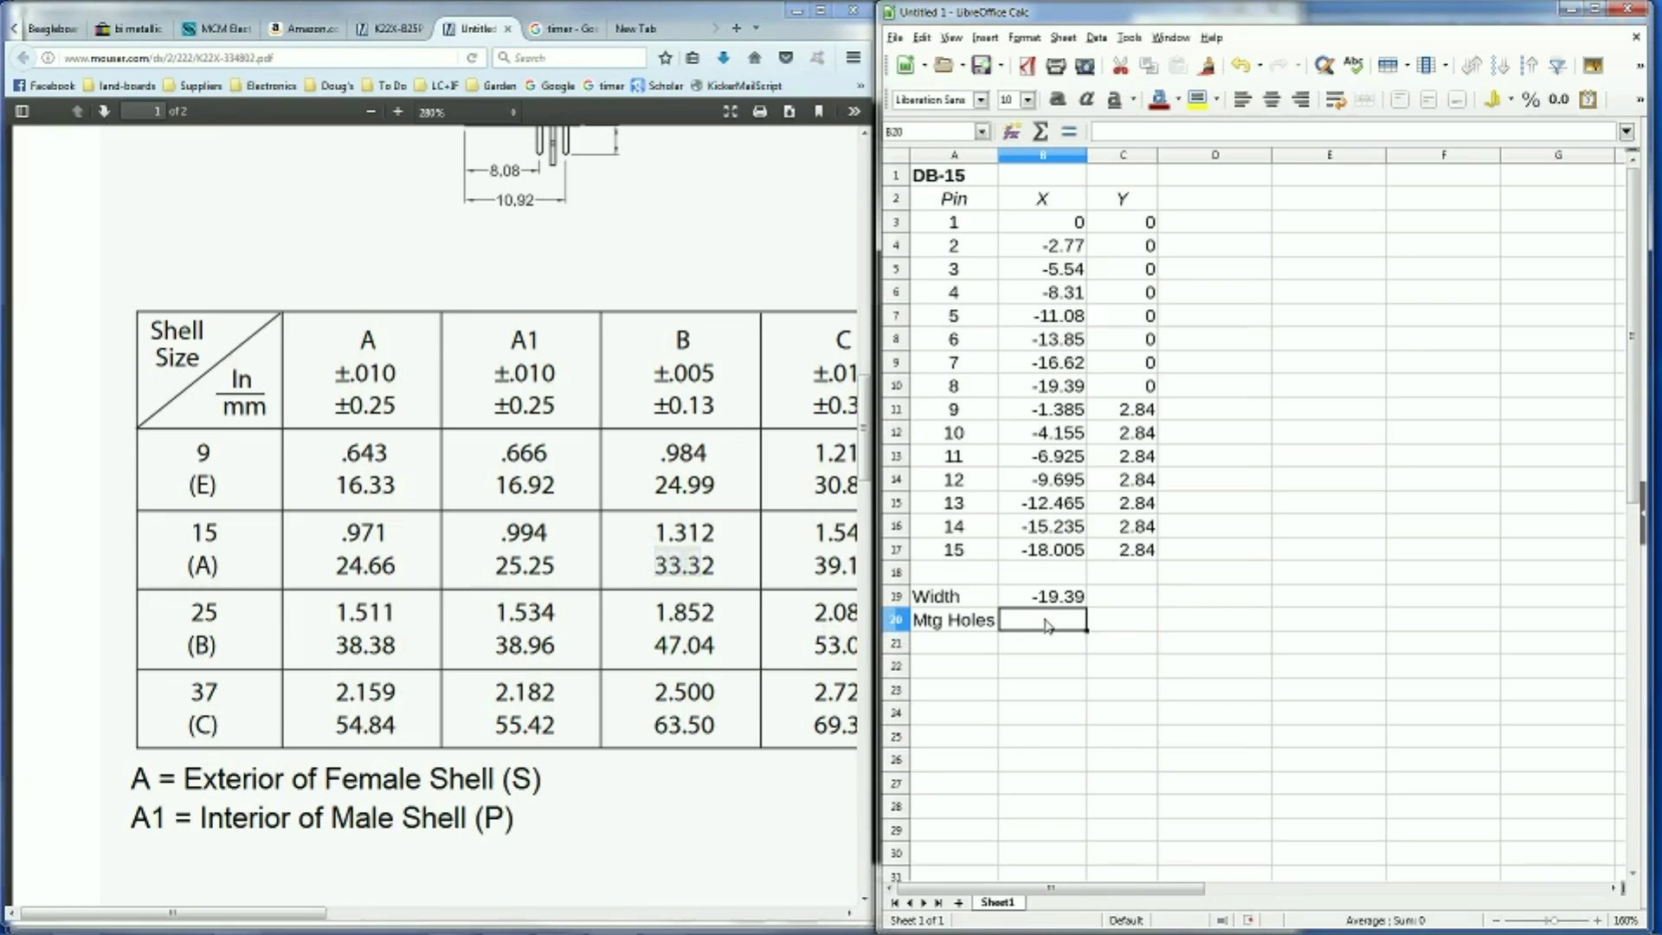
text(33.322)
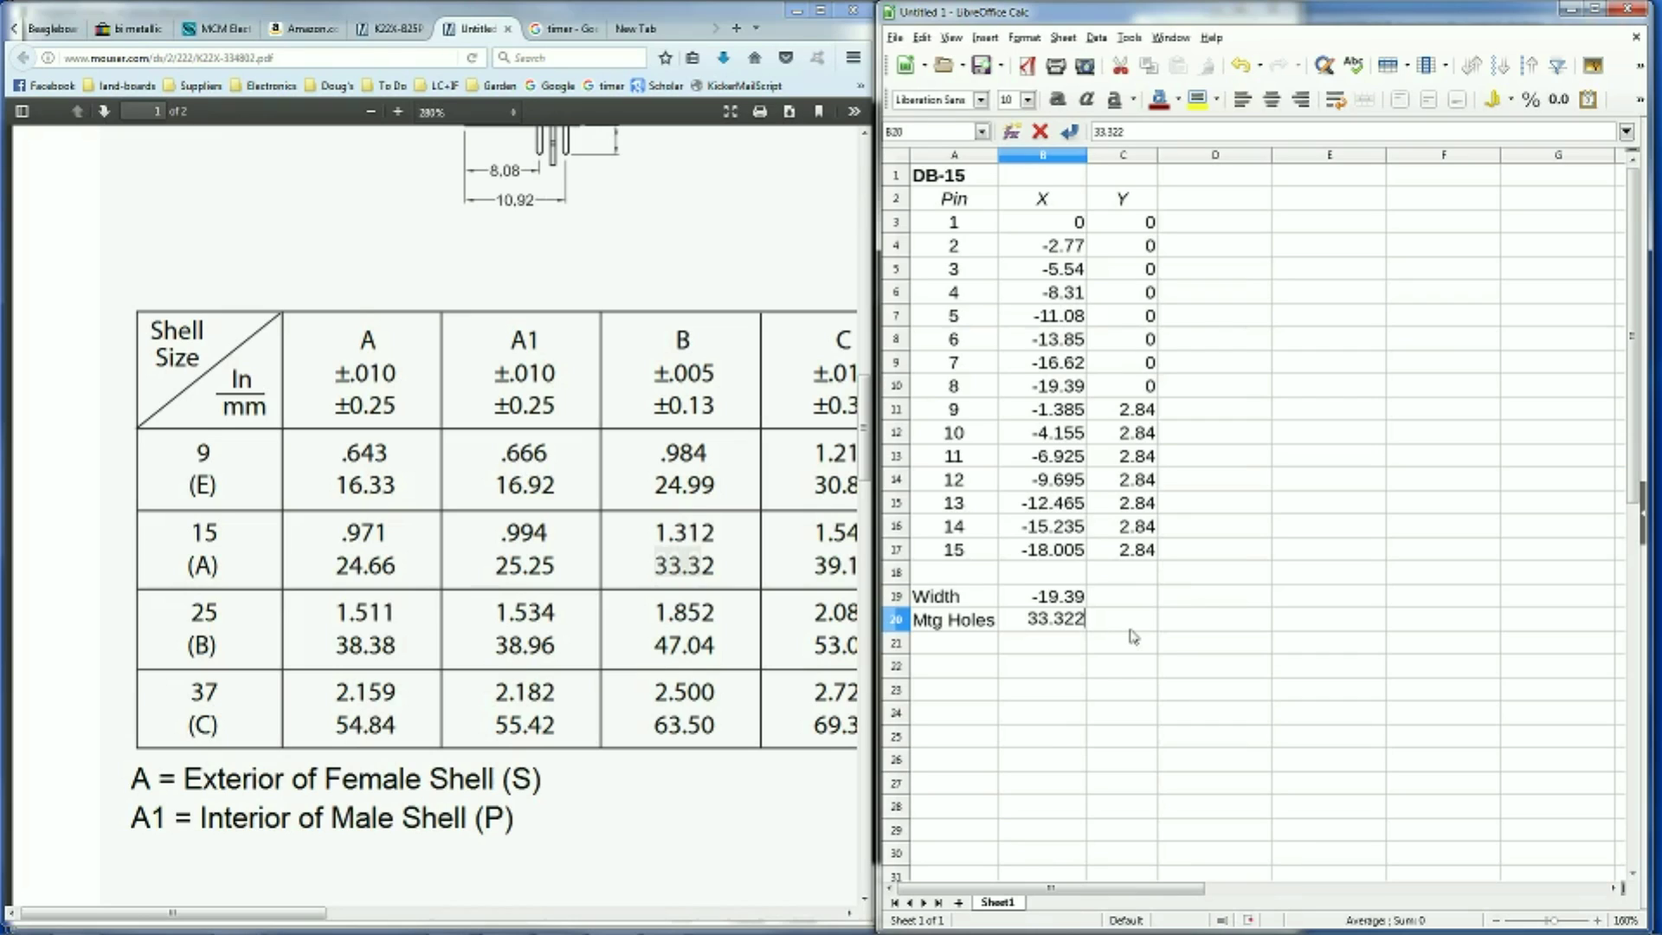
key(BackSpace)
key(Return)
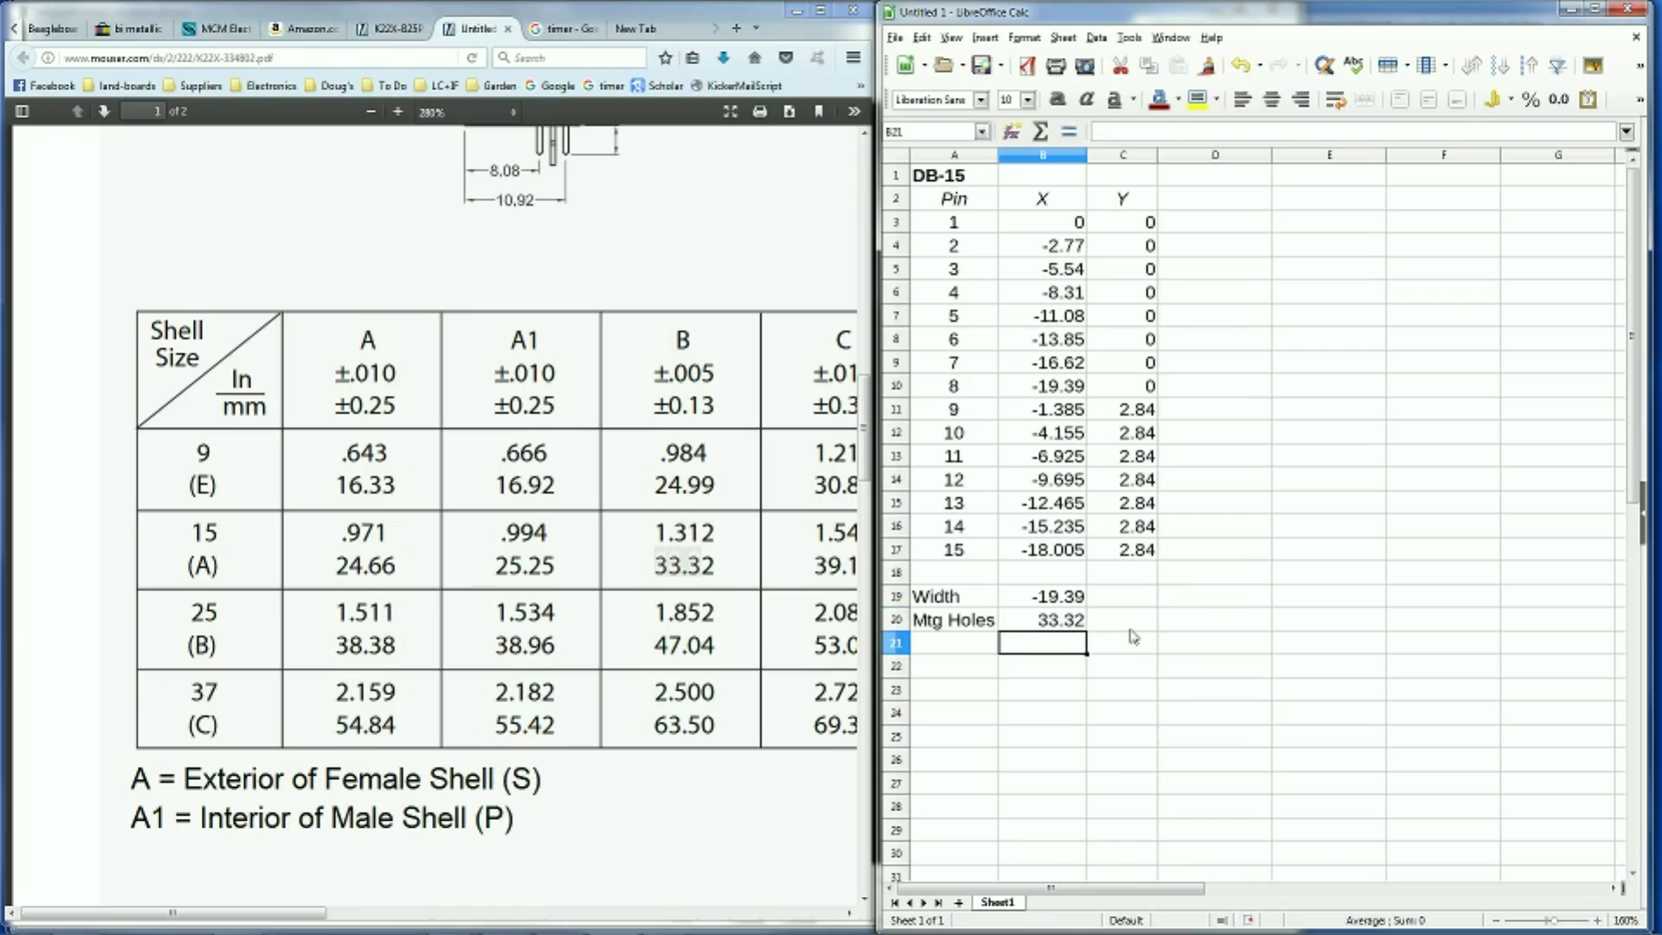
Label A21 "Extra" and calculate the sum of the Mtg Holes and Width values in B21
key(Left)
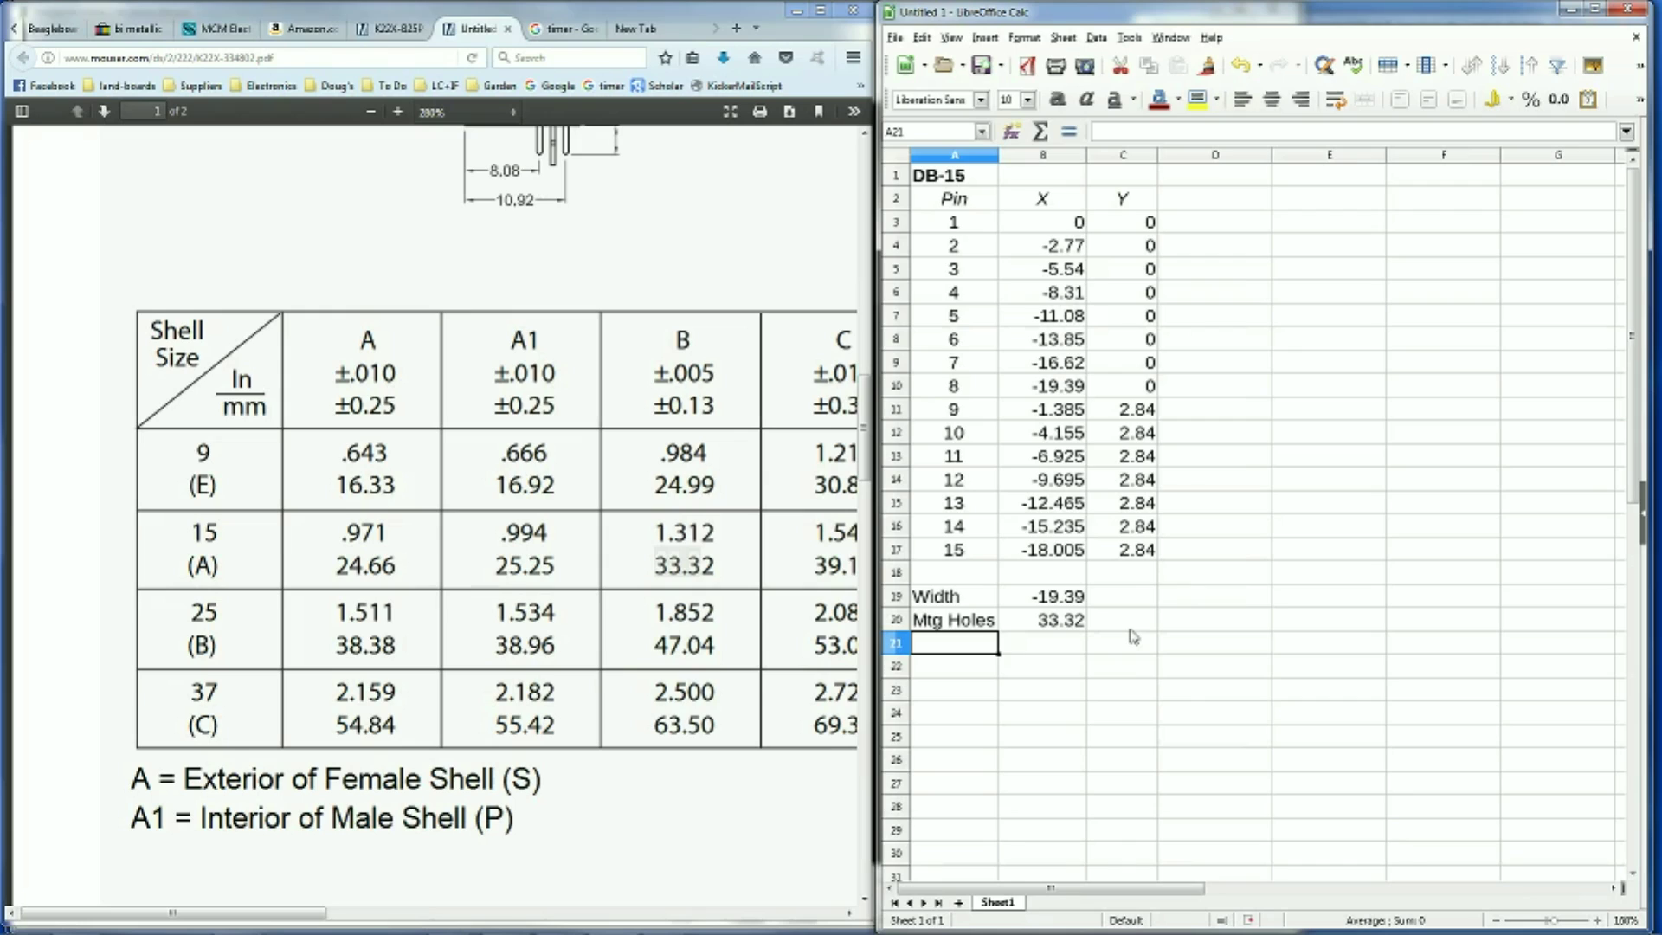
text(Extra)
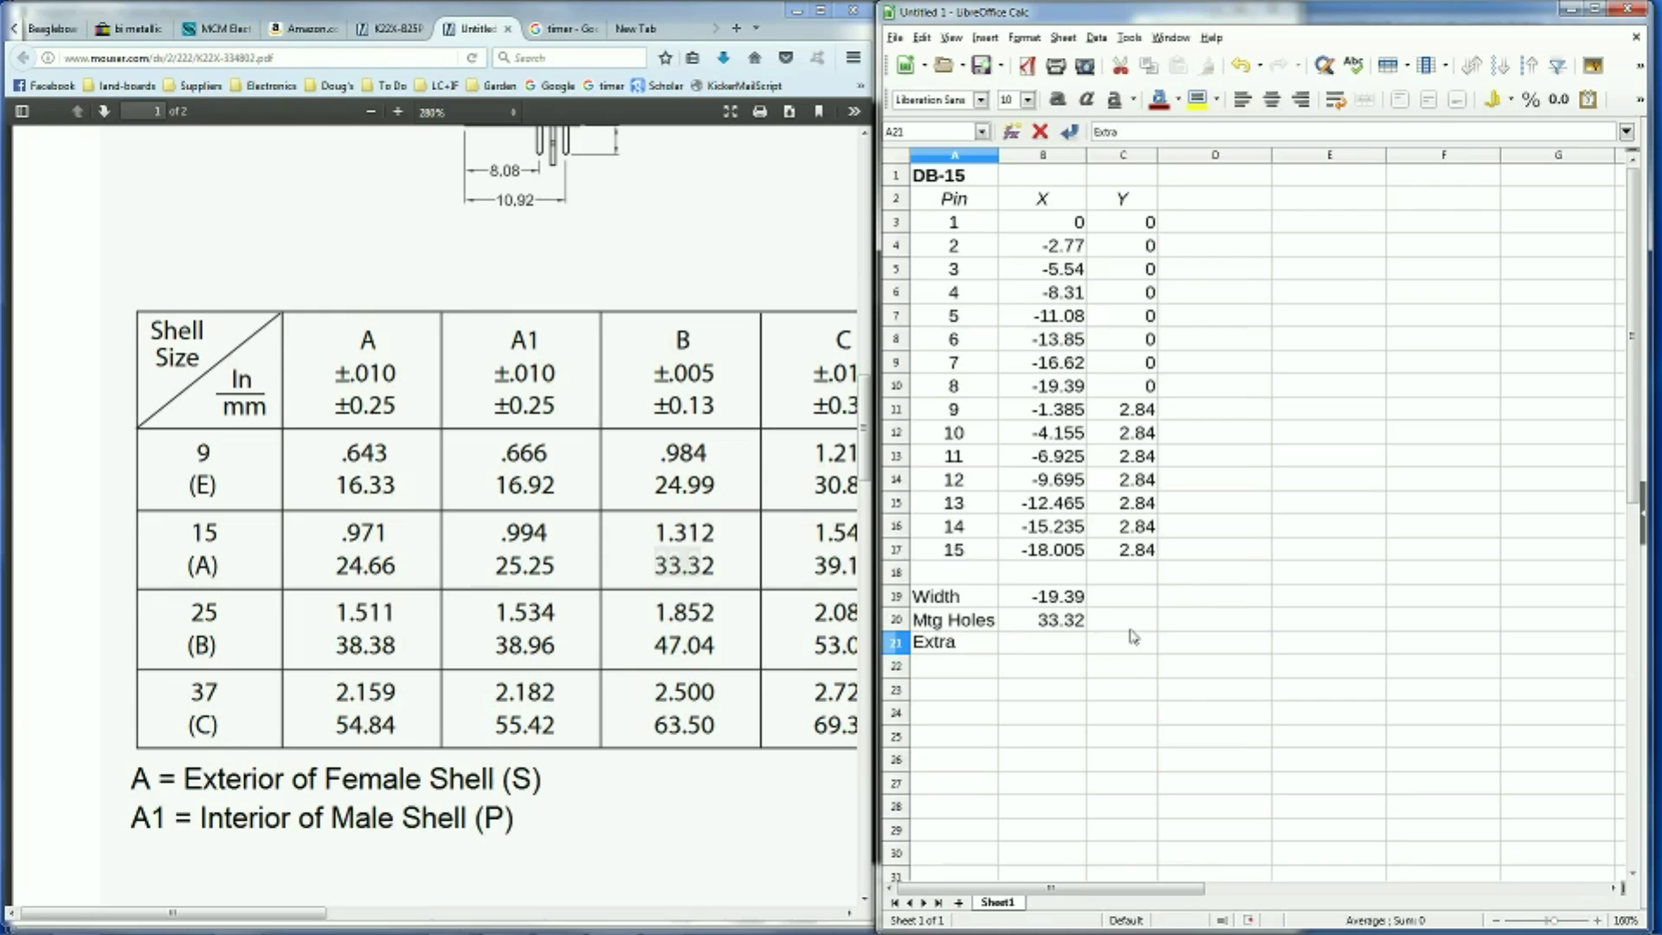
key(Tab)
text(=)
key(Up)
text(+)
key(Up)
key(Up)
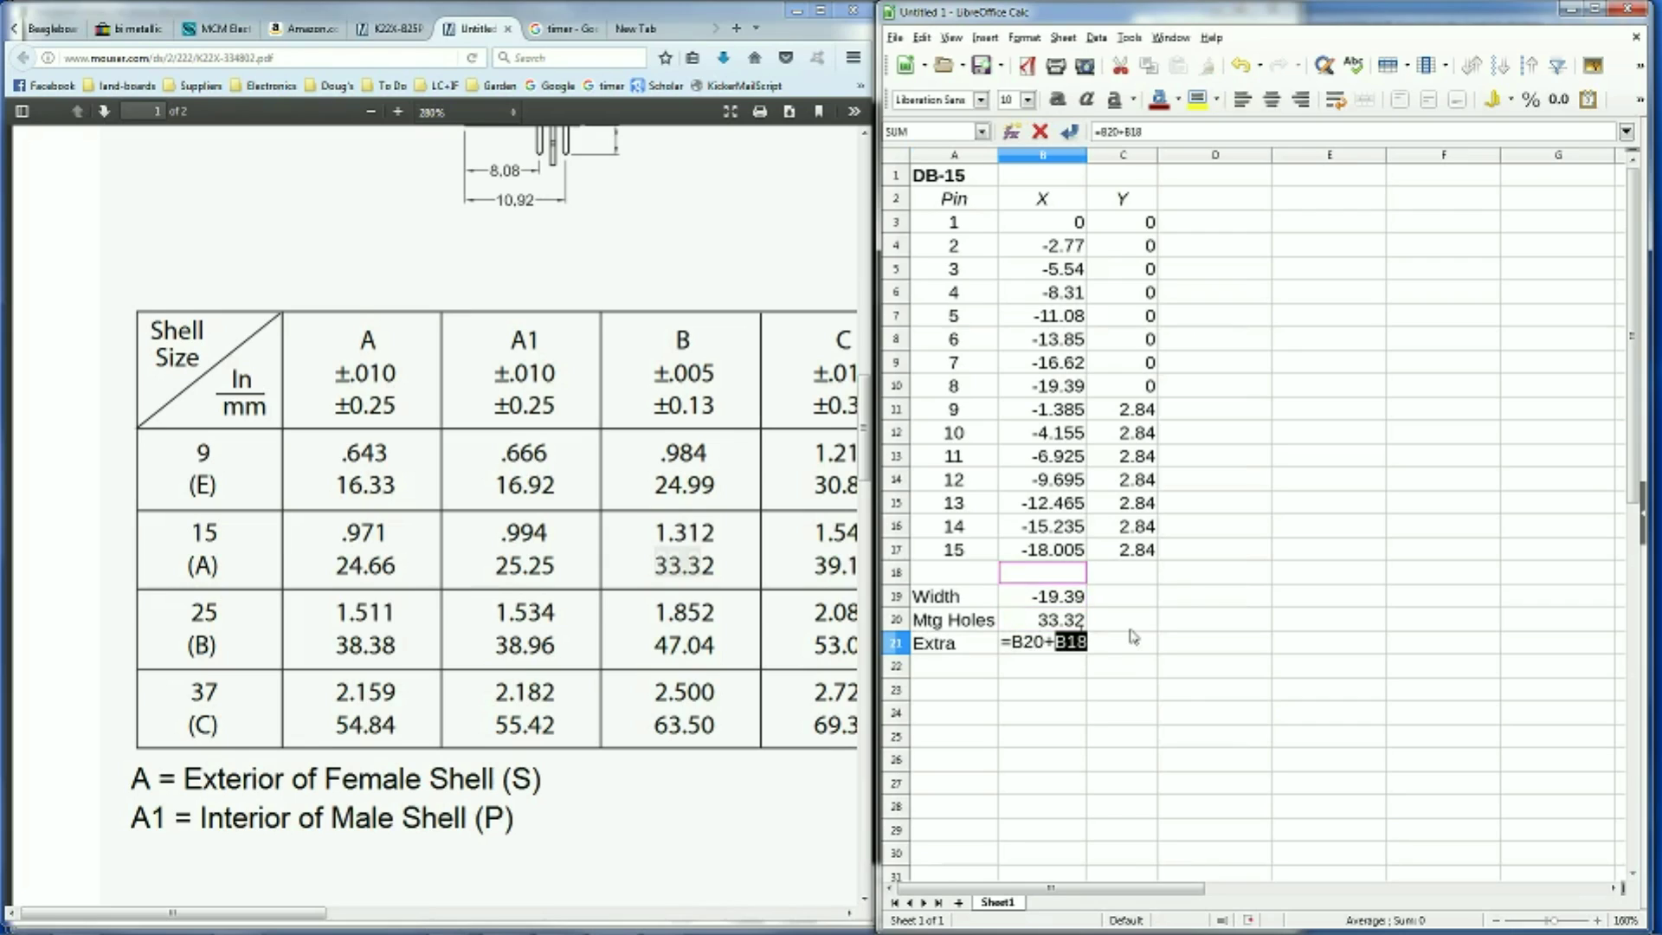
key(Return)
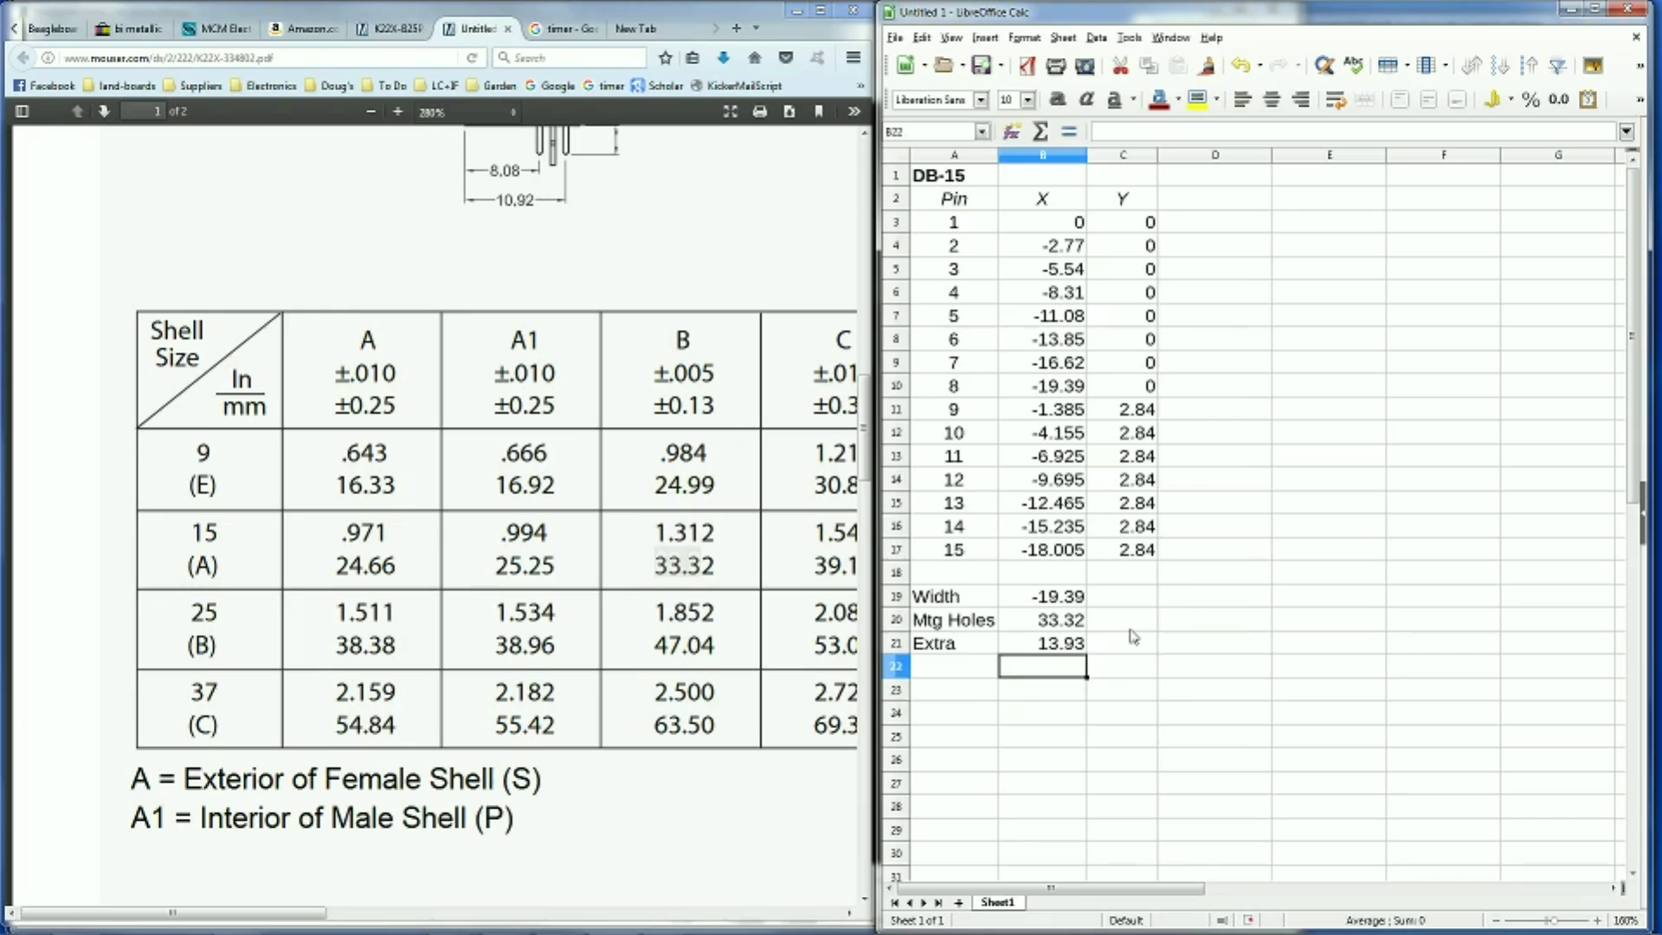
Label A22 "Half Extra" and calculate half of the Extra value in B22 with the formula =B21/2
text(Half )
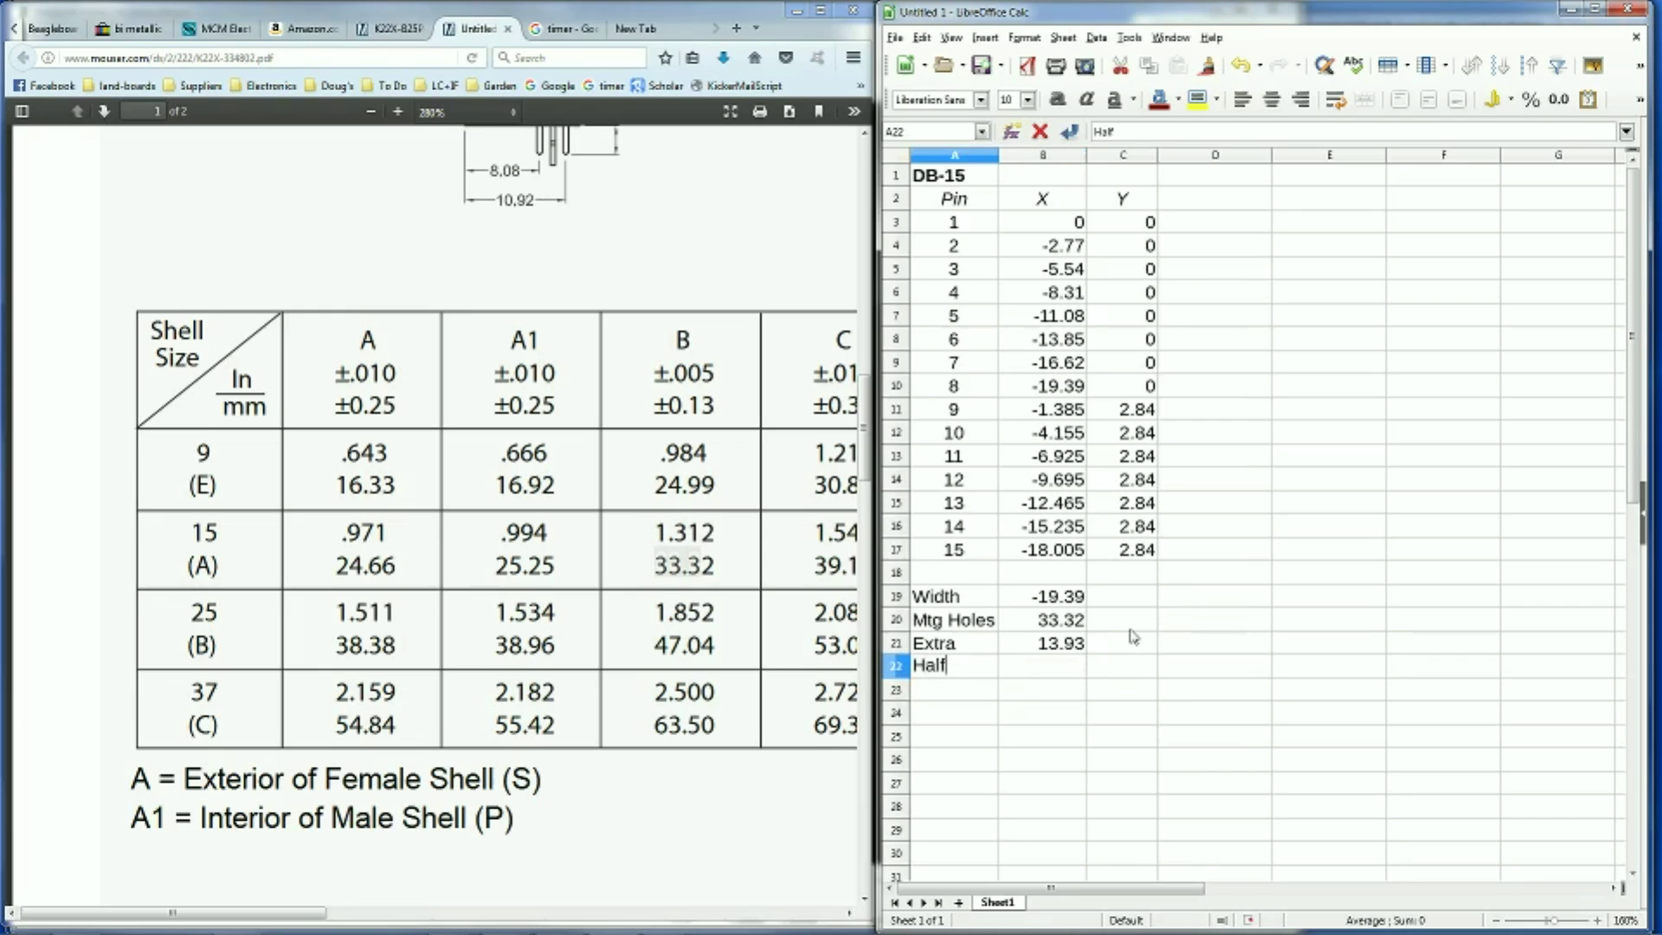
text(E)
key(BackSpace)
text(Extra)
key(Tab)
text(=)
key(Up)
text(/2)
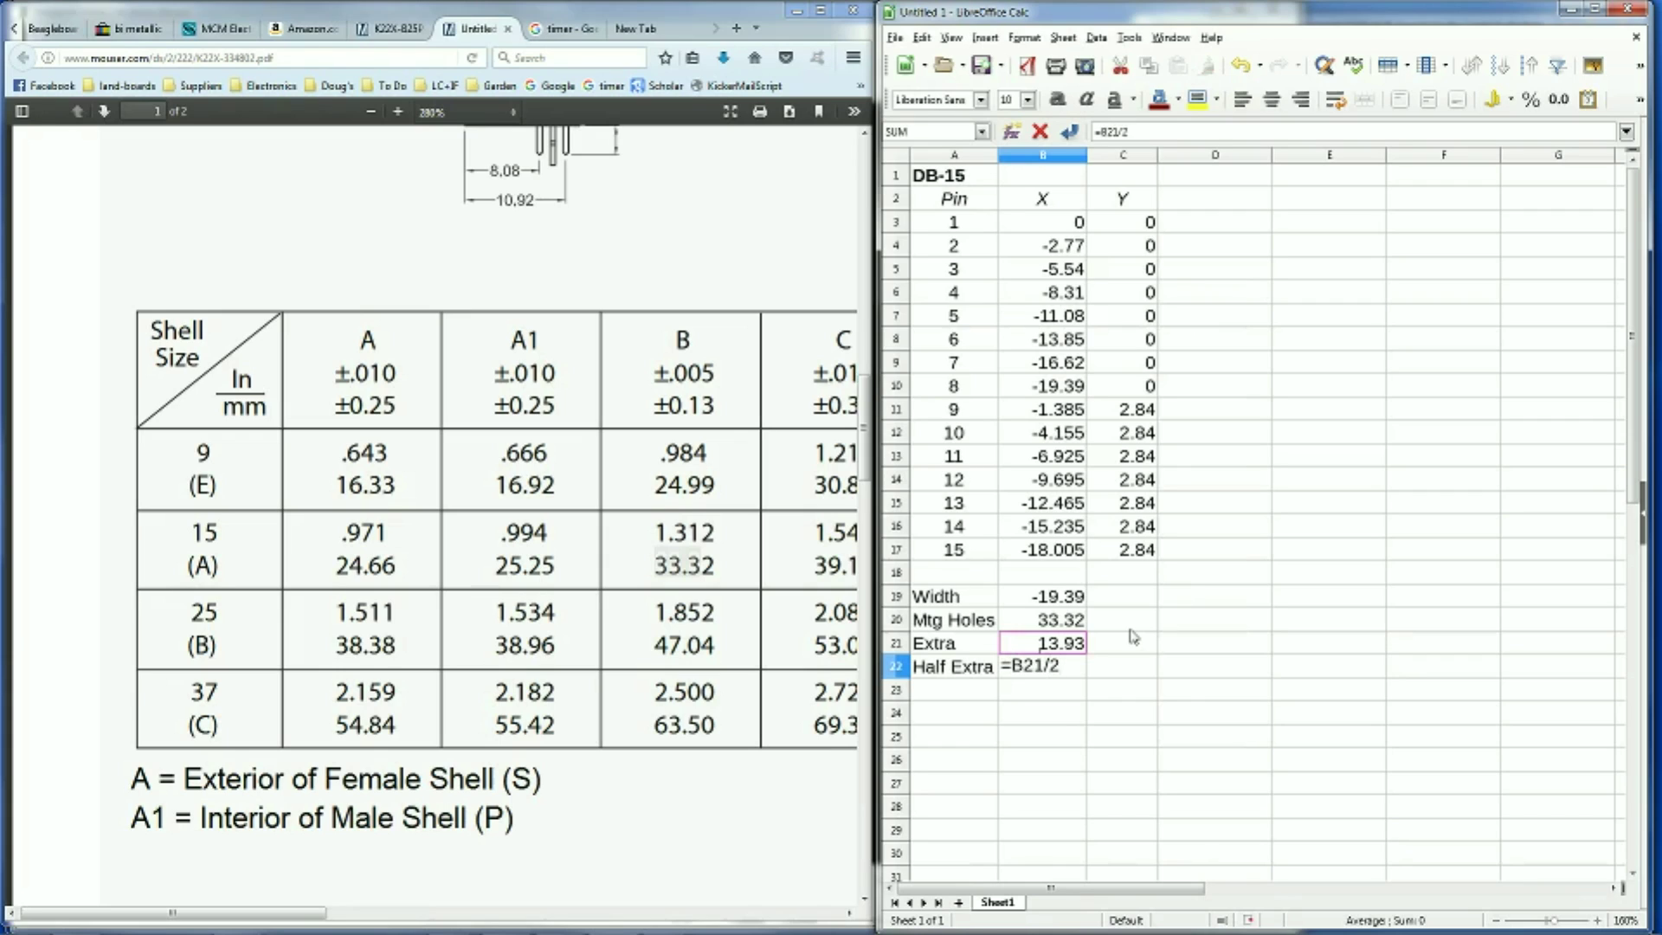
key(Return)
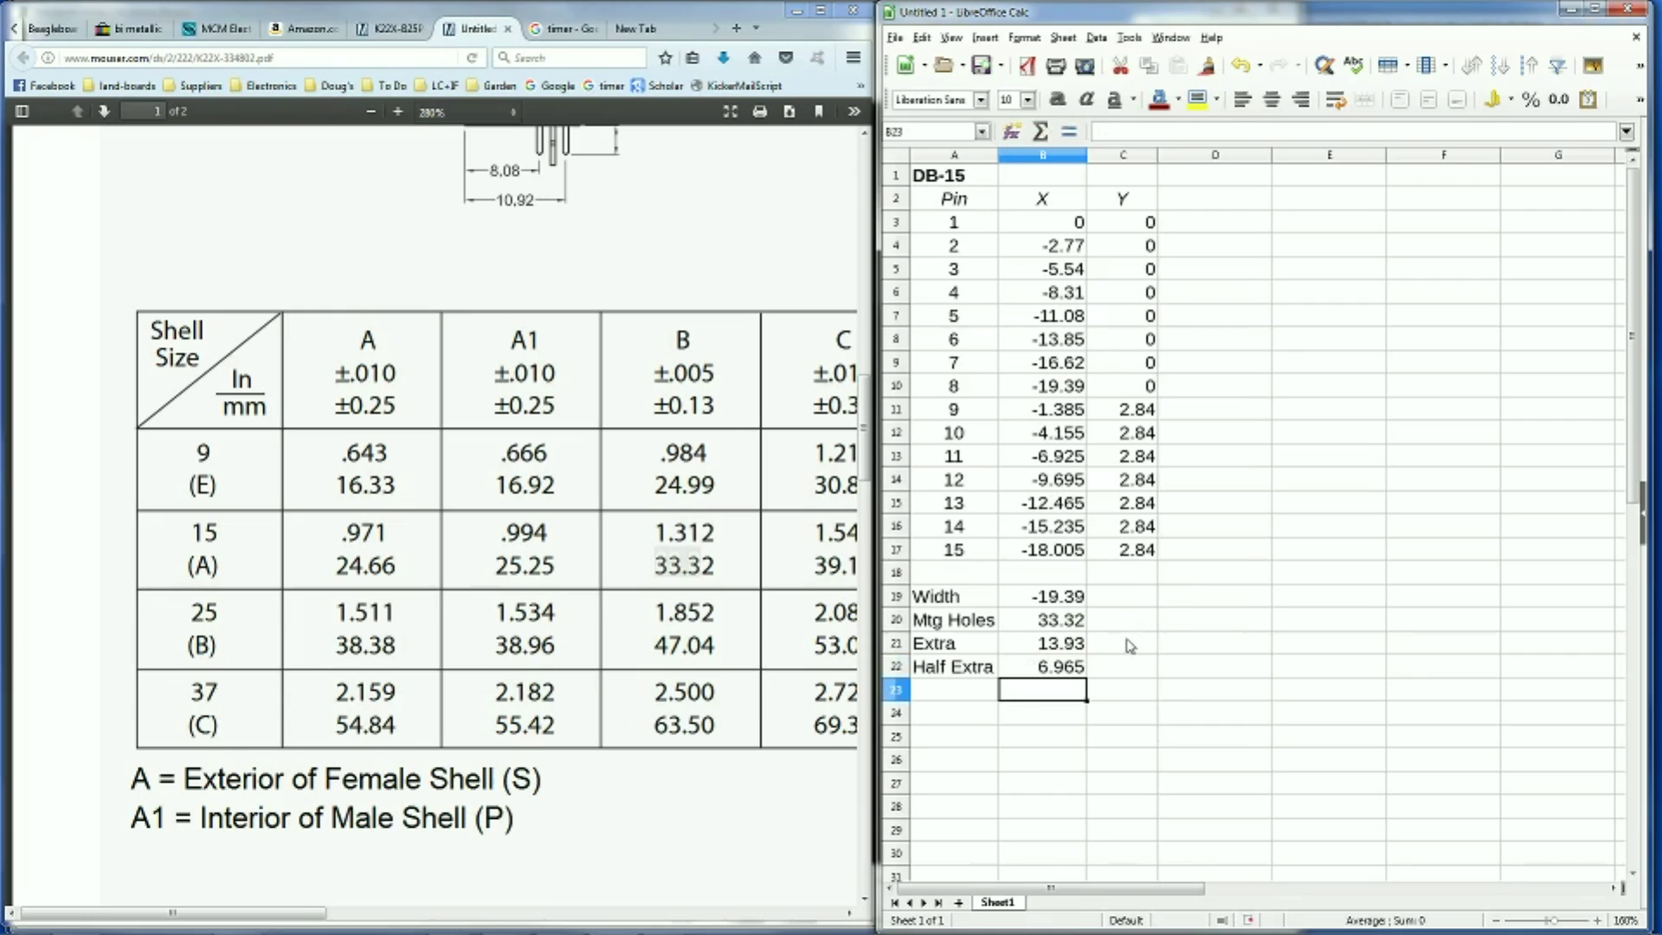
Add the labels B1 in A23 and B2 in A24, and select the value cell beside B1
click(954, 690)
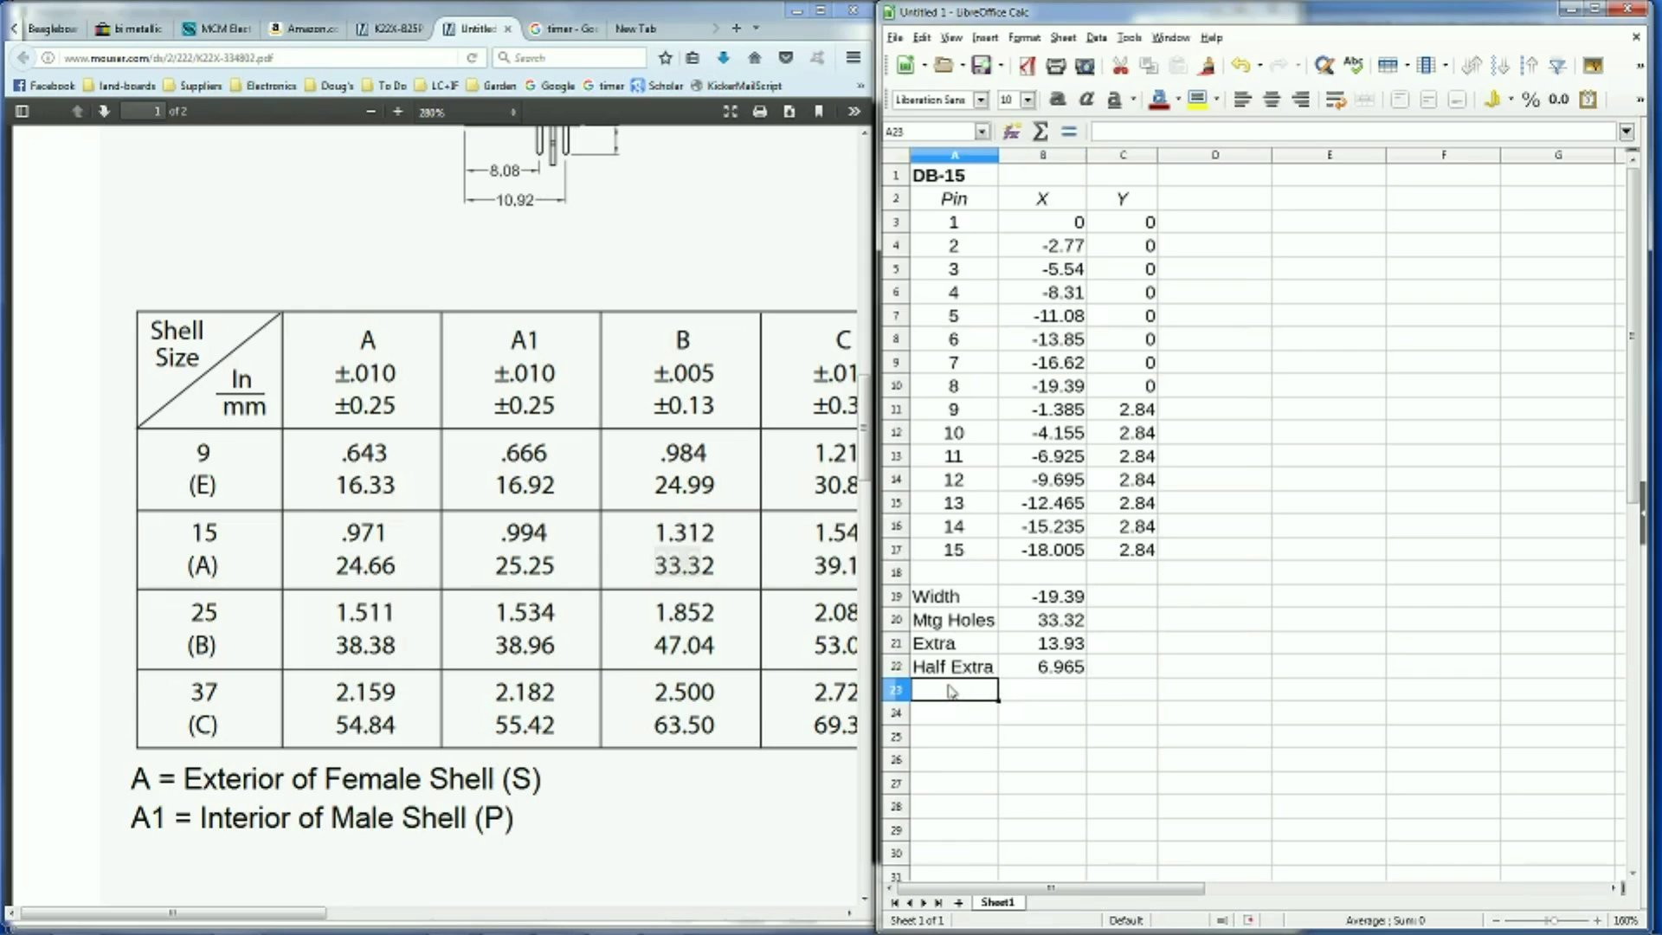
text(B1)
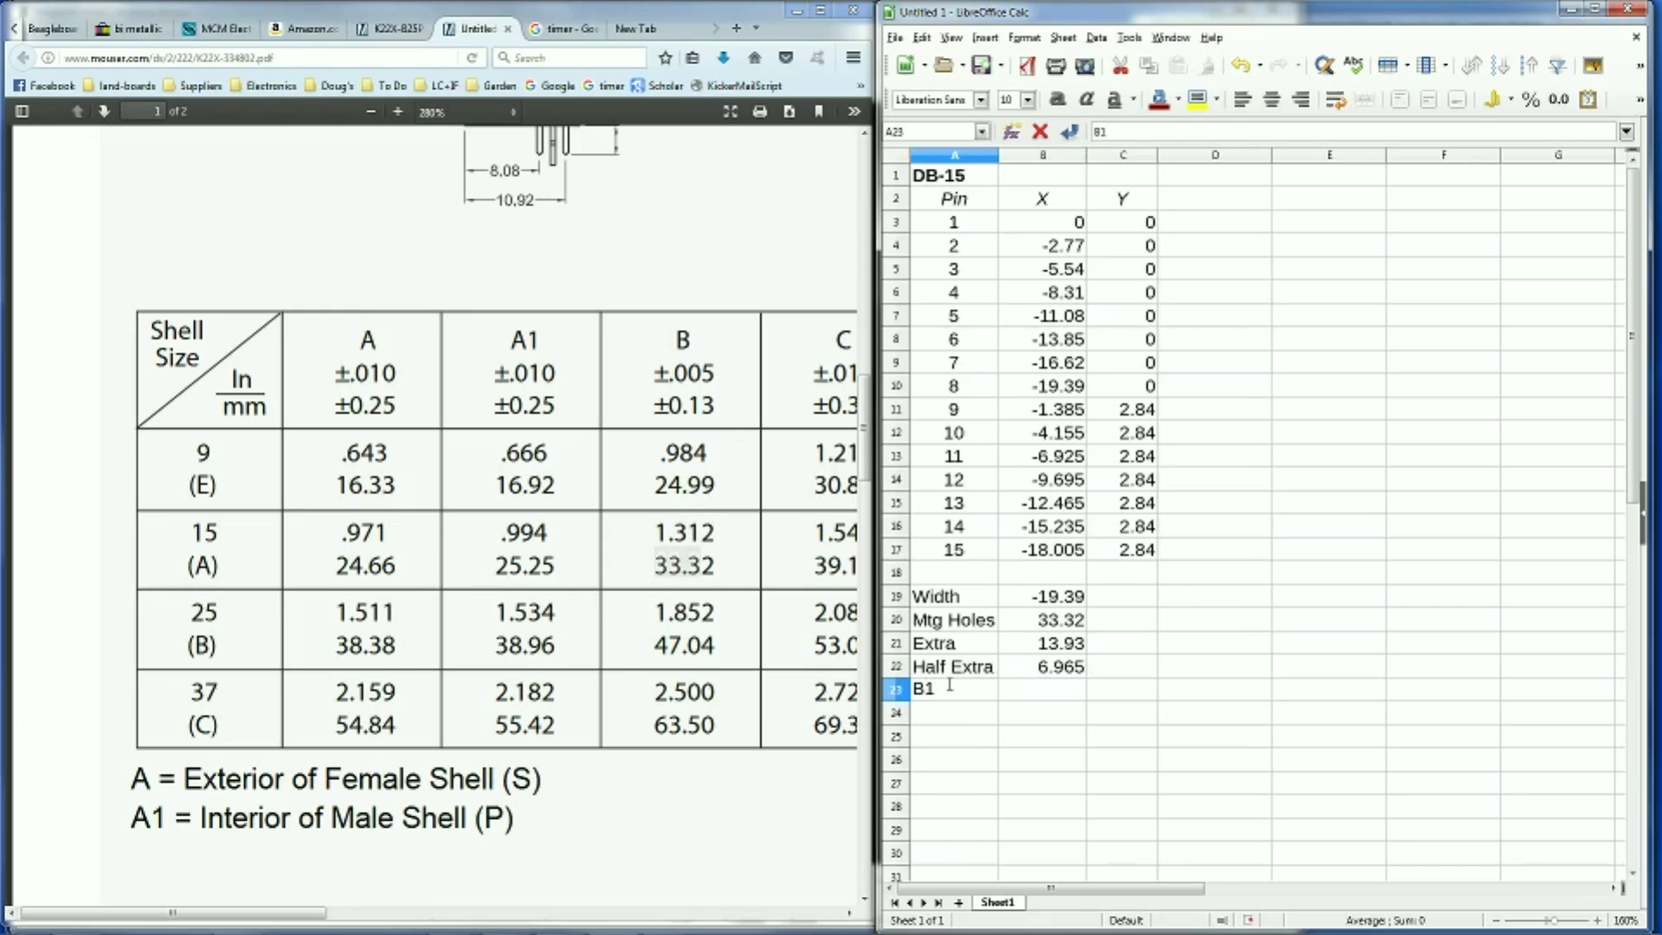
key(Return)
text(B2)
key(Return)
key(Up)
key(Up)
key(Right)
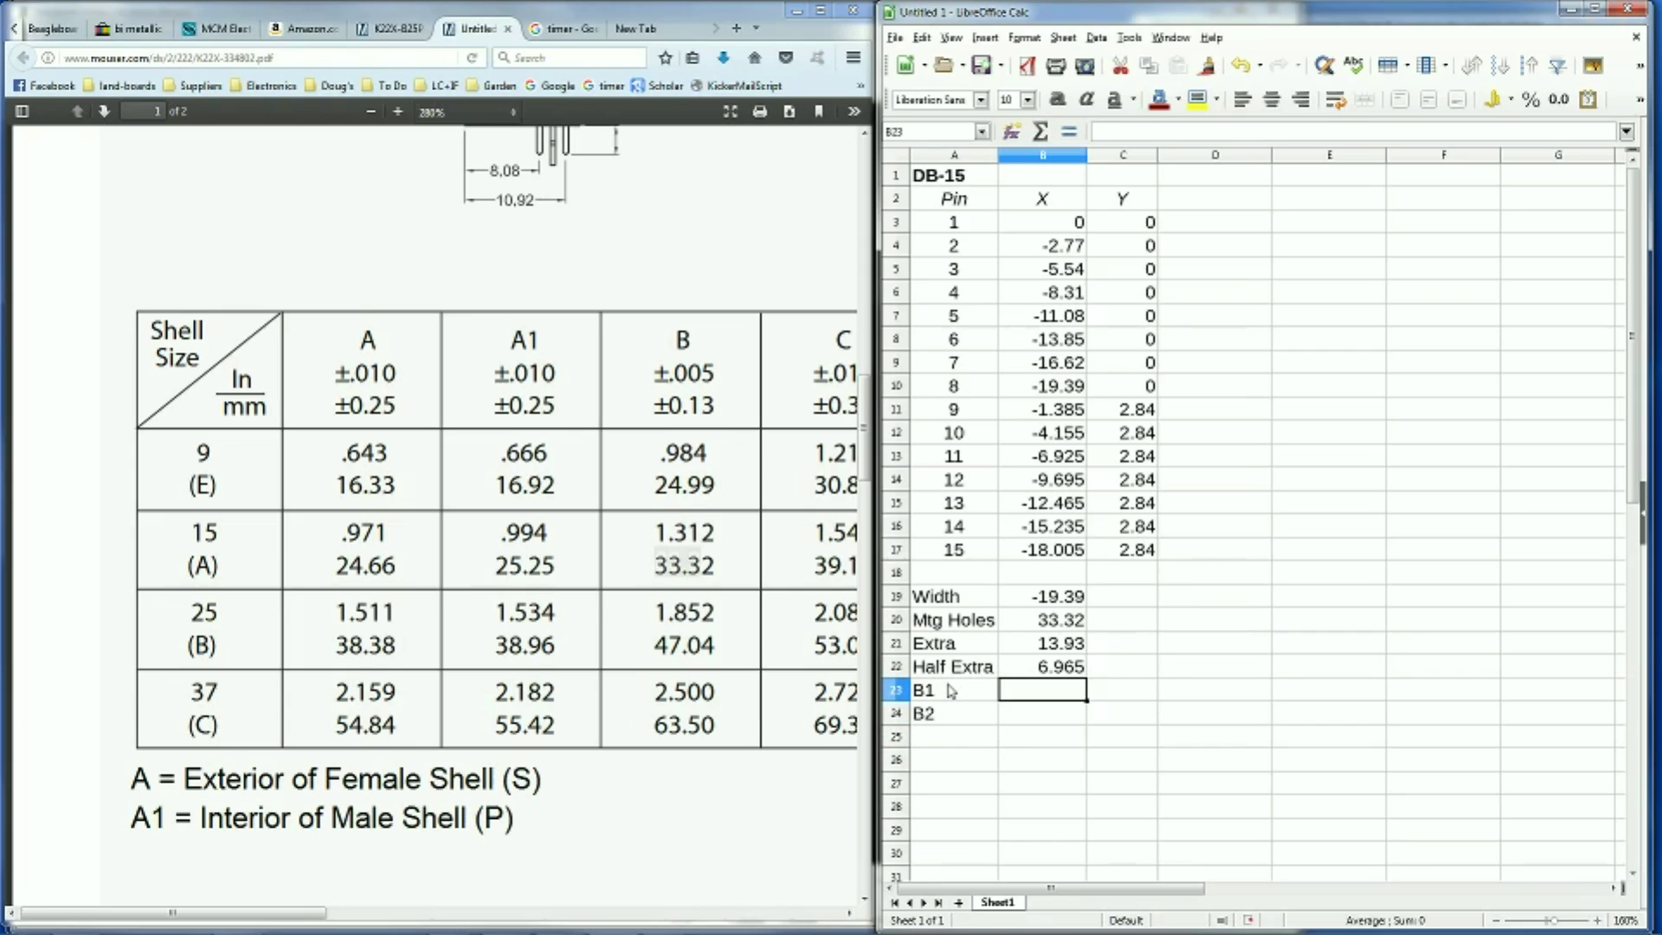
Set the X value of B1 in B23 equal to Half Extra with the formula =B22
text(=)
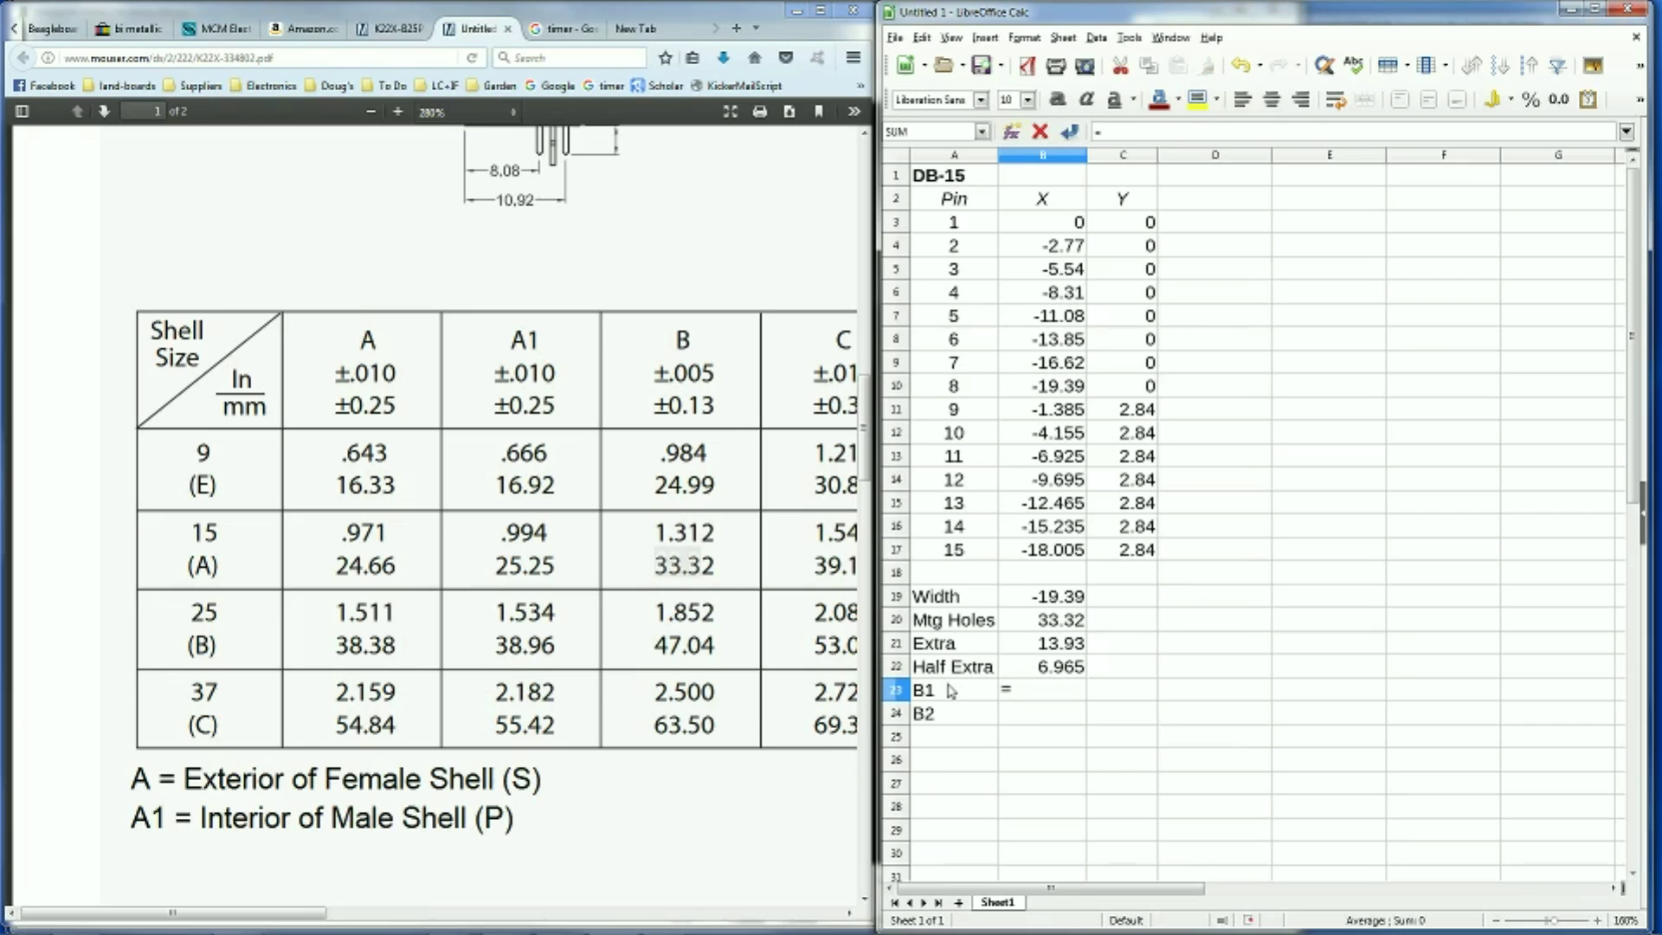
key(Up)
key(Return)
Calculate the X value of B2 in B24 by subtracting Half Extra from pin 8's X value, using =B10-B22
text(=)
key(Up)
key(Up)
key(Up)
key(Up)
key(Up)
key(Up)
key(Up)
key(Up)
key(Up)
key(Up)
key(Up)
key(Up)
key(Up)
key(Up)
text(-)
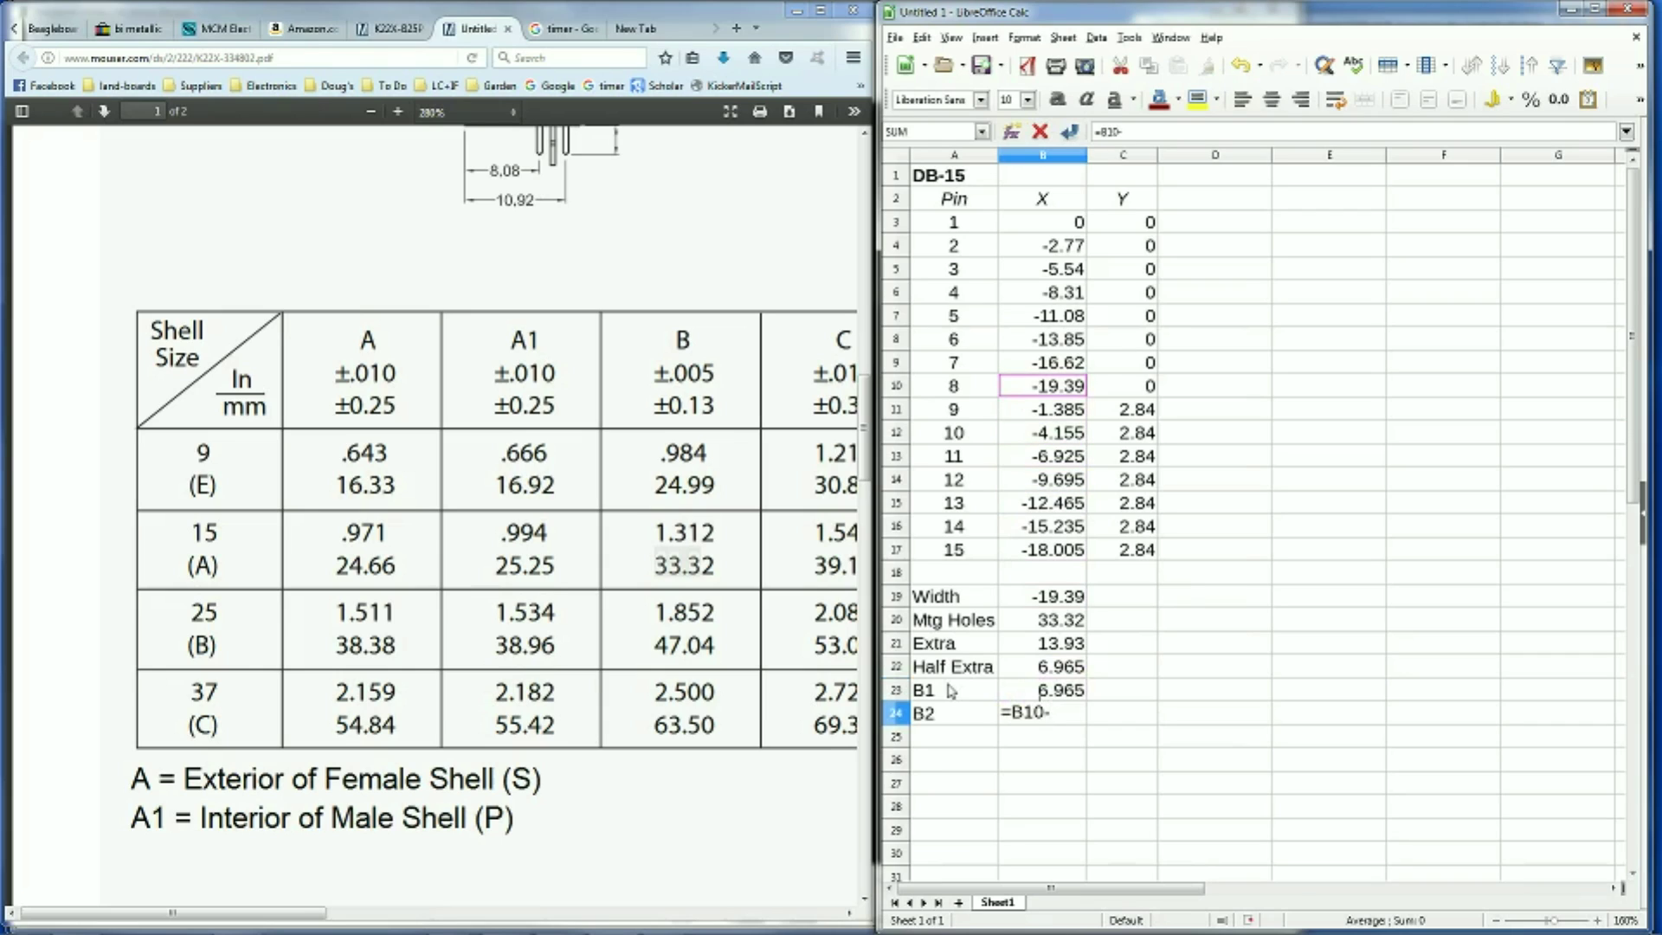
key(Up)
key(Up)
key(Down)
key(Down)
key(Down)
key(Down)
key(Down)
key(Down)
key(Down)
key(Down)
key(Down)
key(Down)
key(Down)
key(Down)
key(Down)
key(Down)
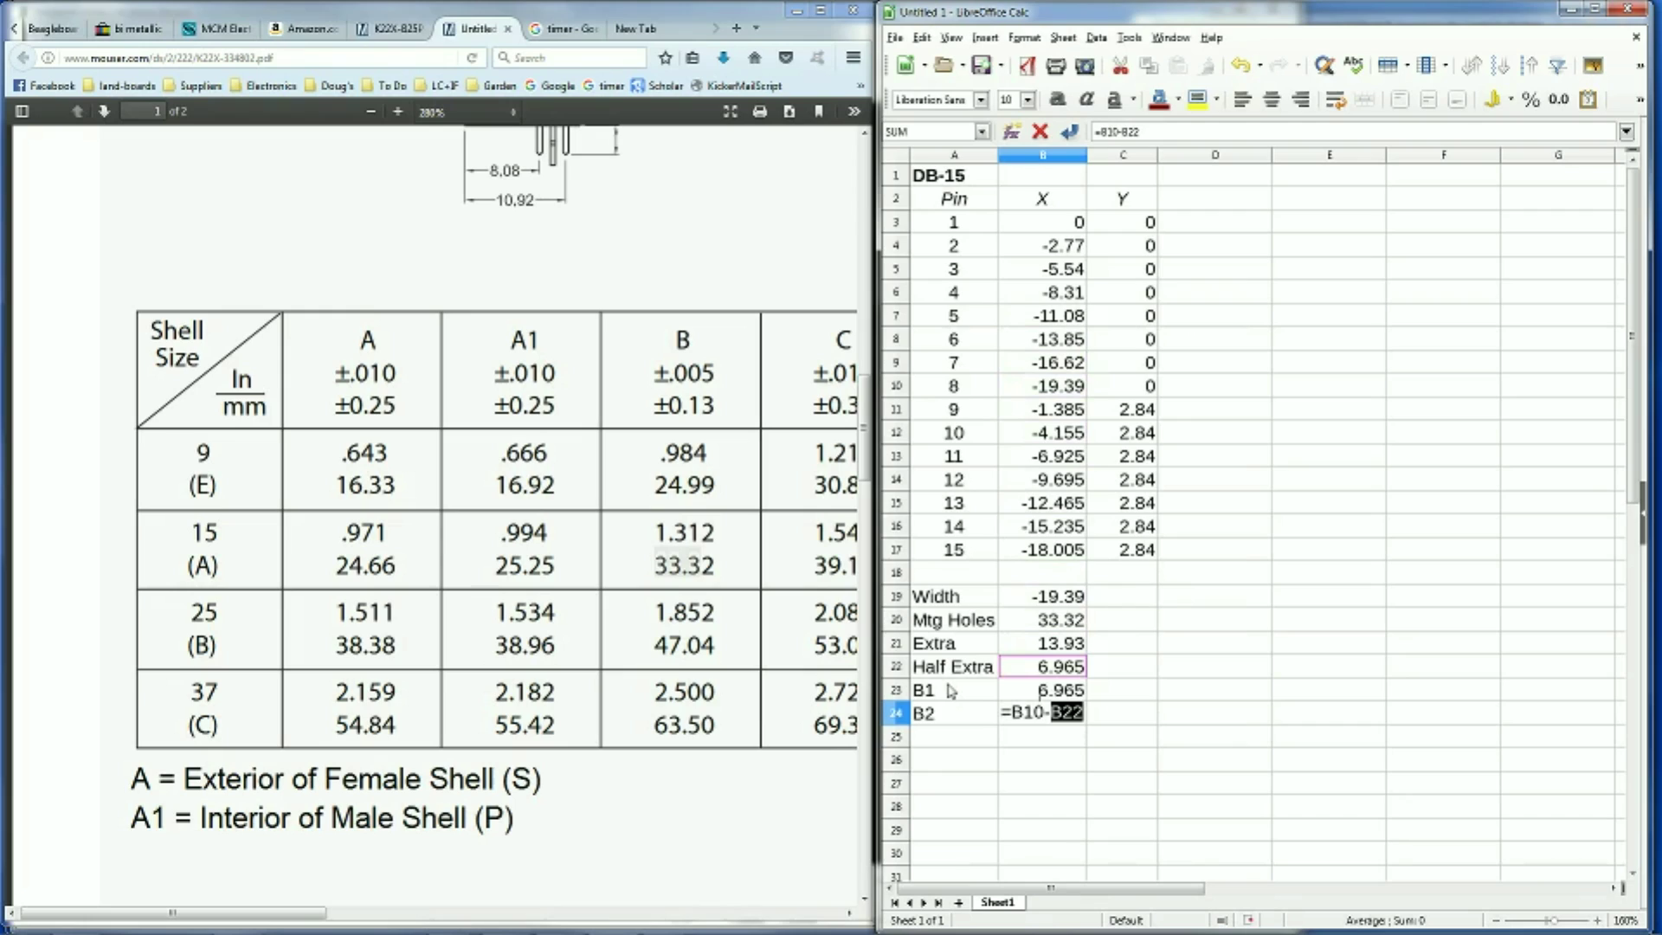
key(Return)
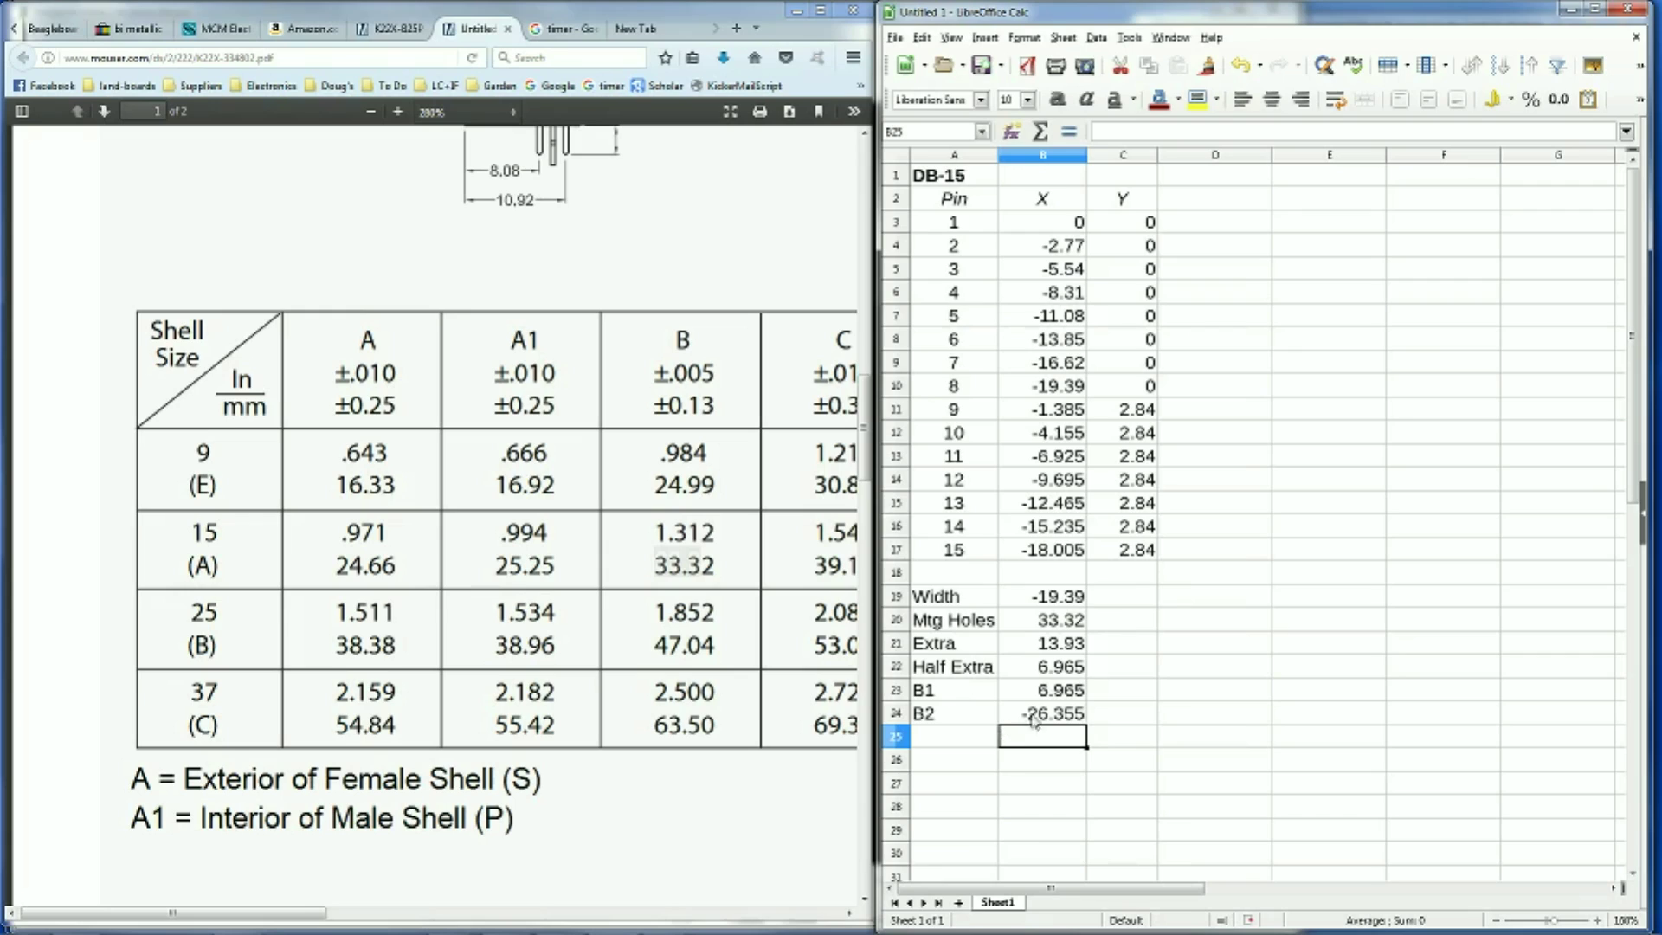
Calculate the Y value of B1 in C23 as half the distance between the pin rows, using =(C17-C3)/2
click(1138, 690)
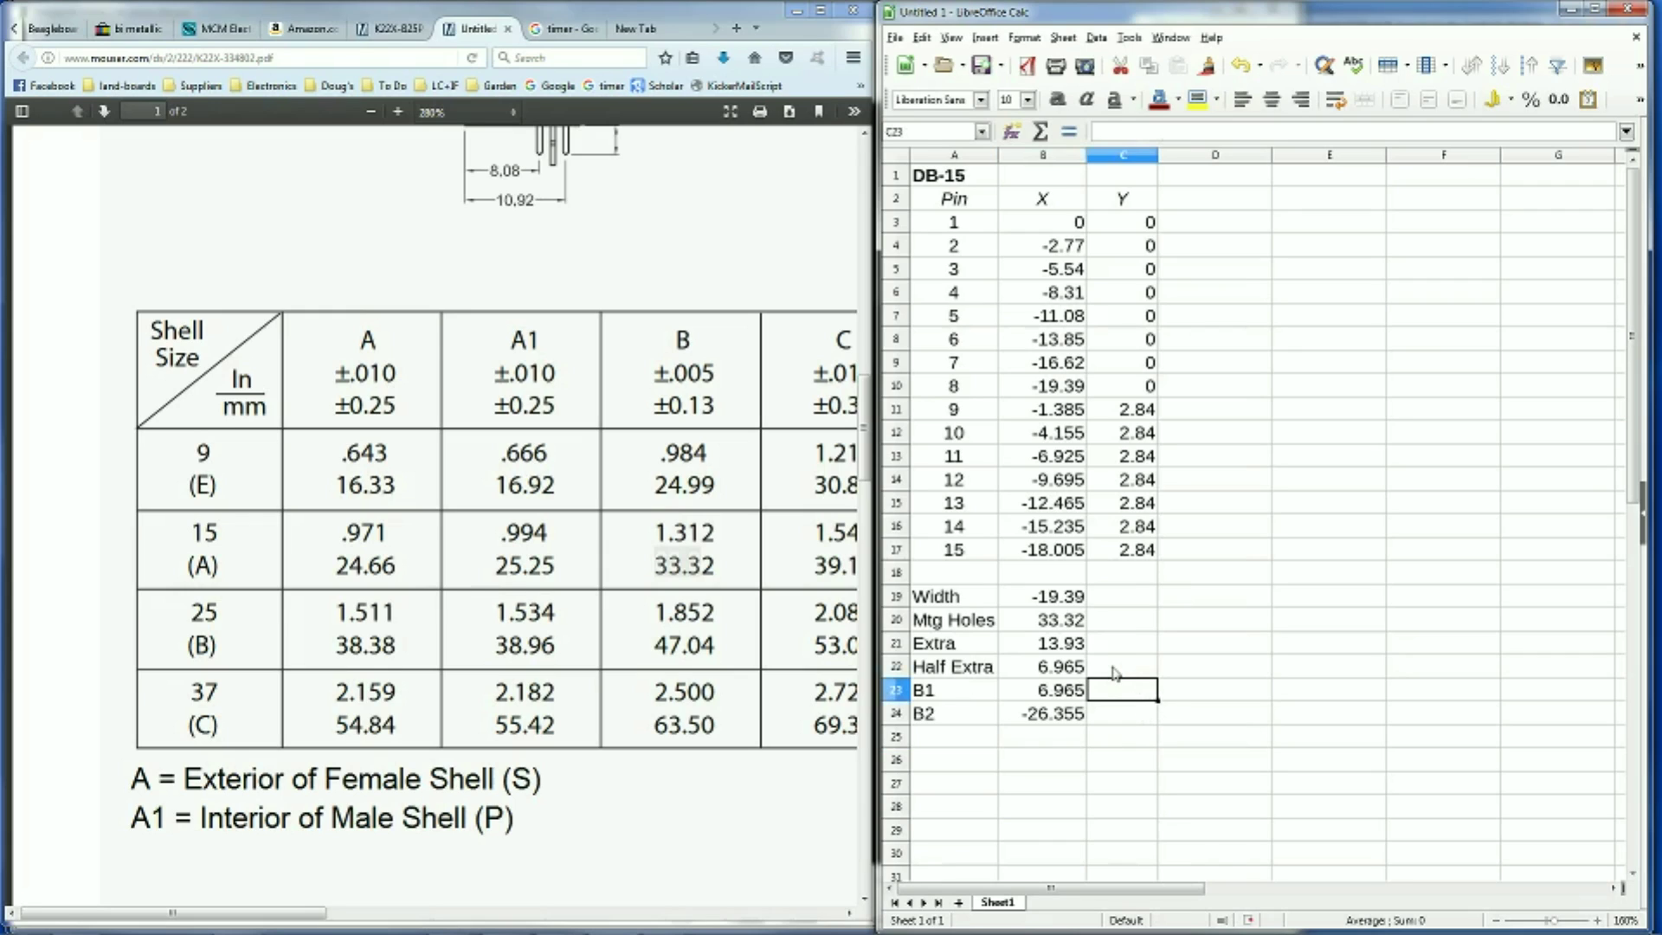
text(=)
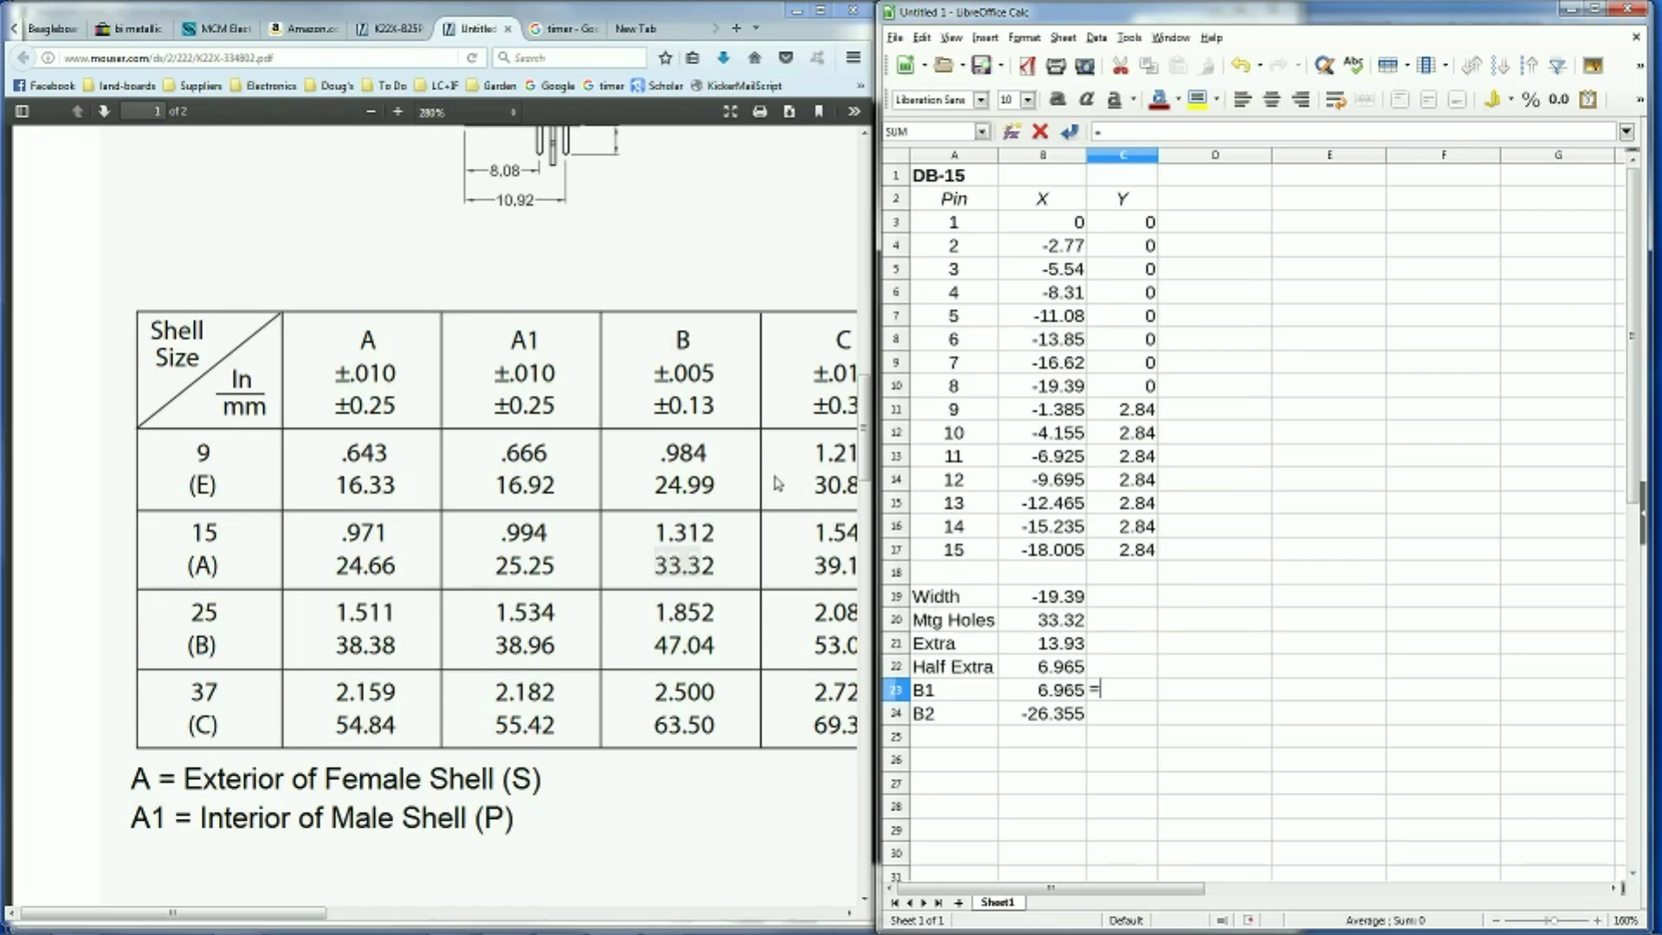
scroll(703, 422, up, 1)
scroll(702, 422, up, 5)
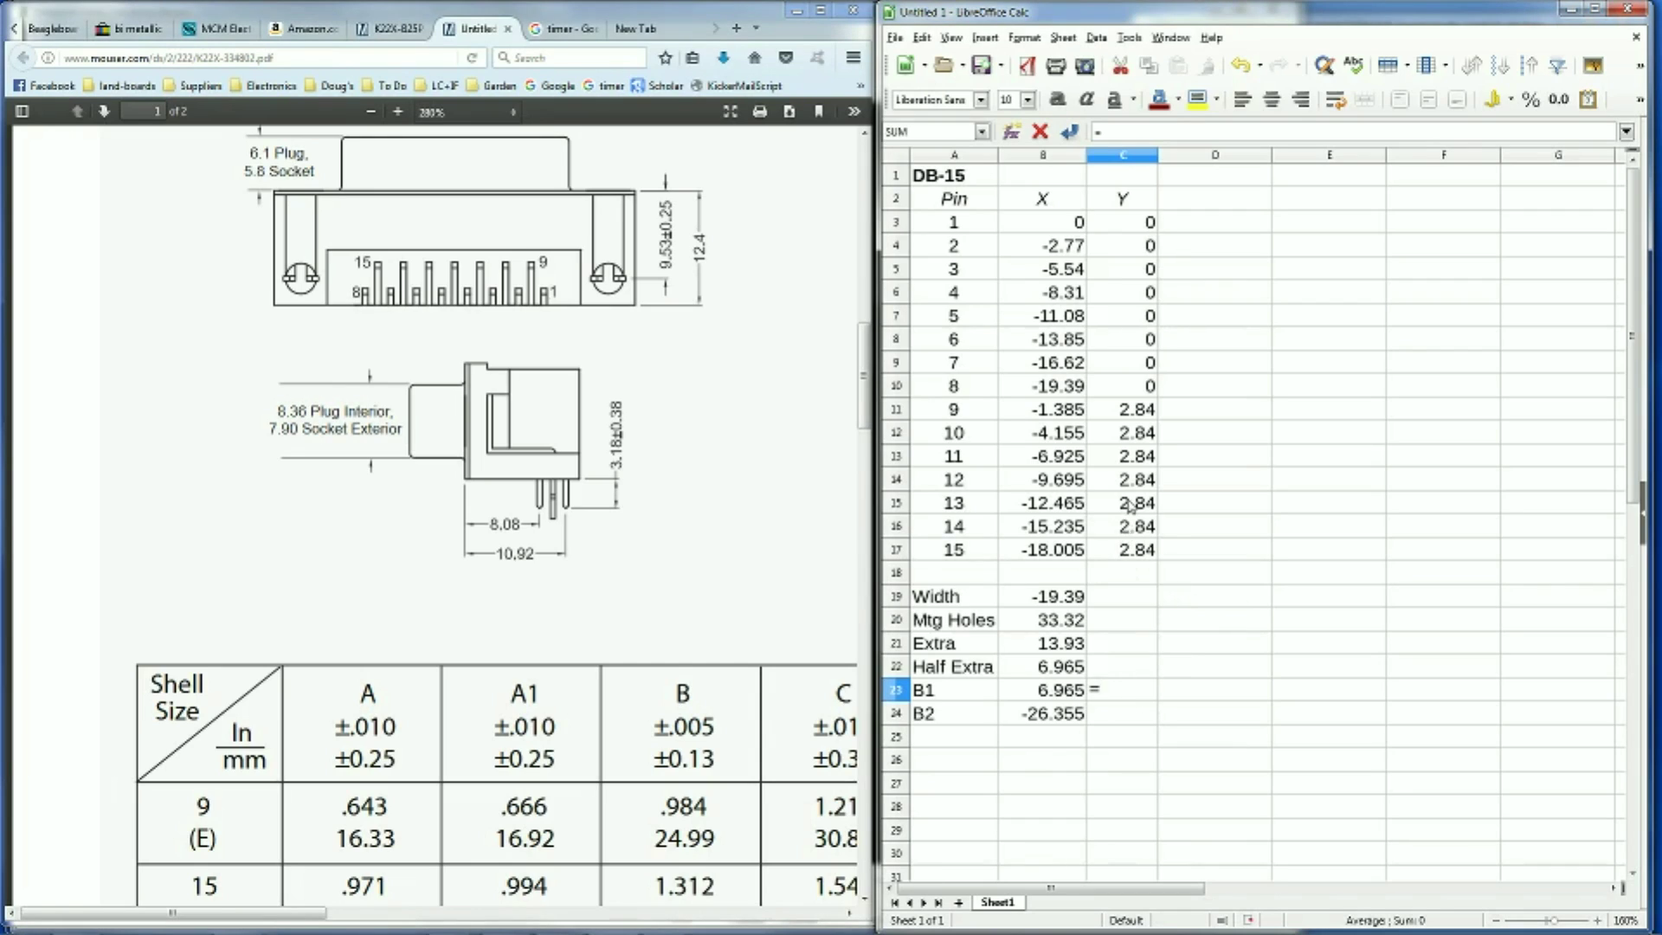
click(1139, 554)
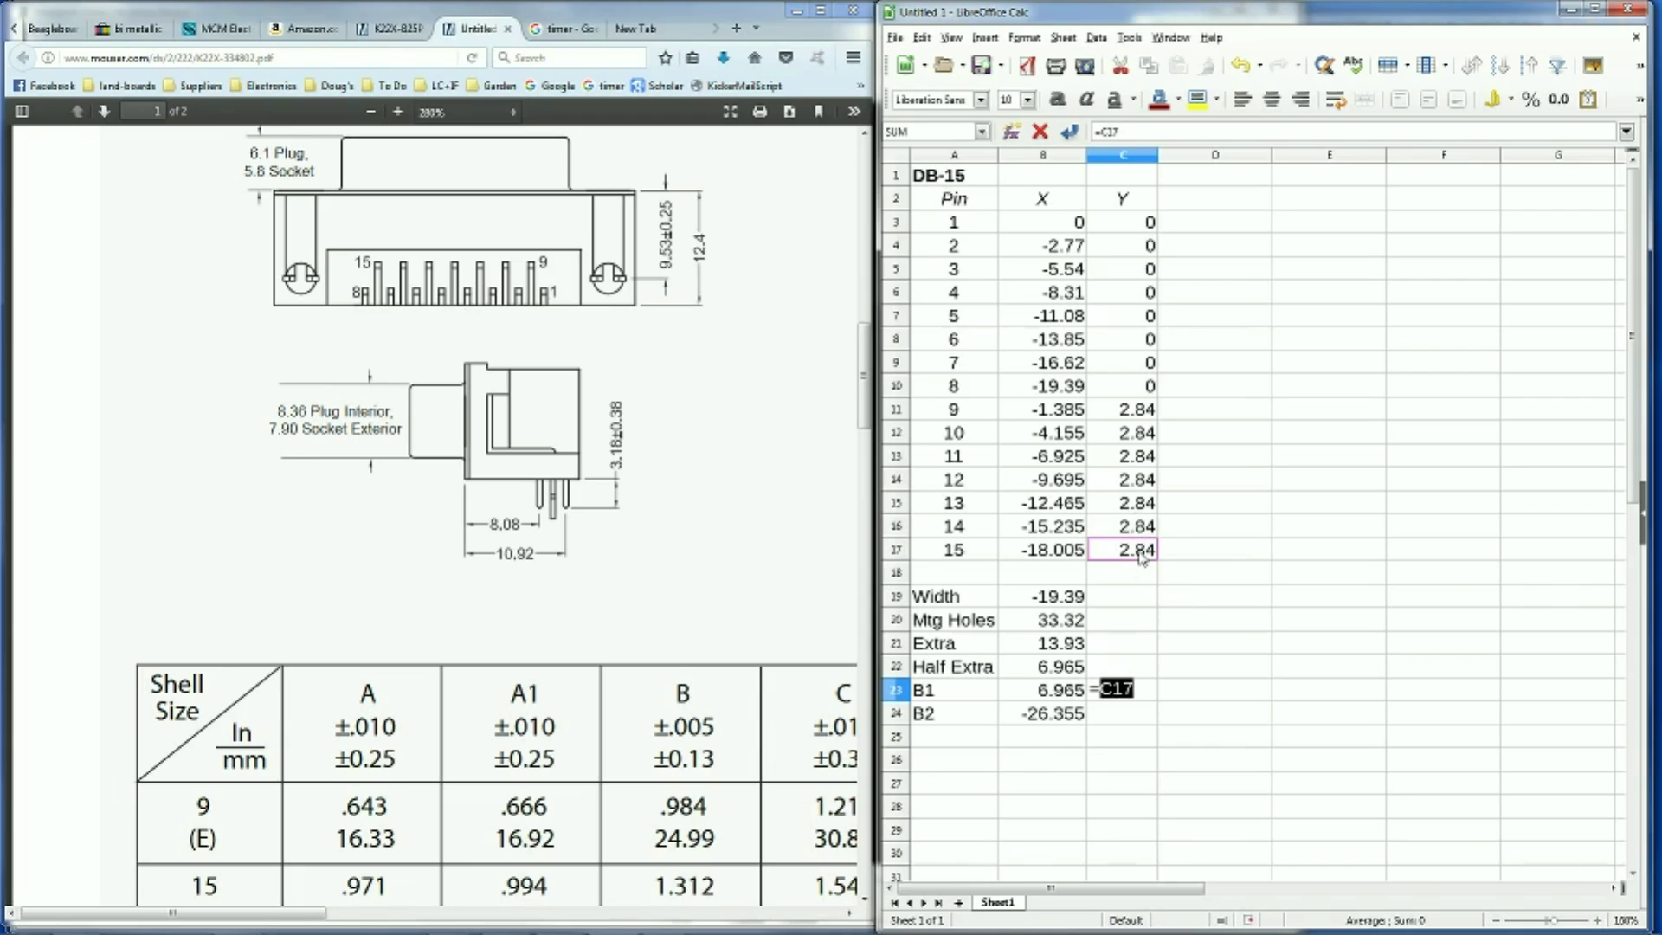
text(-)
click(1137, 227)
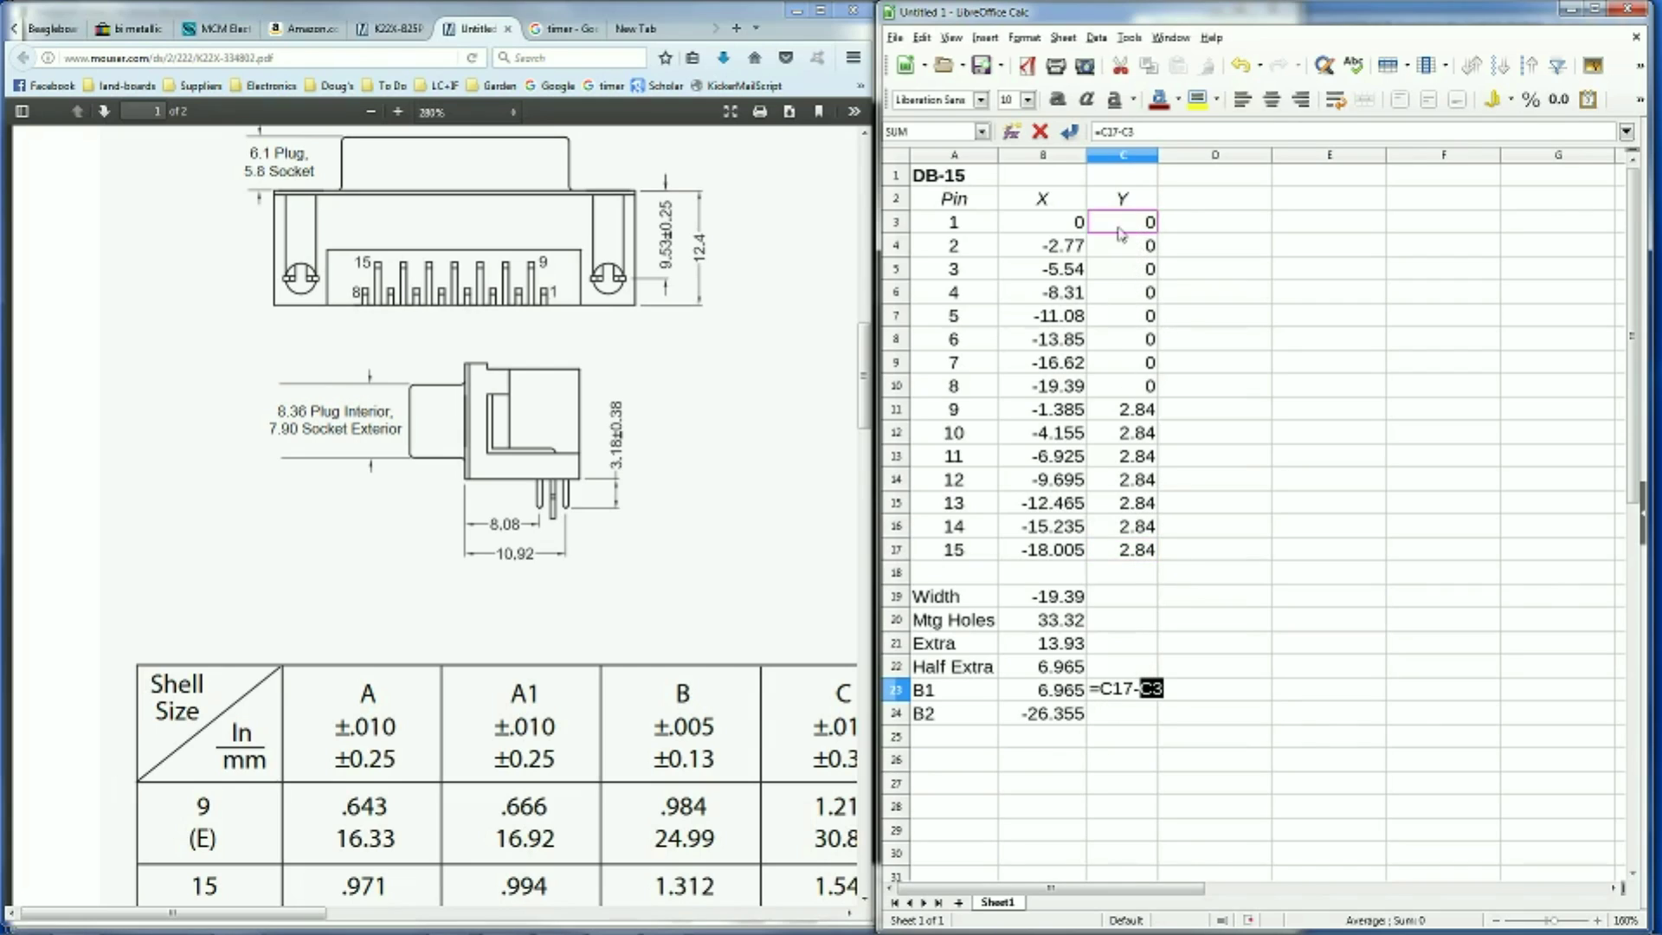
click(1138, 134)
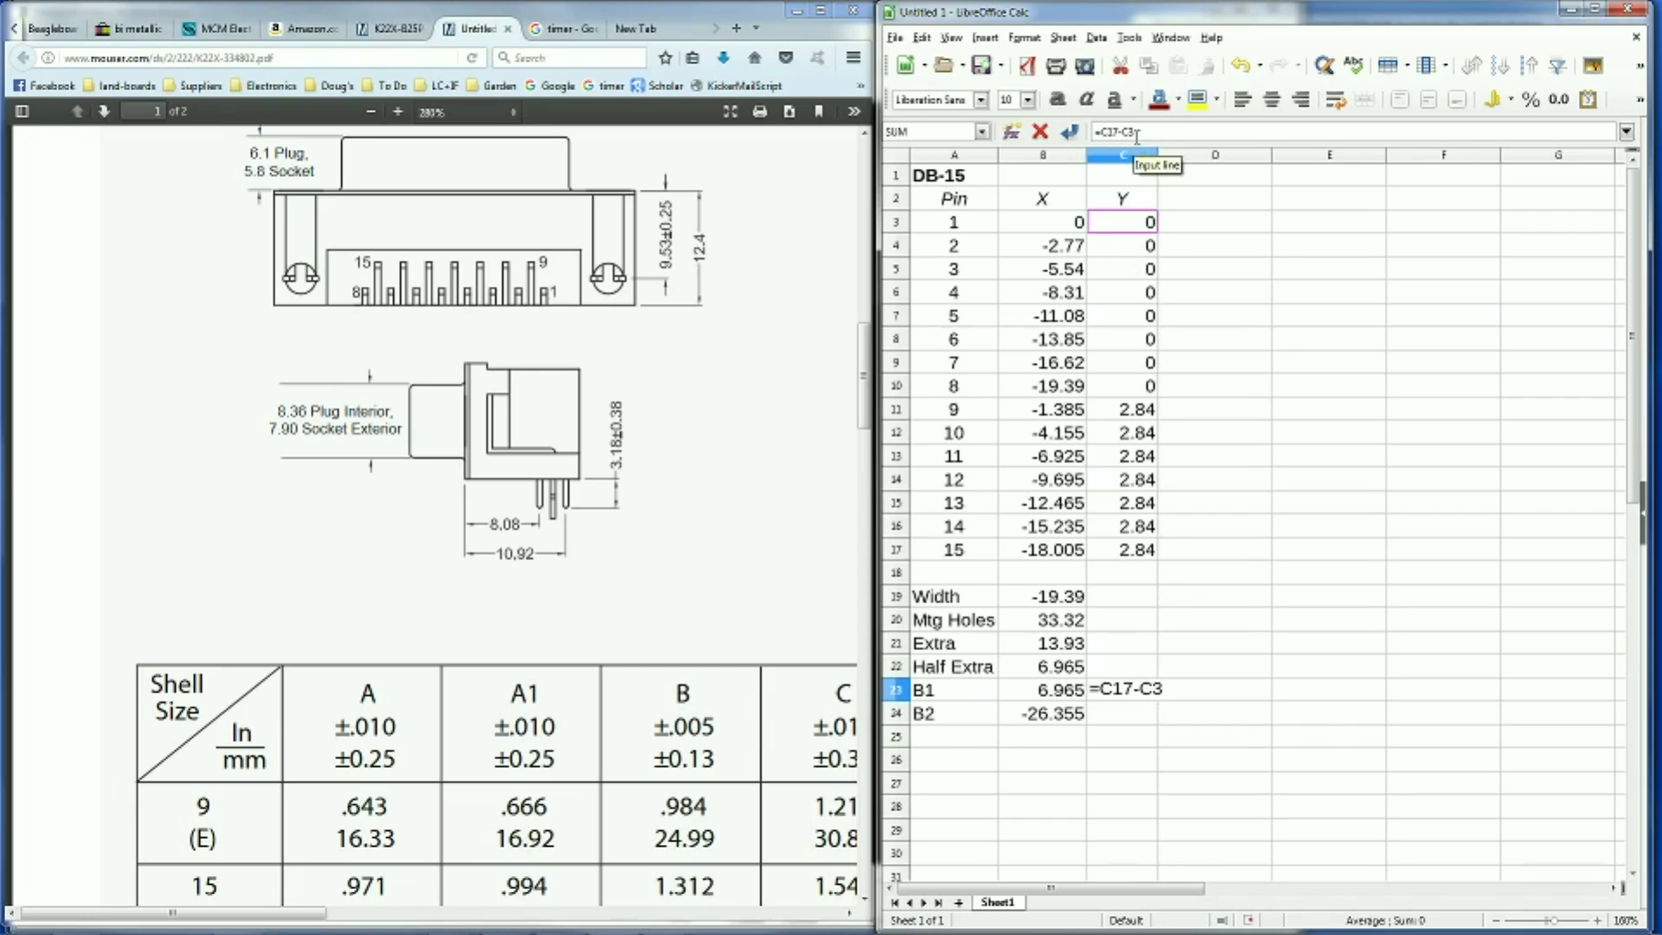
text())
text(()
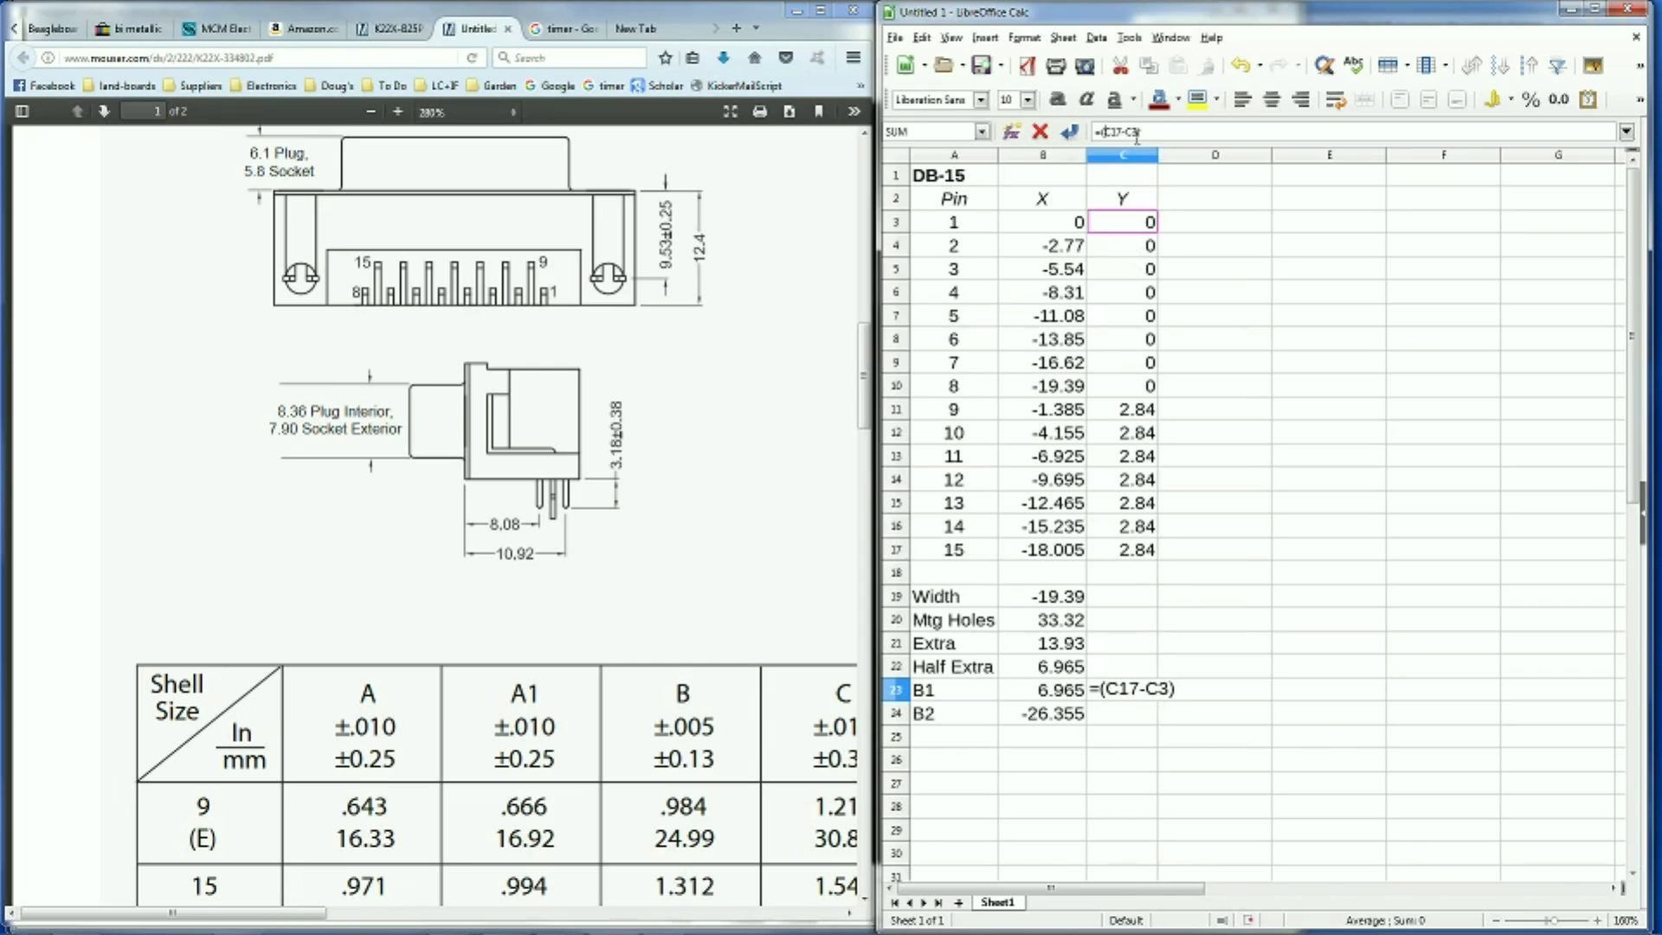
text(/2)
key(Return)
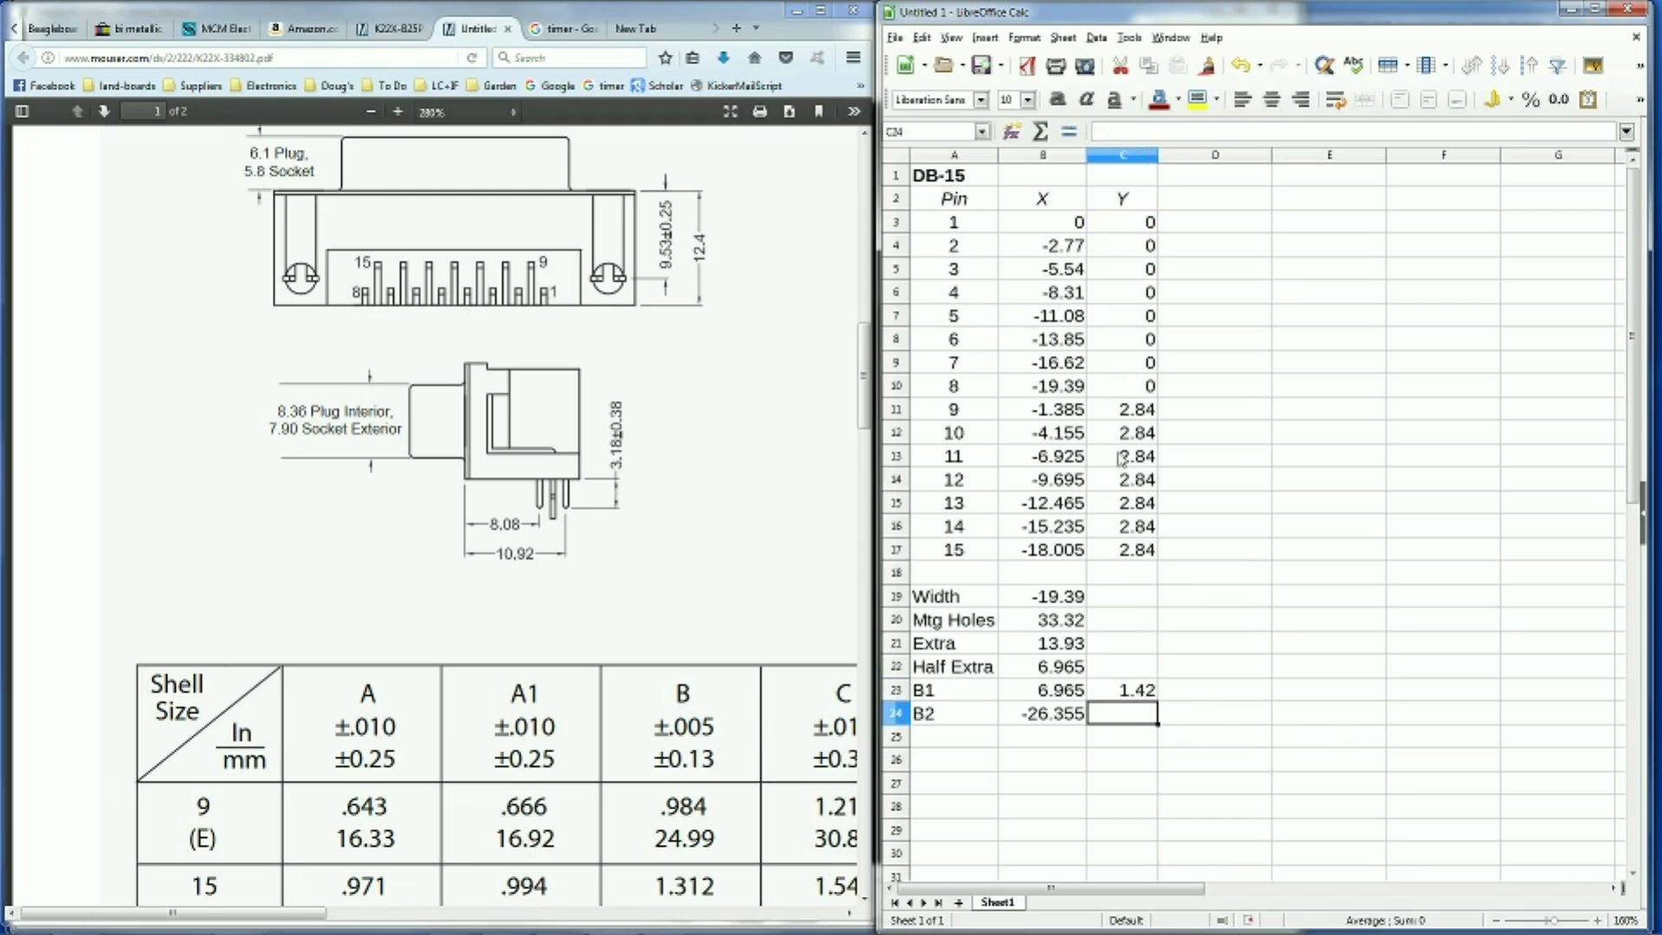
Try to copy the Y formula of B1 into C24 for B2
click(1134, 693)
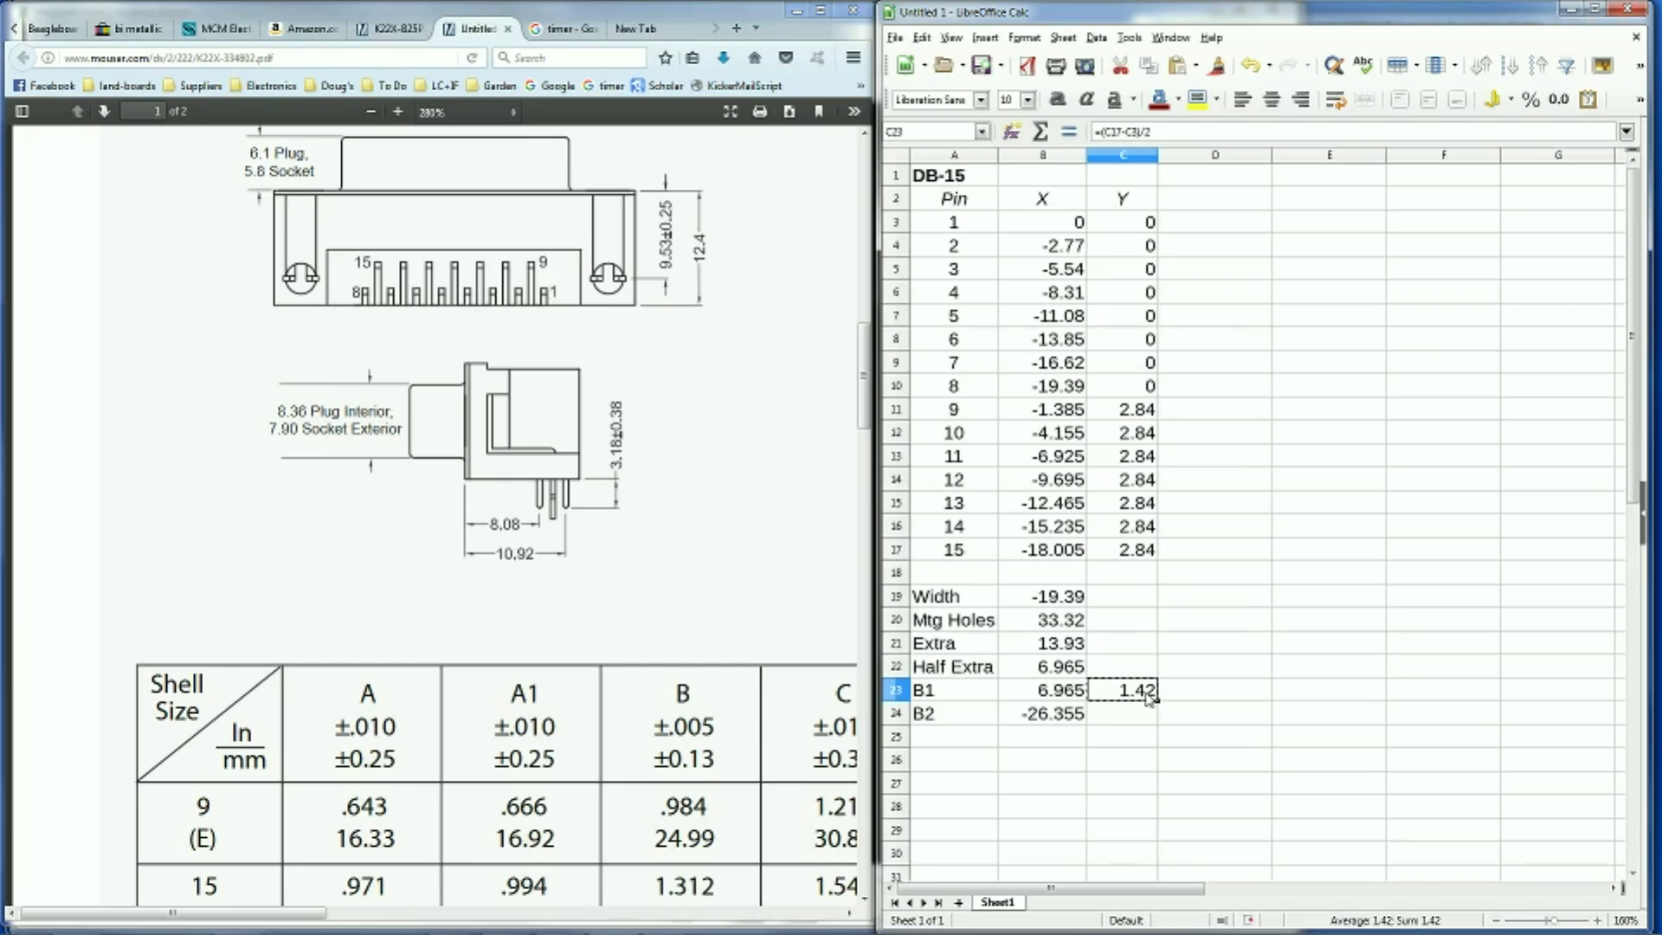
key(Down)
key(ctrl+v)
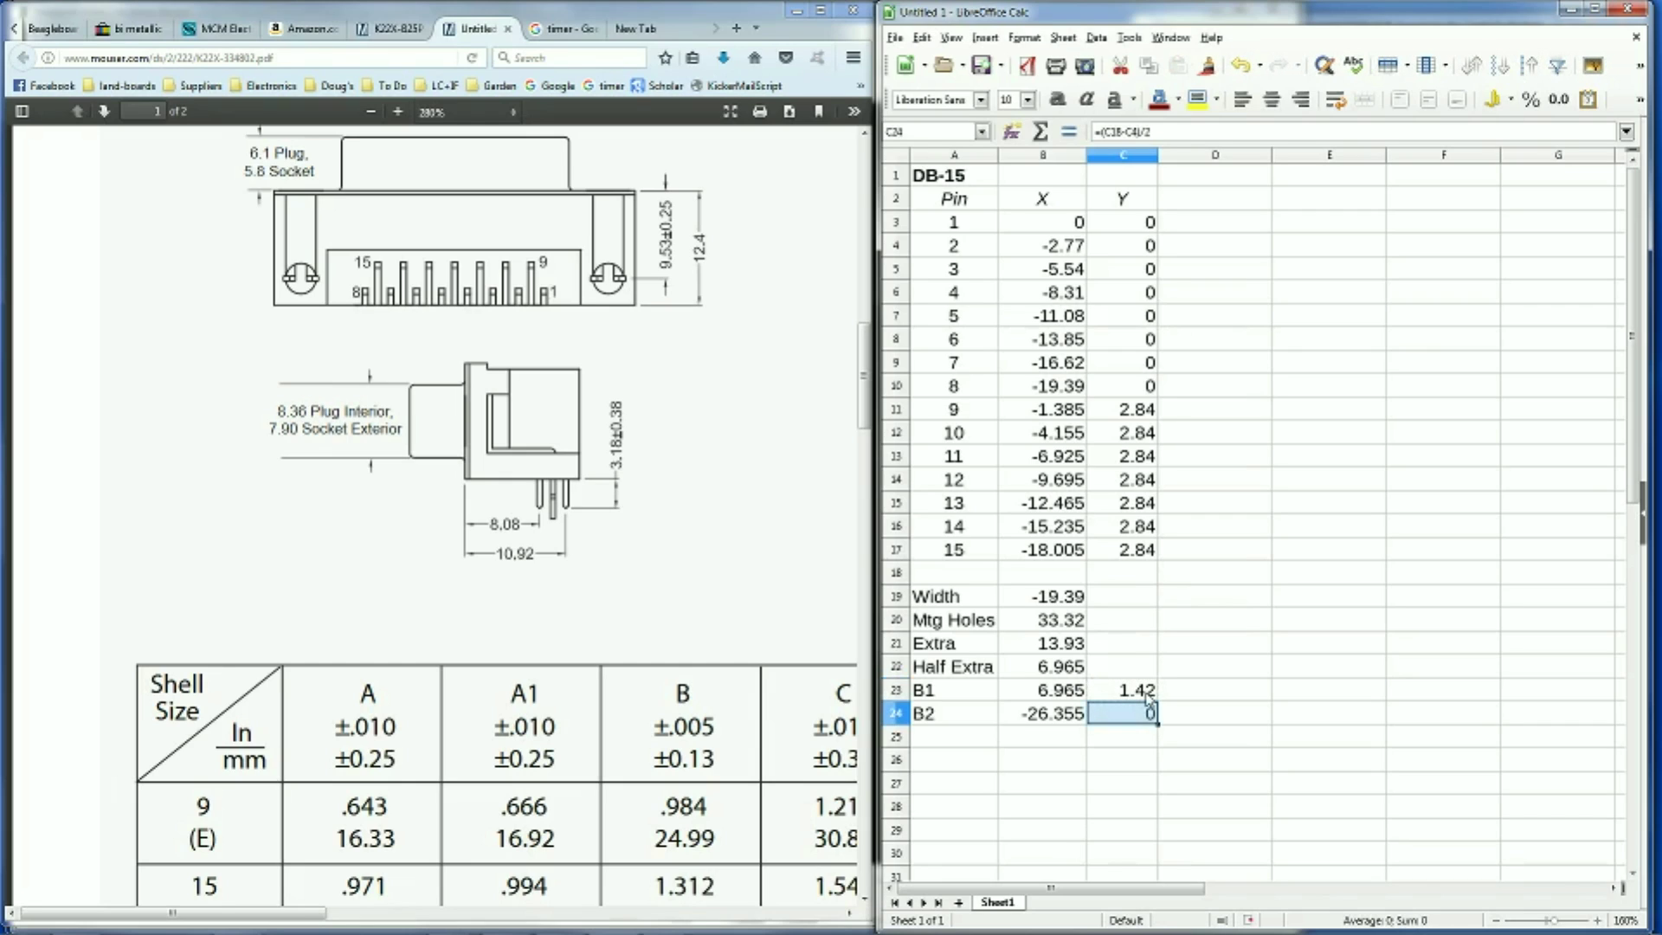
click(1147, 697)
key(ctrl+c)
key(Down)
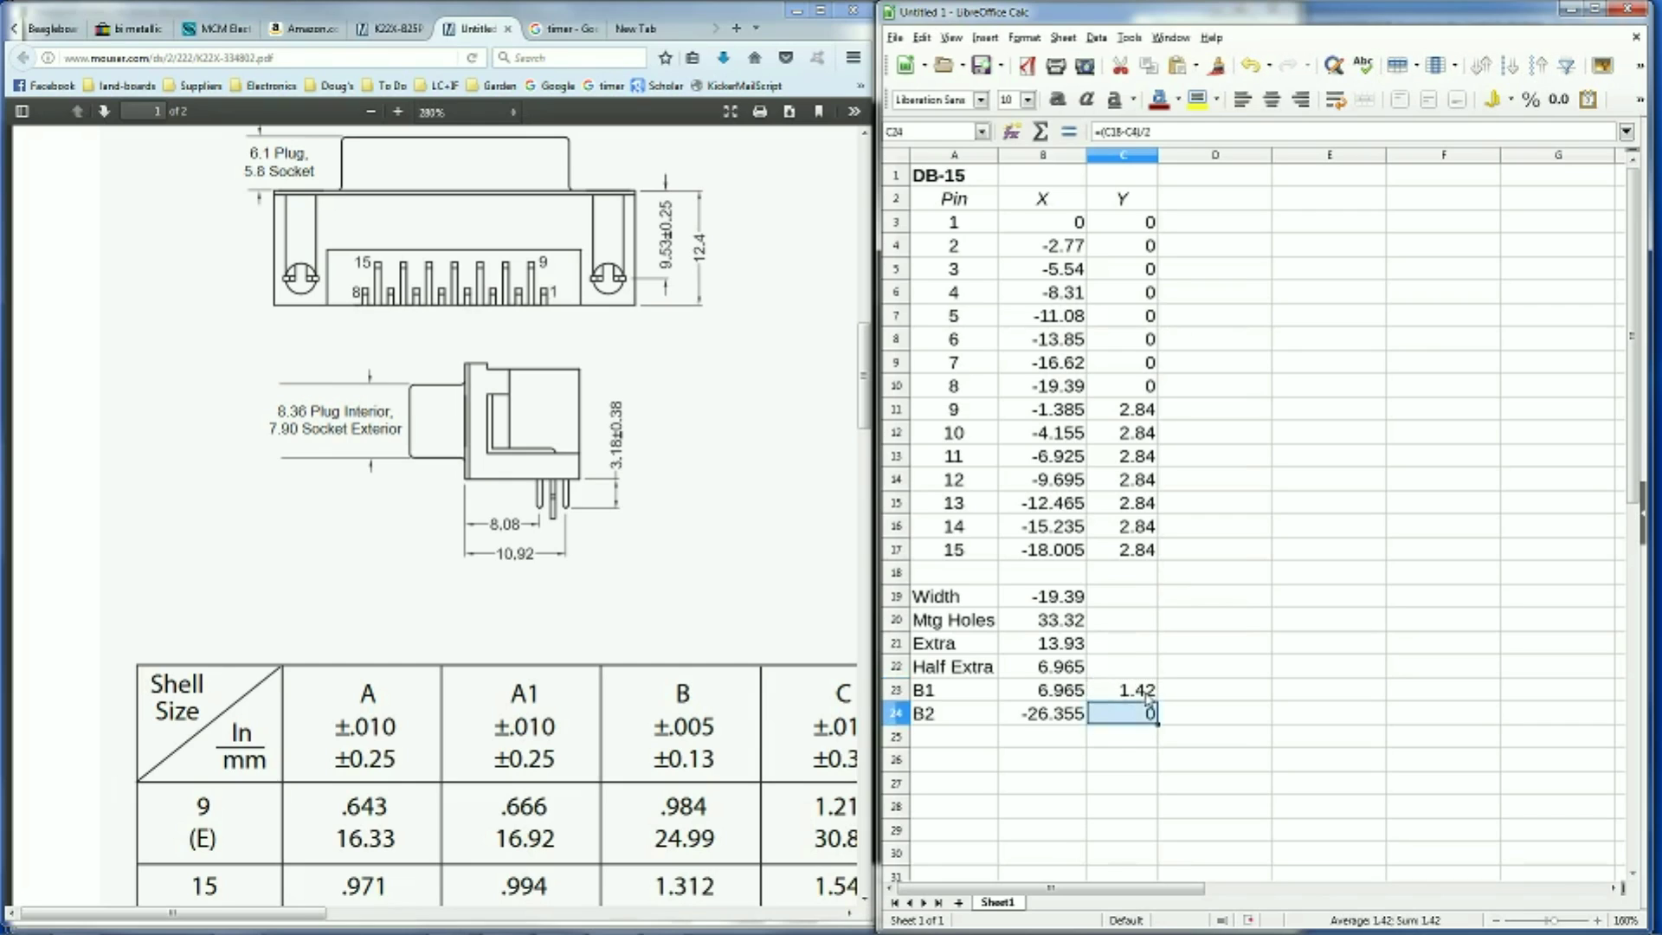
Set the Y value of B2 in C24 equal to that of B1 with =C23
click(1140, 691)
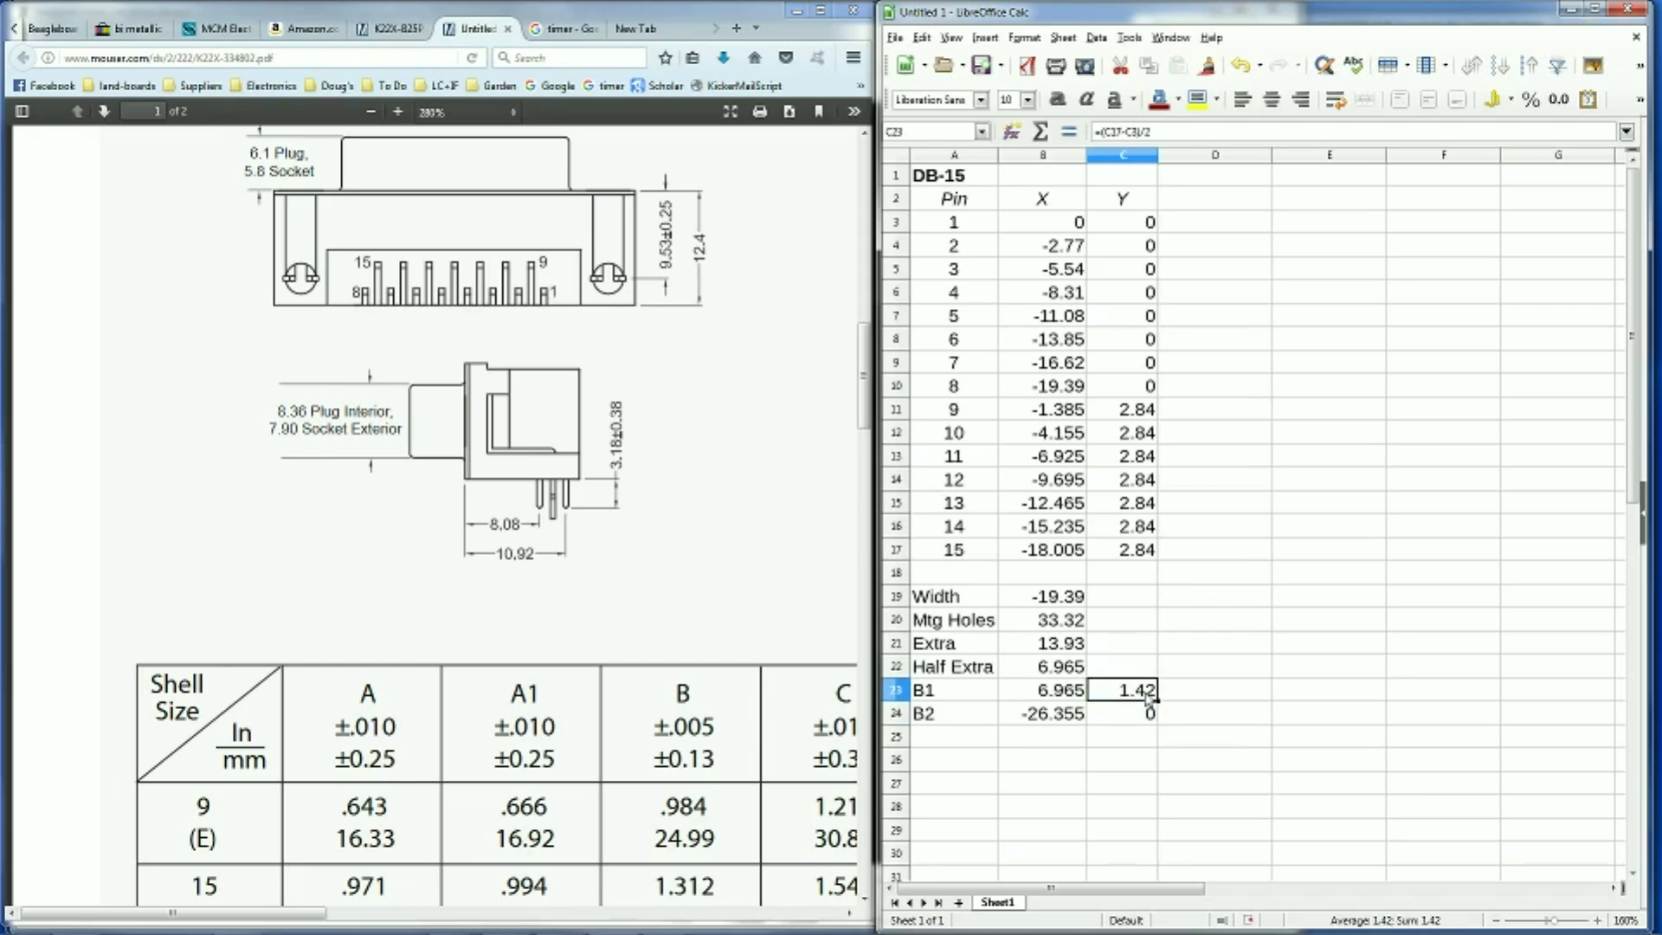
key(Down)
text(=C23)
key(Return)
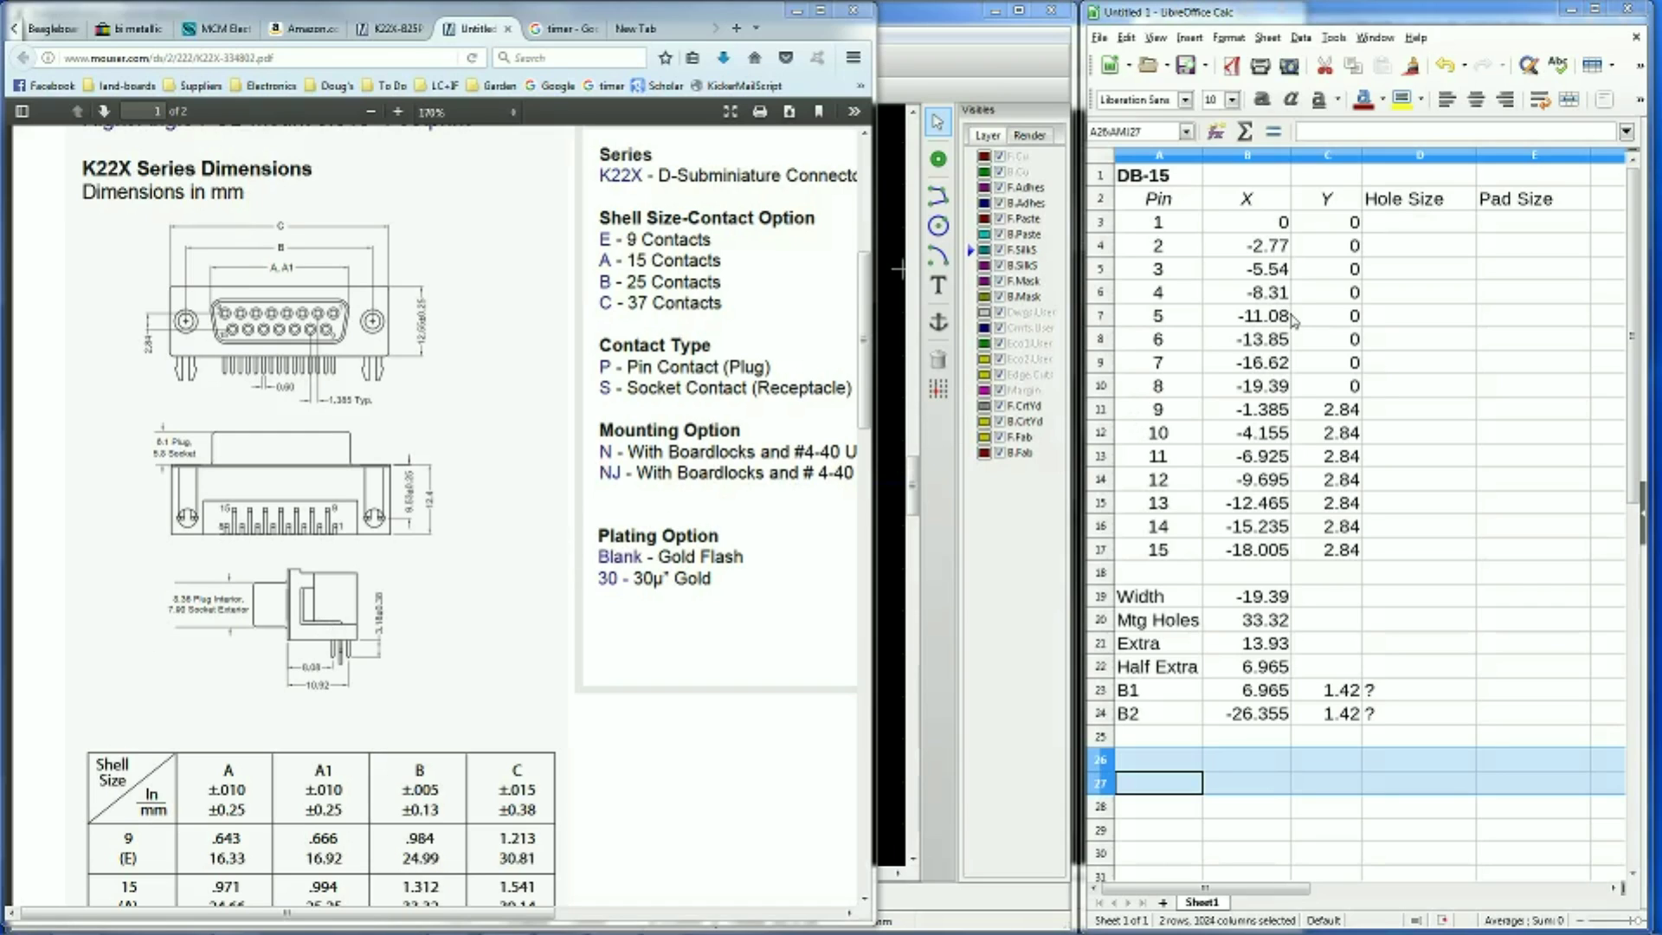
Look up the 0.60 mm pin width in the datasheet drawing and enter 0.6*1.25 as pin 1's hole size in D3
click(1403, 226)
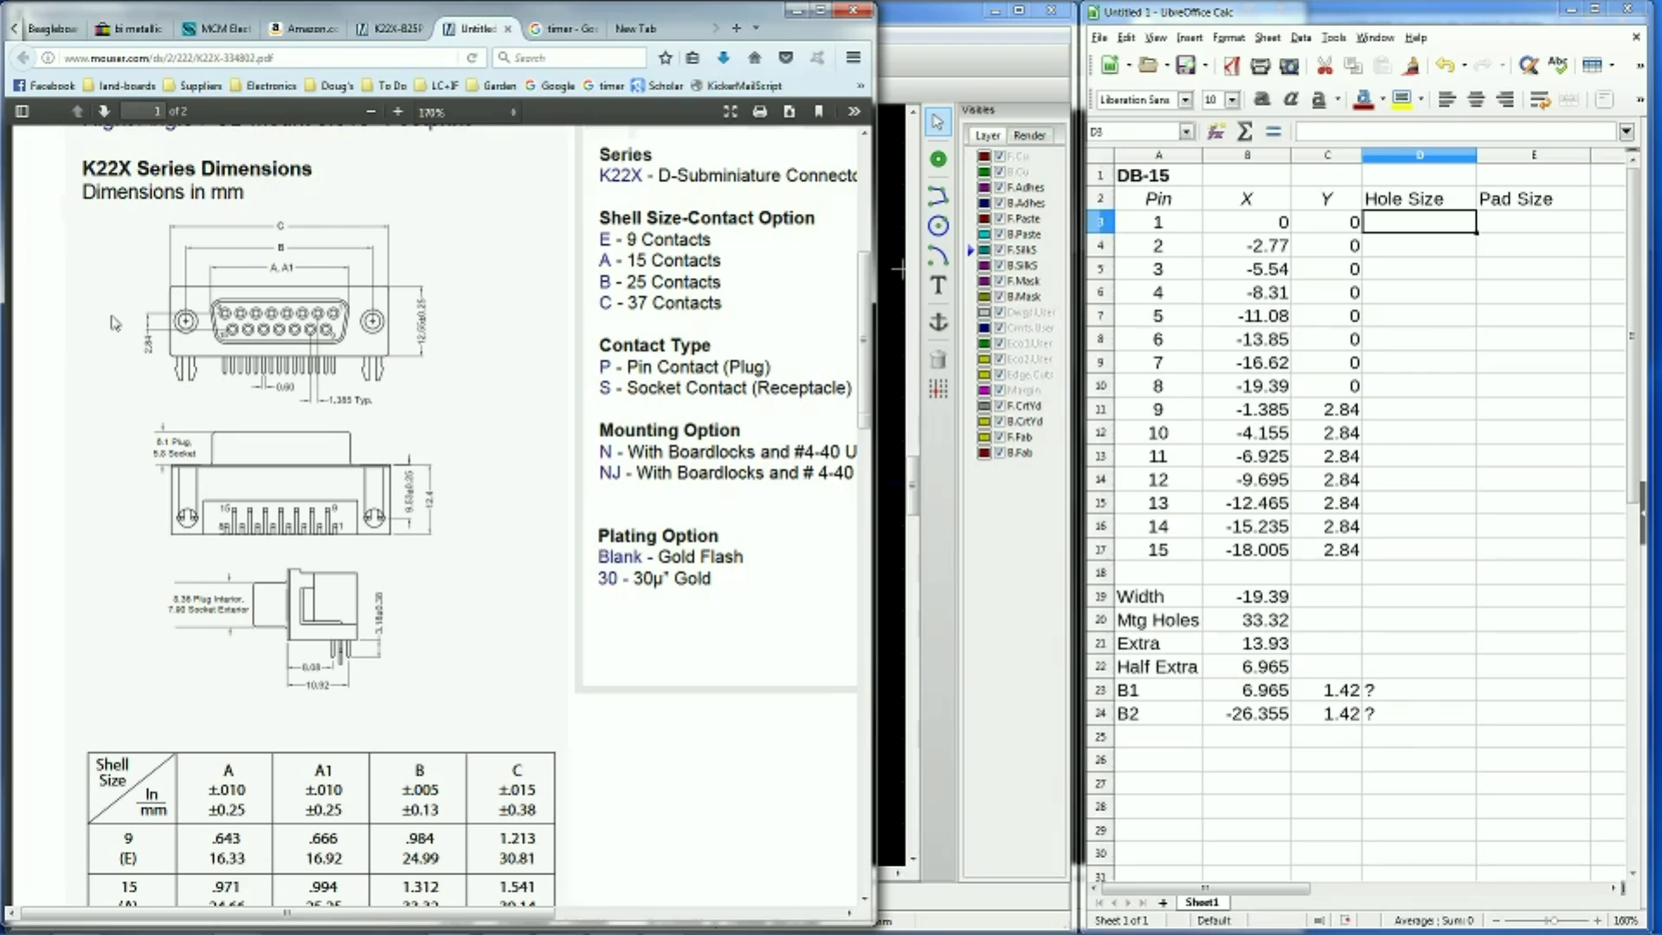
ctrl+scroll(114, 322, up, 2)
ctrl+scroll(113, 323, up, 2)
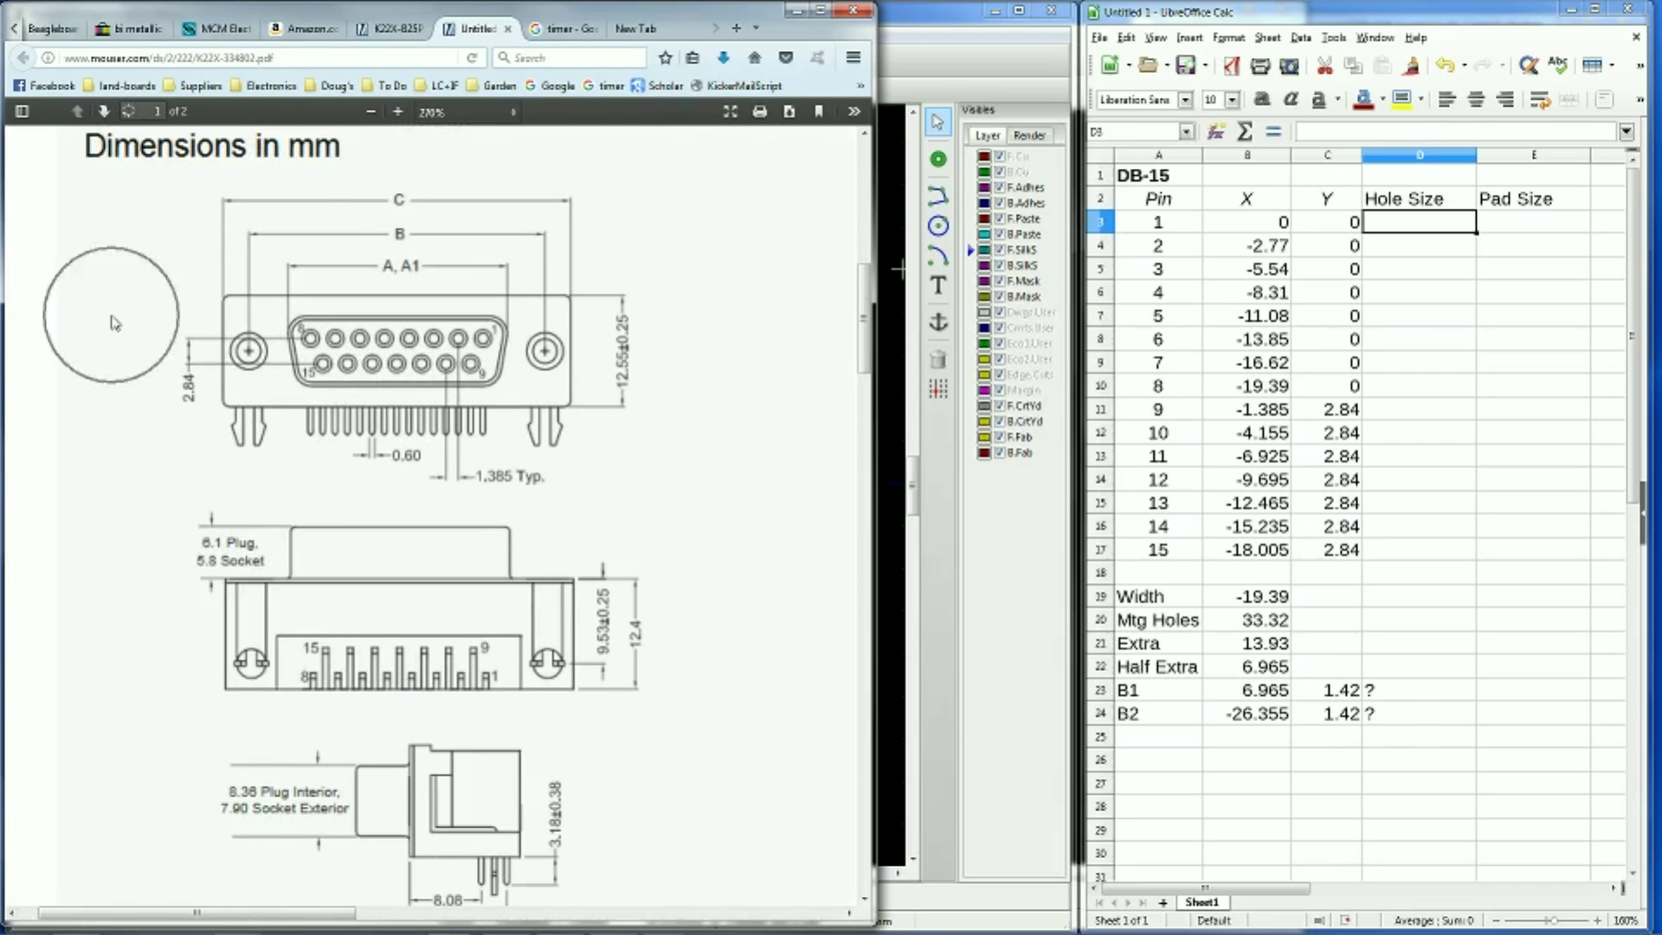
ctrl+scroll(191, 341, up, 1)
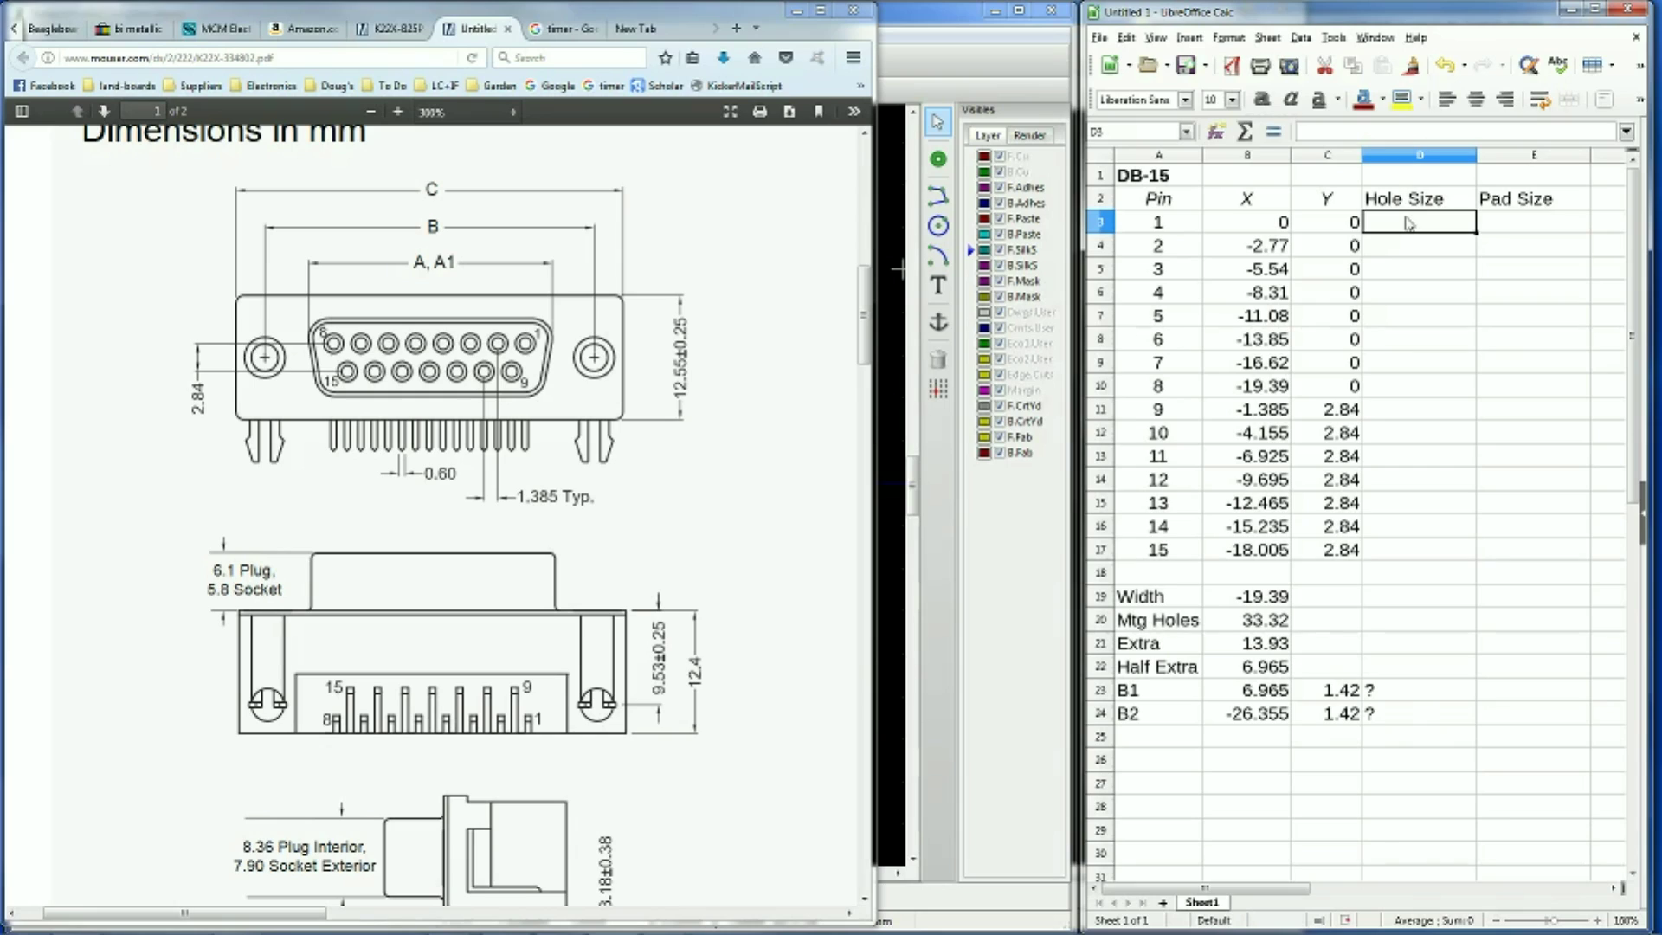
text(0.6)
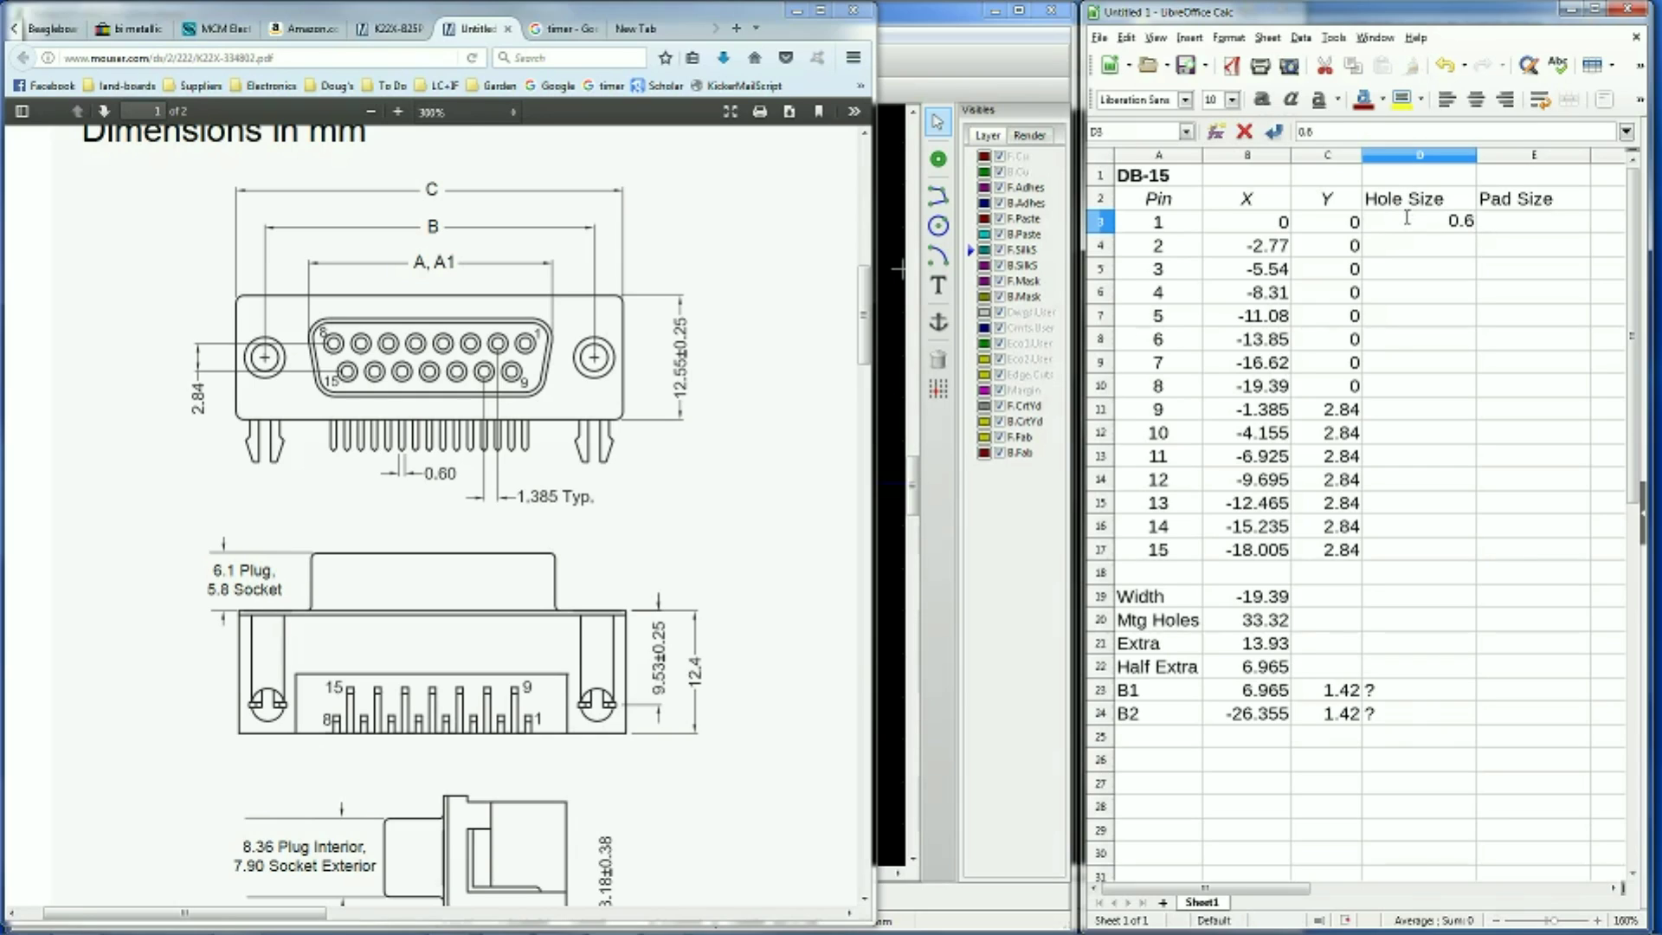
text(%)
key(BackSpace)
text(")
text(1.25)
key(Return)
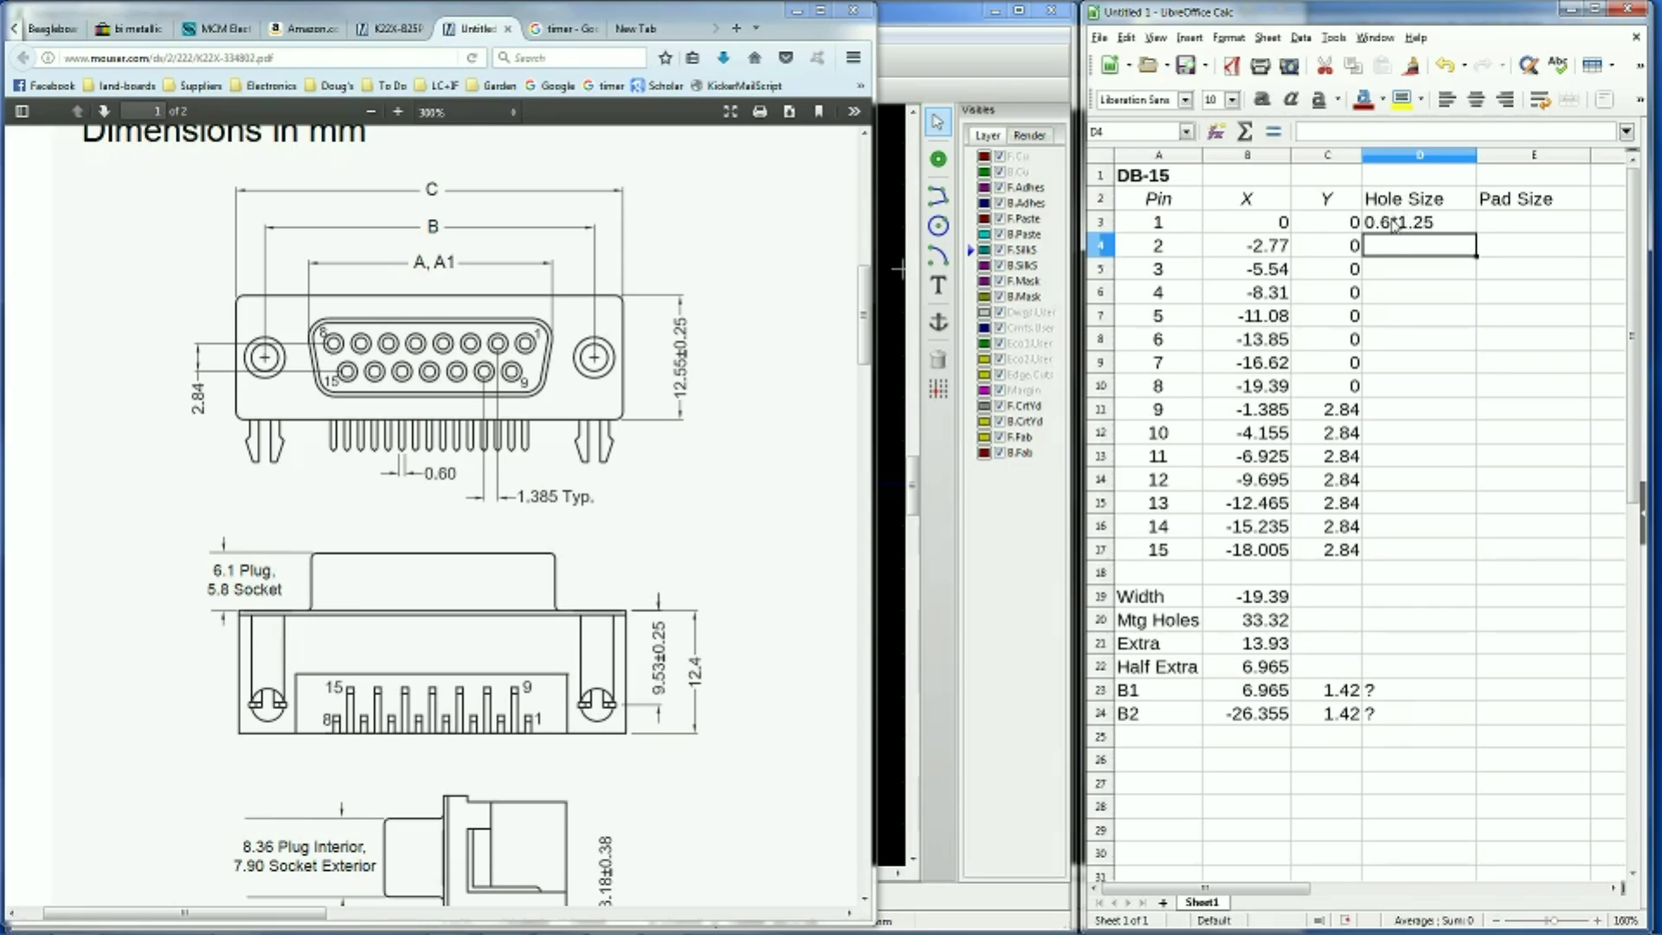
Turn pin 1's hole size entry in D3 into the formula =0.6*1.25
click(1393, 223)
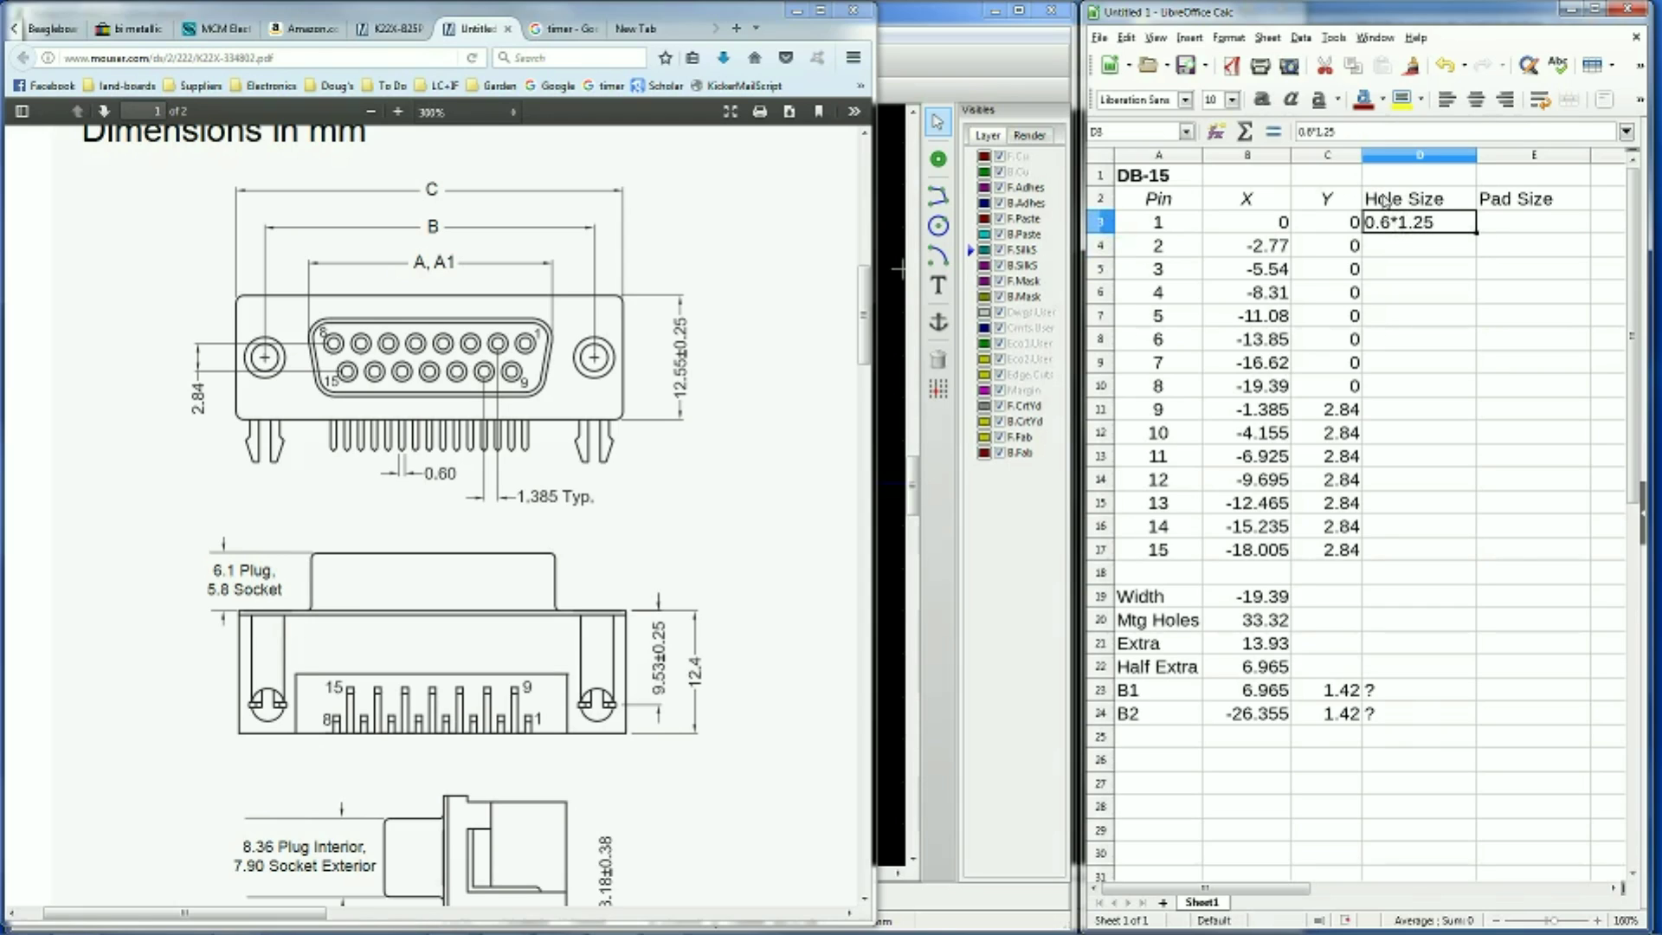
click(1301, 134)
text(=)
key(Return)
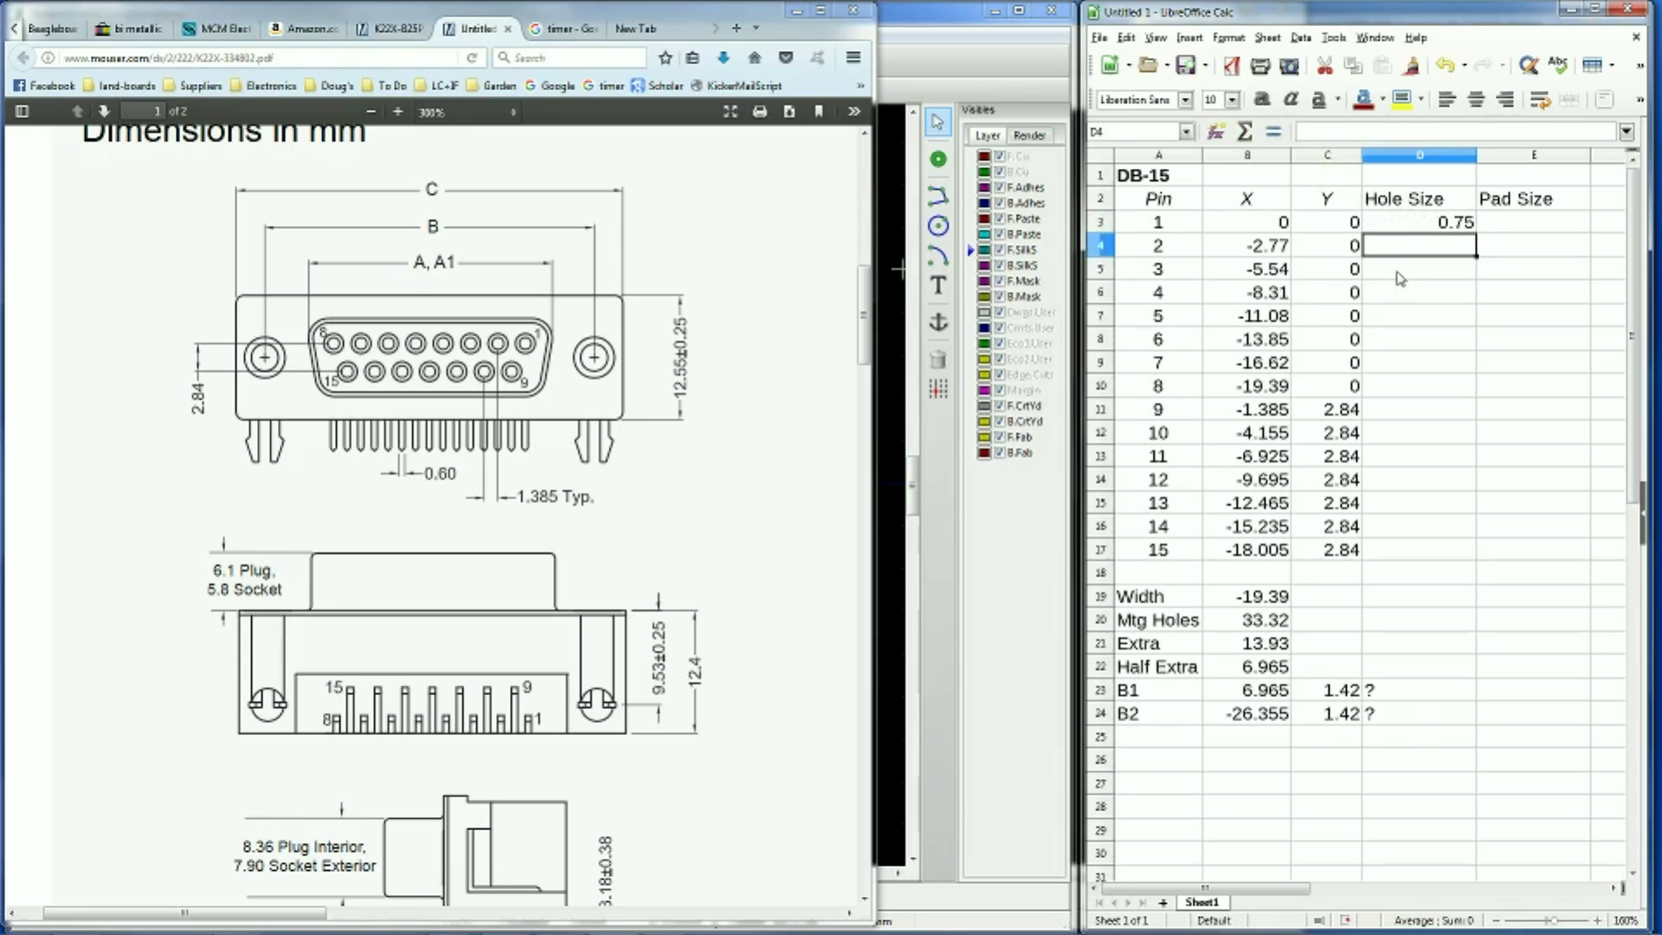
Copy pin 1's hole size formula to pins 2 through 15 in D4:D17
click(1466, 225)
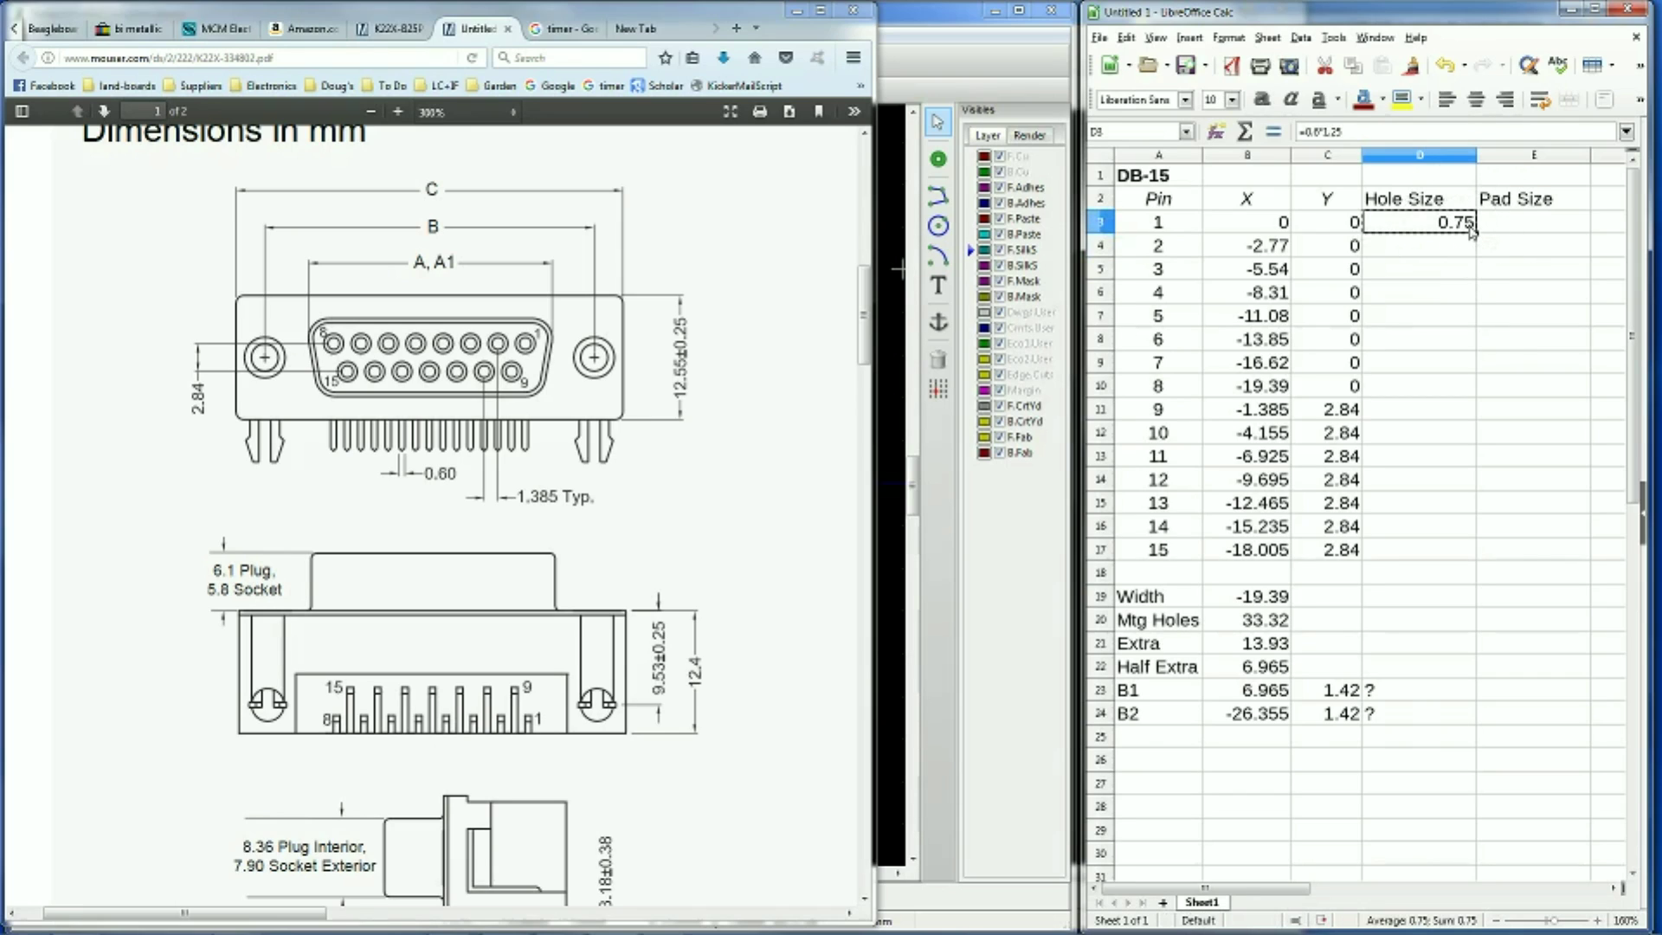
key(ctrl+c)
key(Down)
key(shift+Down)
key(shift+Down)
key(shift+Down)
key(shift+Down)
key(shift+Down)
key(shift+Down)
key(shift+Down)
key(shift+Down)
key(shift+Down)
key(shift+Down)
key(shift+Down)
key(shift+Down)
key(shift+Down)
key(ctrl+v)
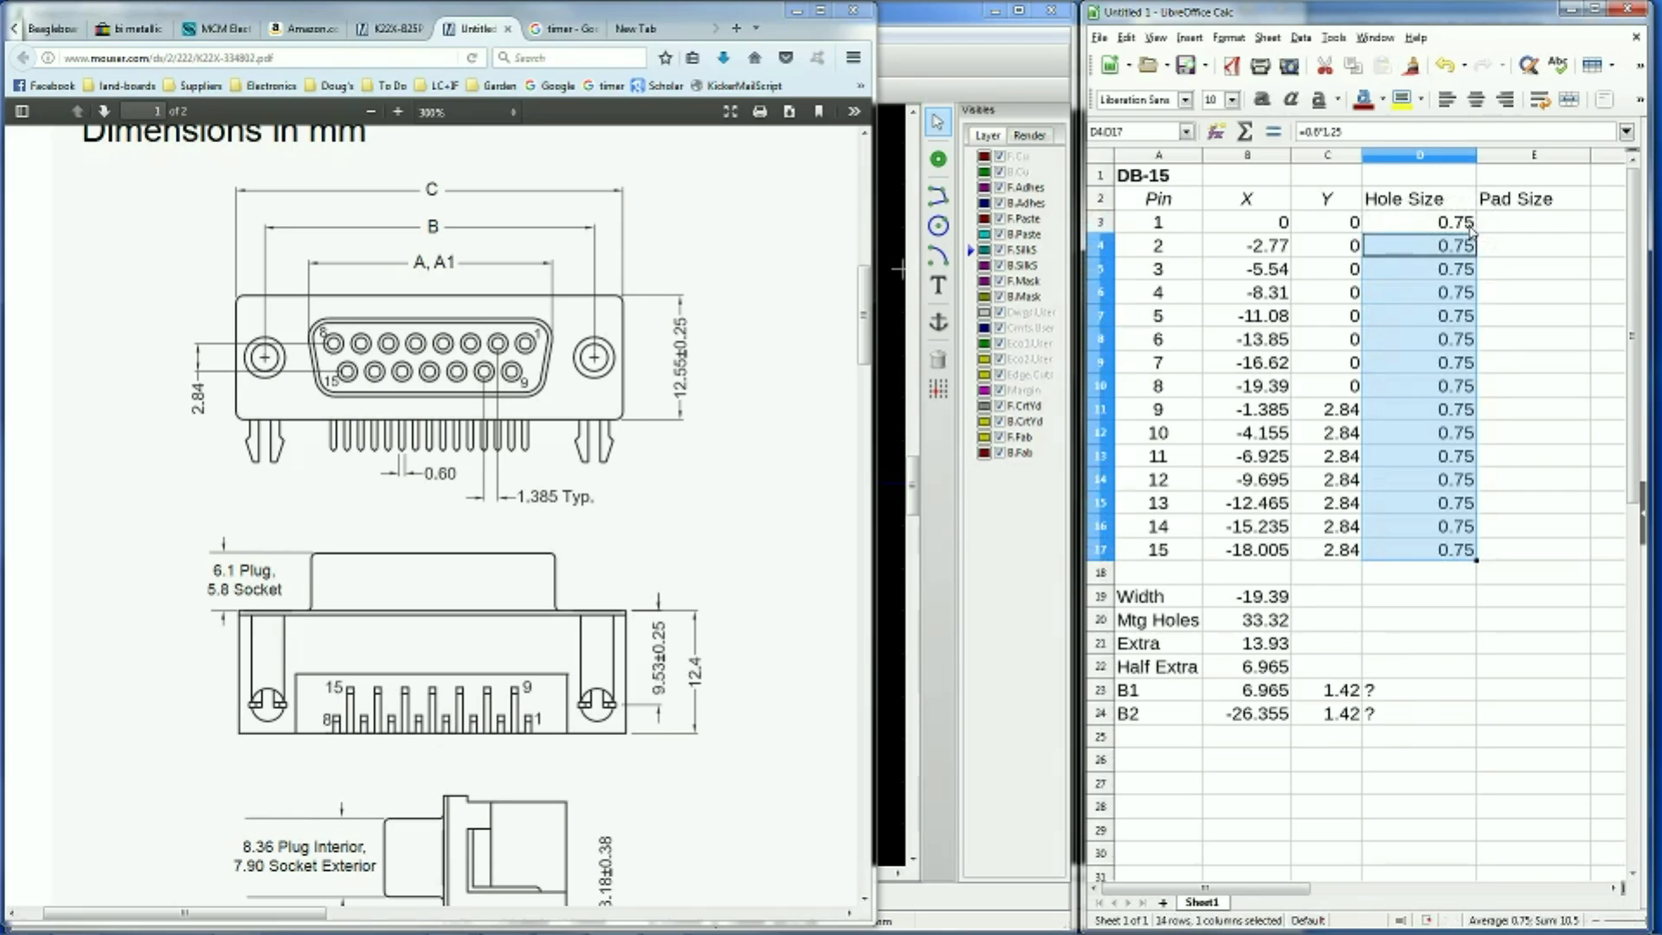
Add a unit conversion reference below the table, with 1 in in A26:B26 and 25.4 mm in A27:B27
click(1506, 227)
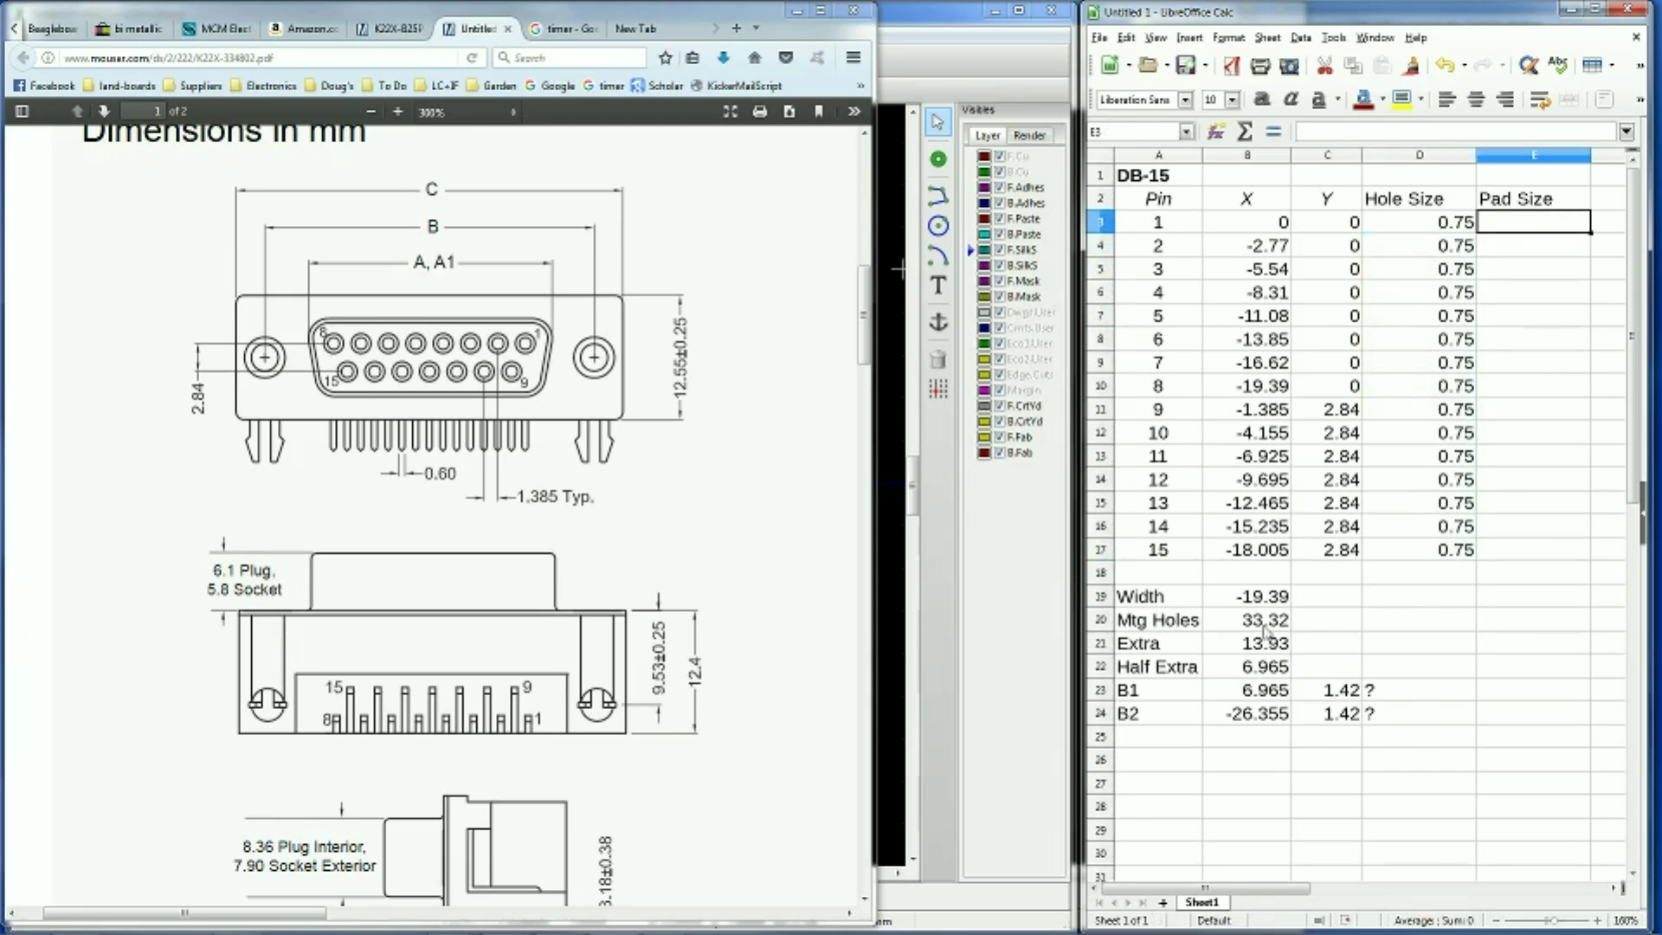
click(1172, 762)
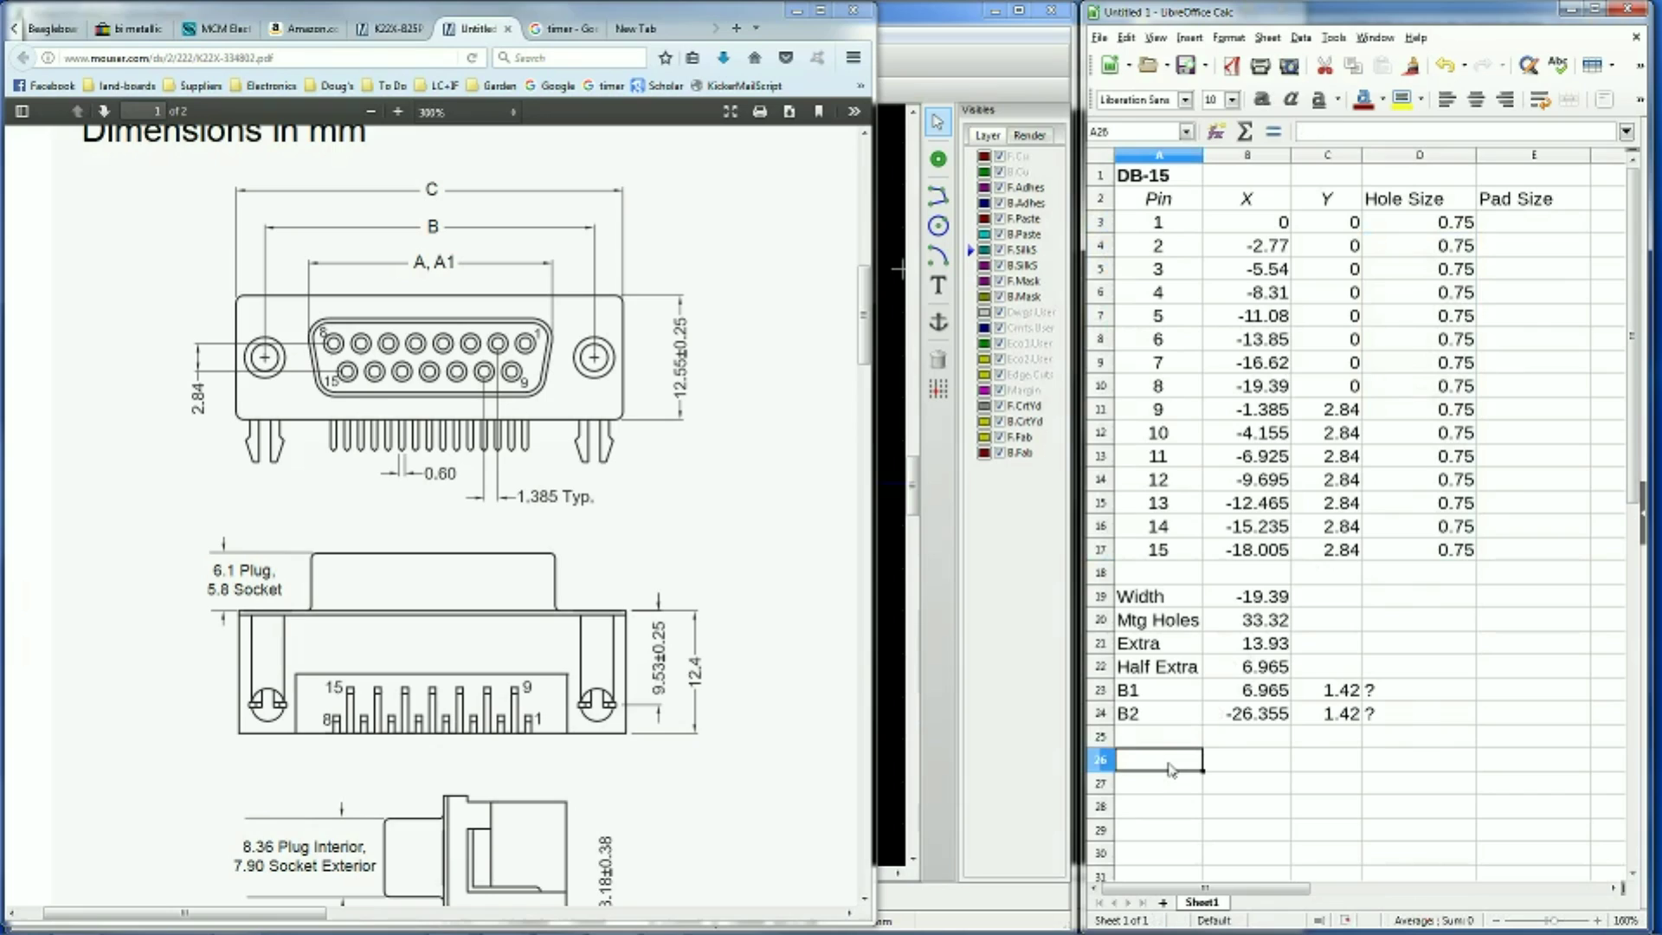
text(1)
key(Return)
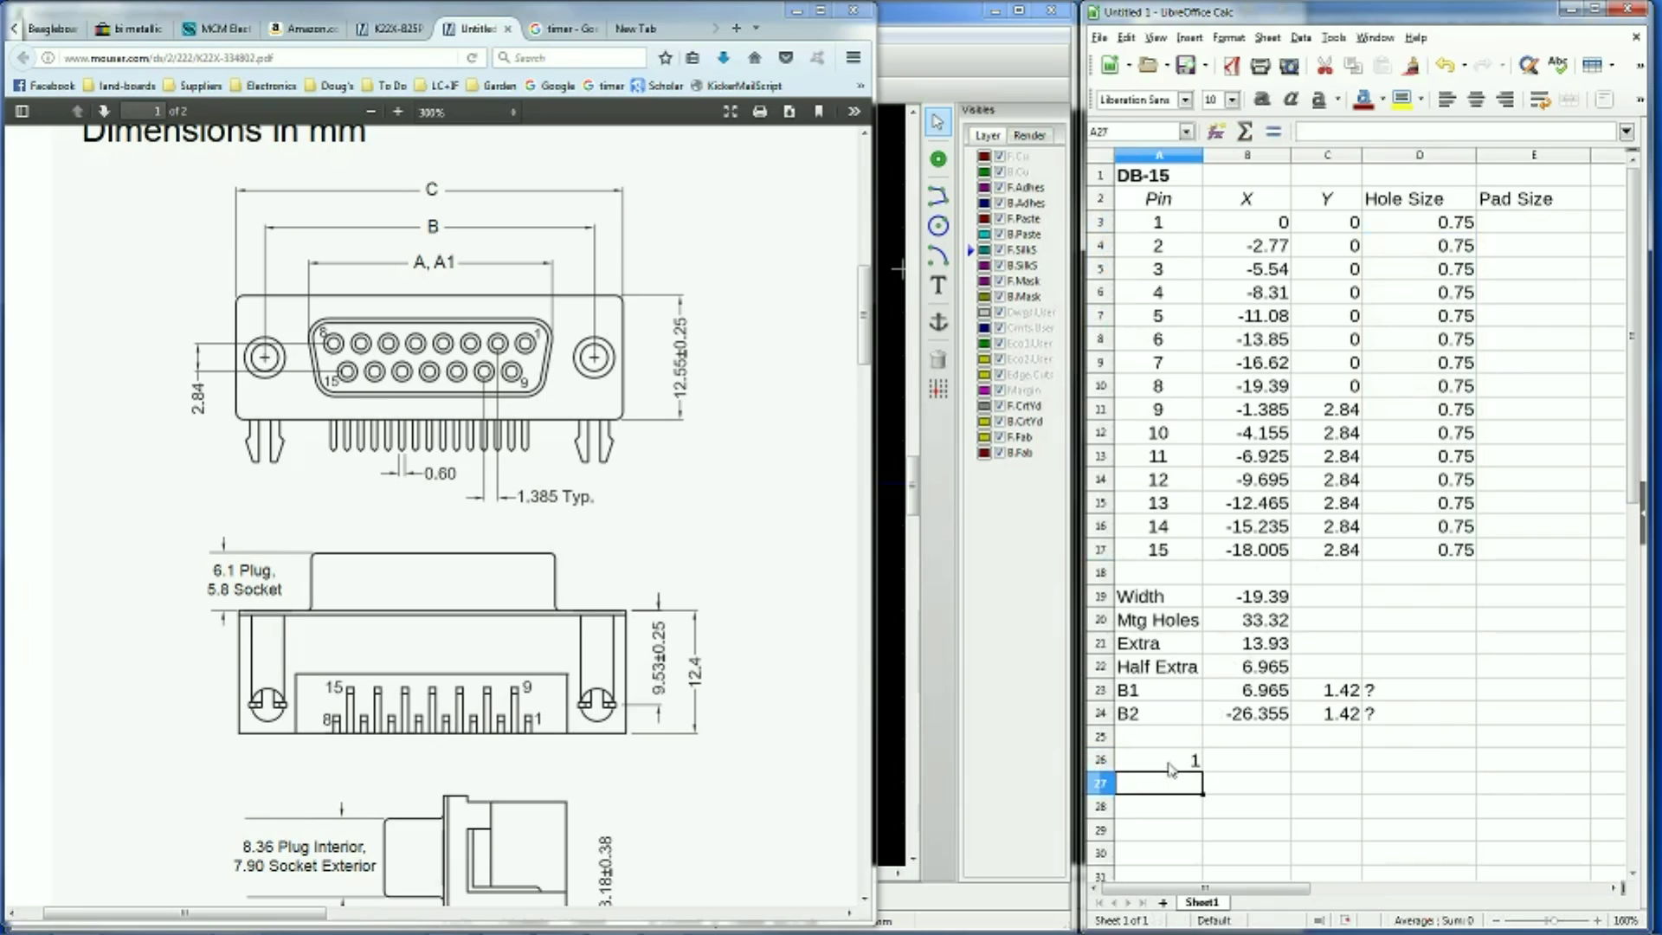
text(25.4)
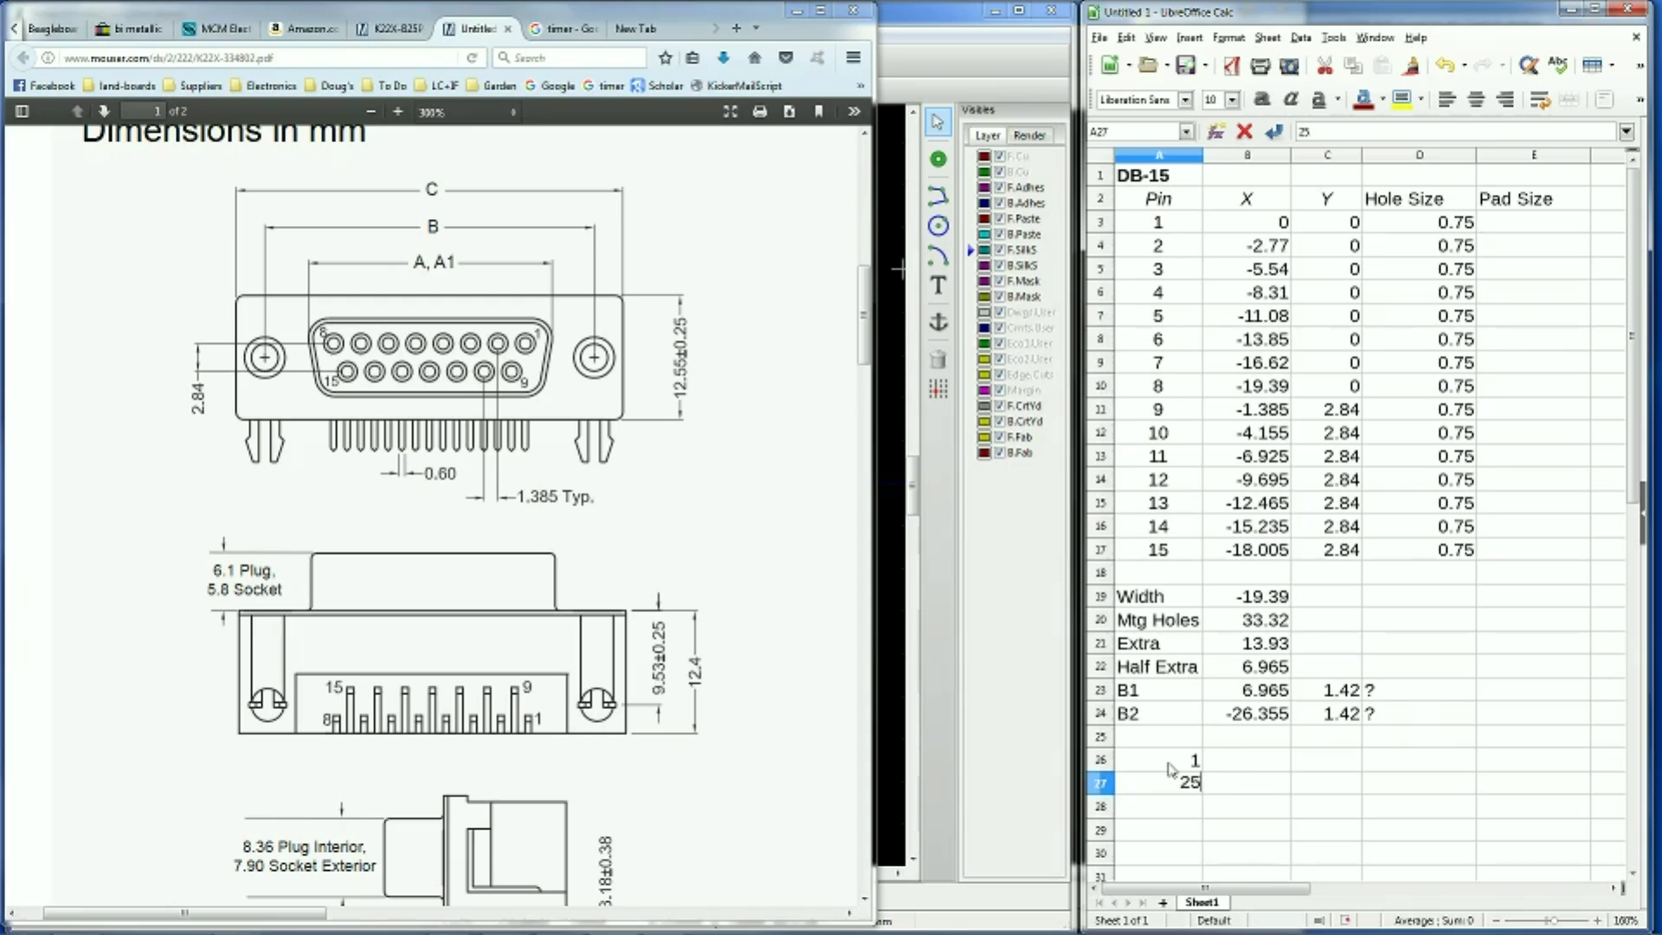
click(1168, 765)
key(Tab)
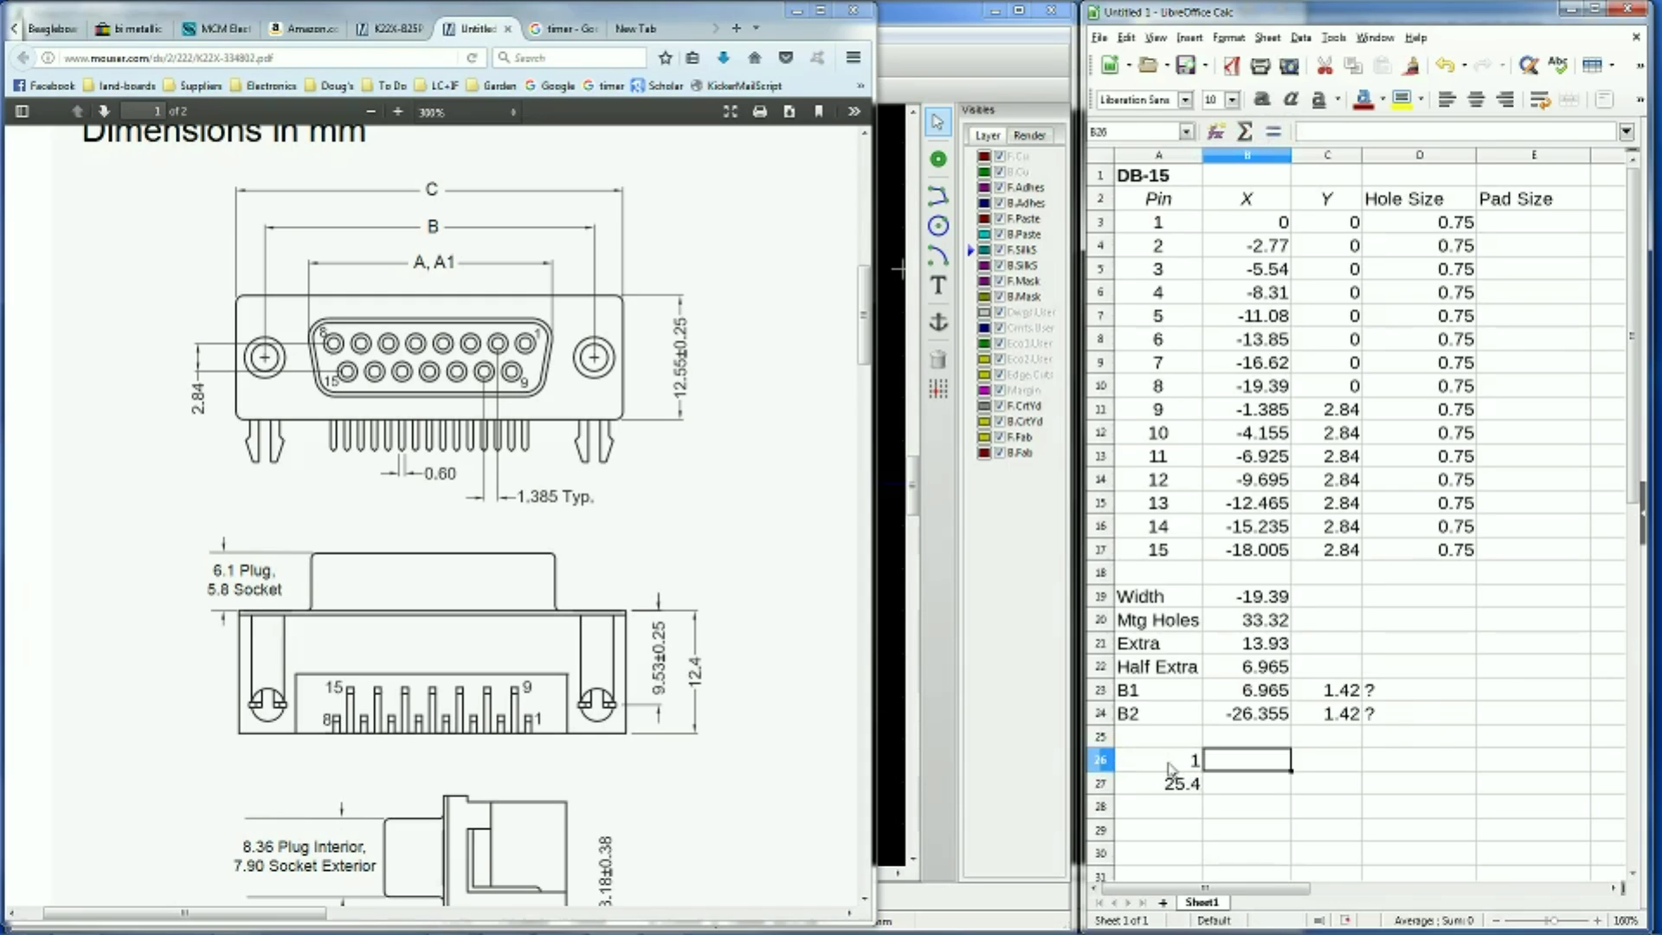
text(in)
key(Return)
text(mm)
key(Return)
Label A28 "Annular" and enter 0.014 in B28
key(Up)
key(Up)
key(Down)
key(Down)
key(Left)
text(A)
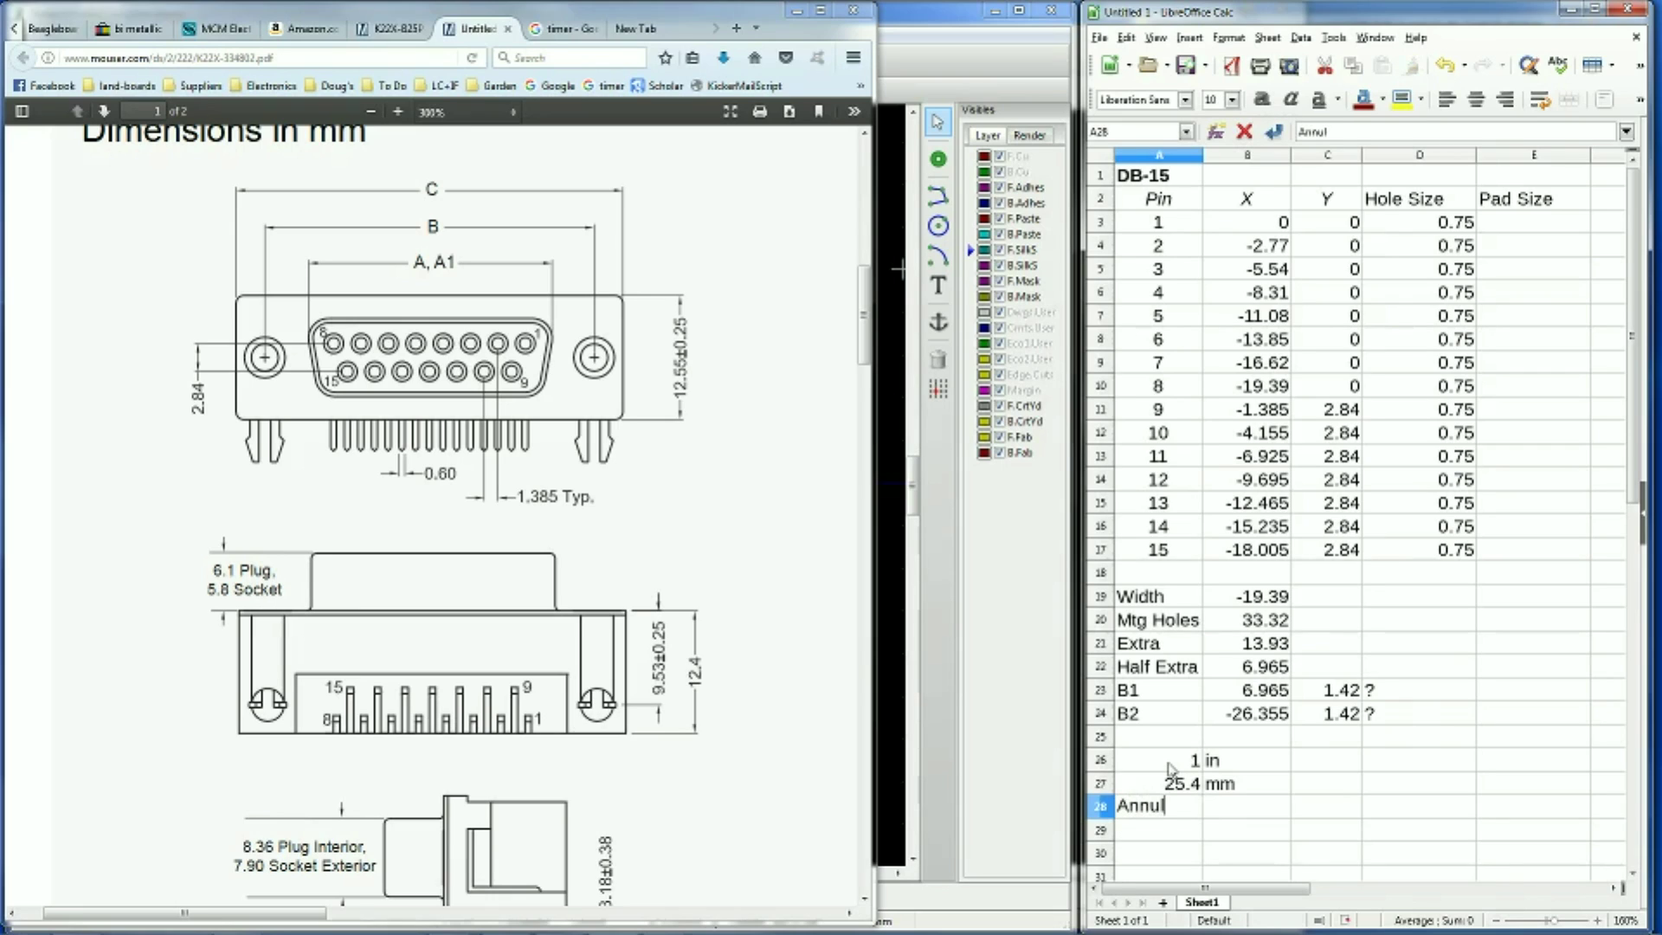
text(nnular)
key(Tab)
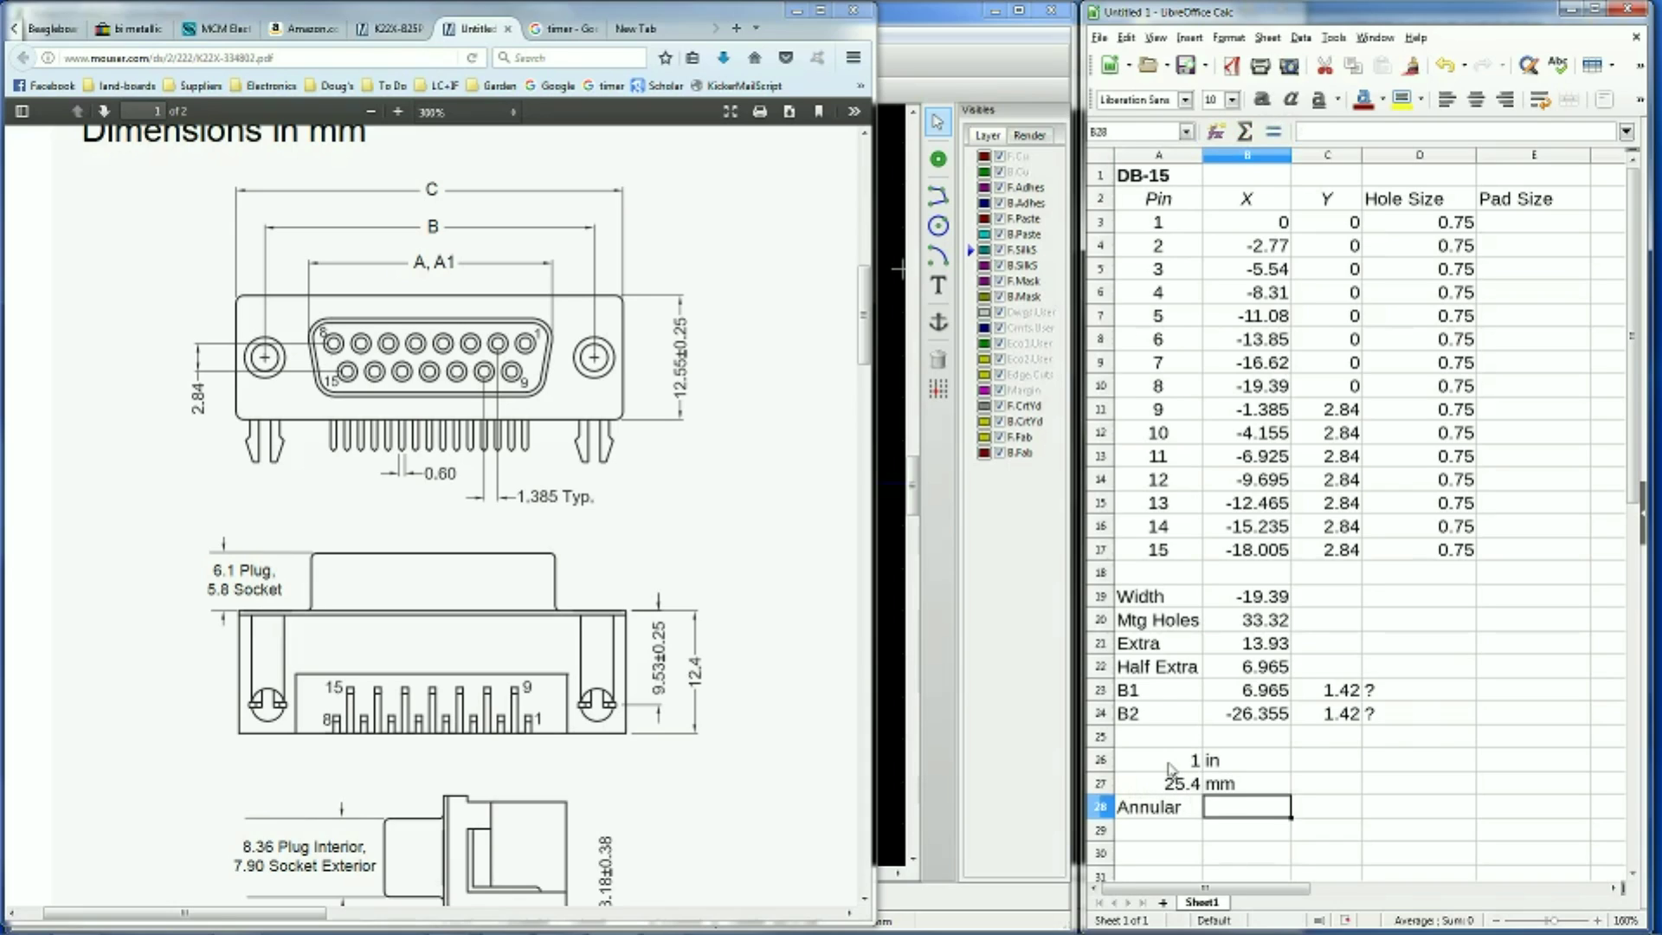
text(1)
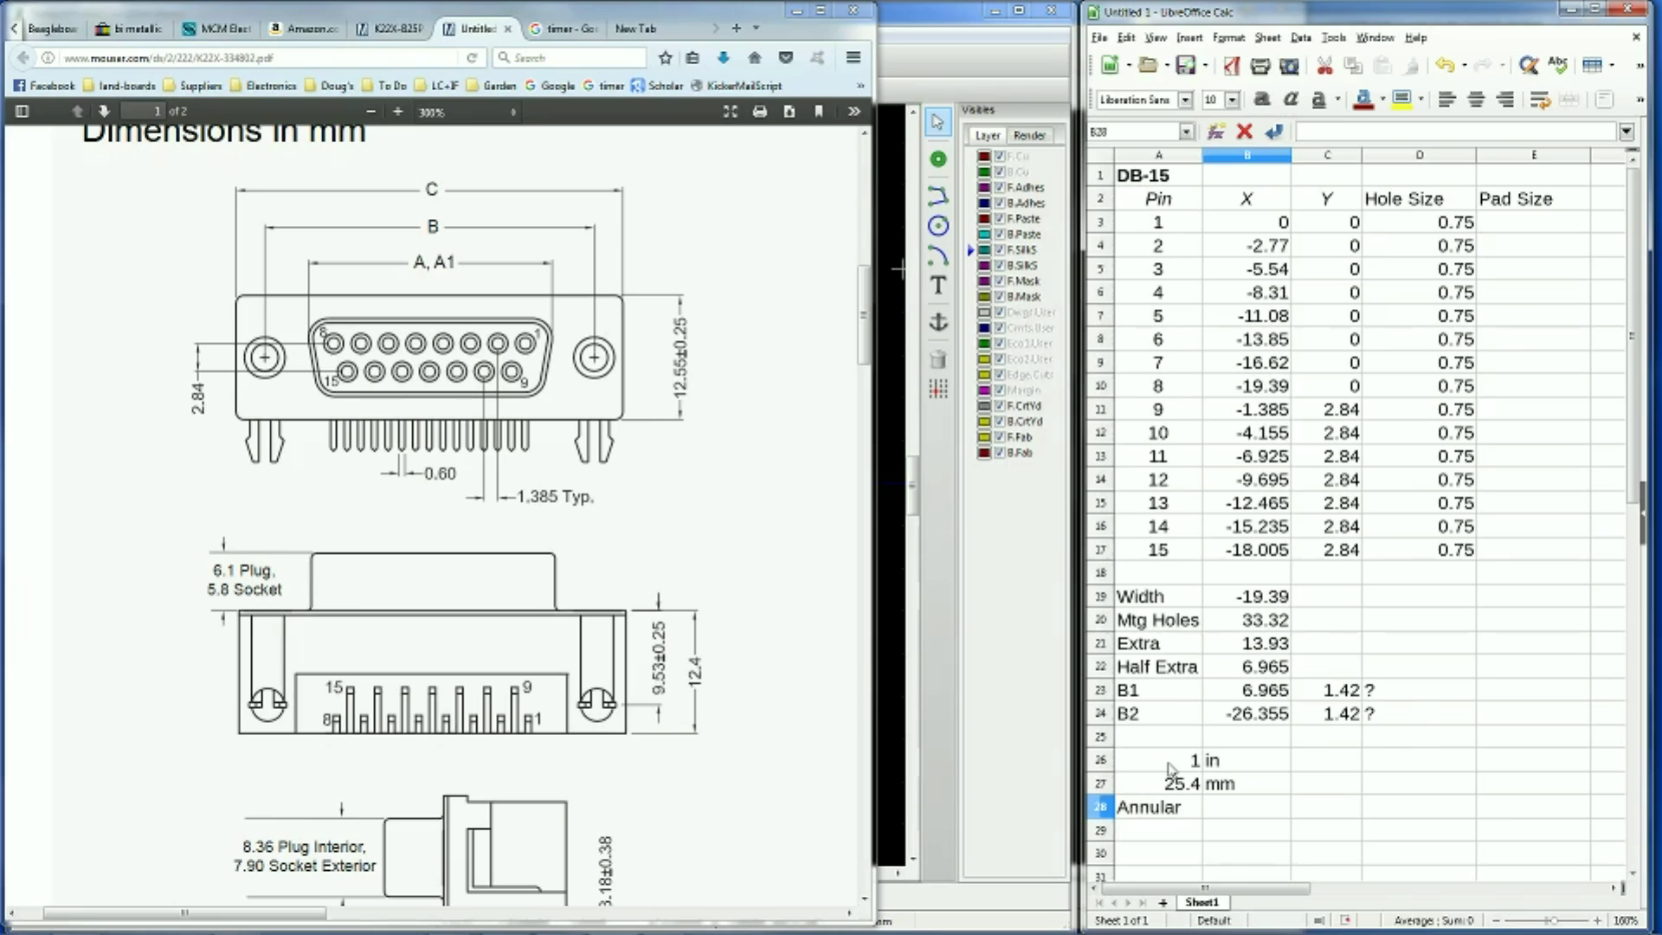
text(14)
key(Tab)
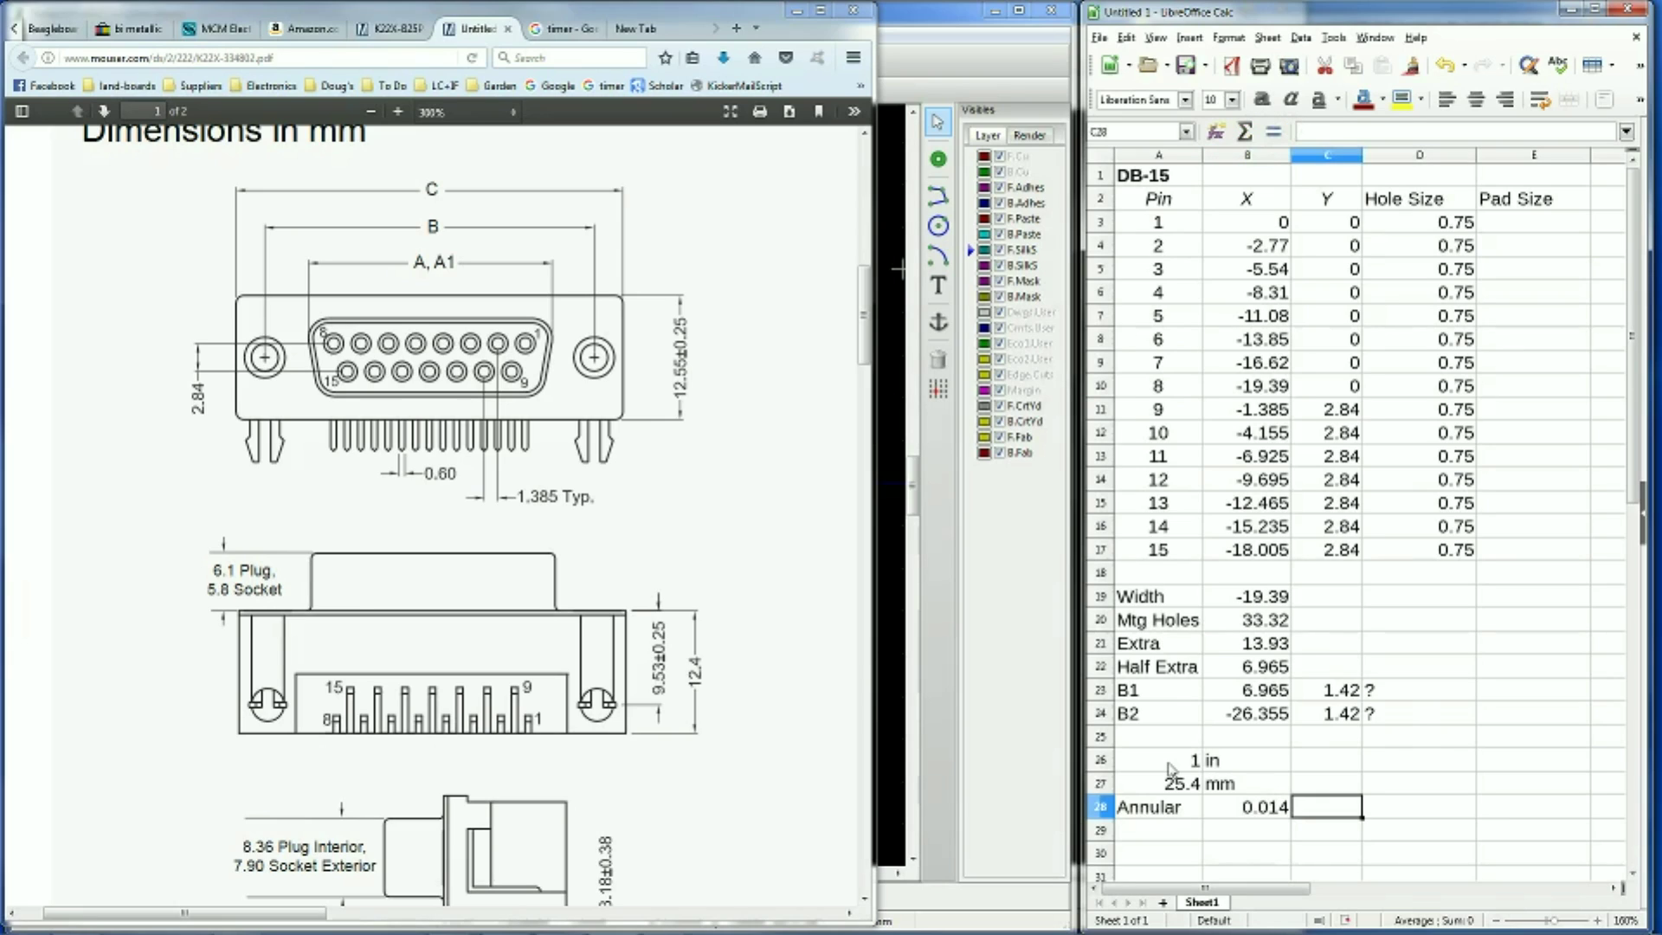
Mark the annular value's unit as in in C28, and convert it in B29 with =B28*A27, labelling C29 mm
text(in)
key(Return)
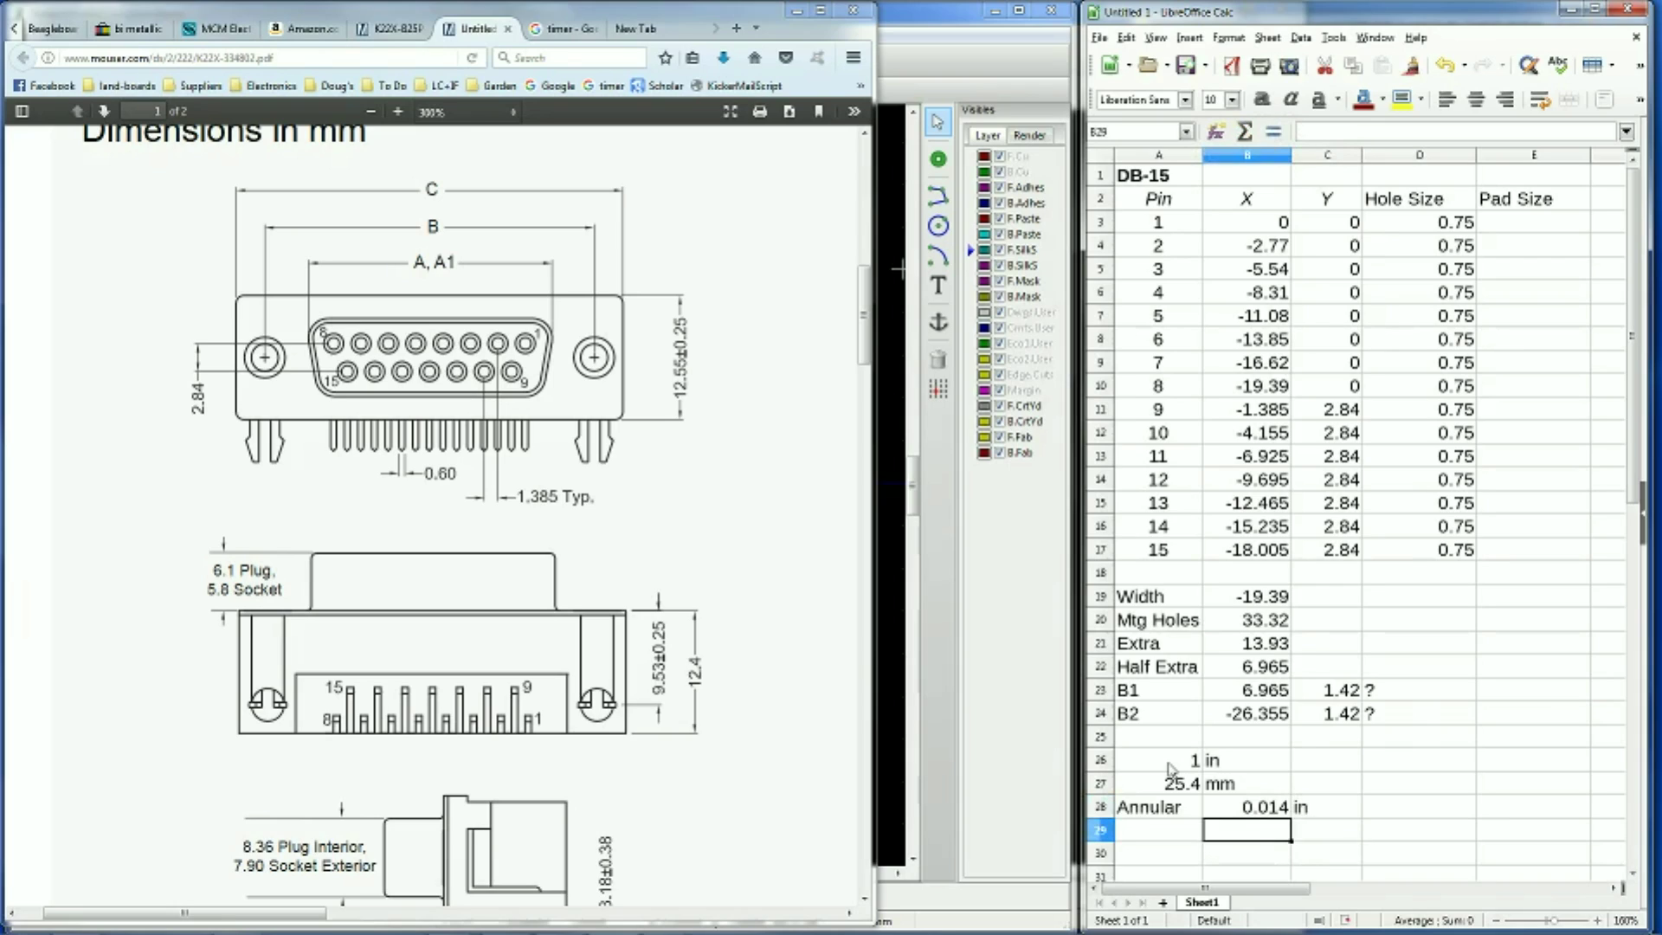
text(=)
key(Up)
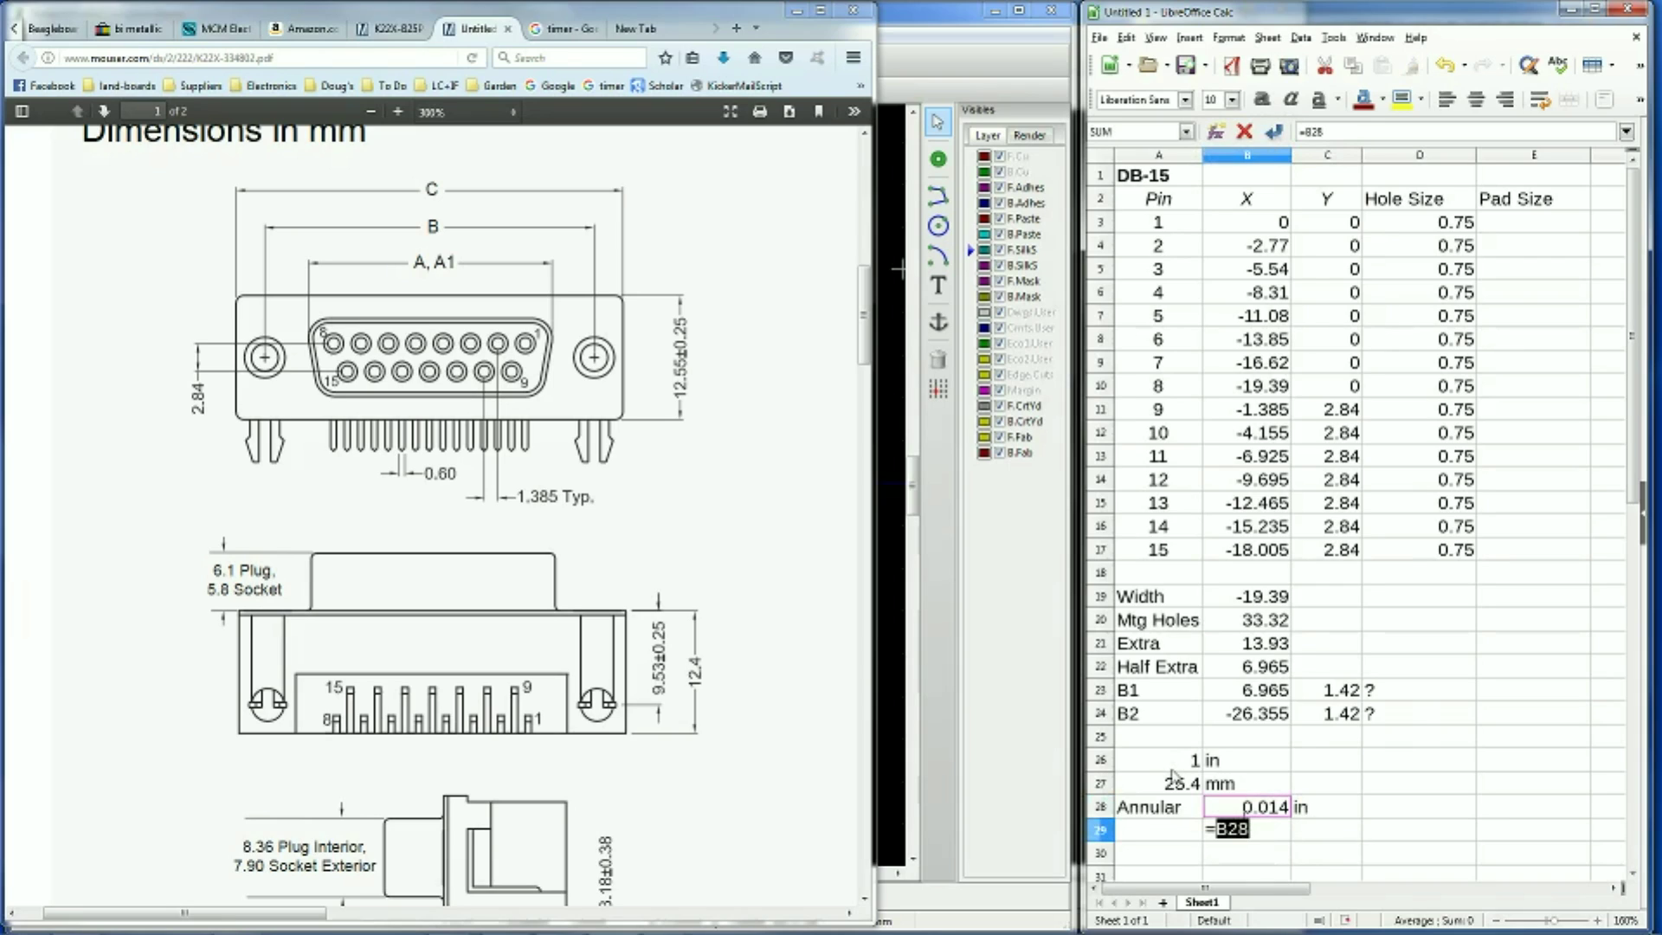
text(*)
key(Up)
key(Up)
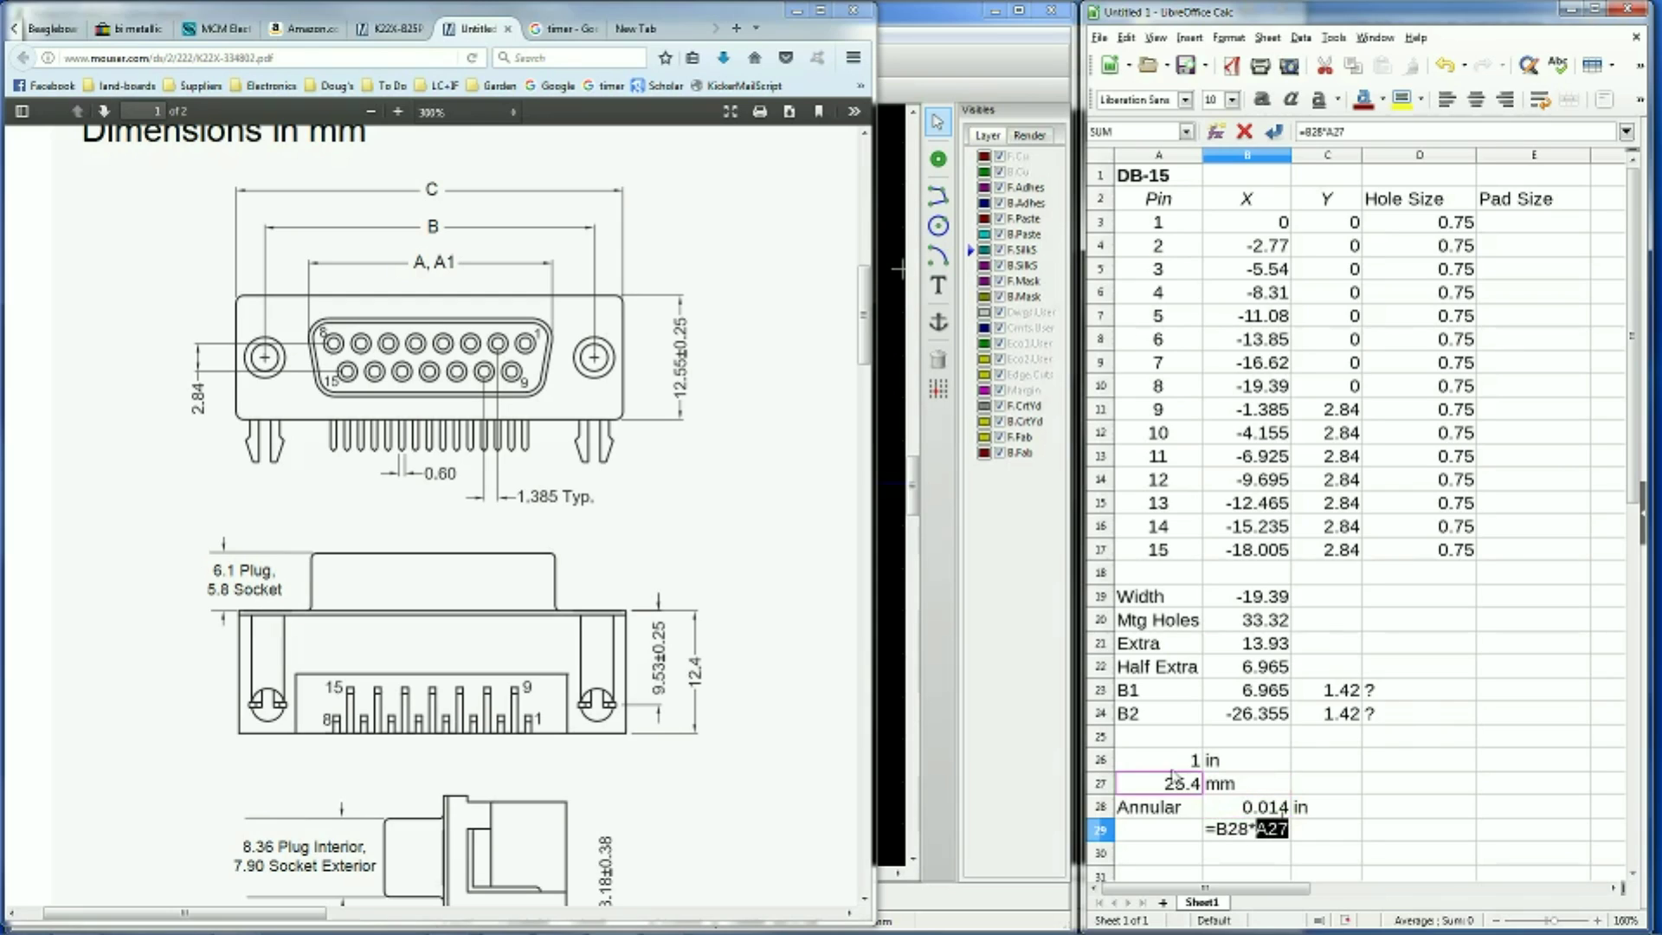
key(Return)
key(Up)
key(Right)
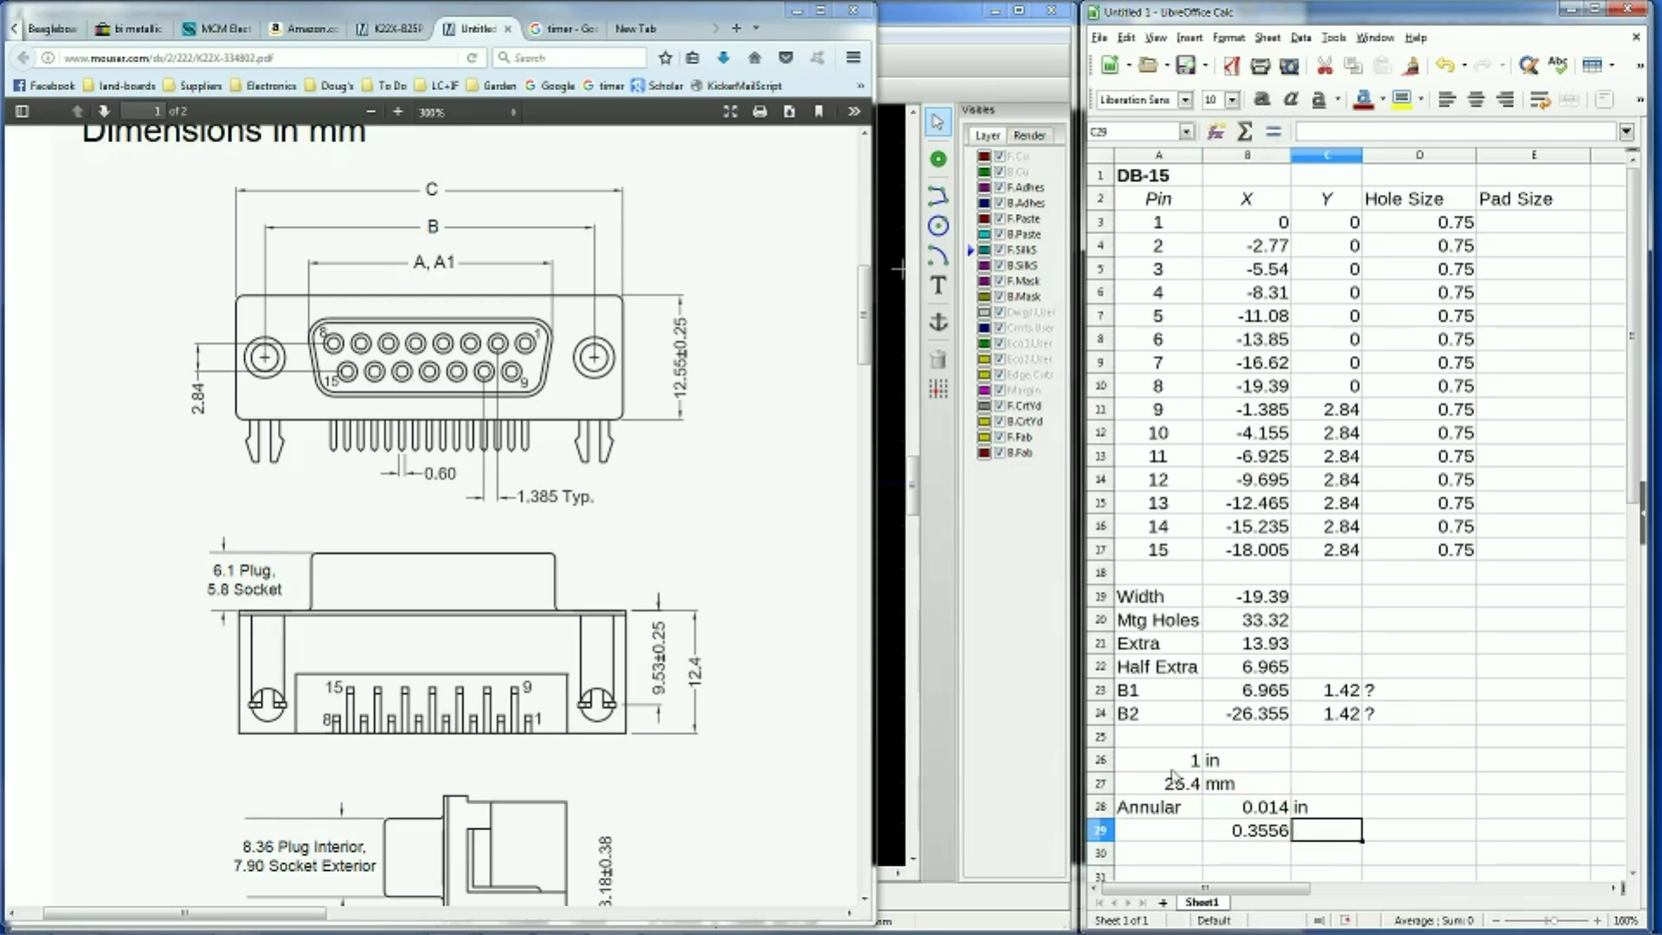
text(mm)
key(Return)
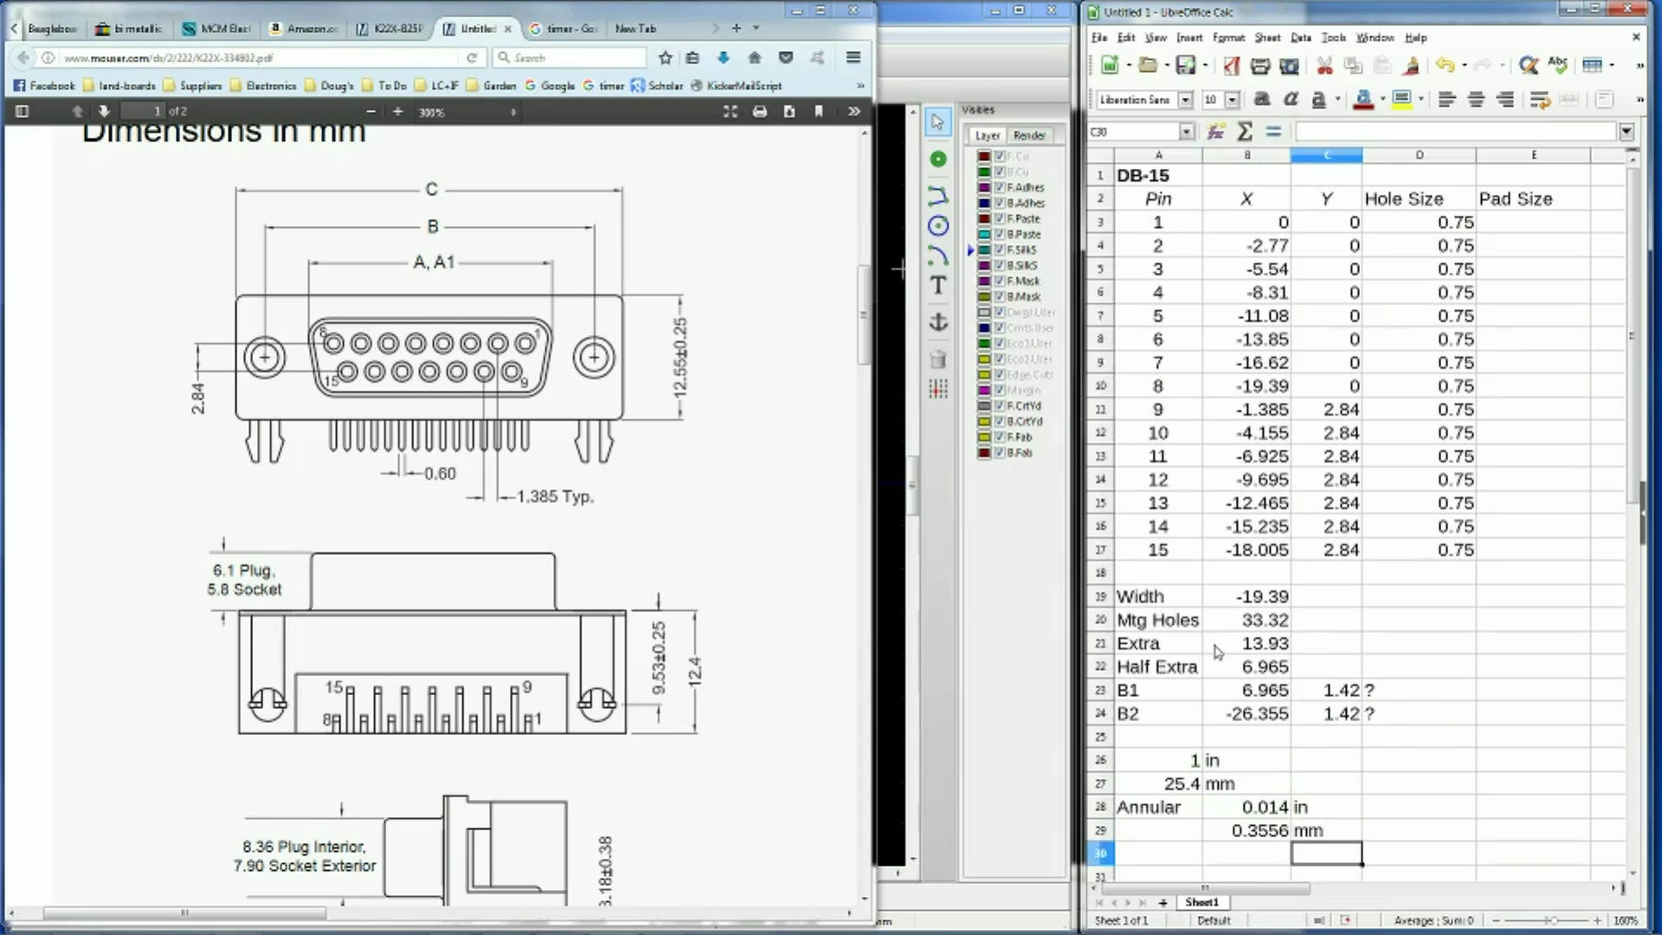
Calculate pin 1's pad size in E3 with =D3+(2*B29) and fill the formula down to E17
click(1532, 225)
text(=)
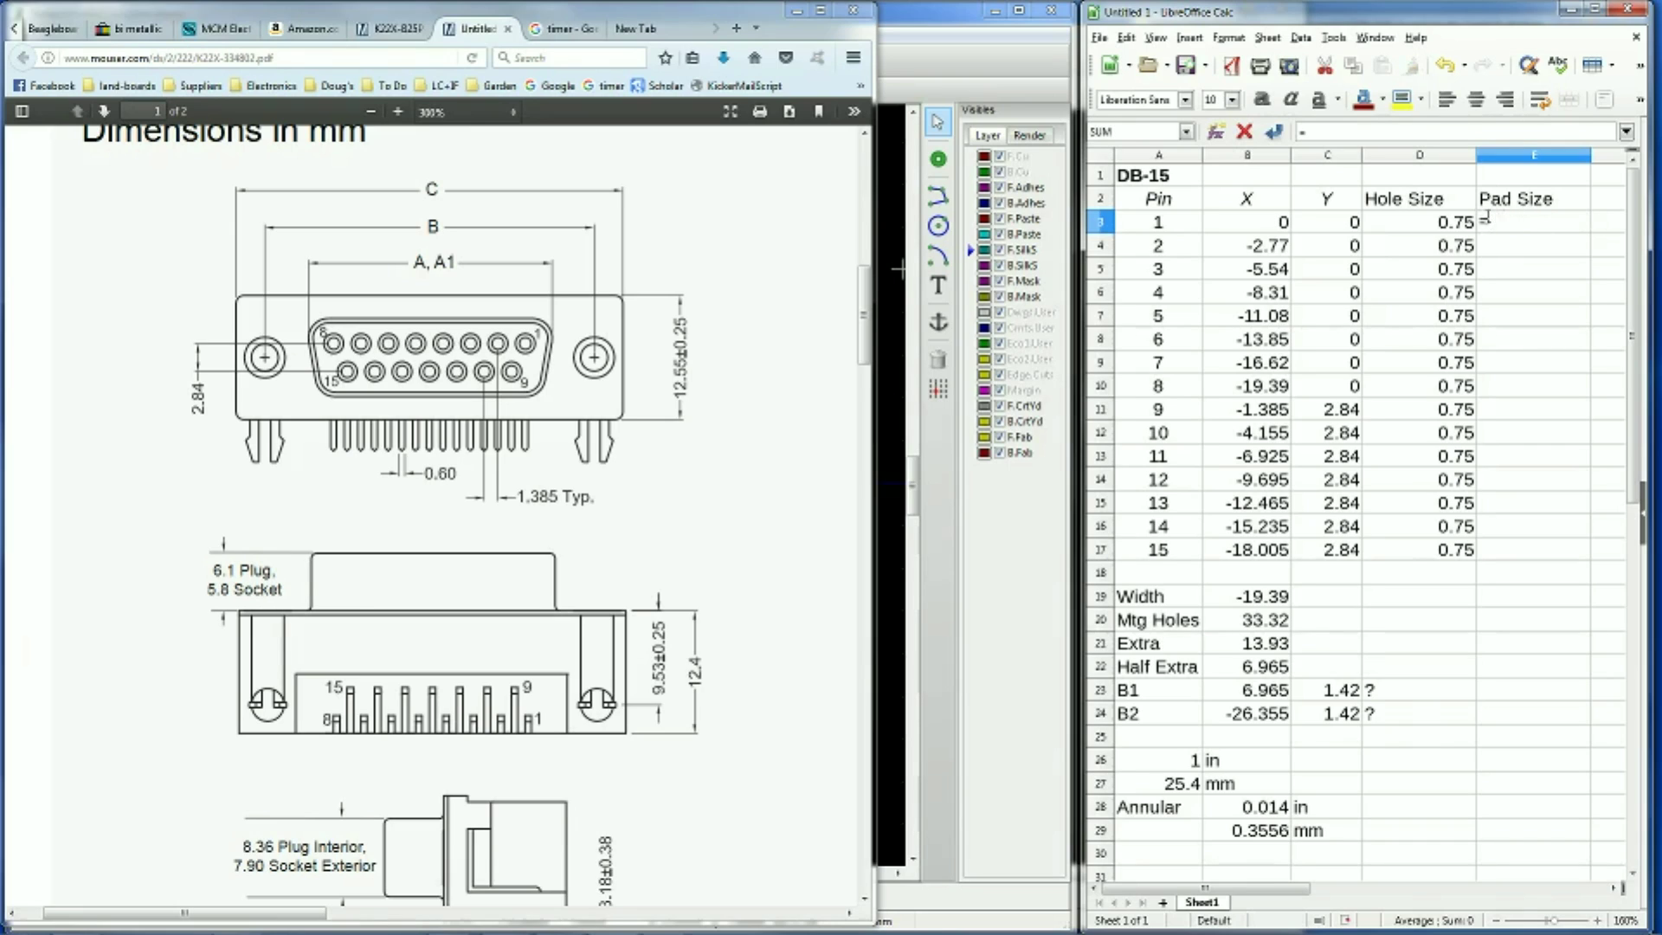
click(1443, 229)
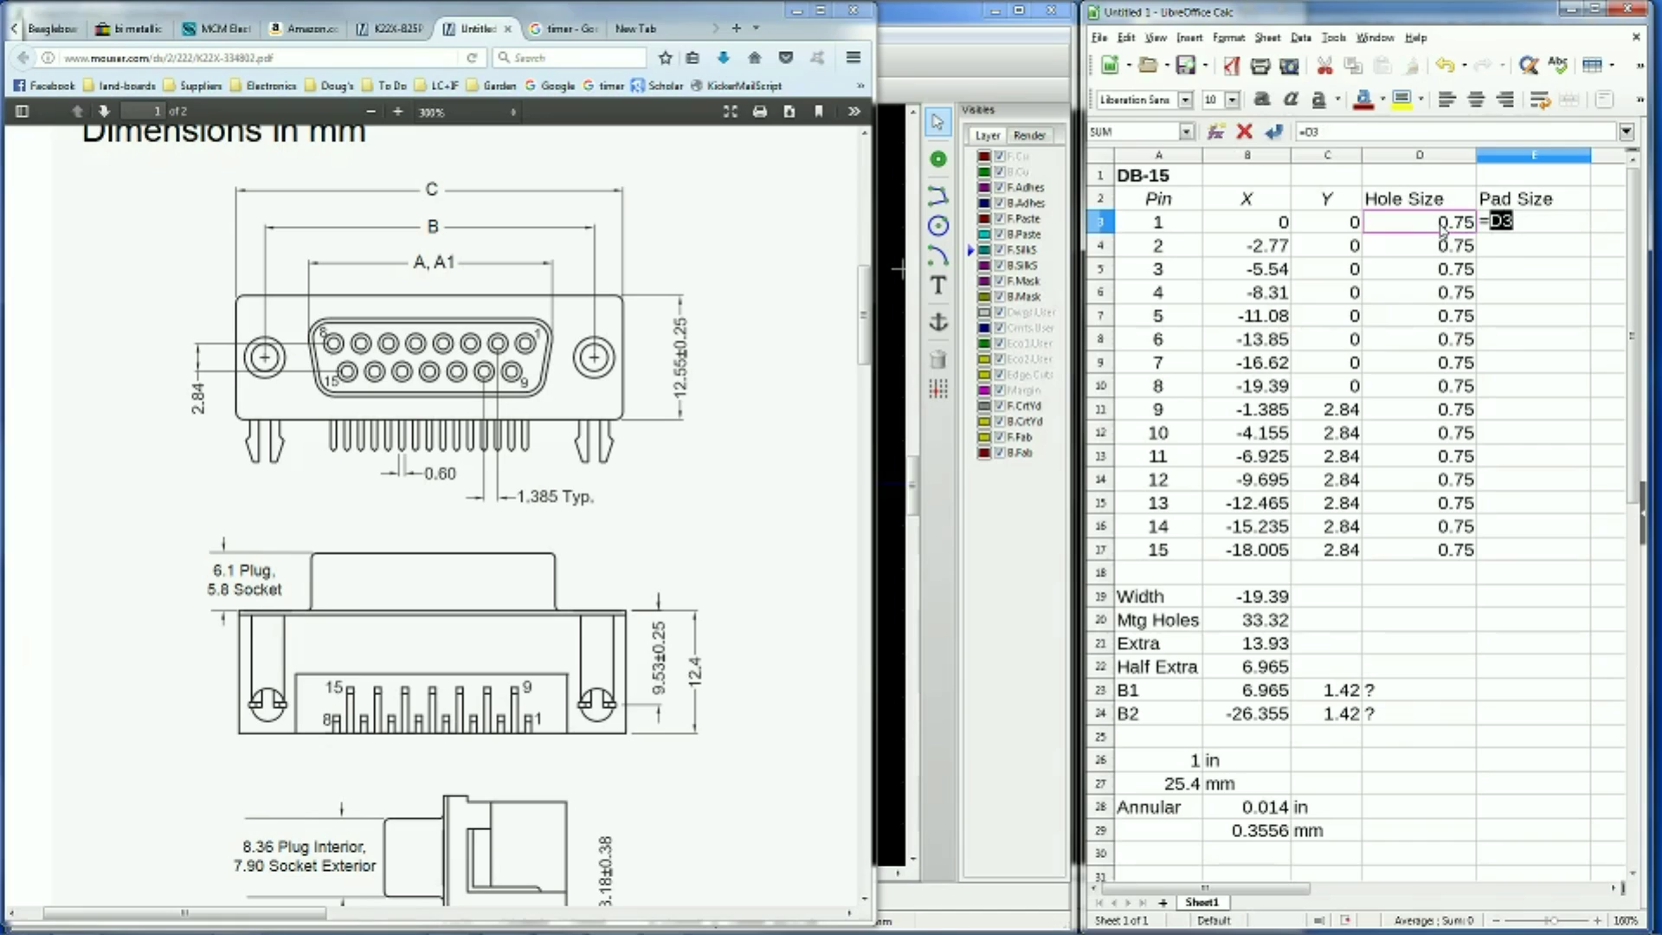
text(+(12)
key(BackSpace)
key(BackSpace)
text(2*)
click(1250, 833)
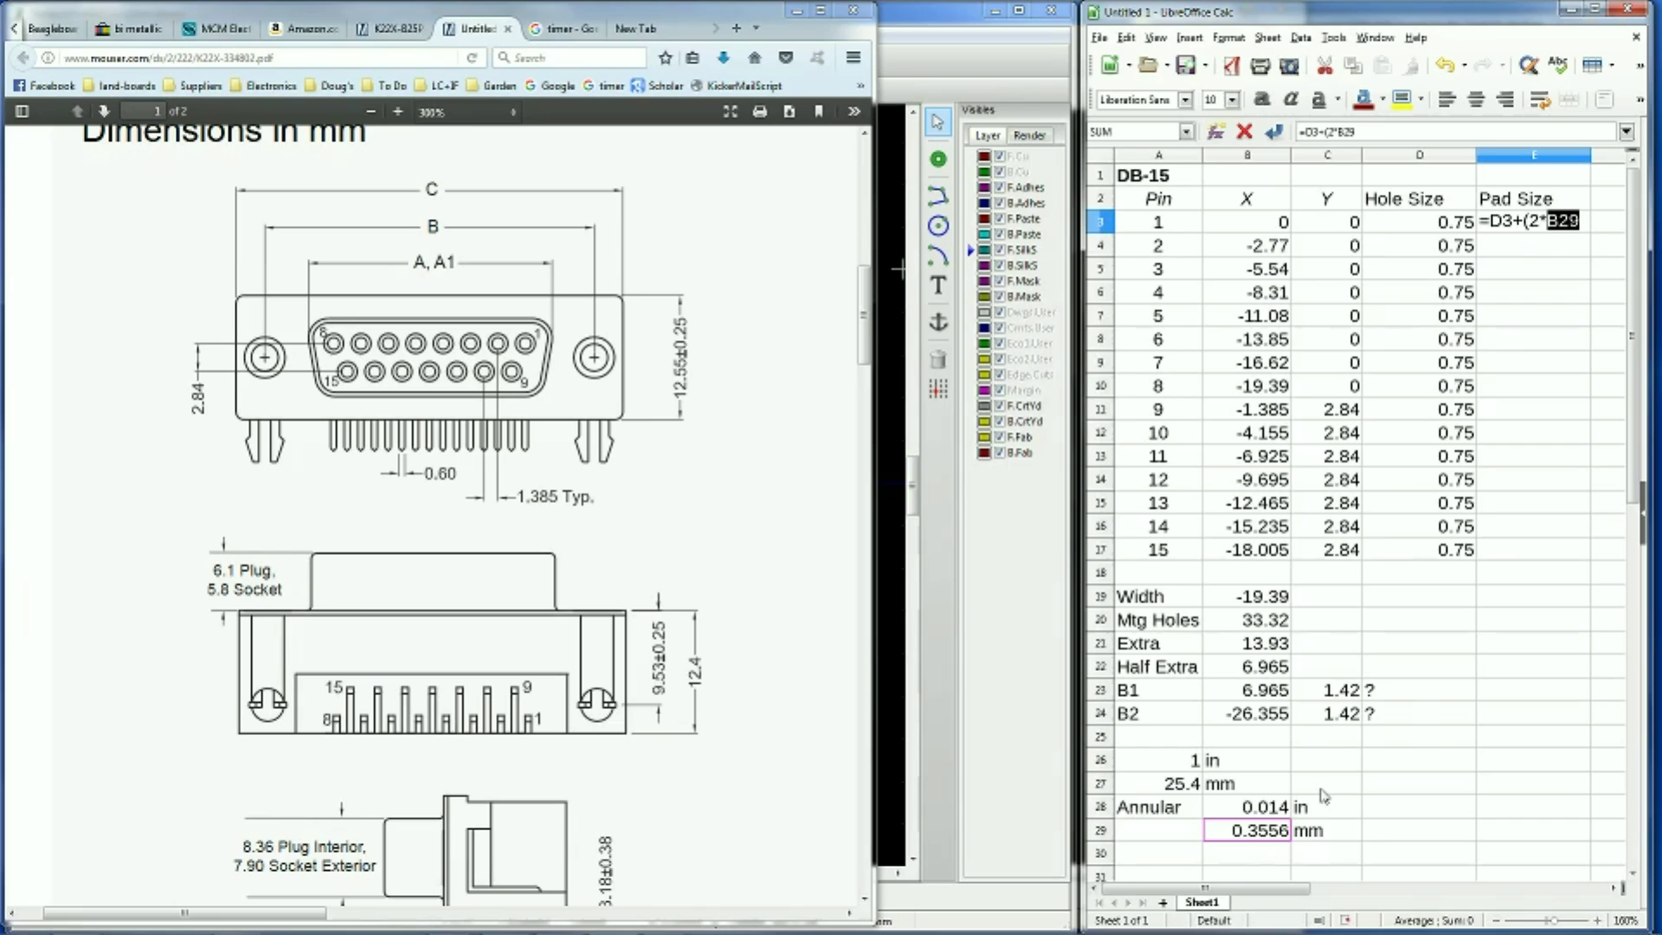
text())
key(Return)
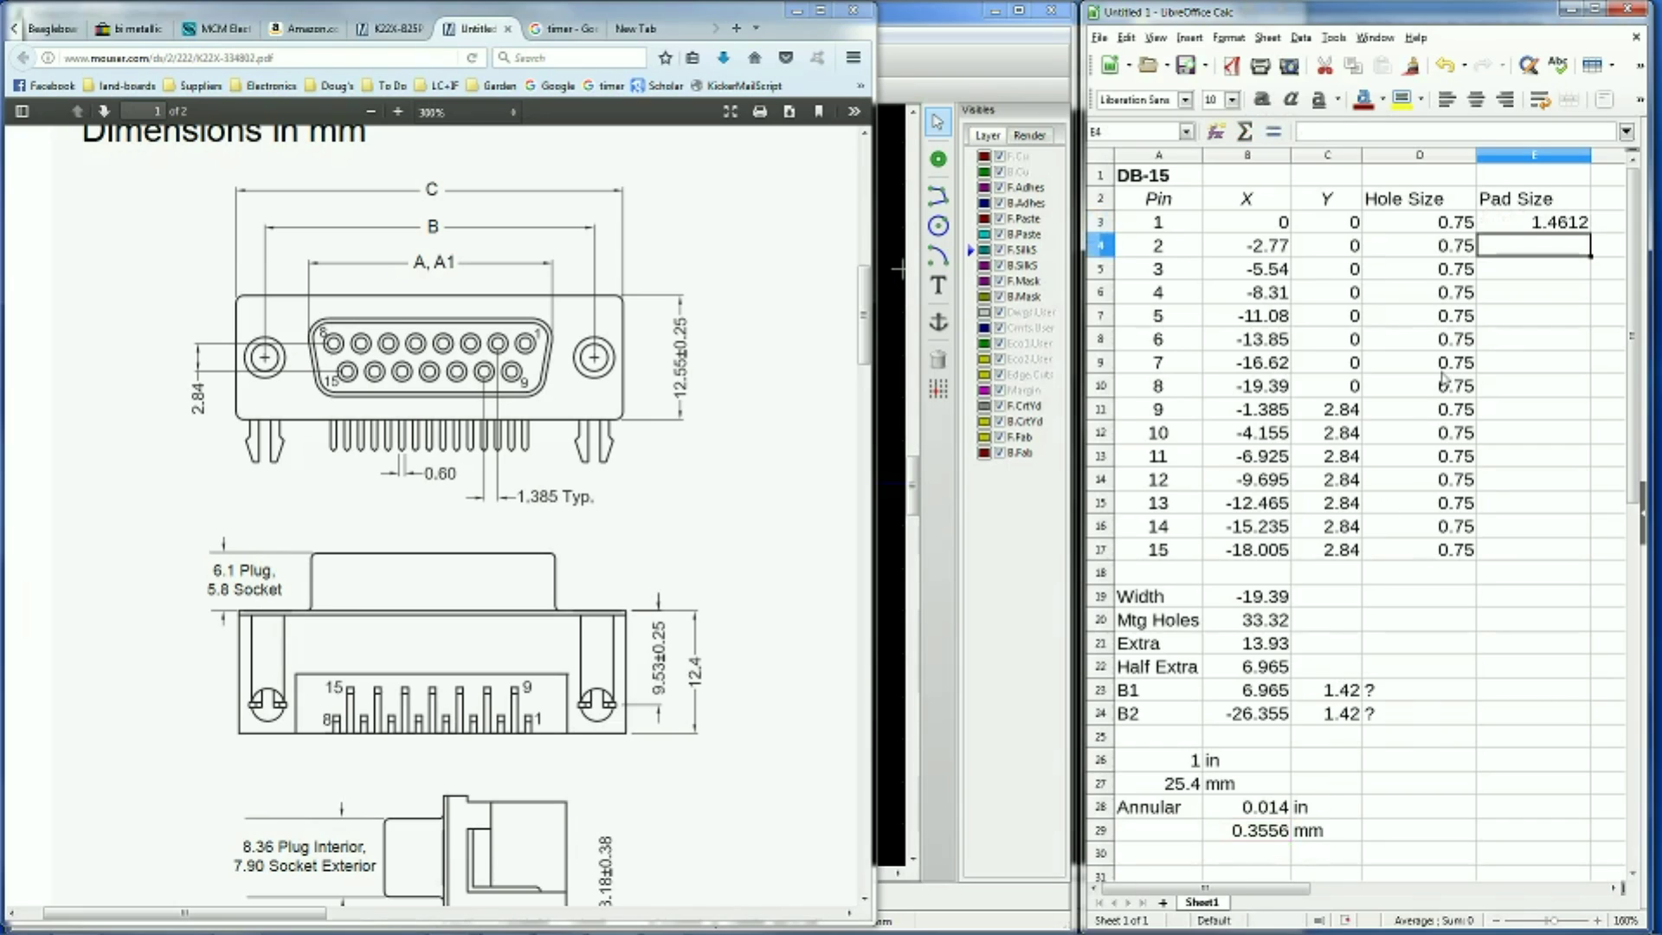
click(1538, 223)
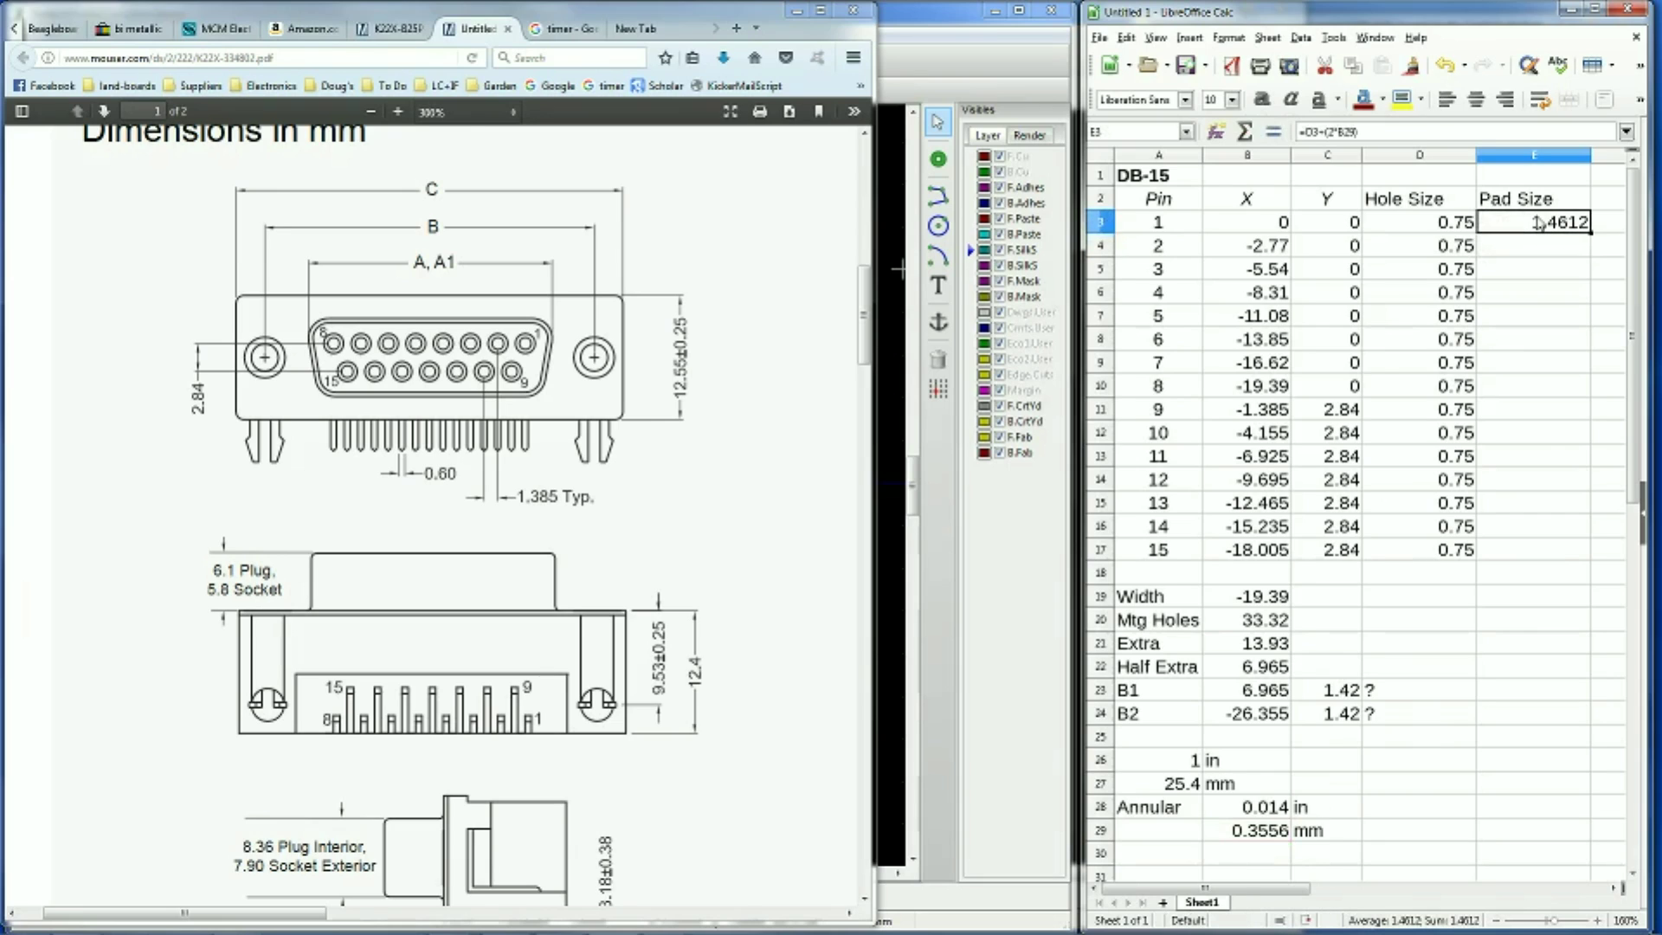
drag(1590, 233, 1558, 550)
Examine the datasheet drawings and shell size table for the mounting hole diameter missing in D23 and D24
click(1419, 690)
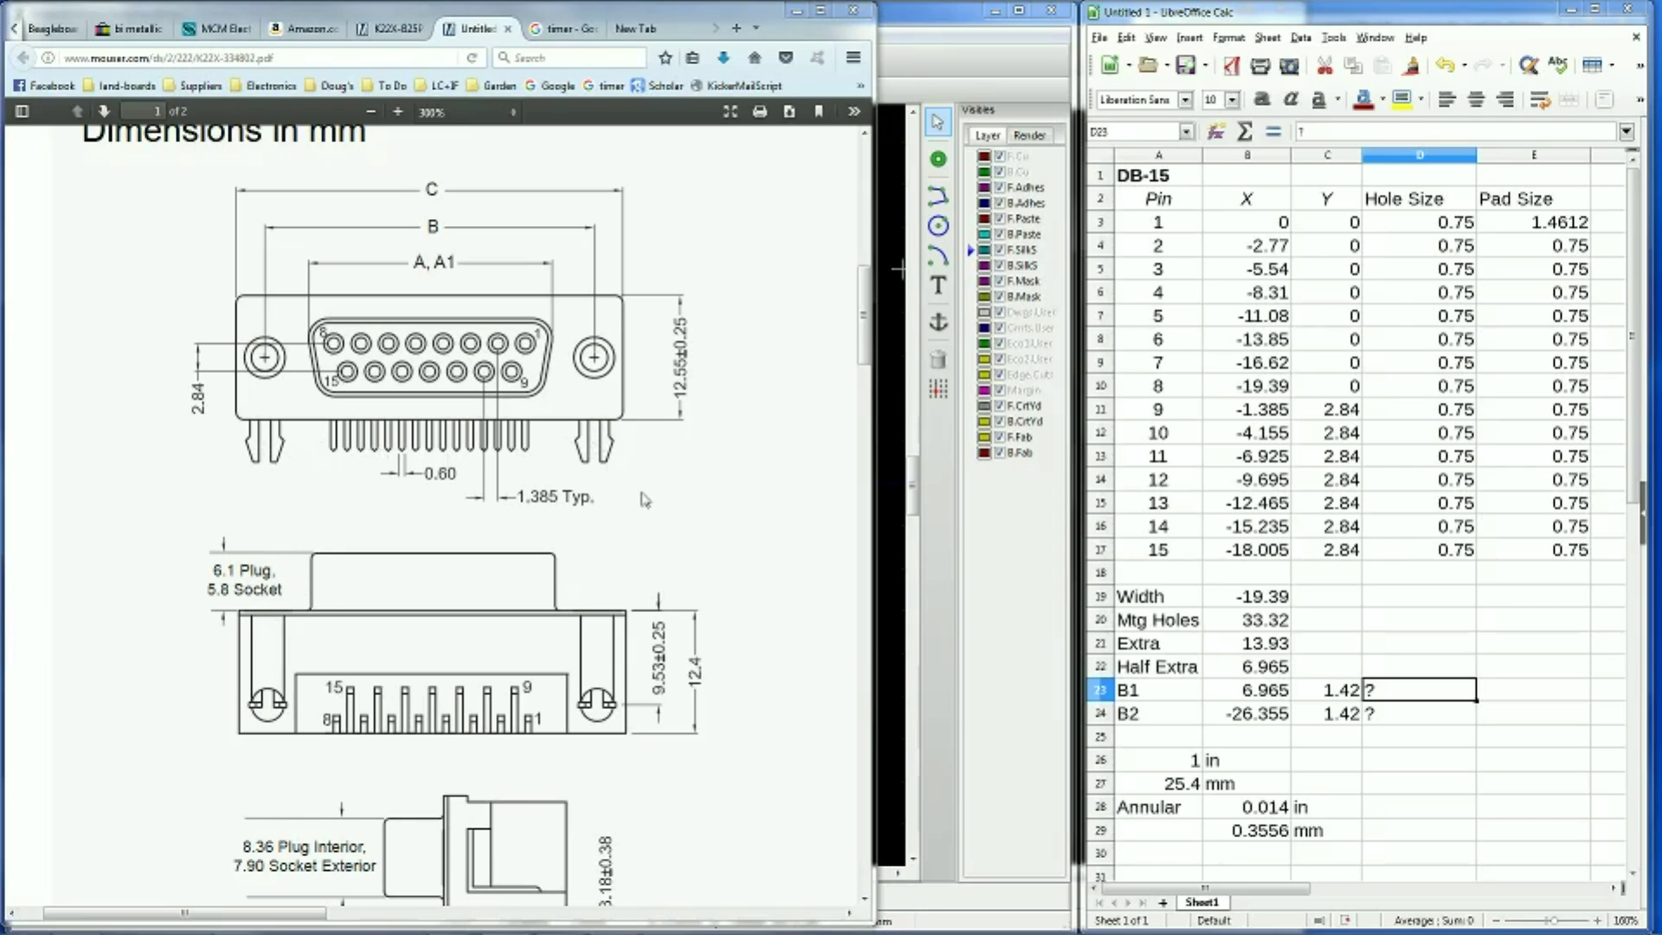
scroll(594, 446, down, 3)
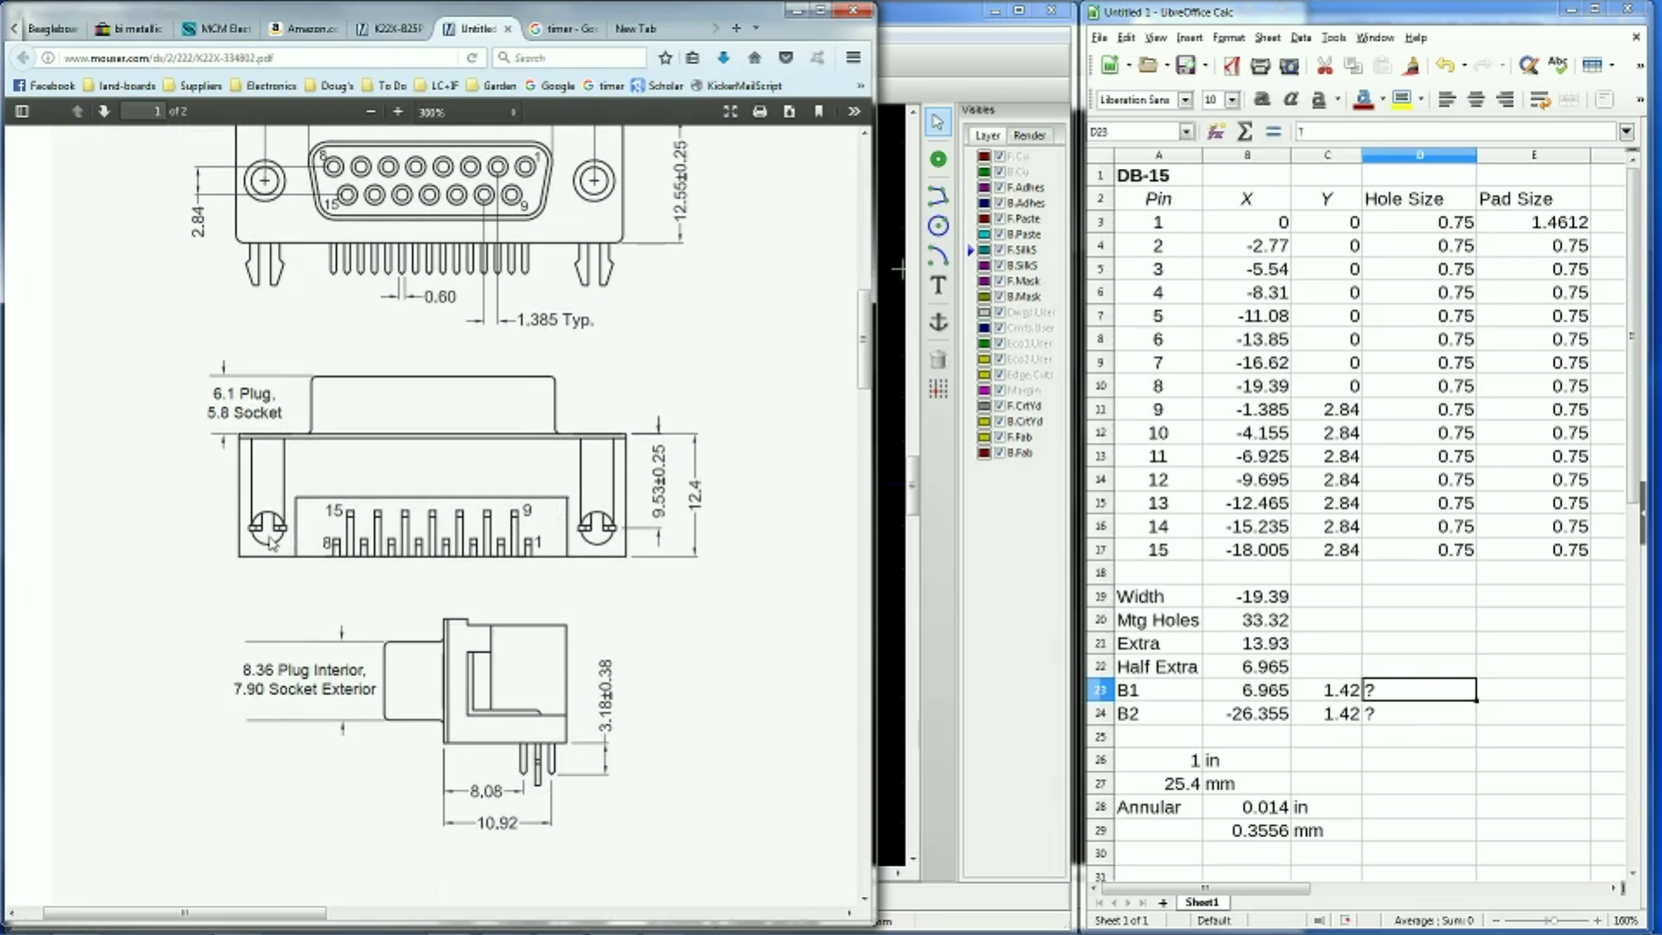
scroll(584, 530, down, 3)
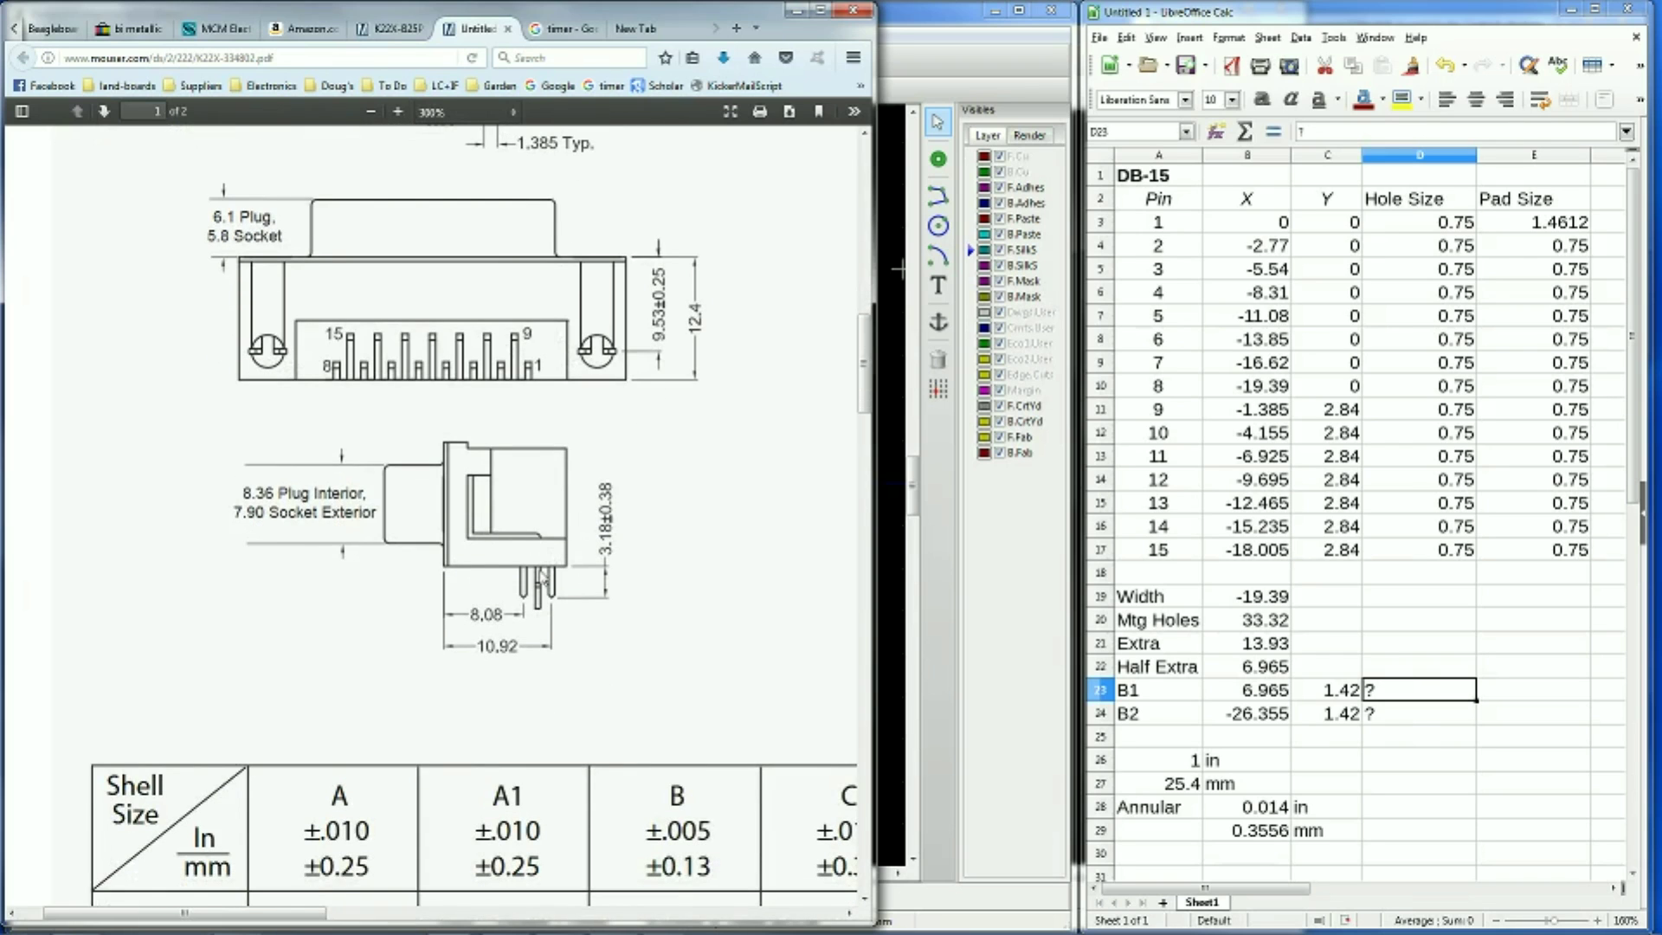
scroll(541, 590, down, 1)
scroll(540, 590, down, 8)
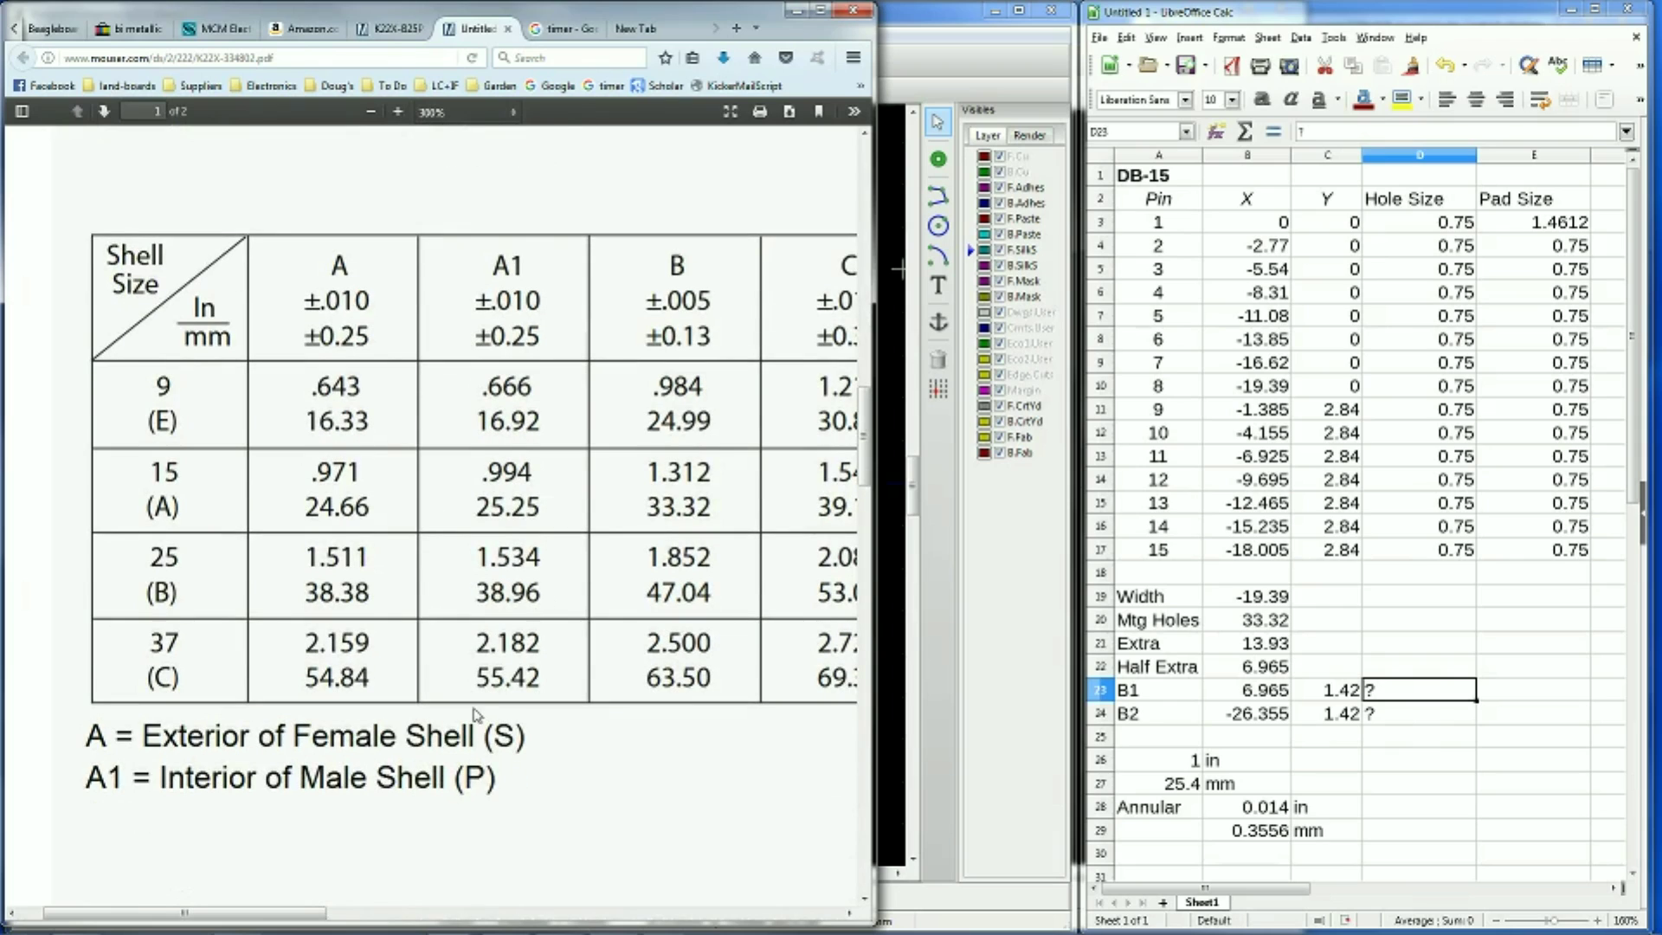
mouse_move(323, 917)
mouse_down()
mouse_move(394, 917)
mouse_move(319, 917)
mouse_up()
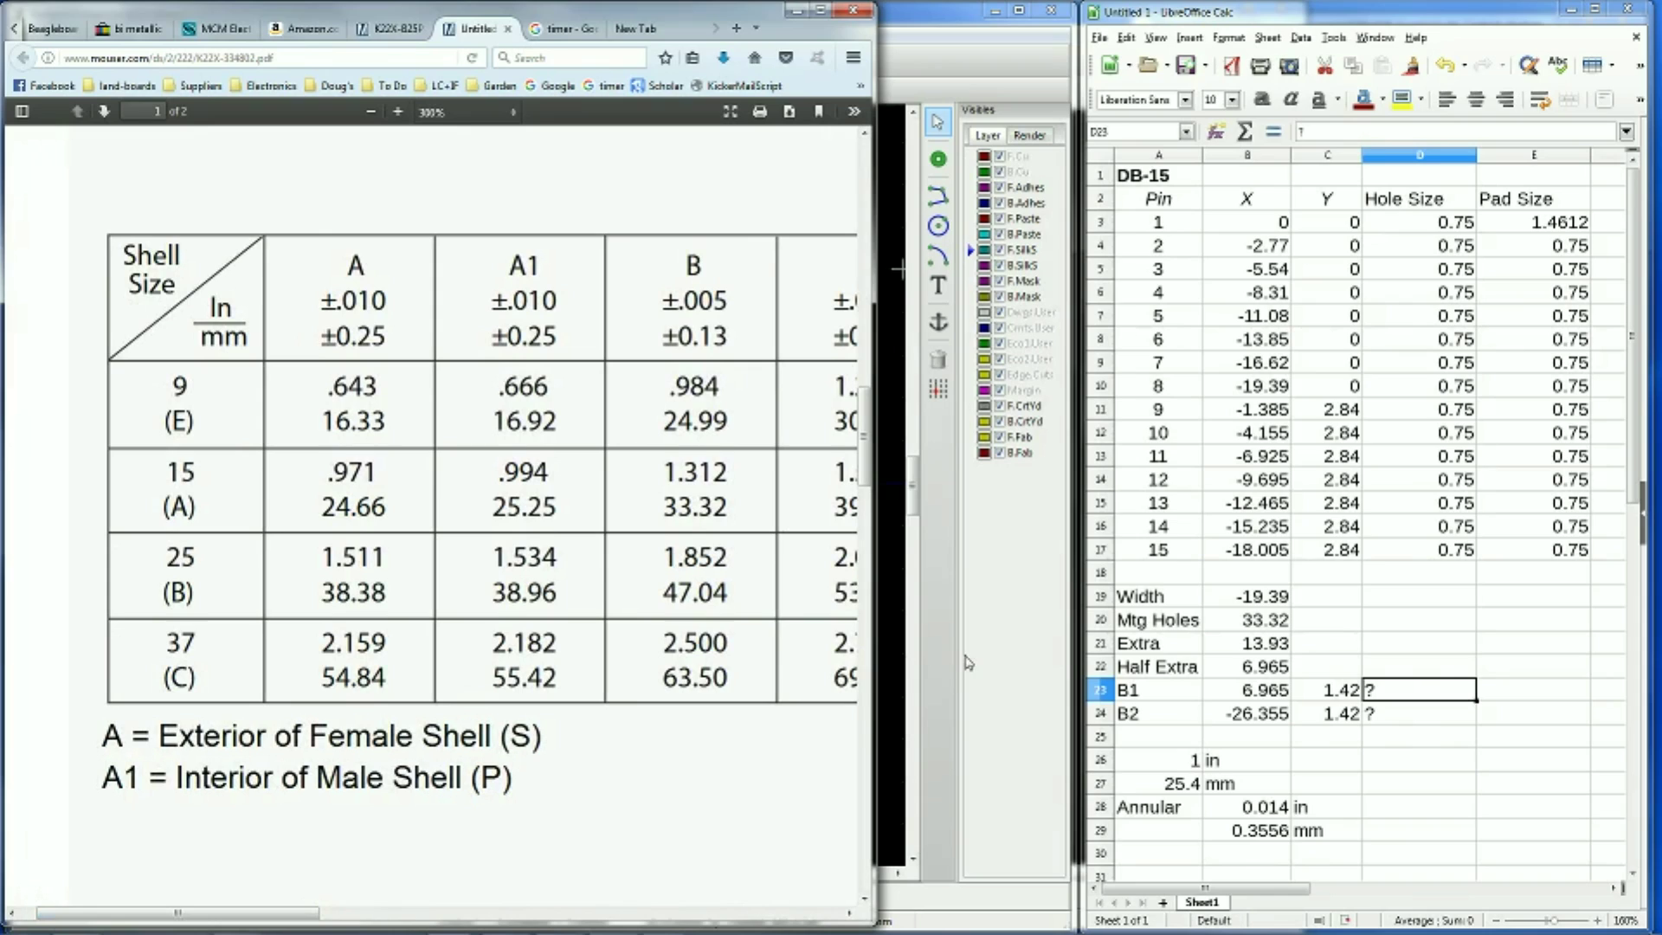
click(1388, 712)
click(1395, 692)
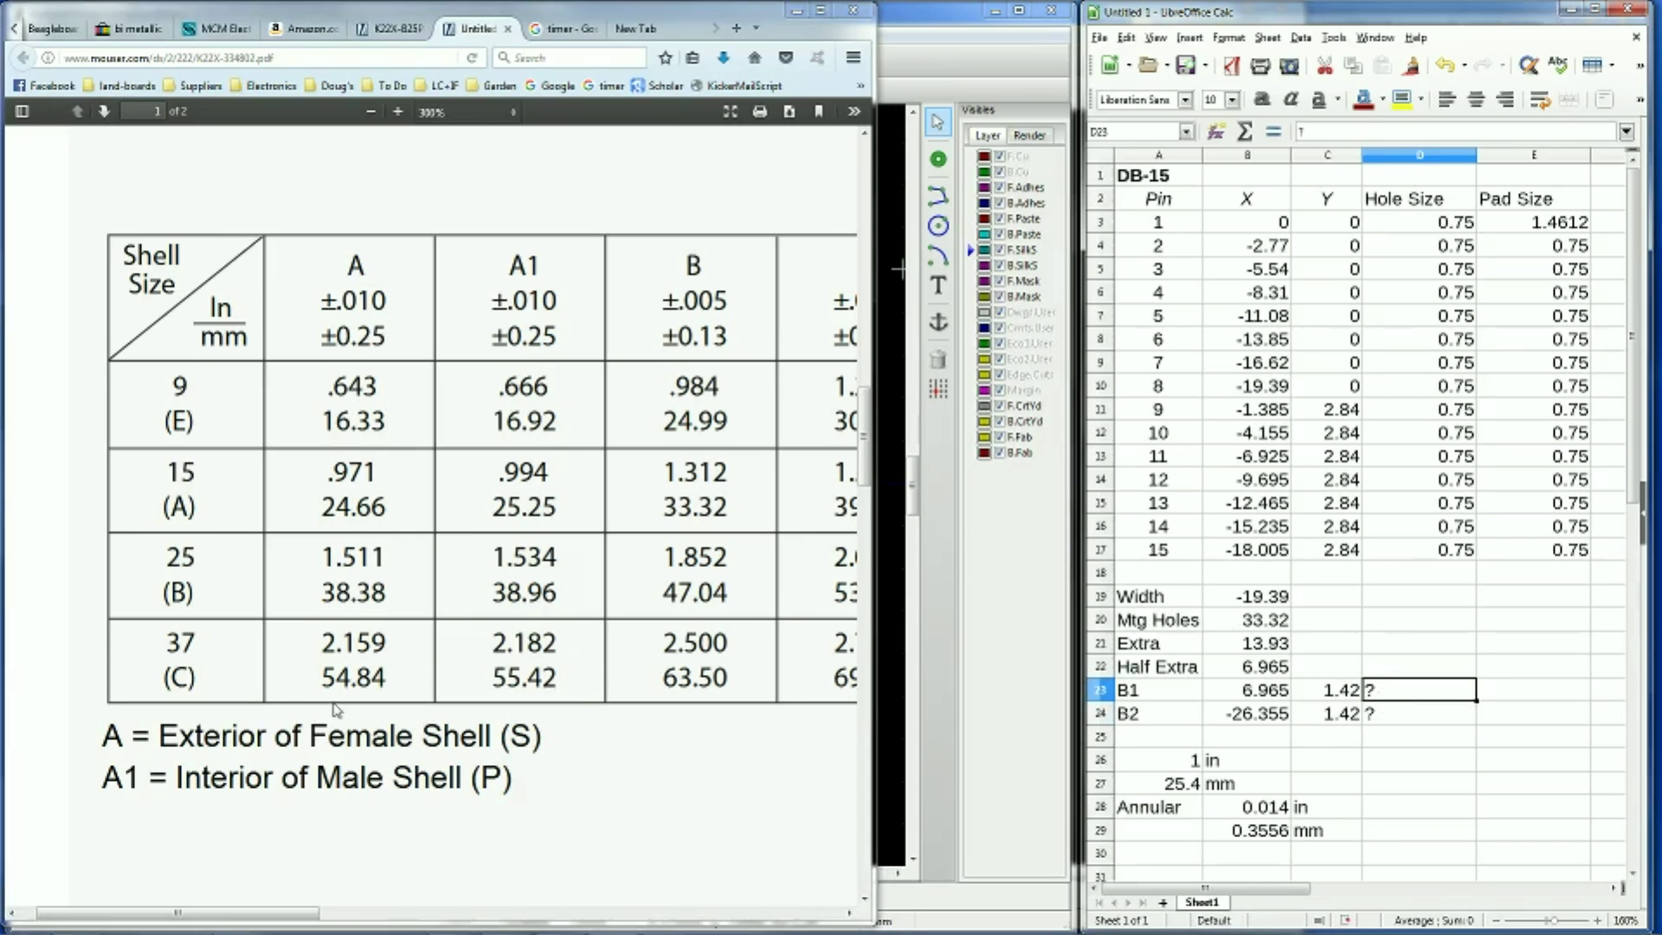
Switch to KiCad Pcbnew, open the Footprint Editor and create a new footprint named DB-15
key(alt+Tab)
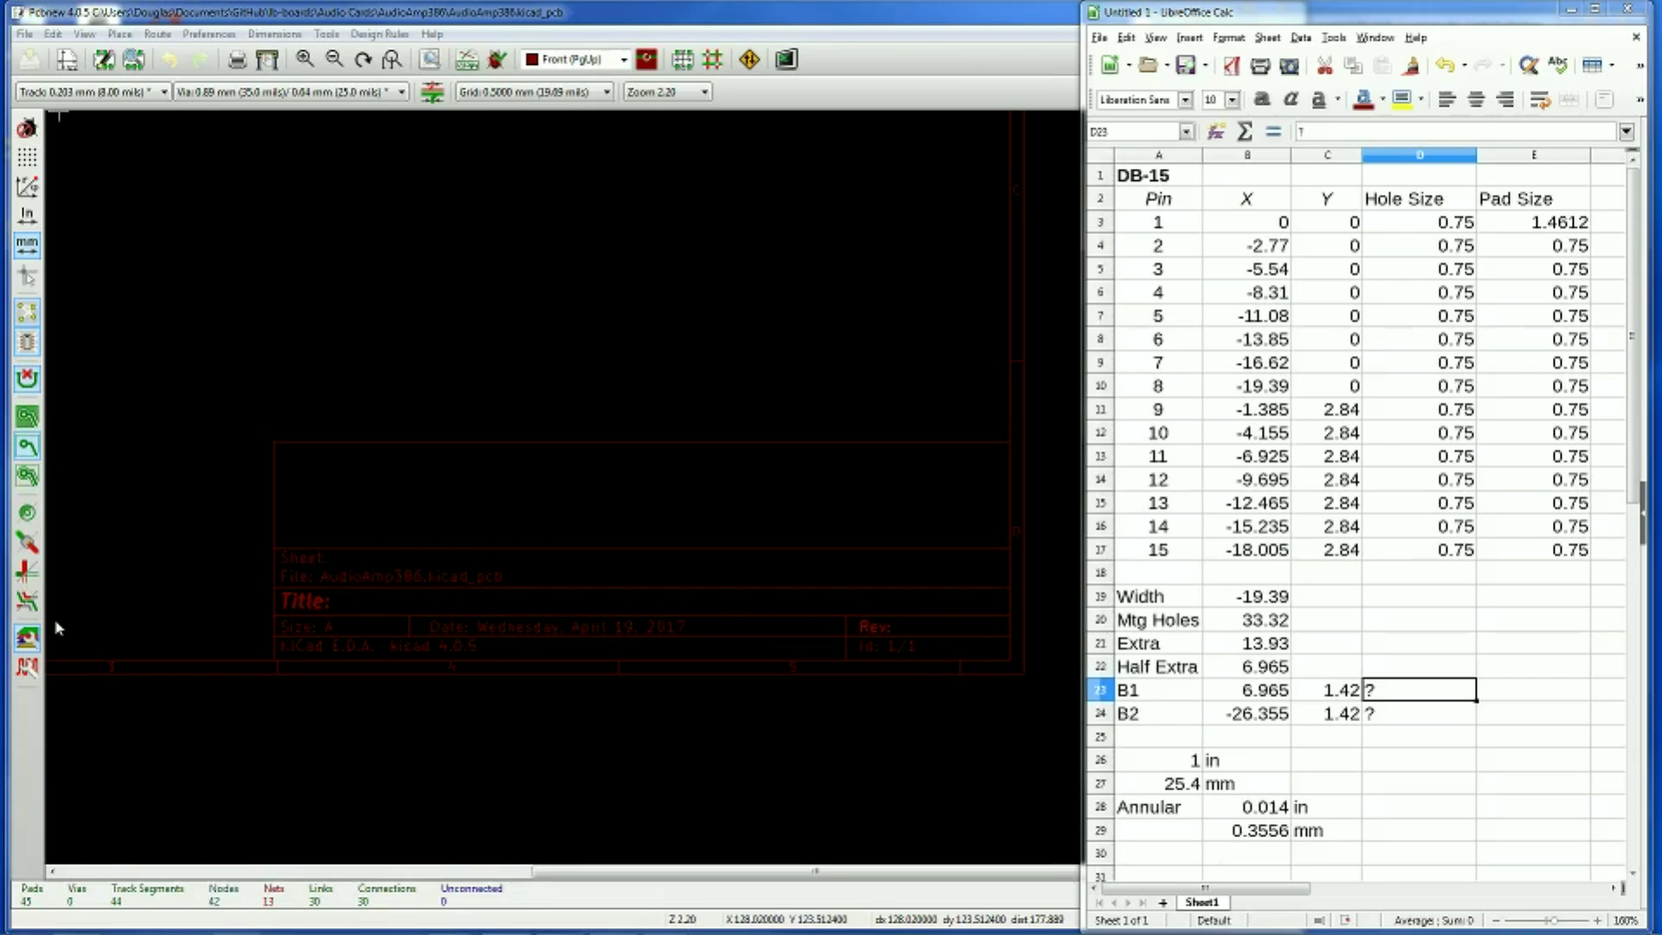
click(104, 59)
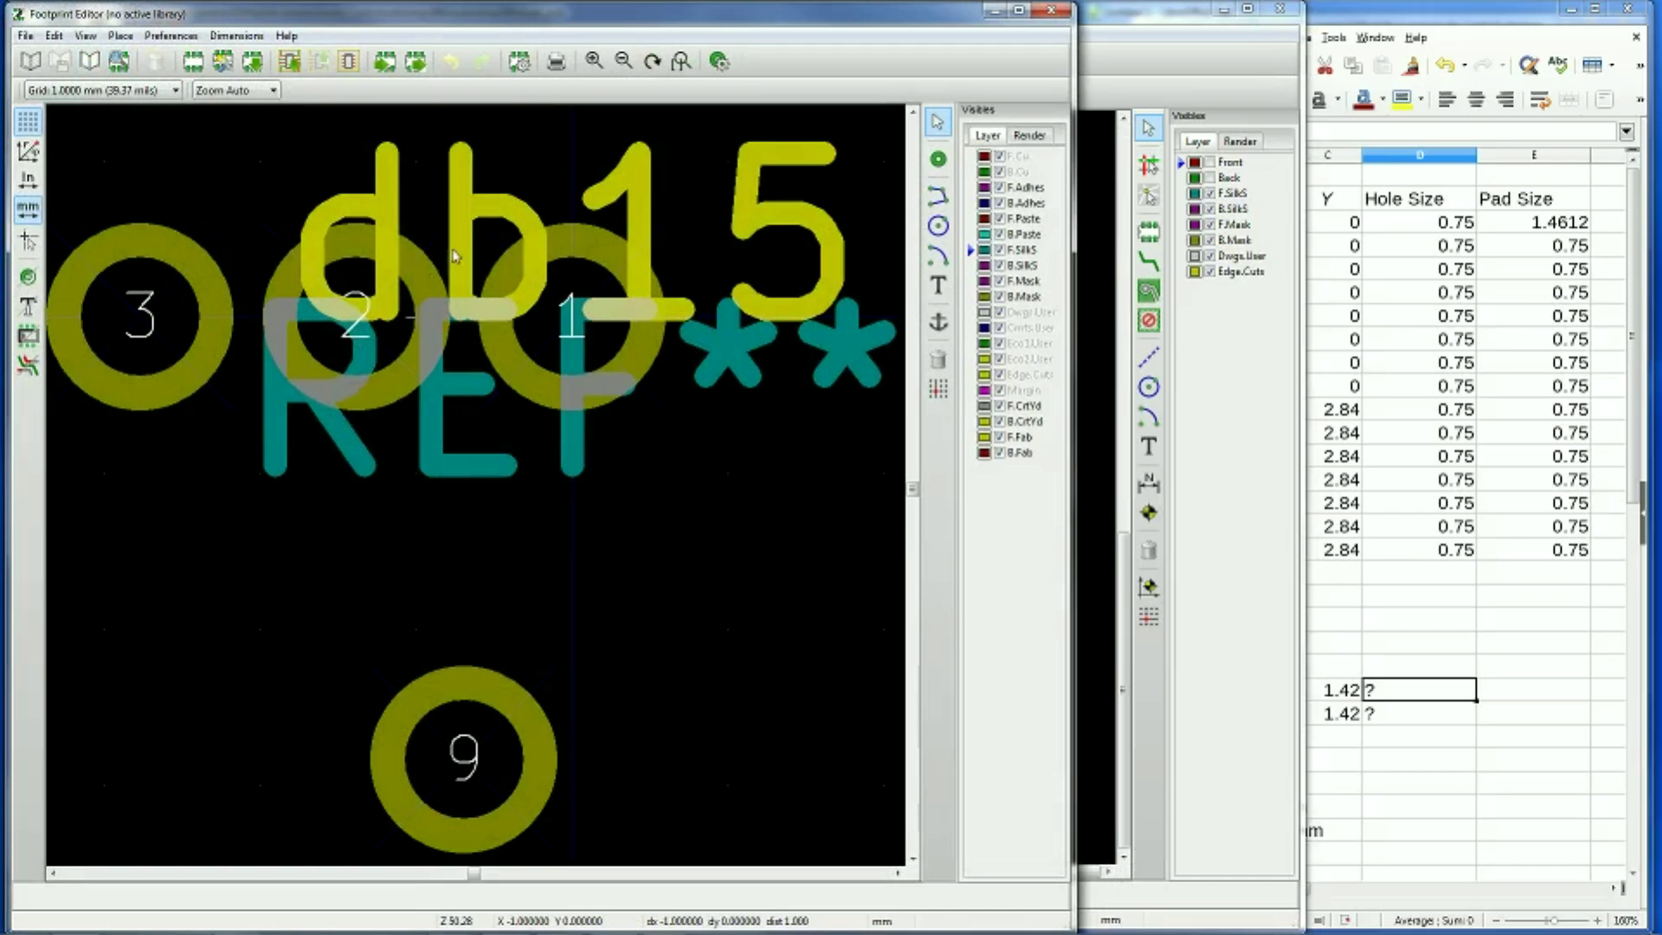
click(192, 62)
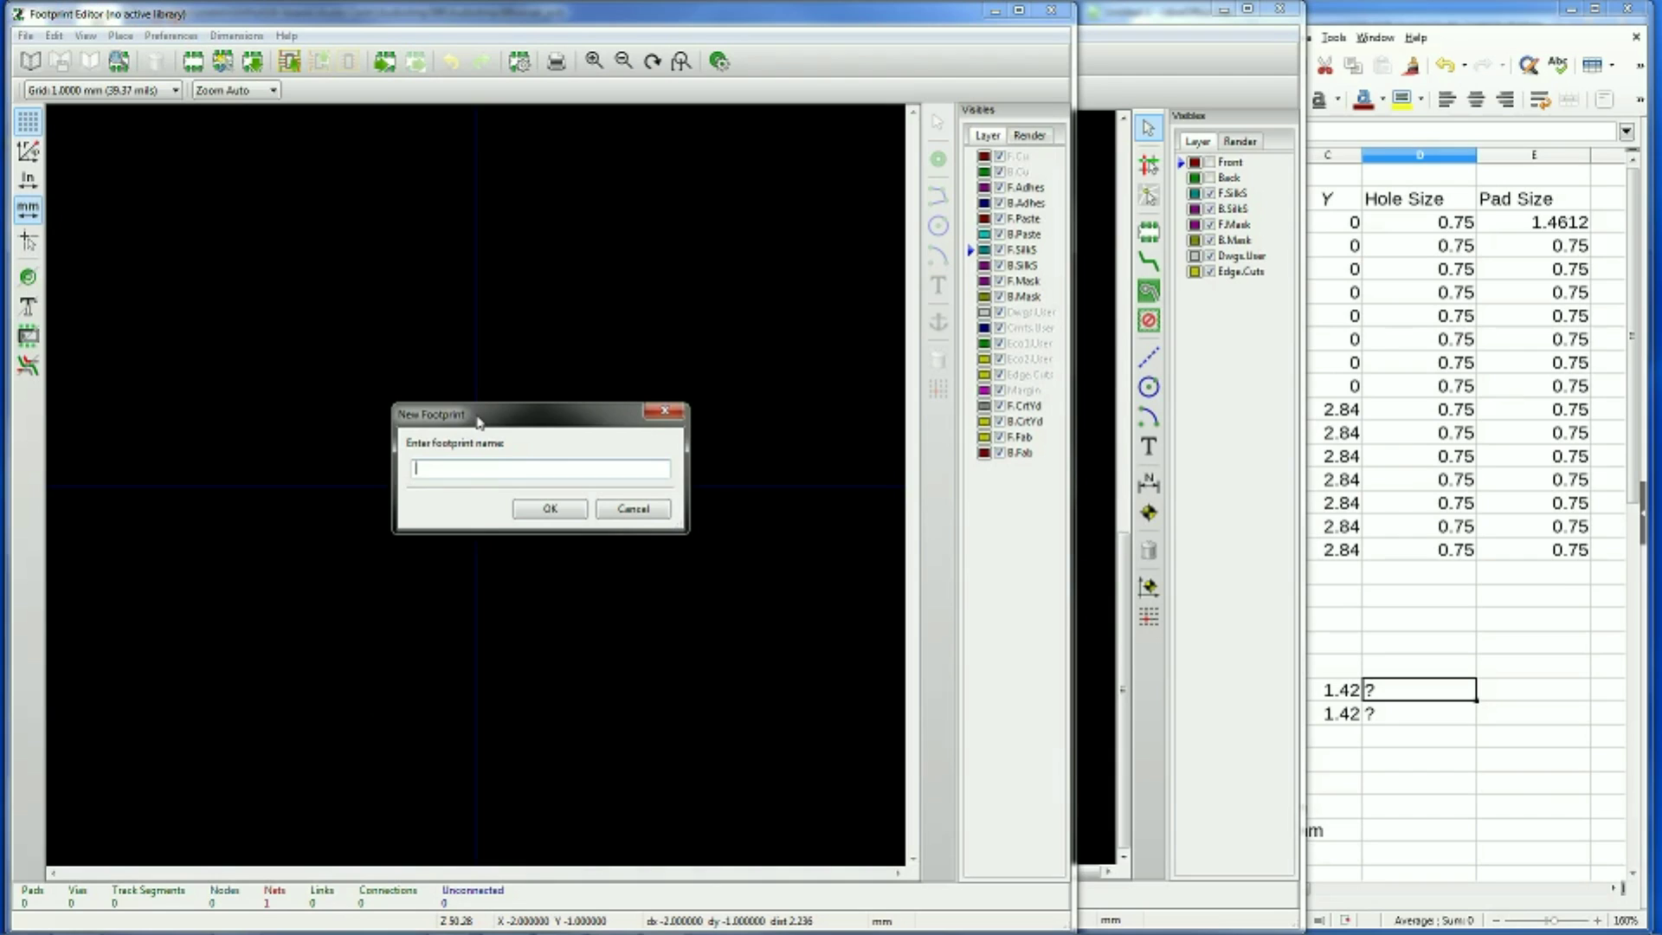
text(D)
key(Return)
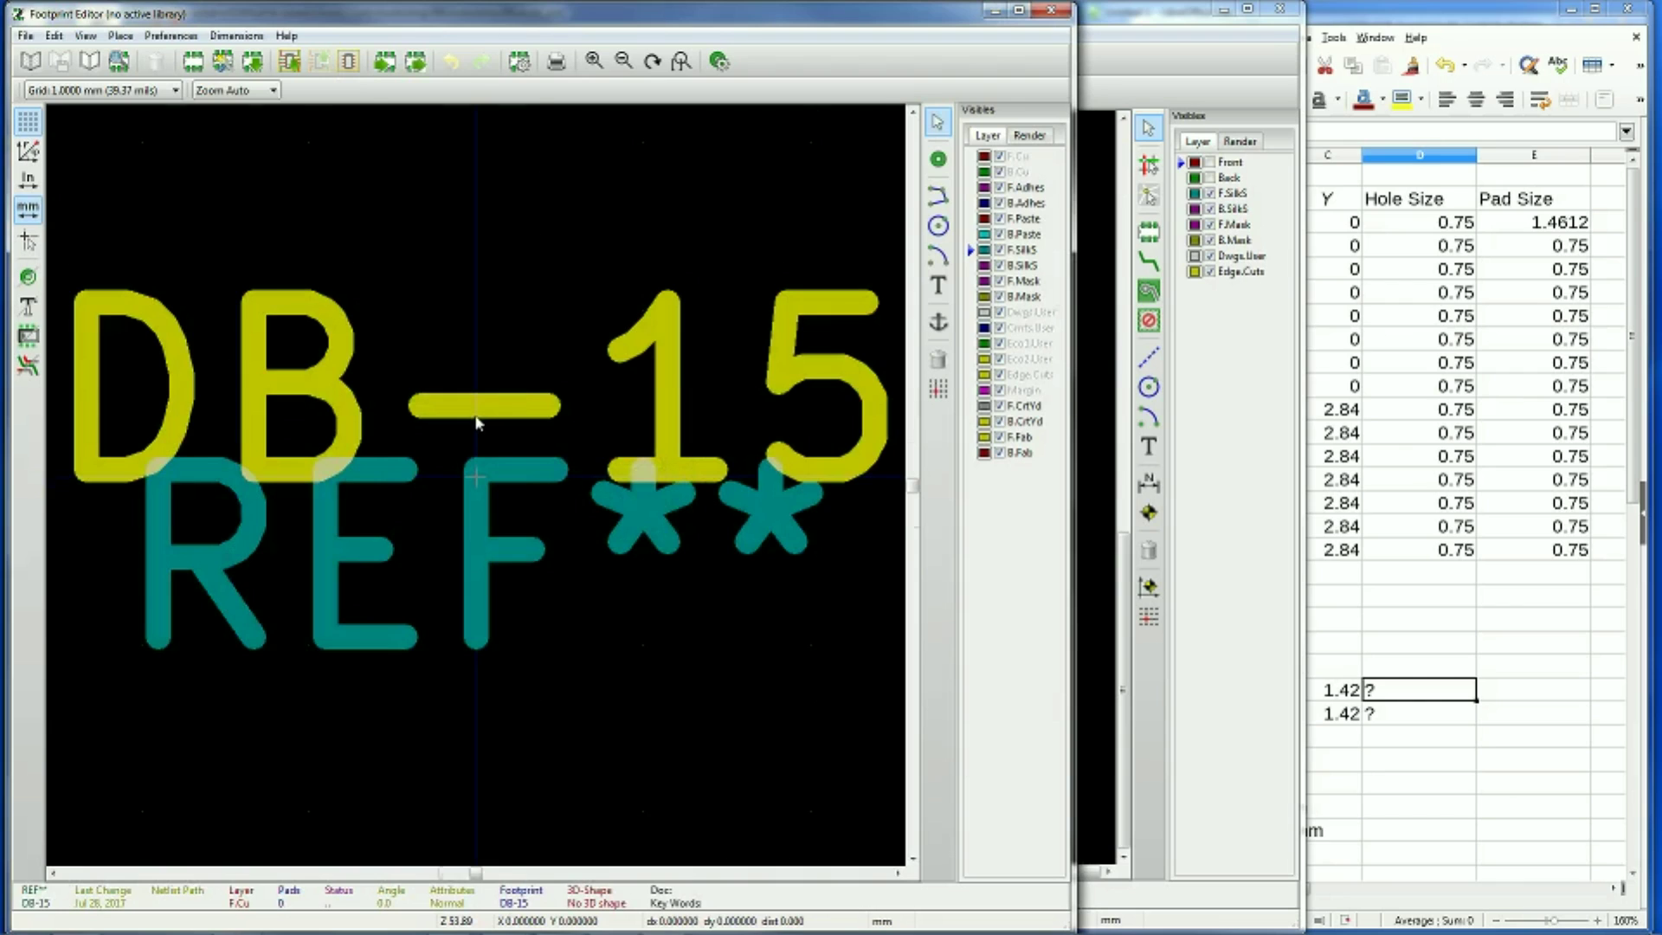
Set the footprint grid to 1.0000 mm
scroll(477, 495, down, 3)
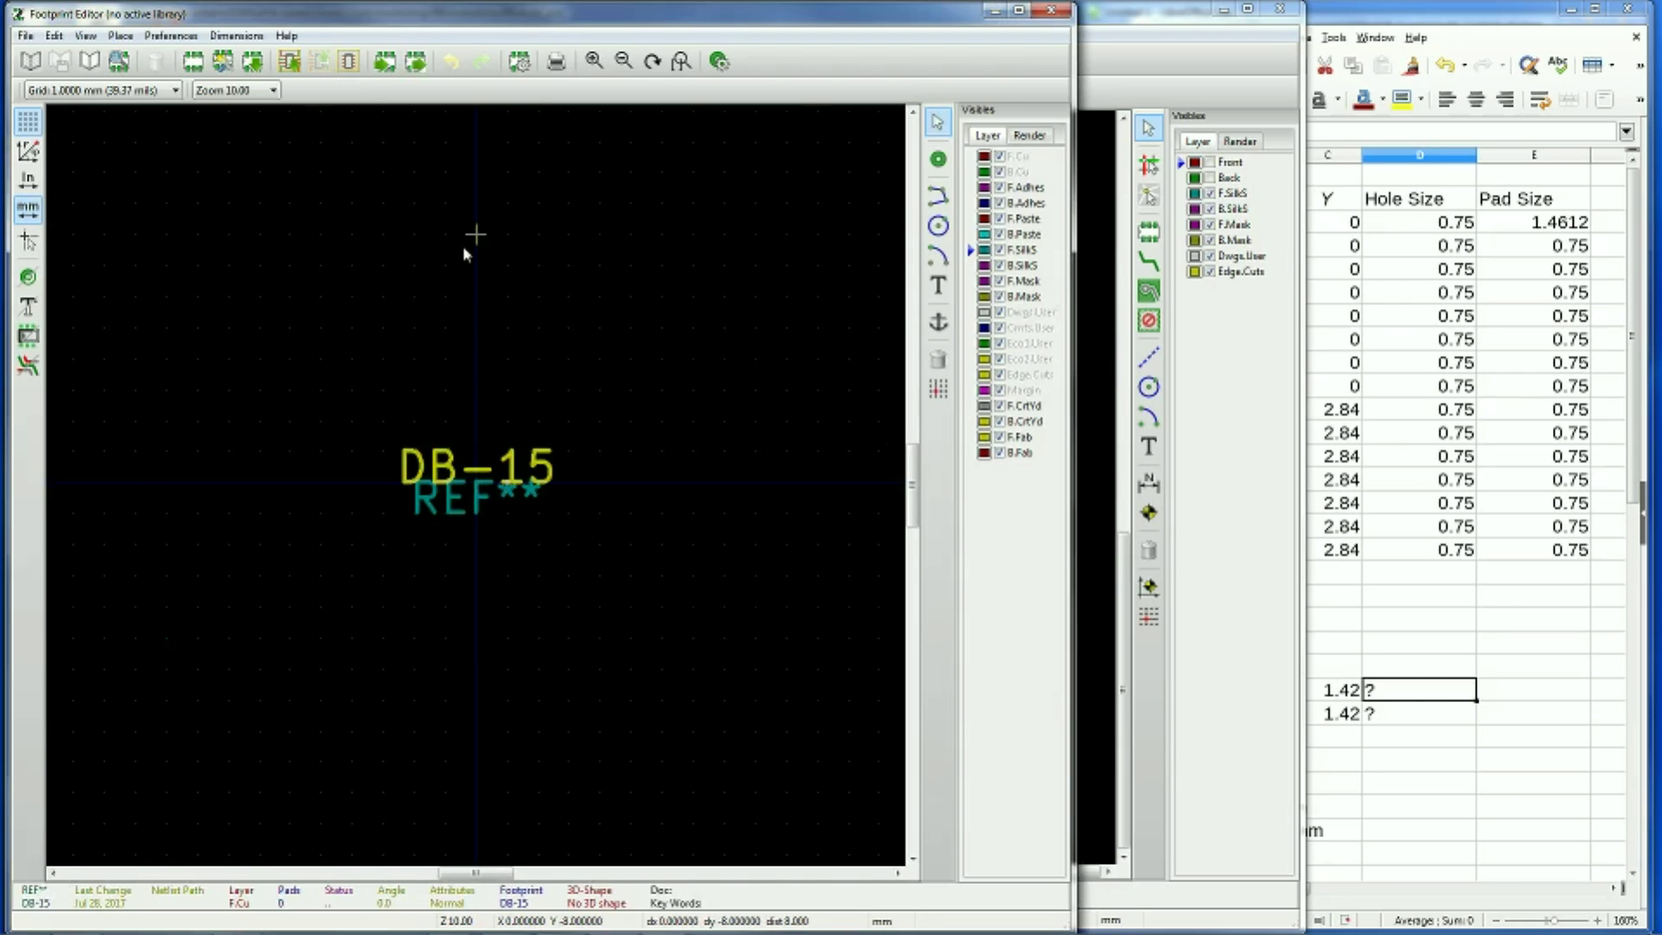
click(158, 90)
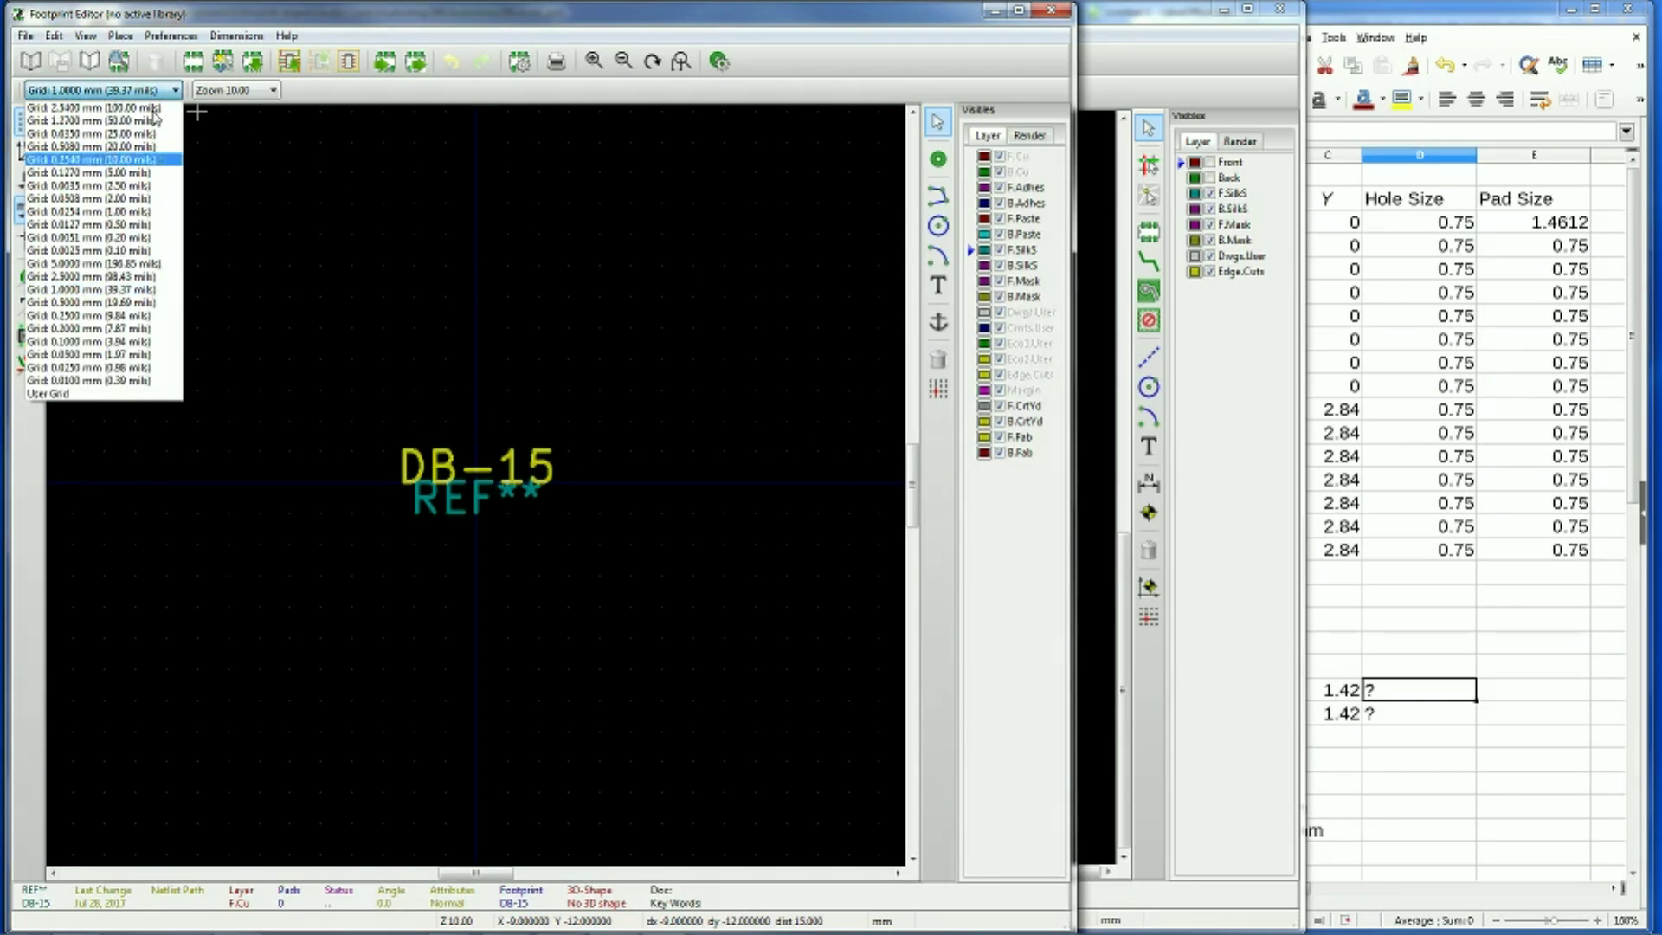
click(133, 290)
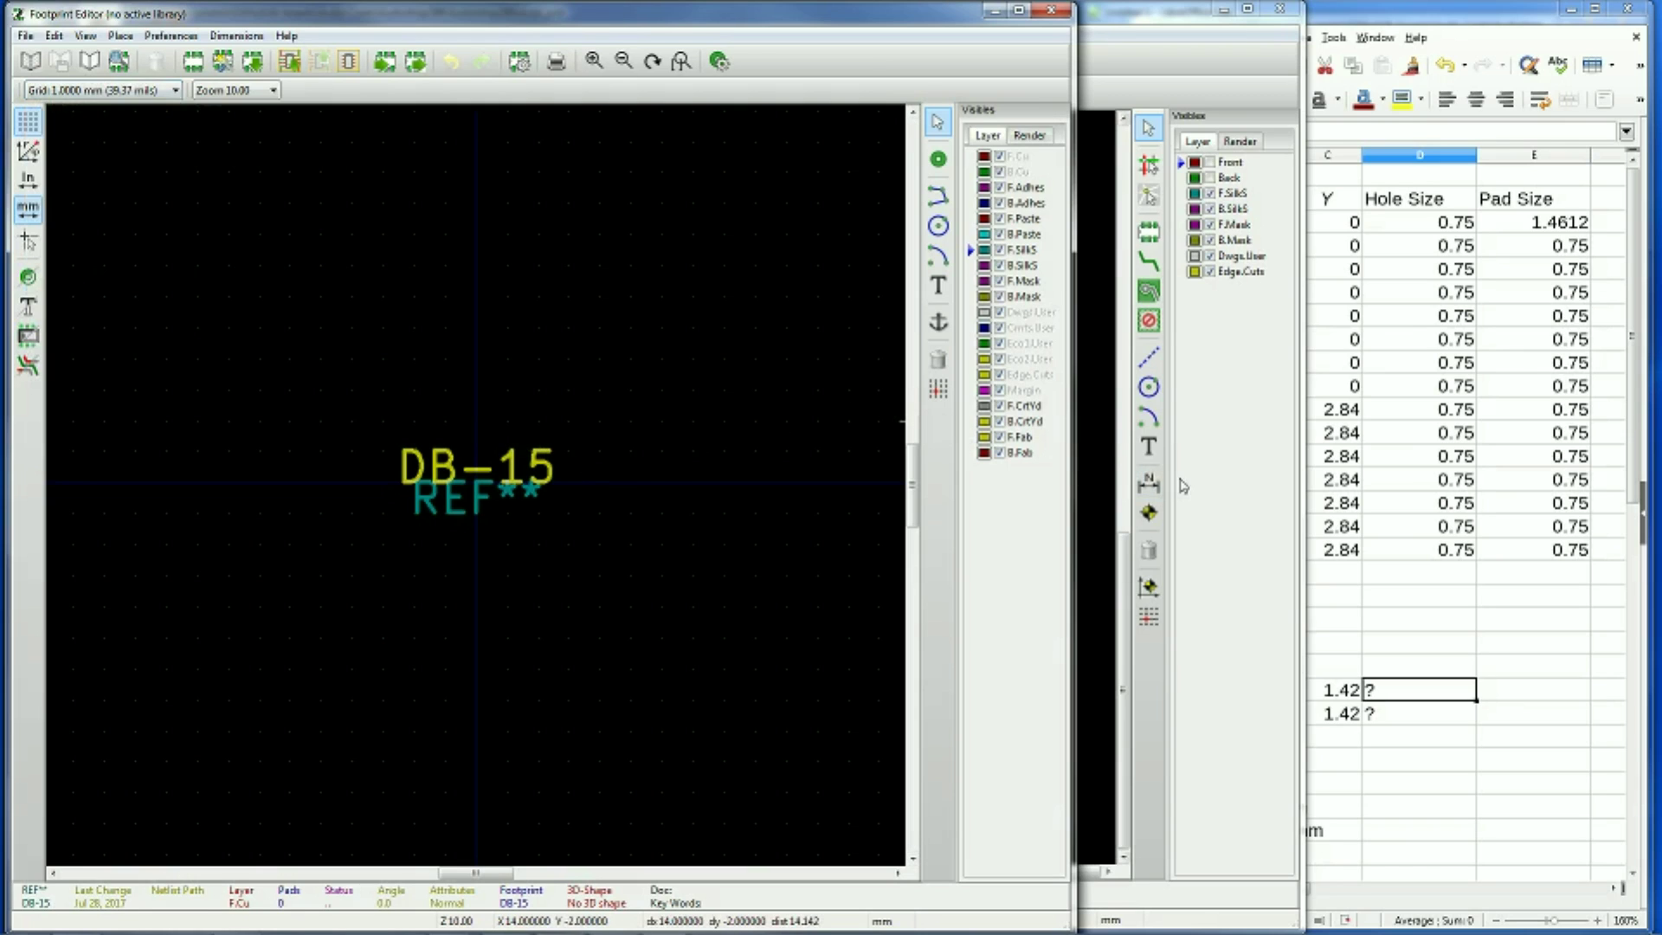
Bring the coordinate spreadsheet into view, place pad 1 at the footprint's origin and open that pad's properties
click(1344, 501)
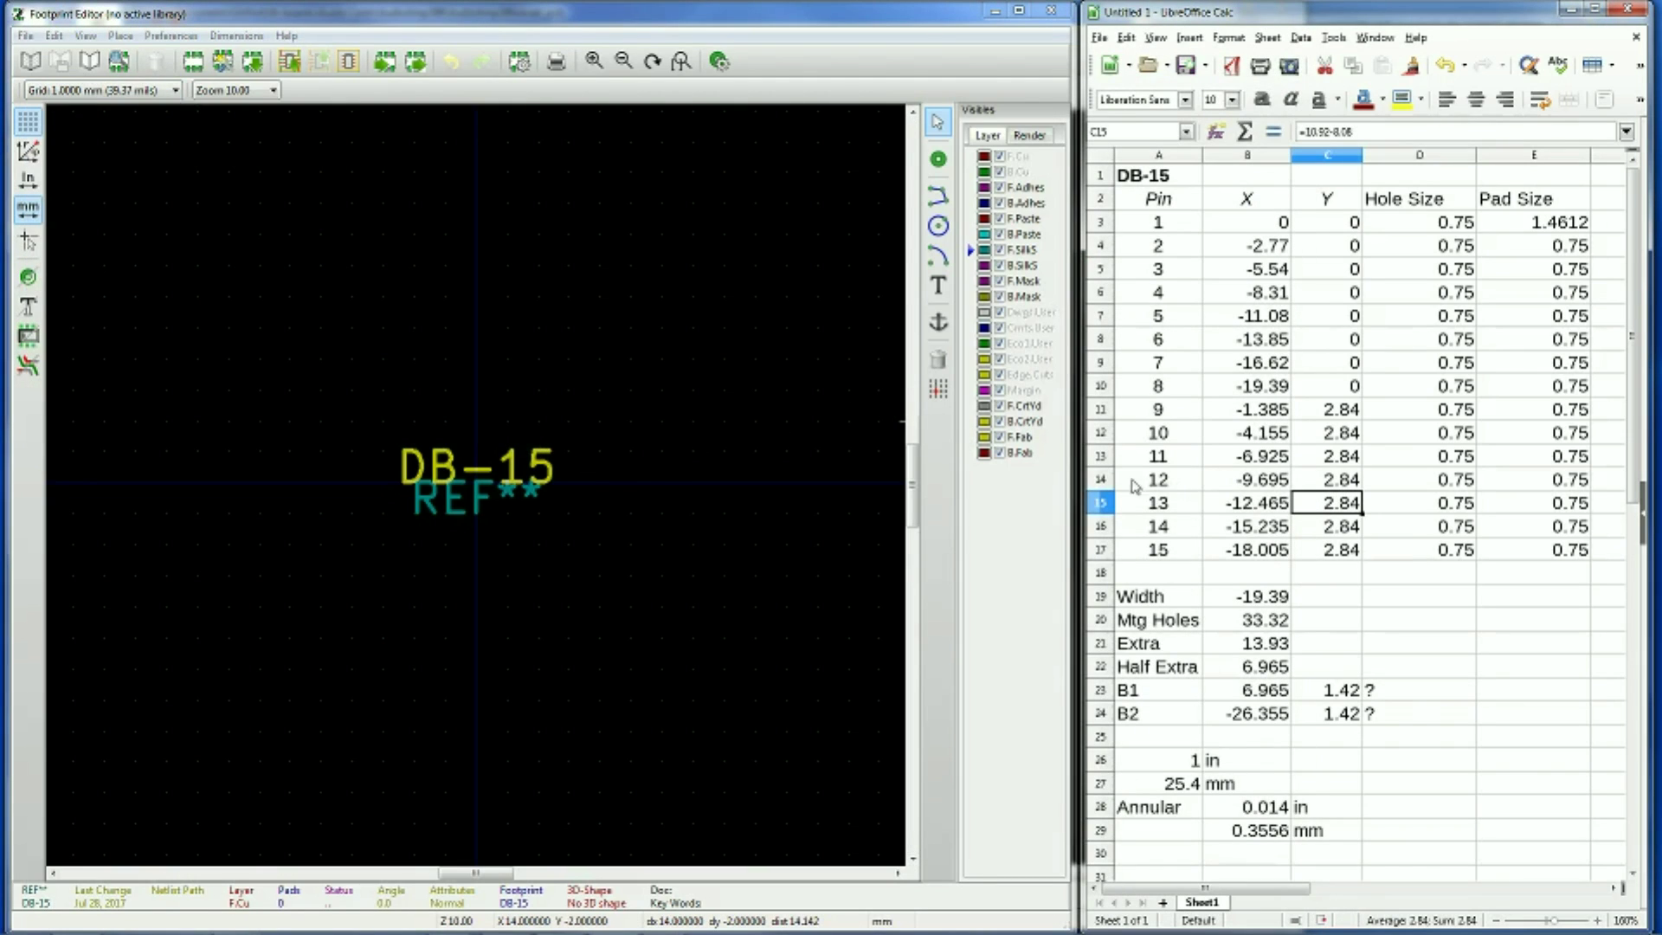
click(938, 160)
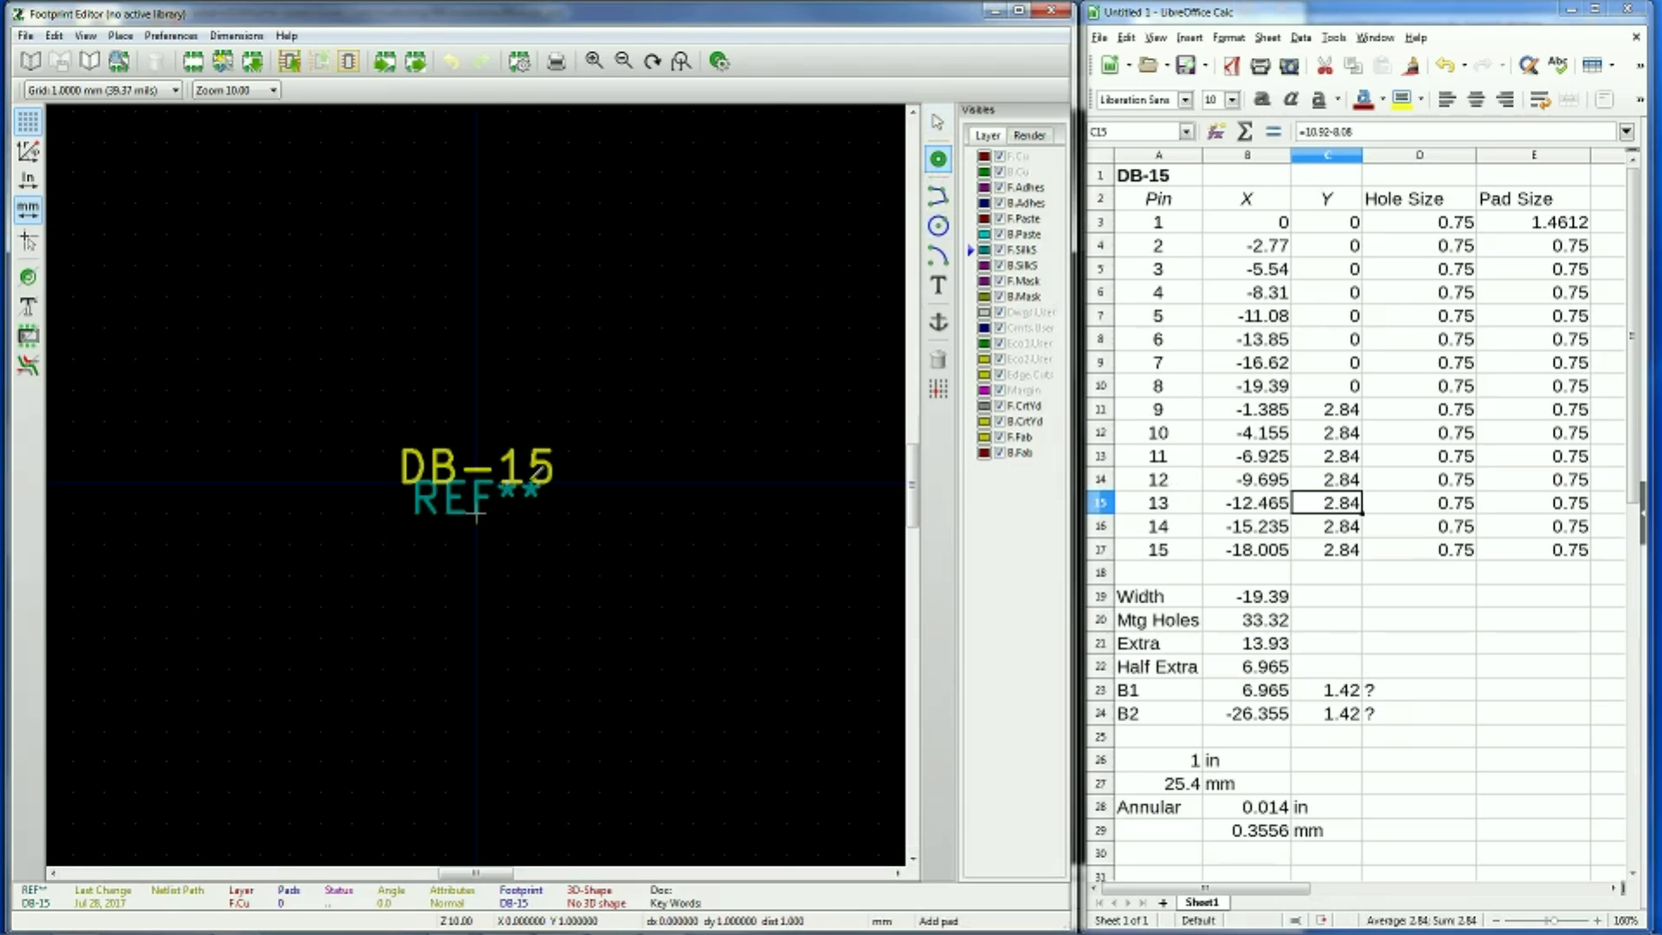
click(477, 479)
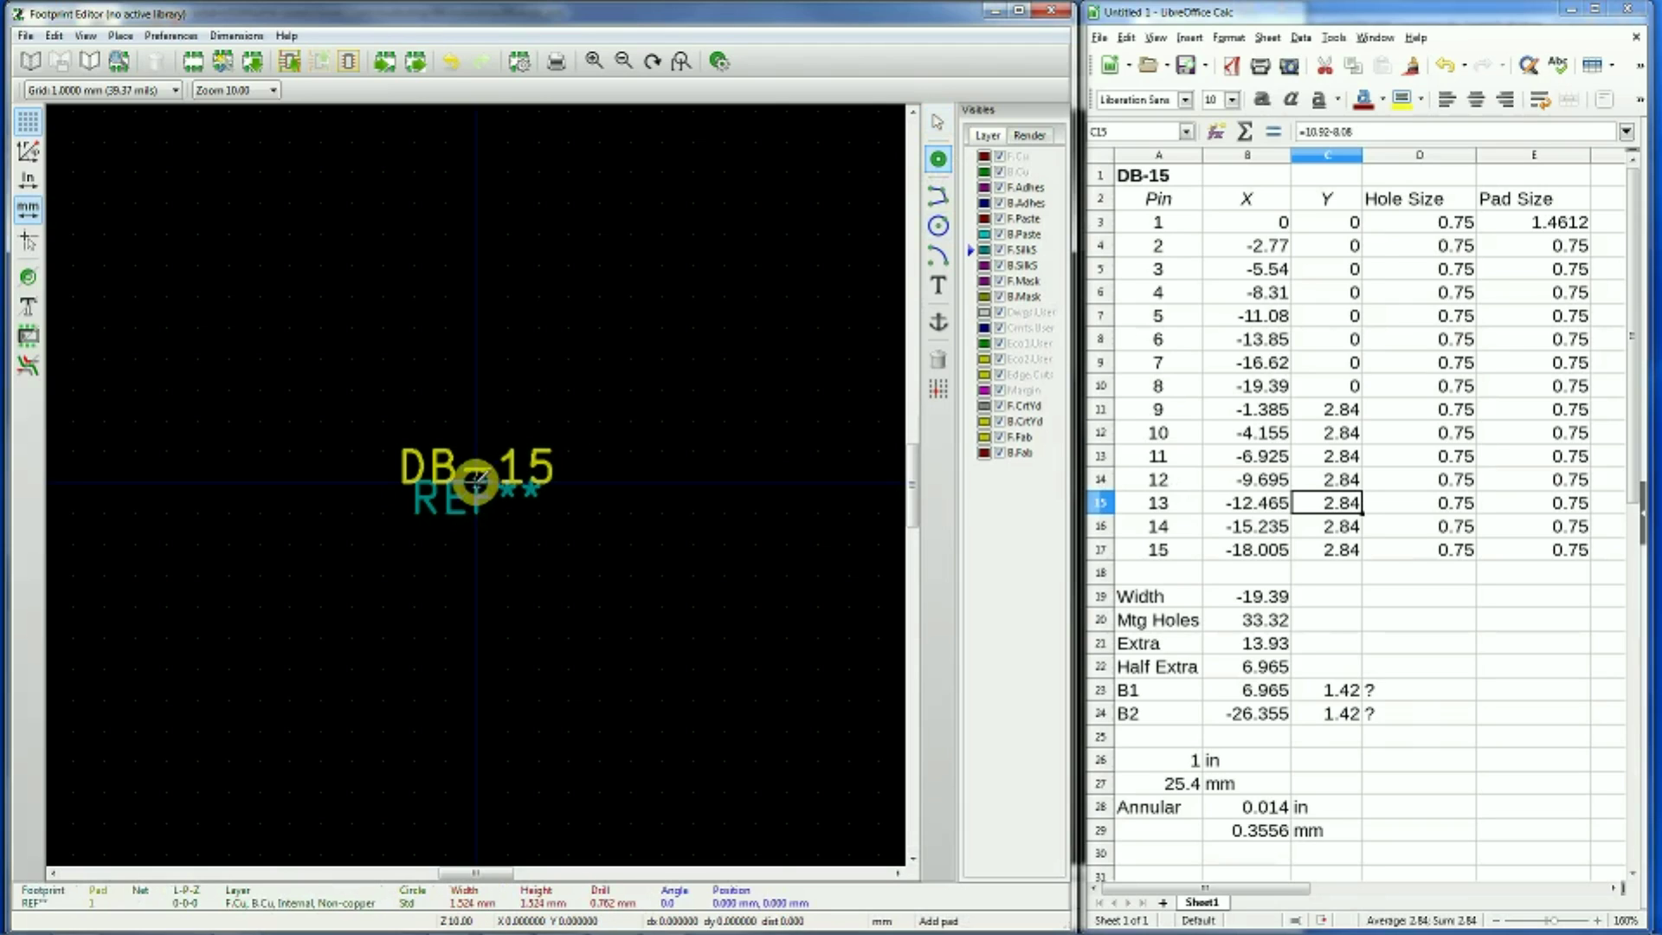
double_click(477, 479)
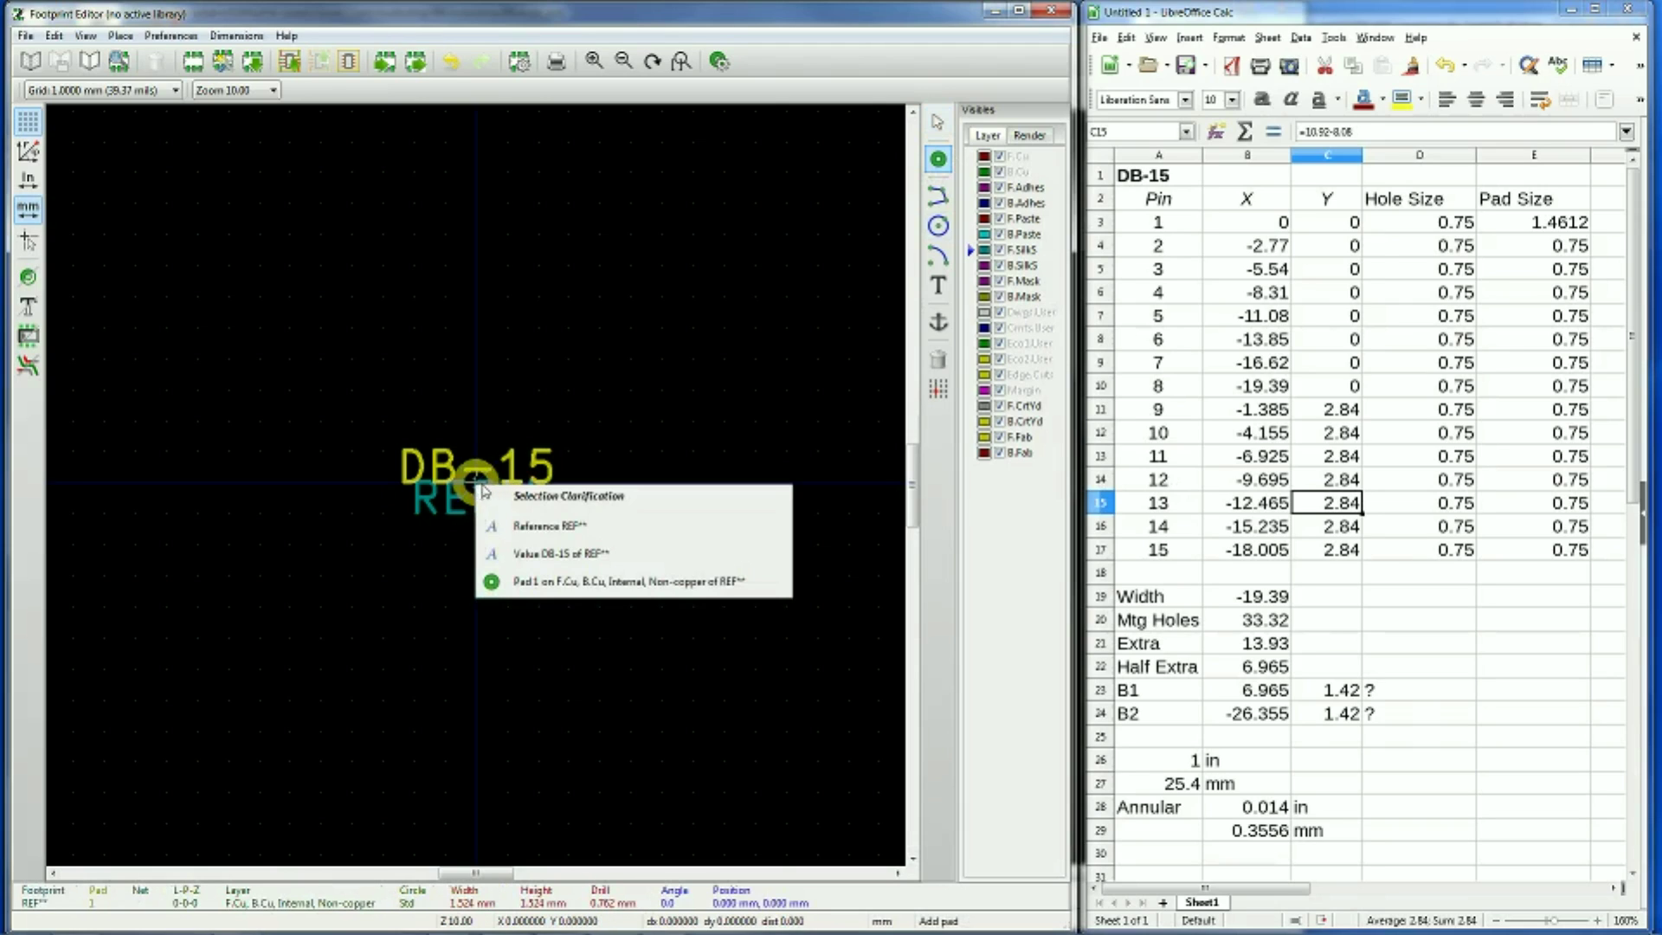
click(545, 580)
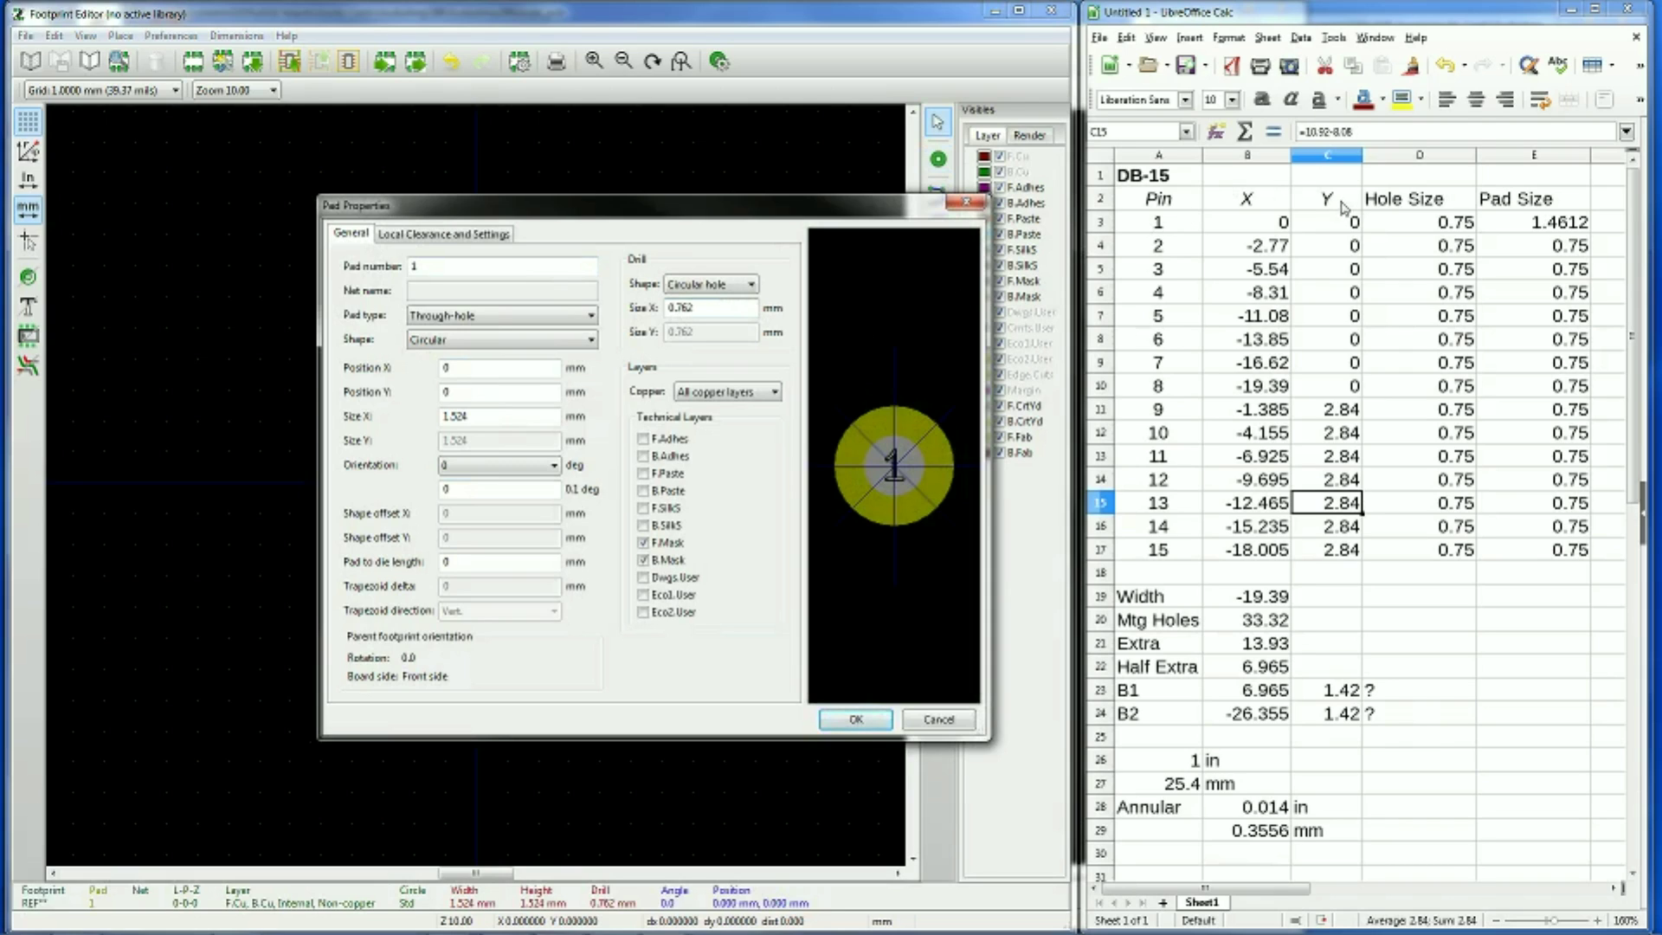
Highlight pin 1's hole size in D3 and pad size in E3 with a yellow background in the spreadsheet
click(1385, 218)
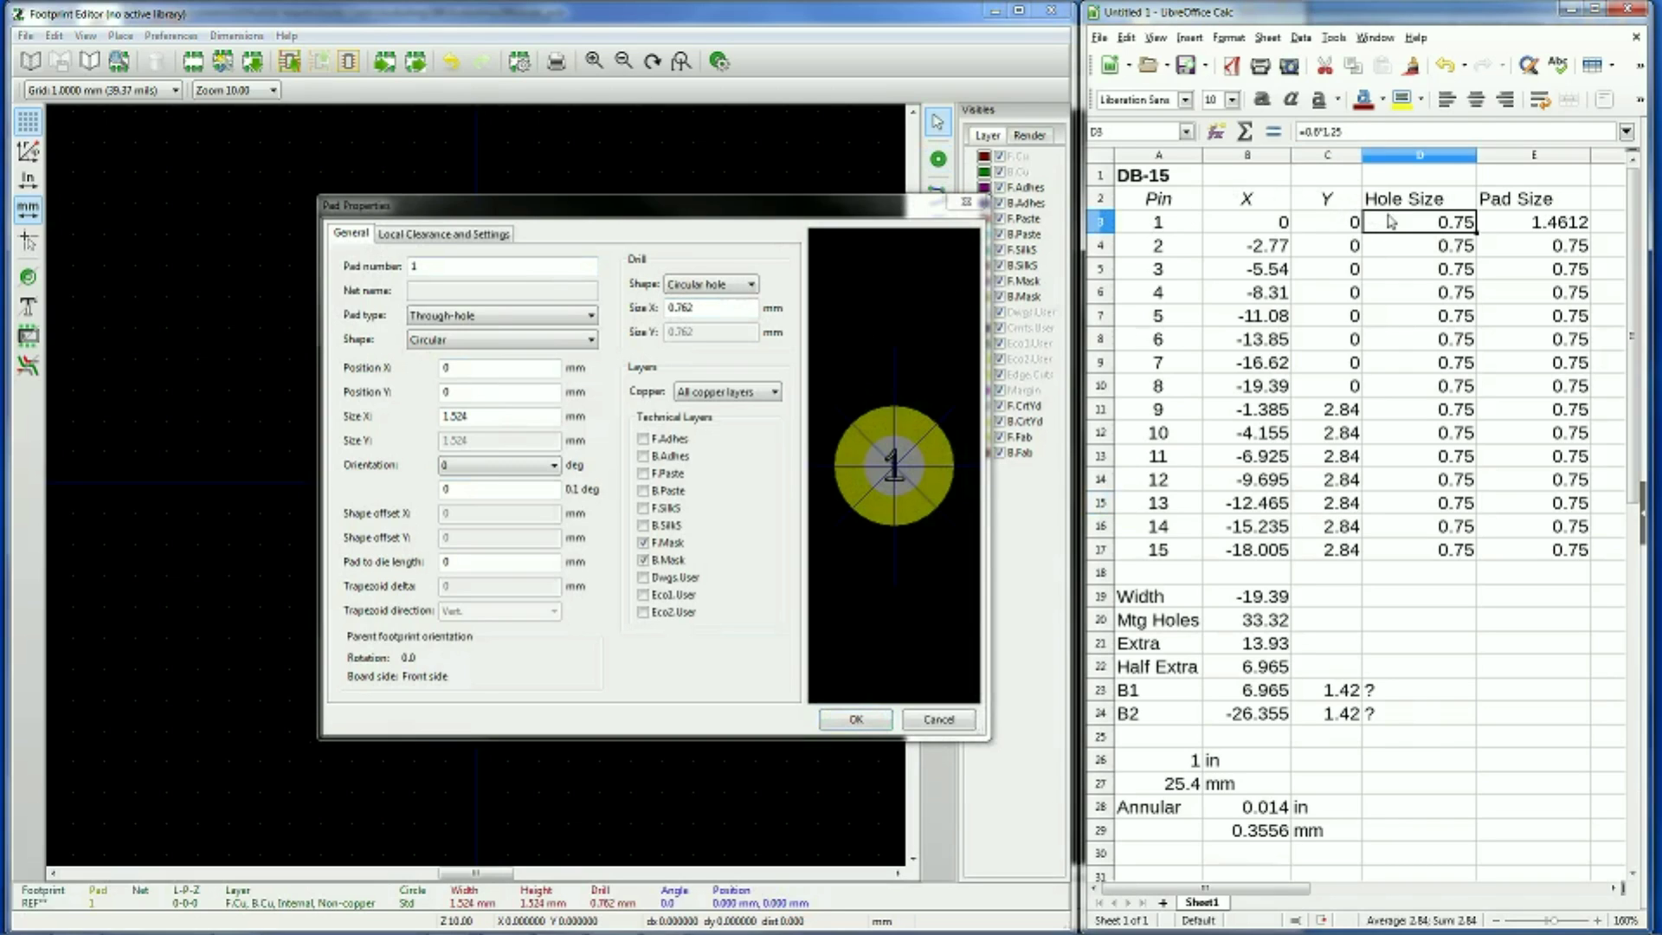
click(1402, 99)
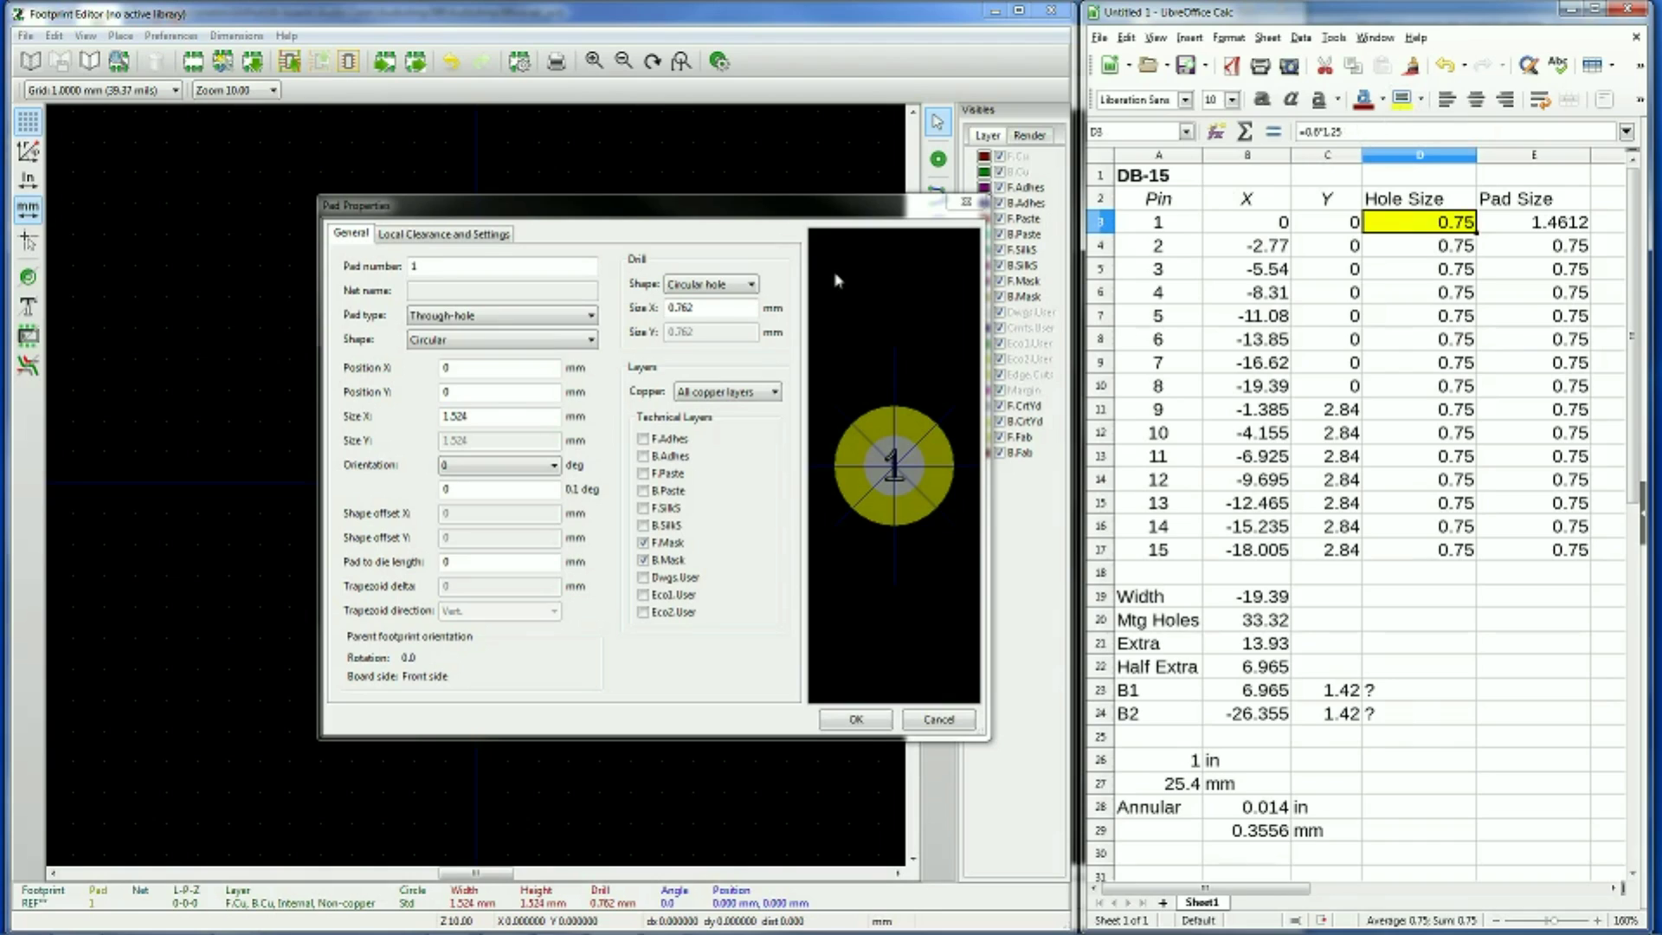
click(501, 421)
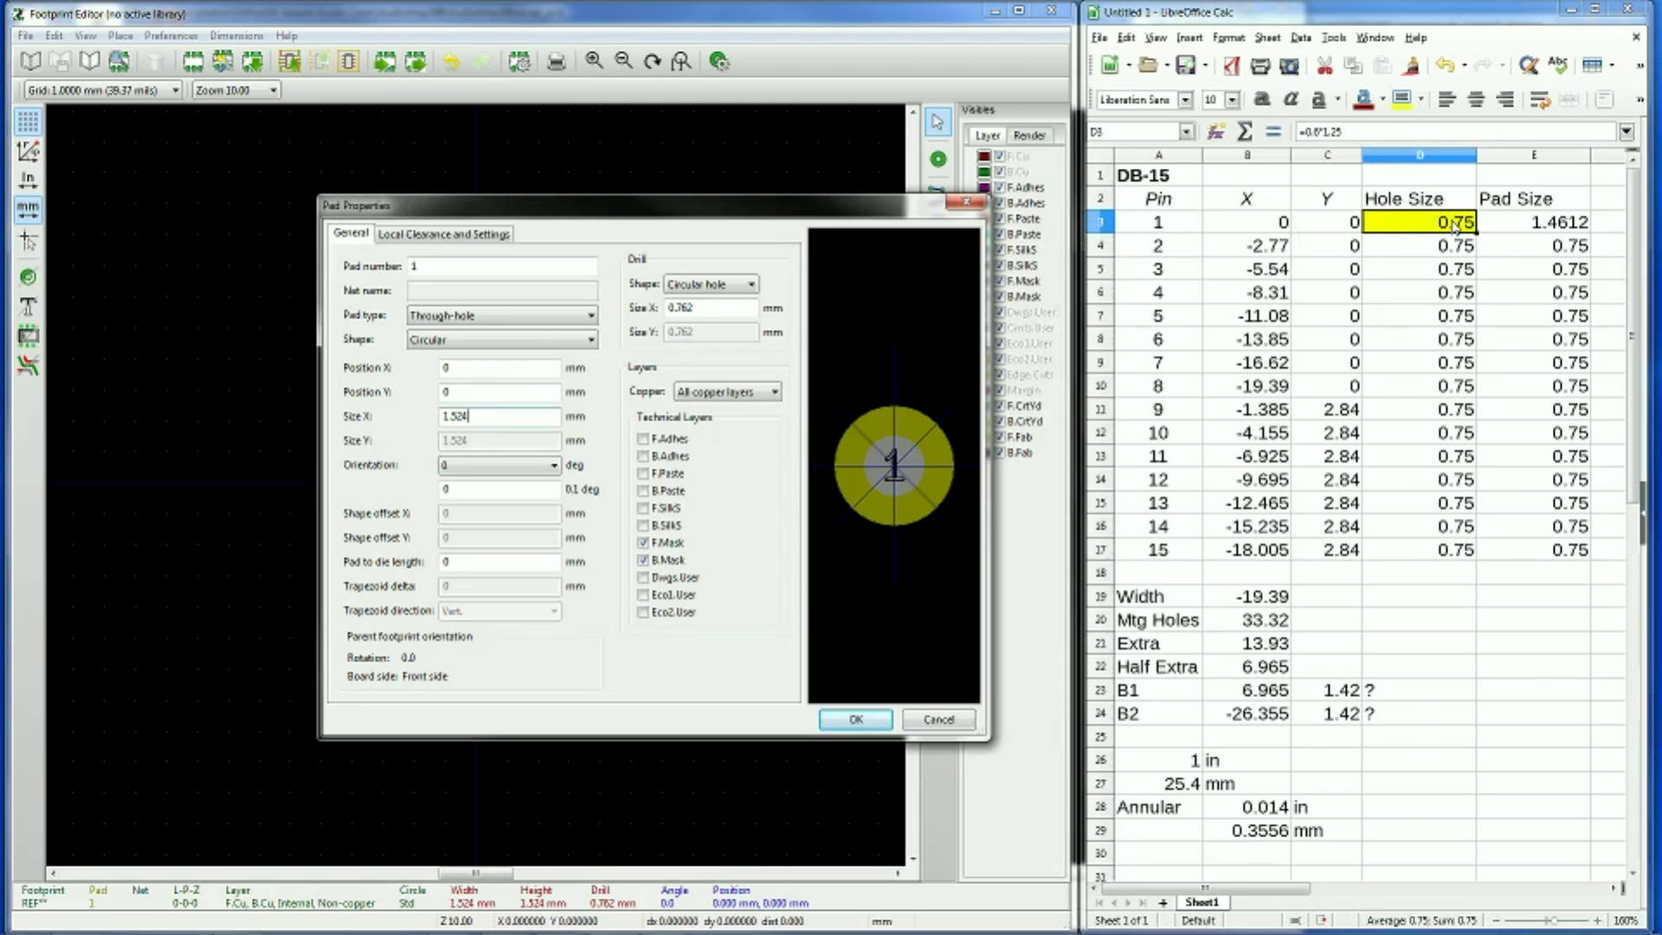
click(1490, 227)
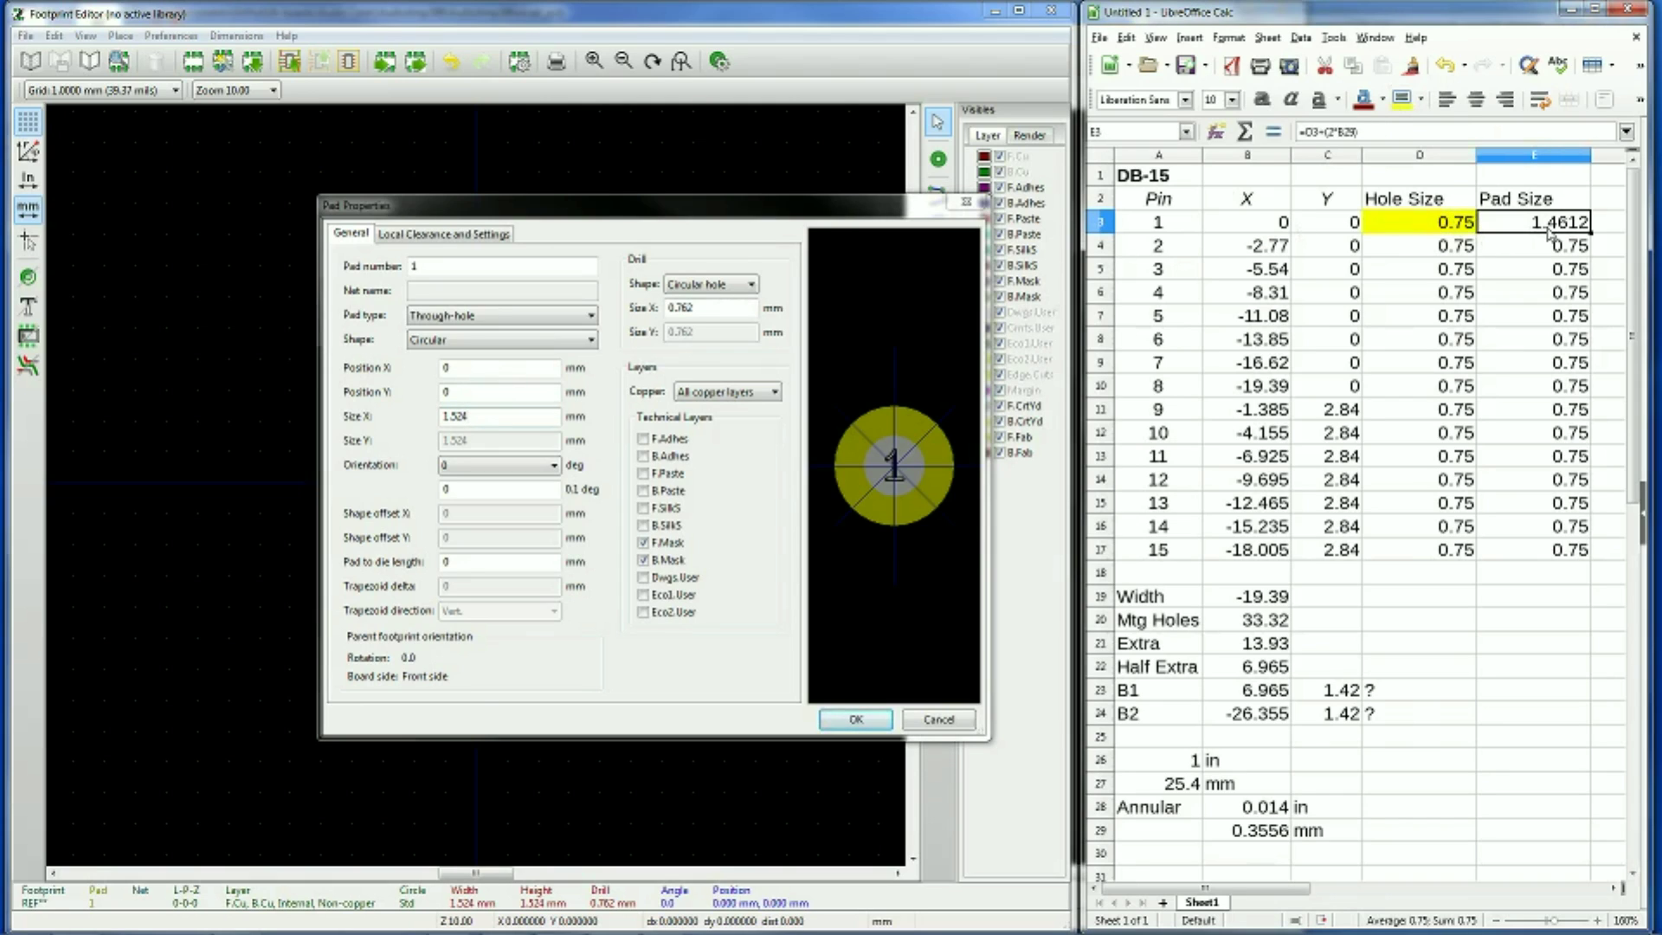
click(1401, 100)
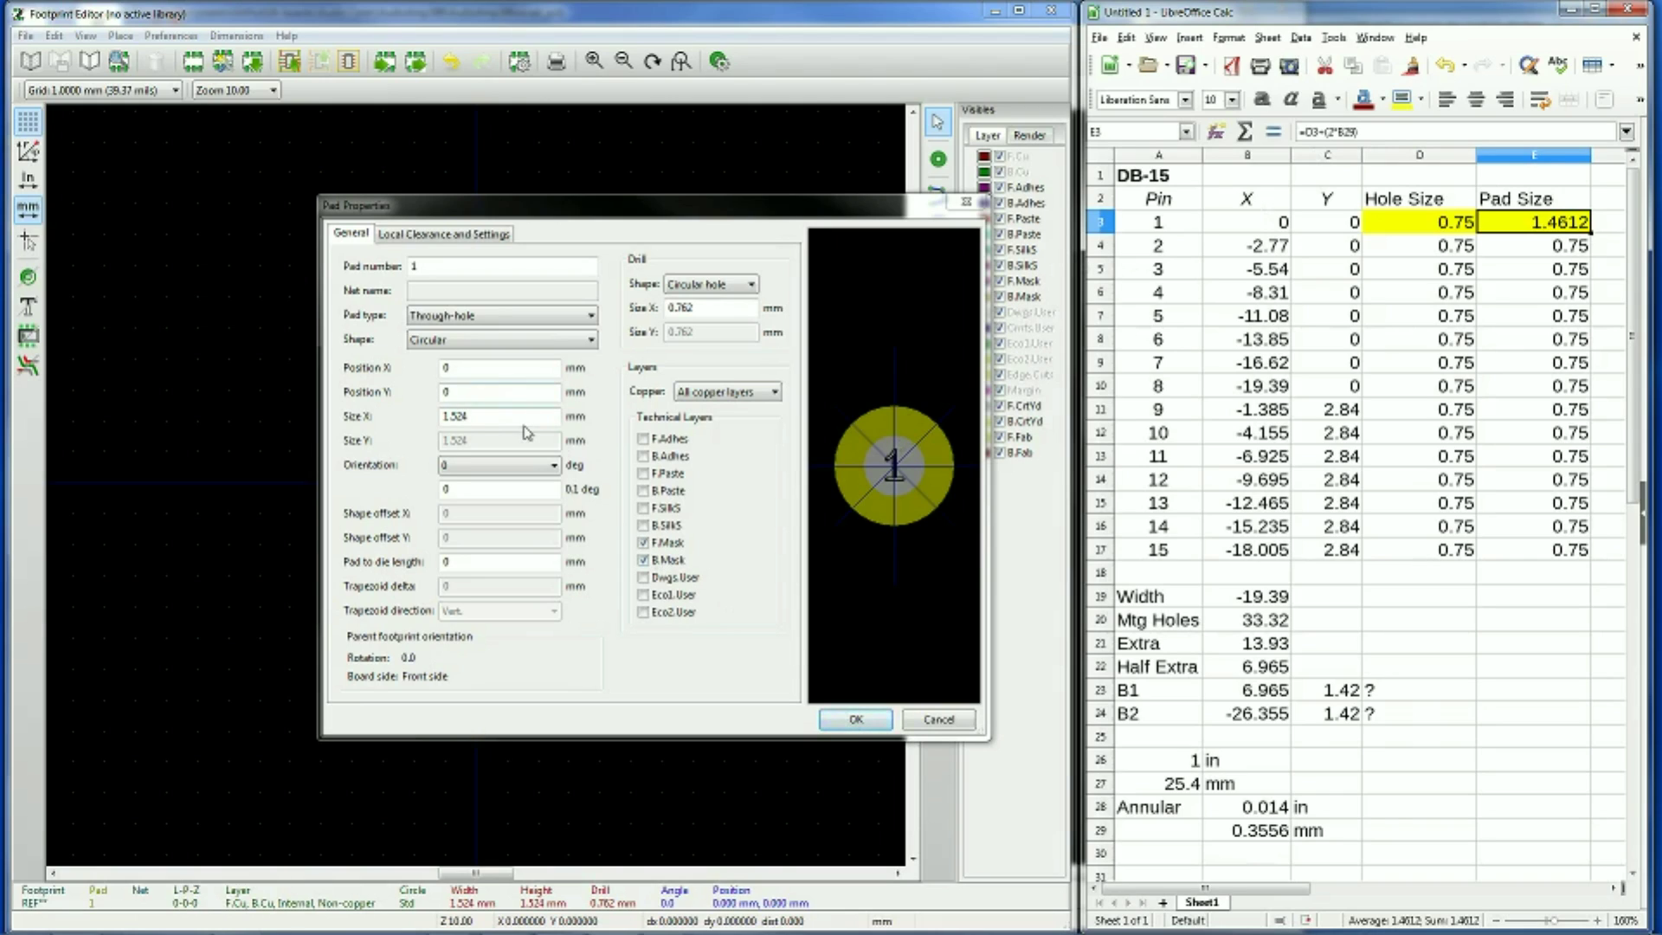
Highlight pin 1's X and Y coordinates in B3:C3 with a yellow background and accept pad 1's properties at position 0, 0
click(478, 368)
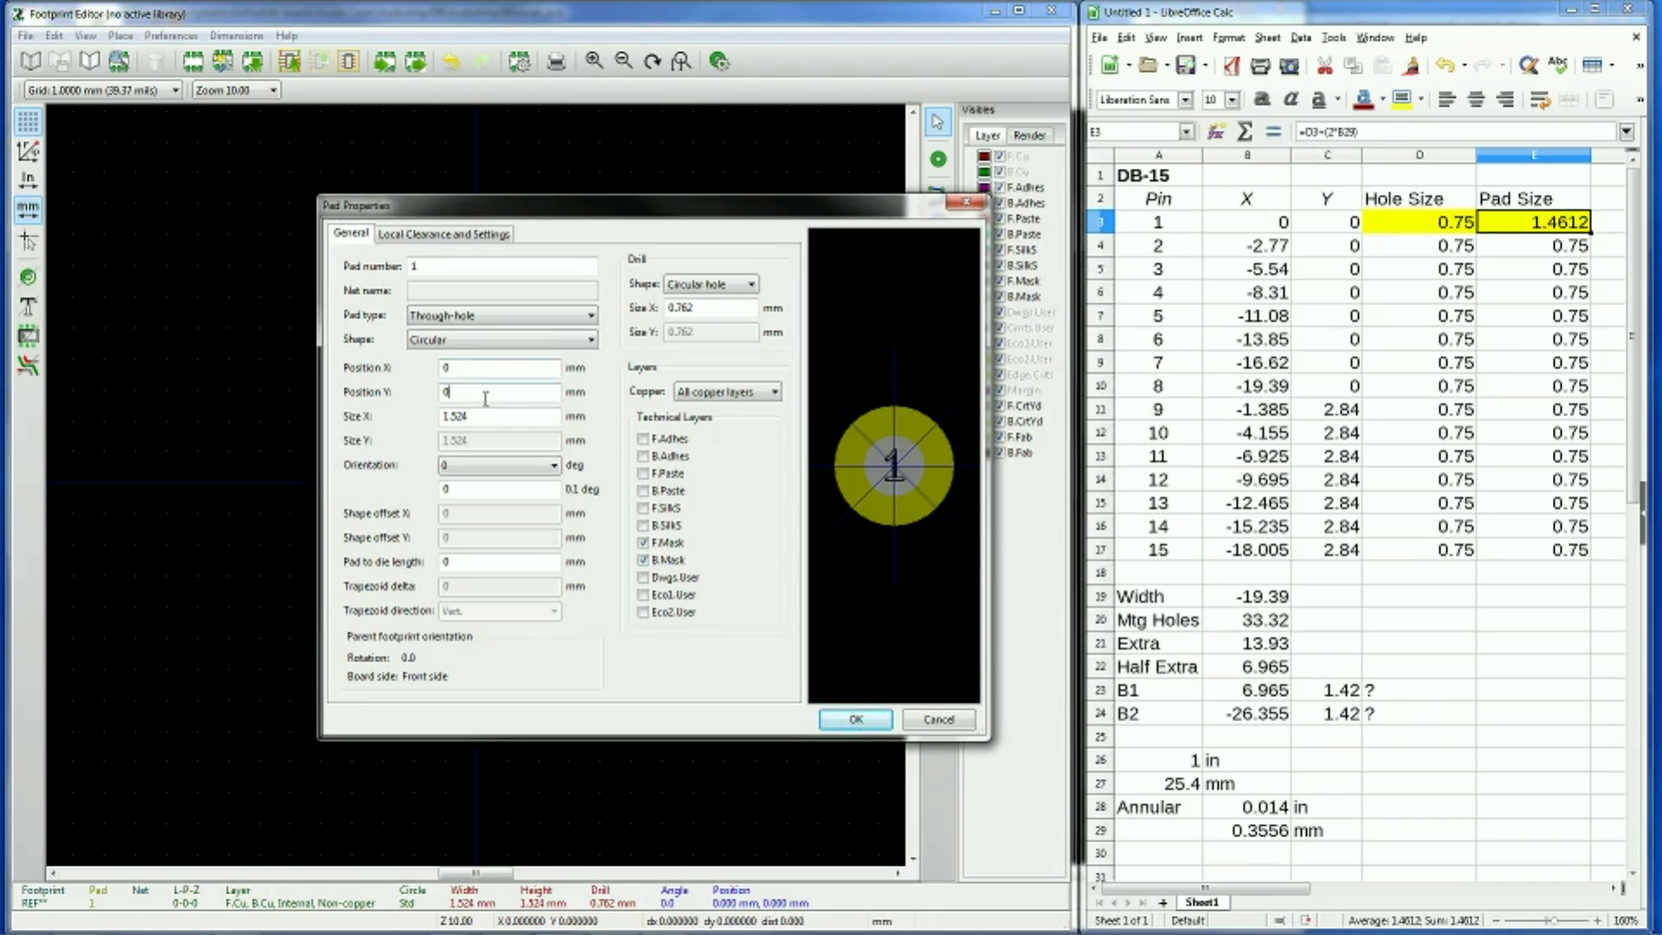
click(489, 397)
drag(1261, 232, 1313, 225)
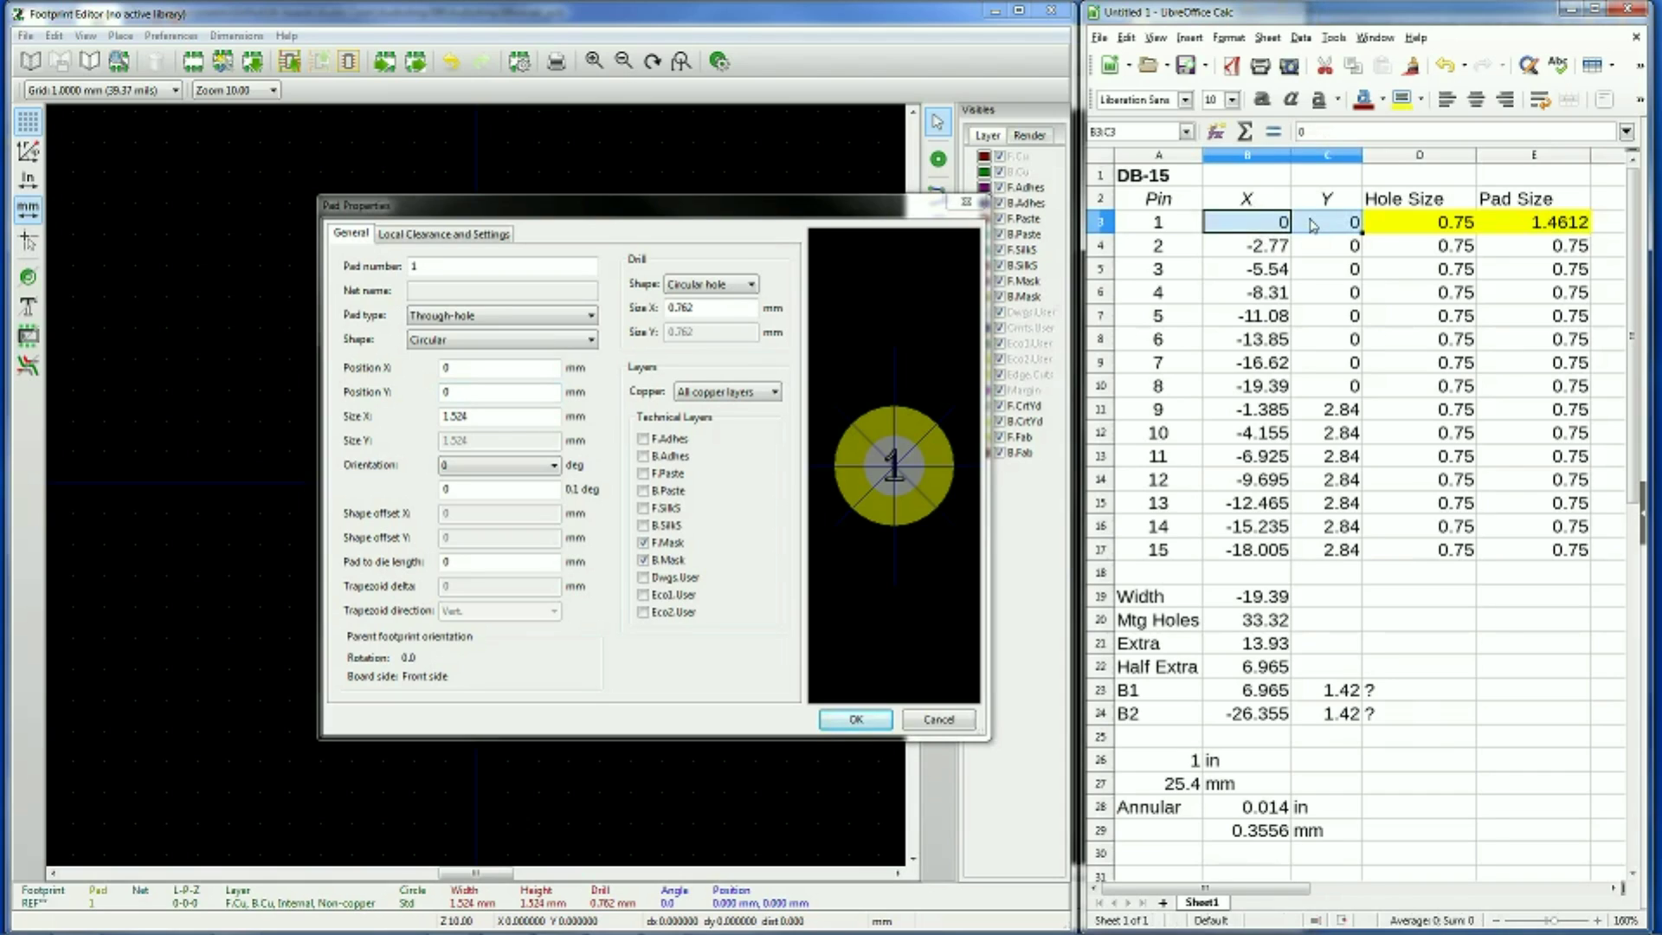
click(1399, 100)
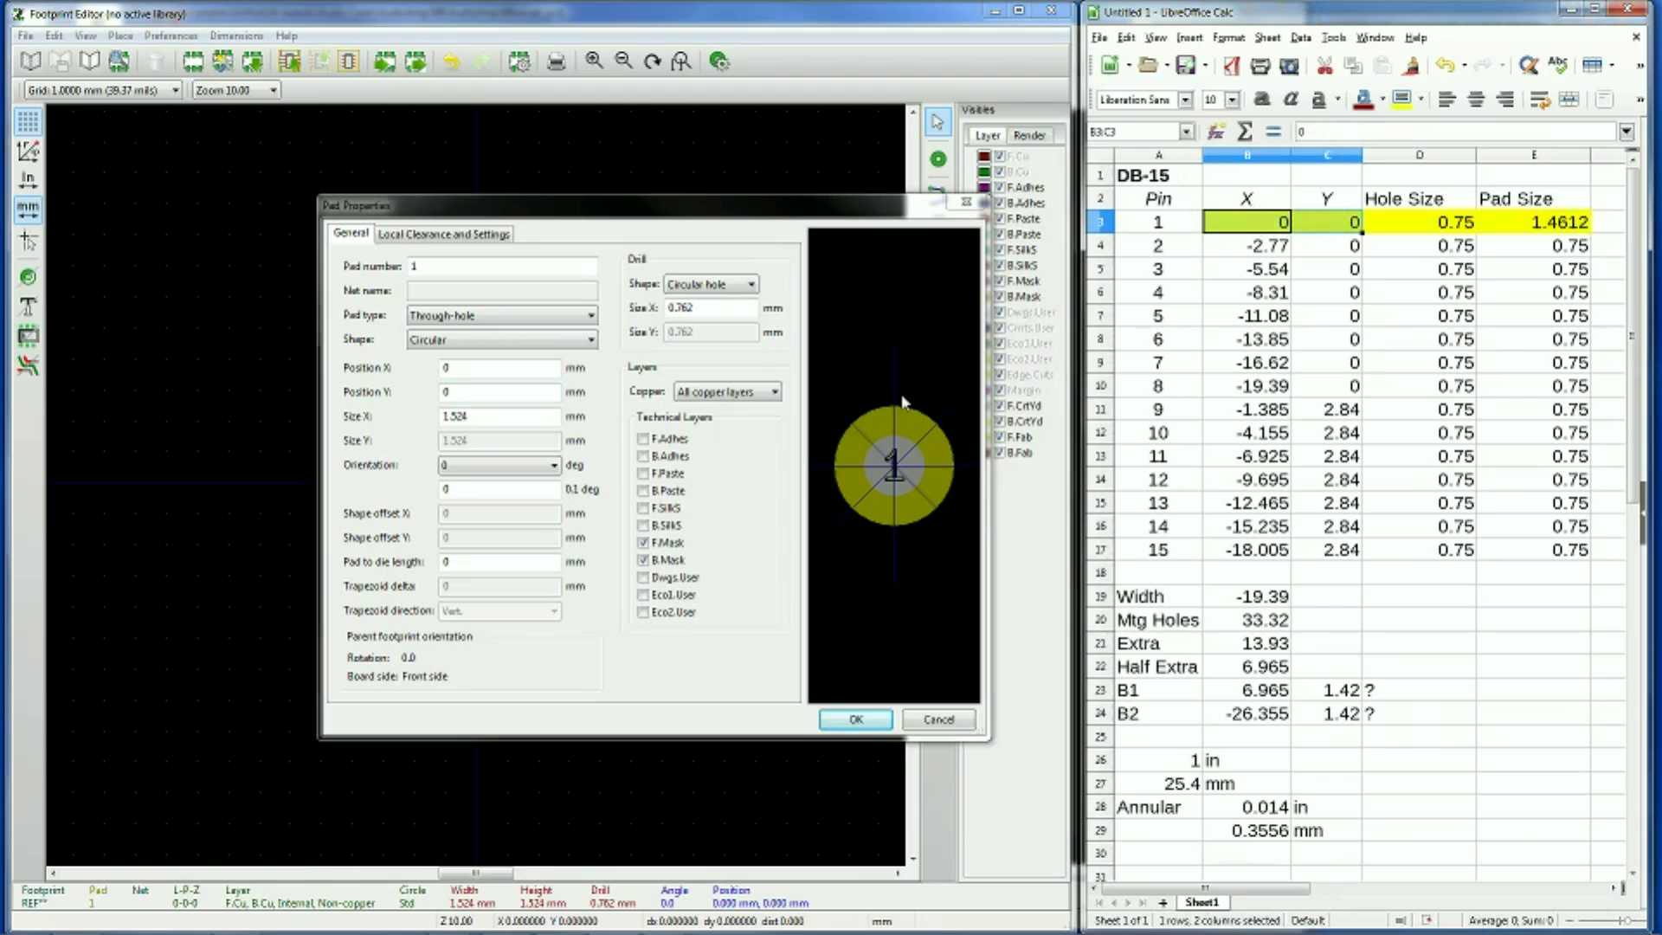
click(855, 721)
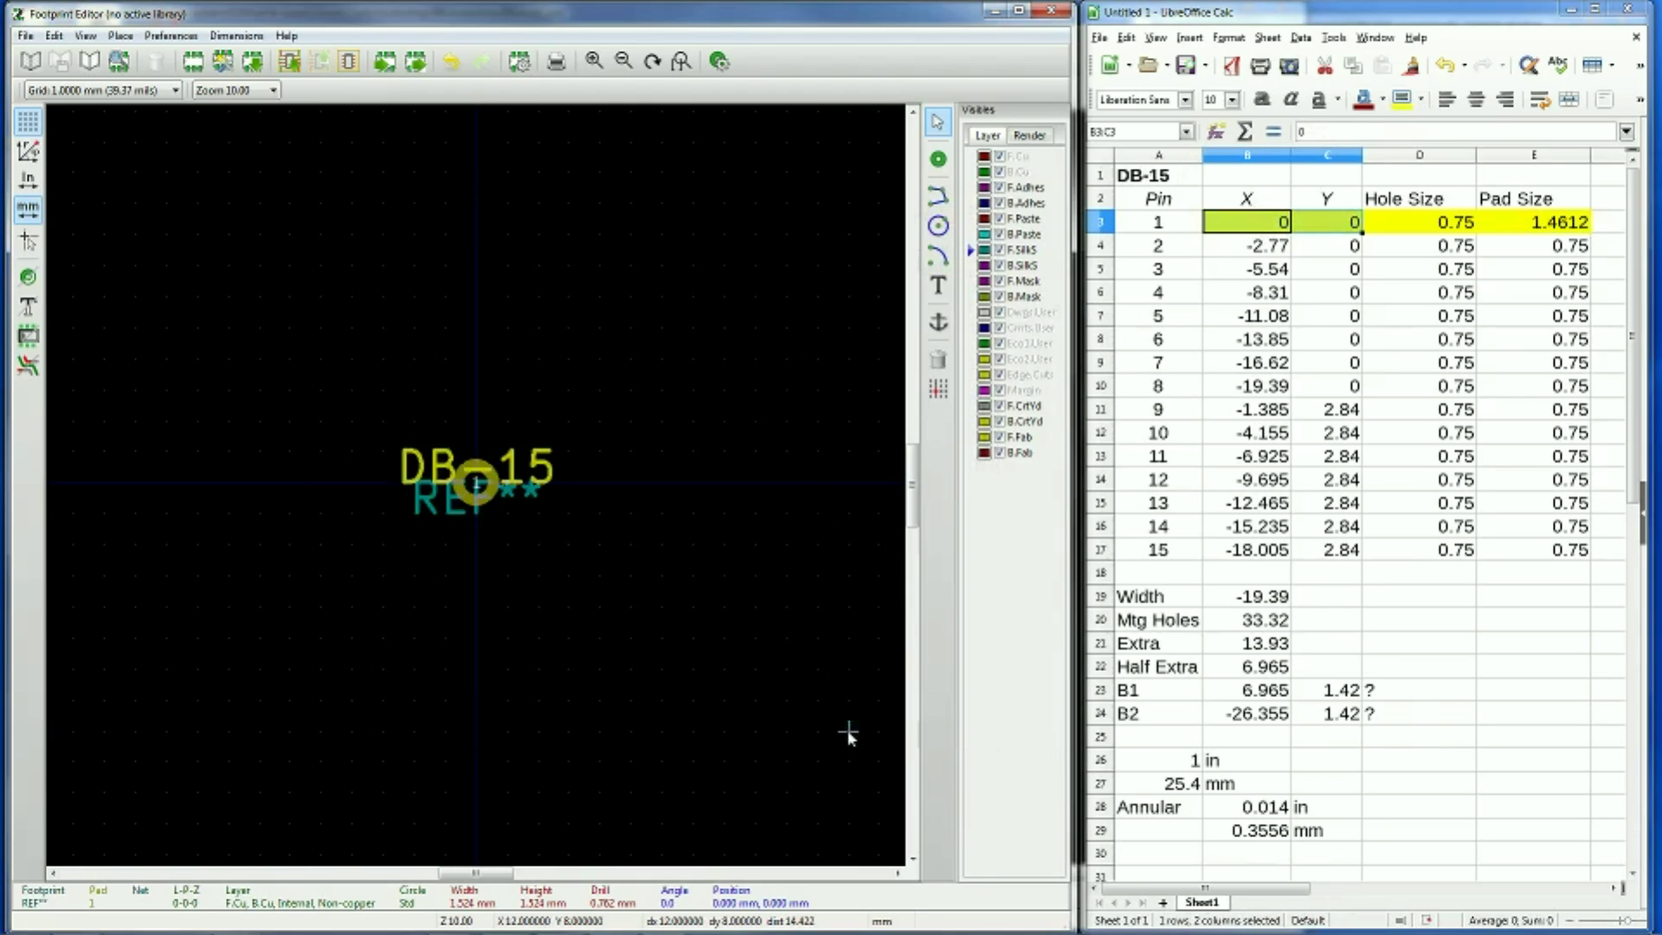
Add pad 2 on the horizontal axis beside pad 1 and set its X position to -2.77 mm
click(937, 159)
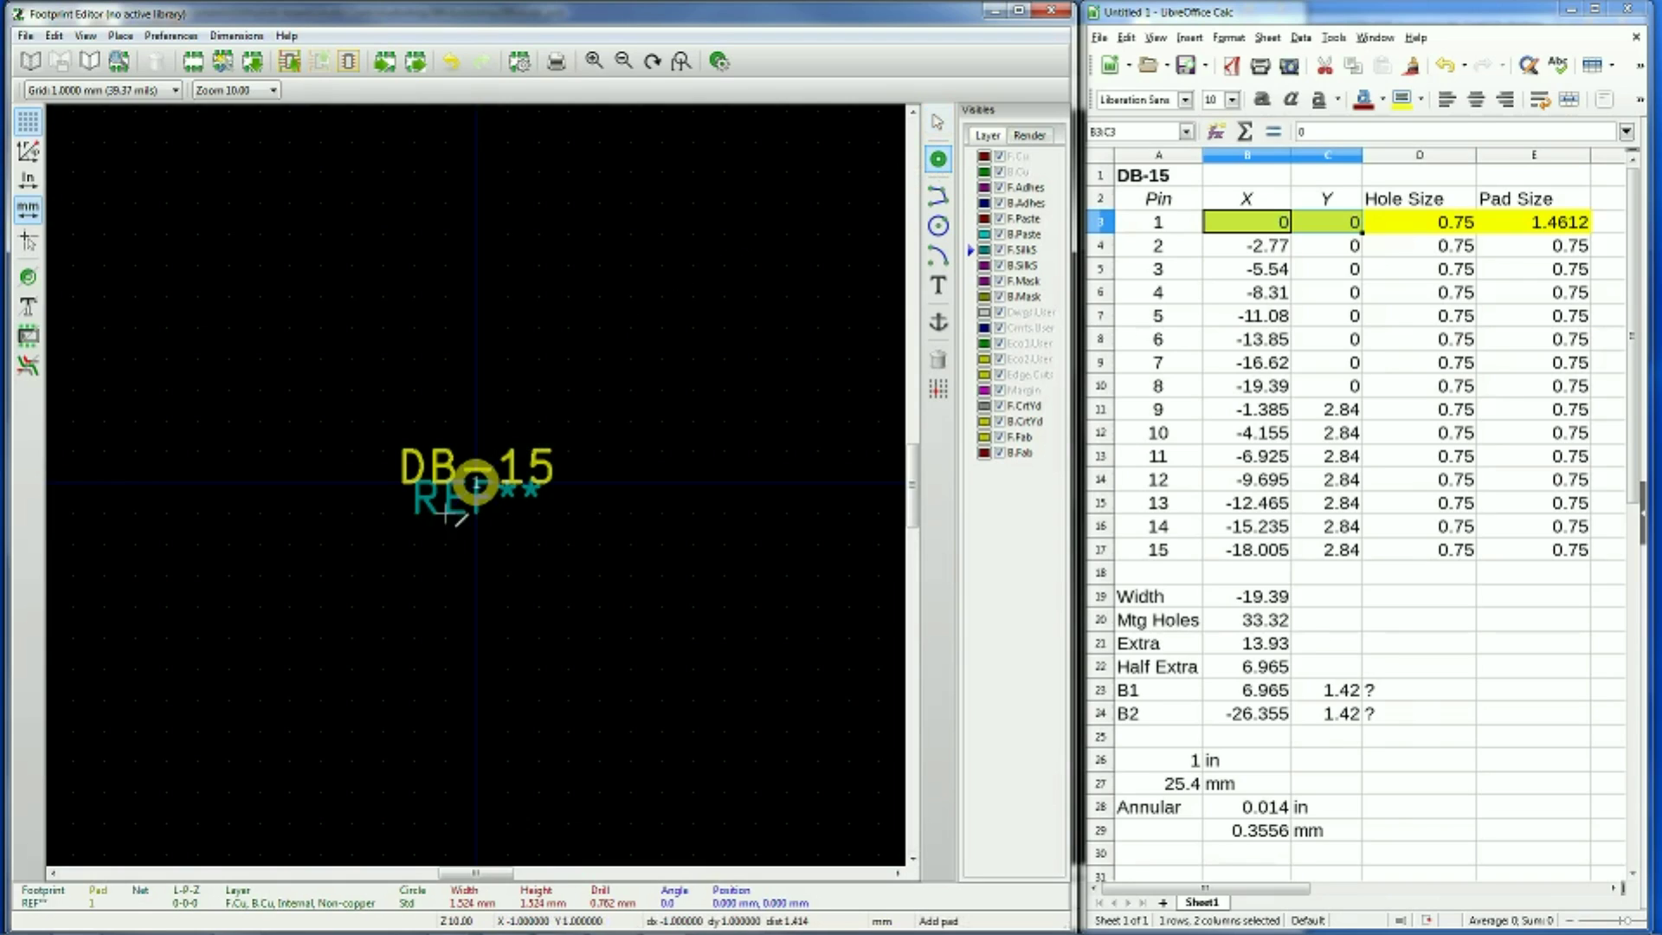
click(414, 482)
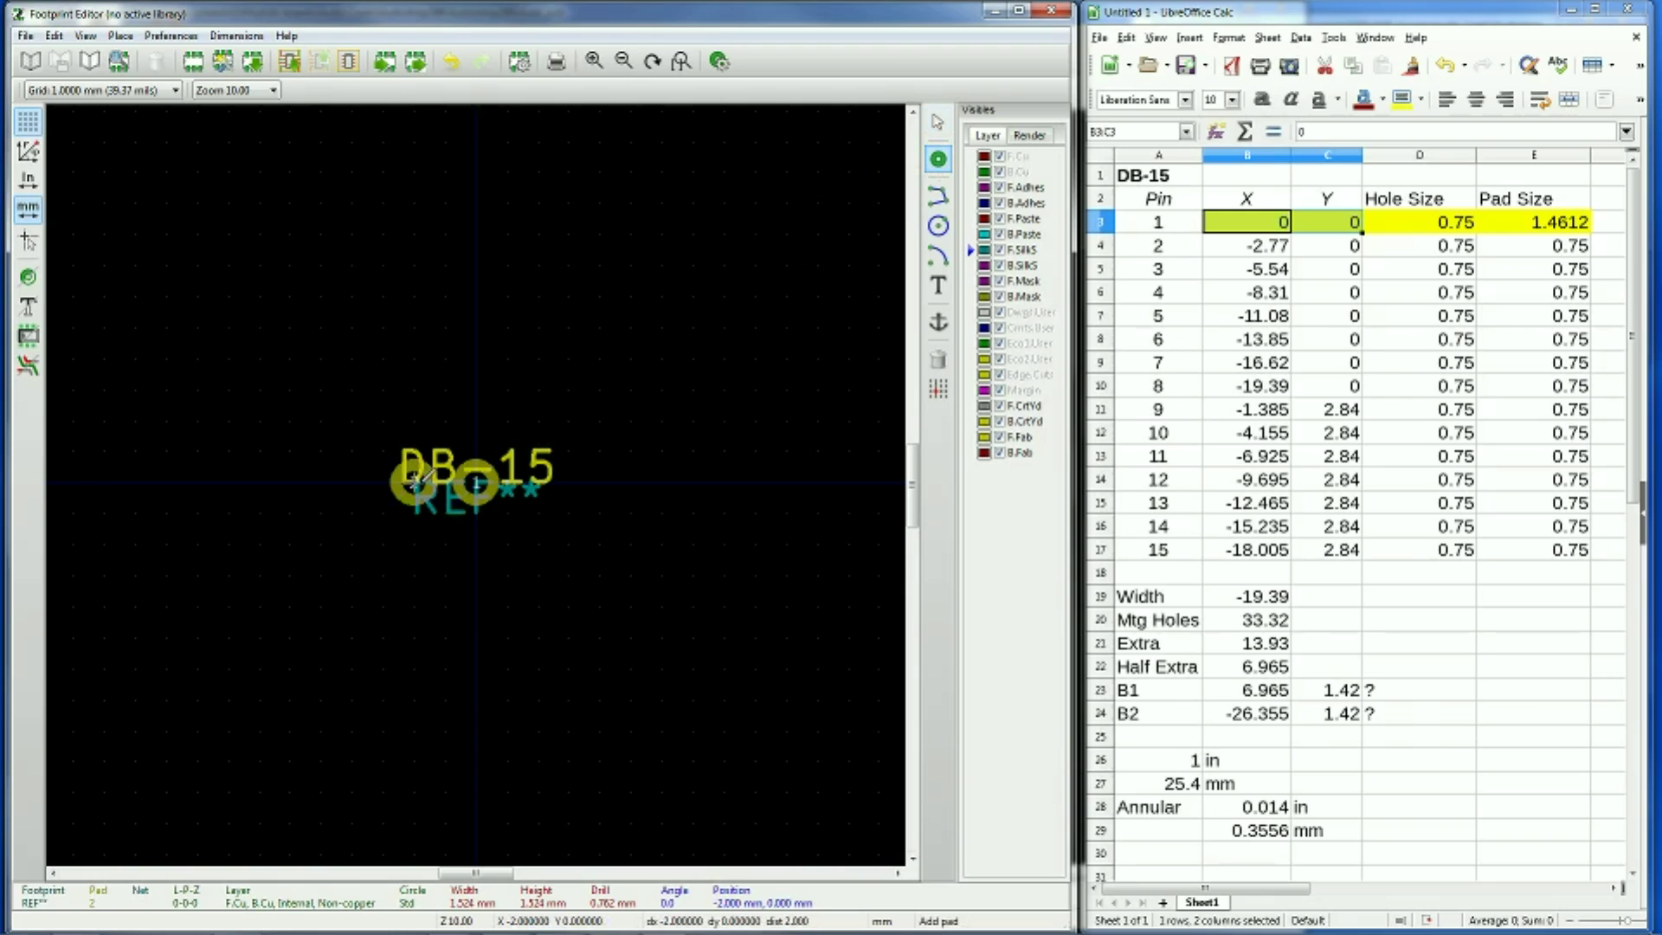
right_click(415, 481)
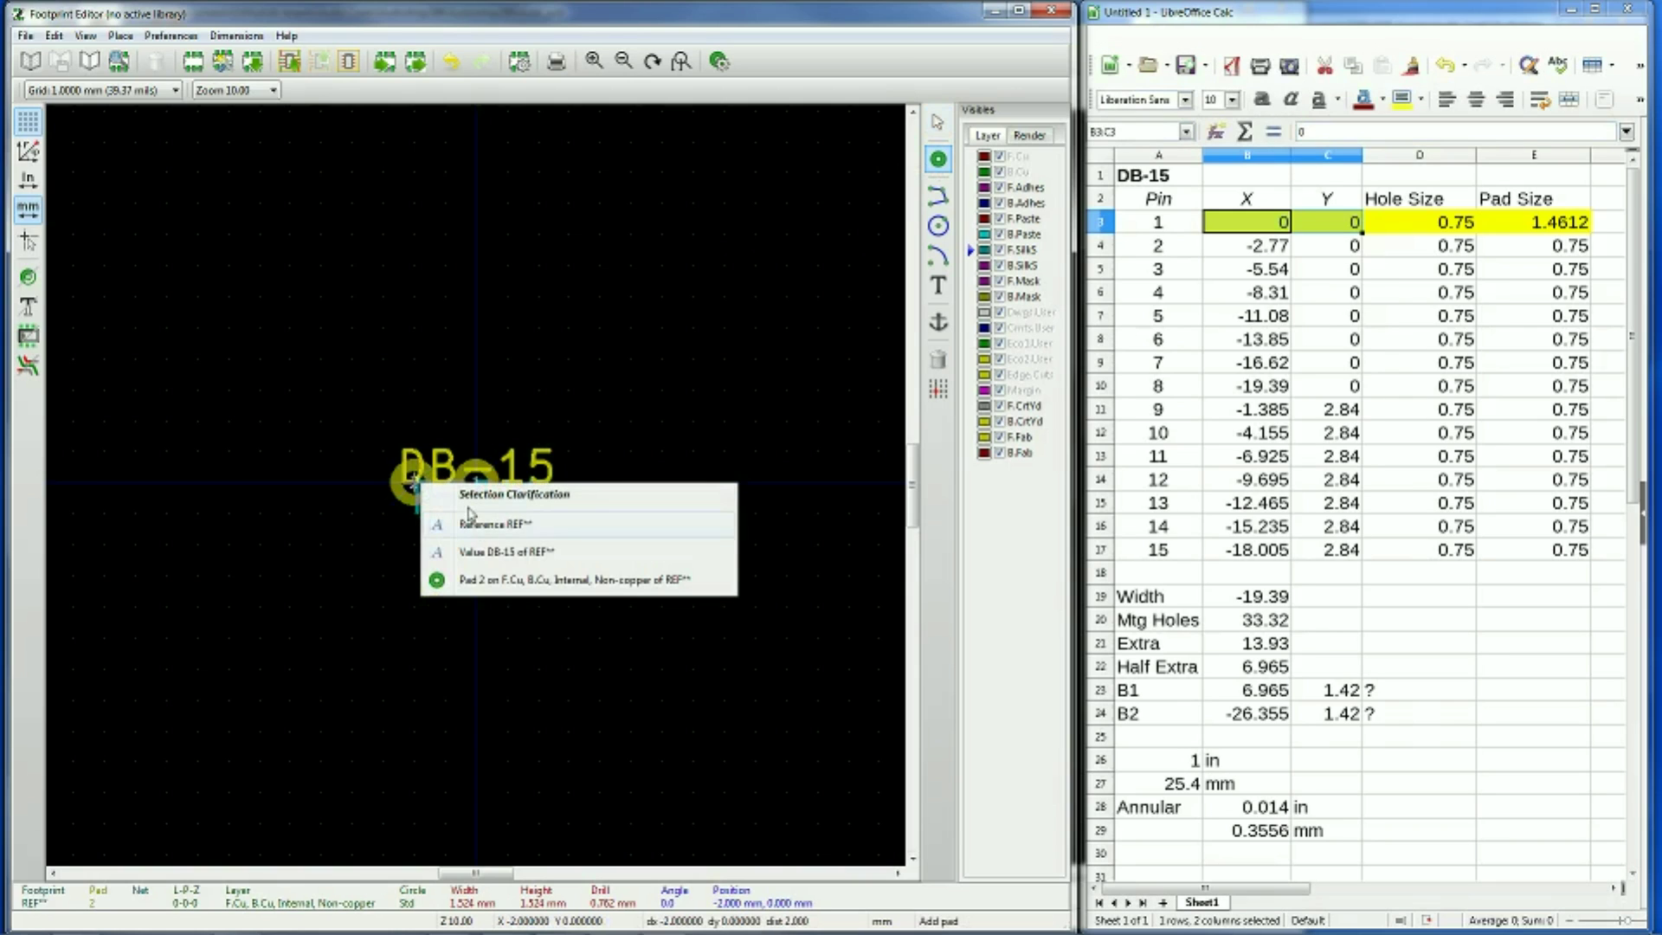
click(495, 580)
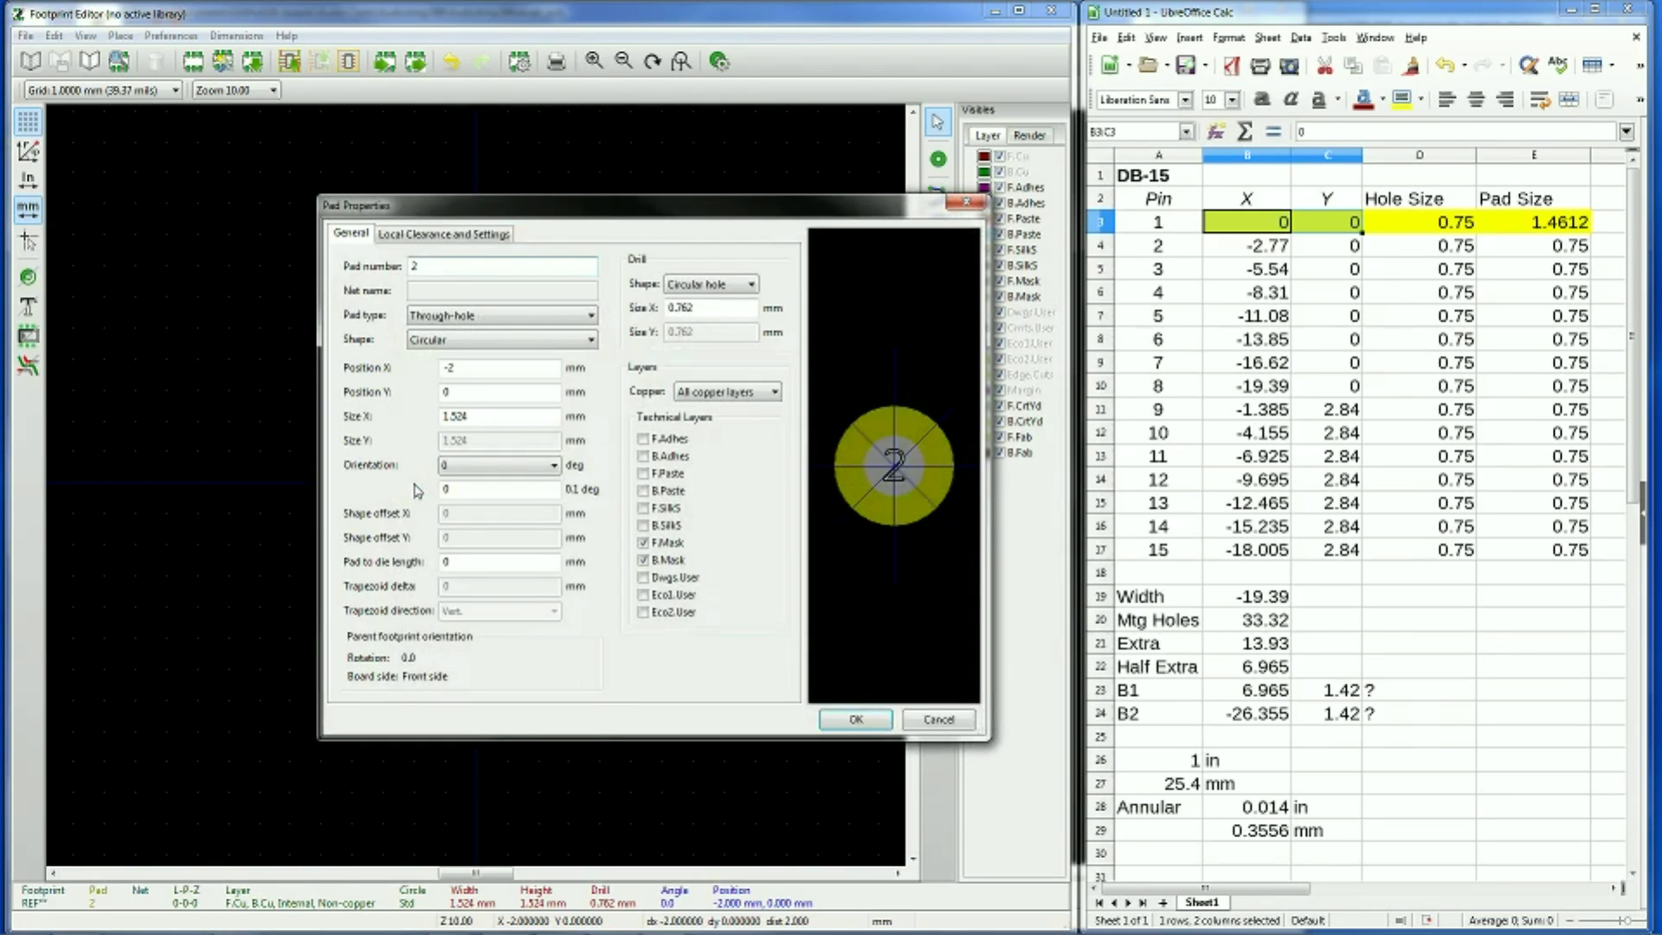
click(488, 370)
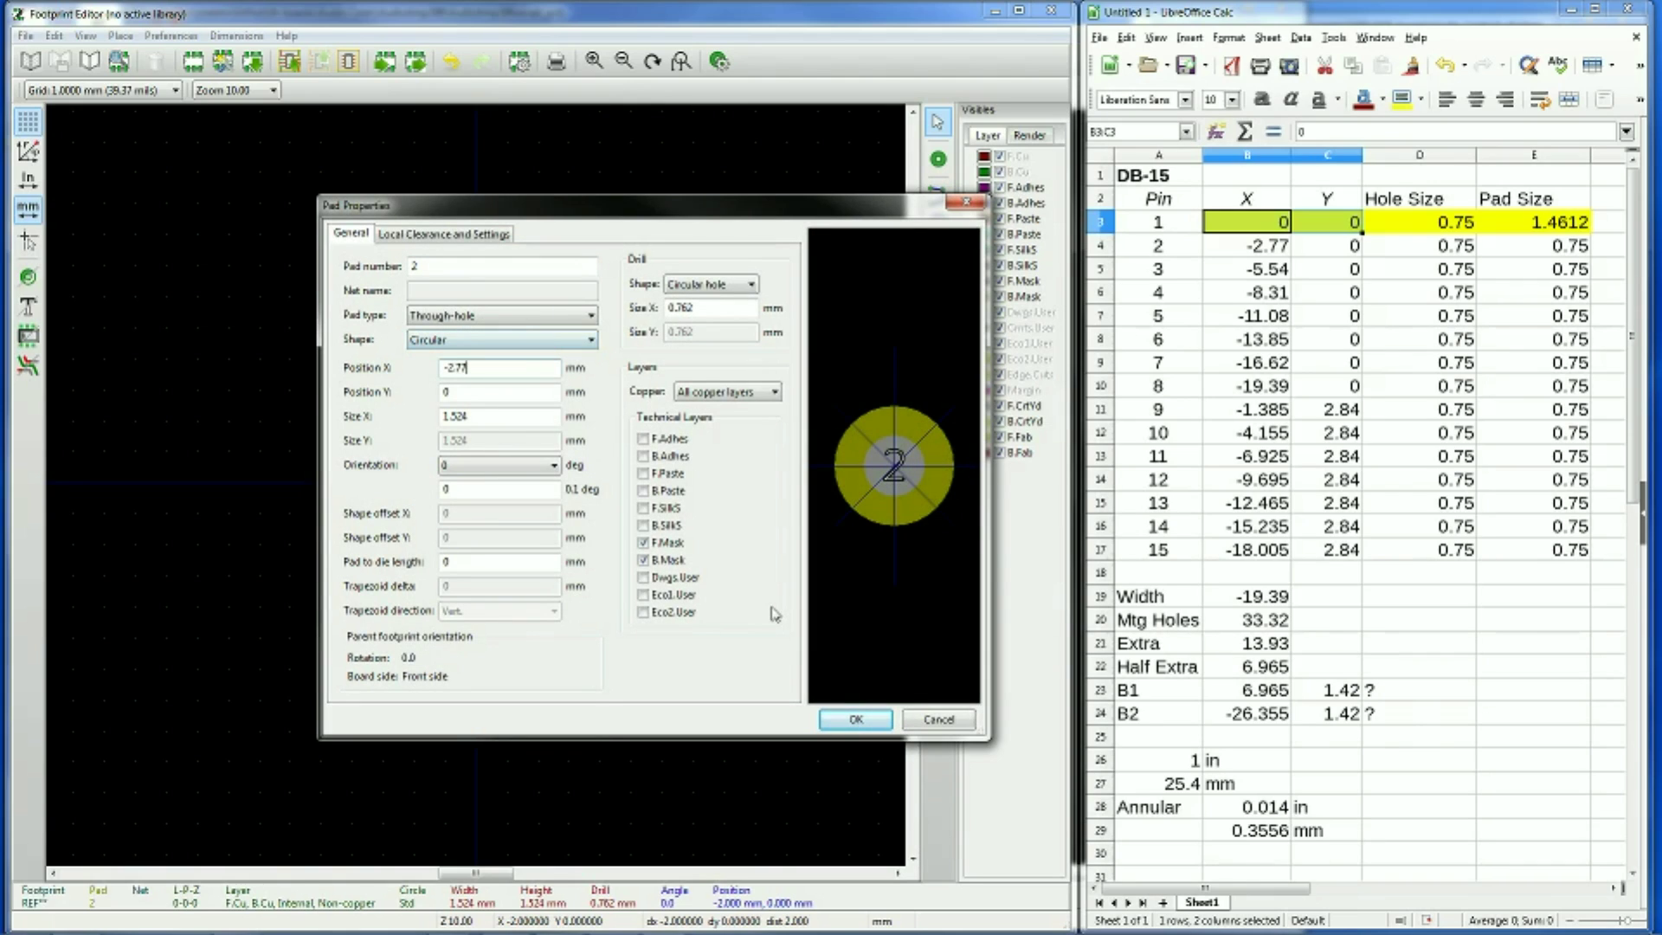
click(861, 723)
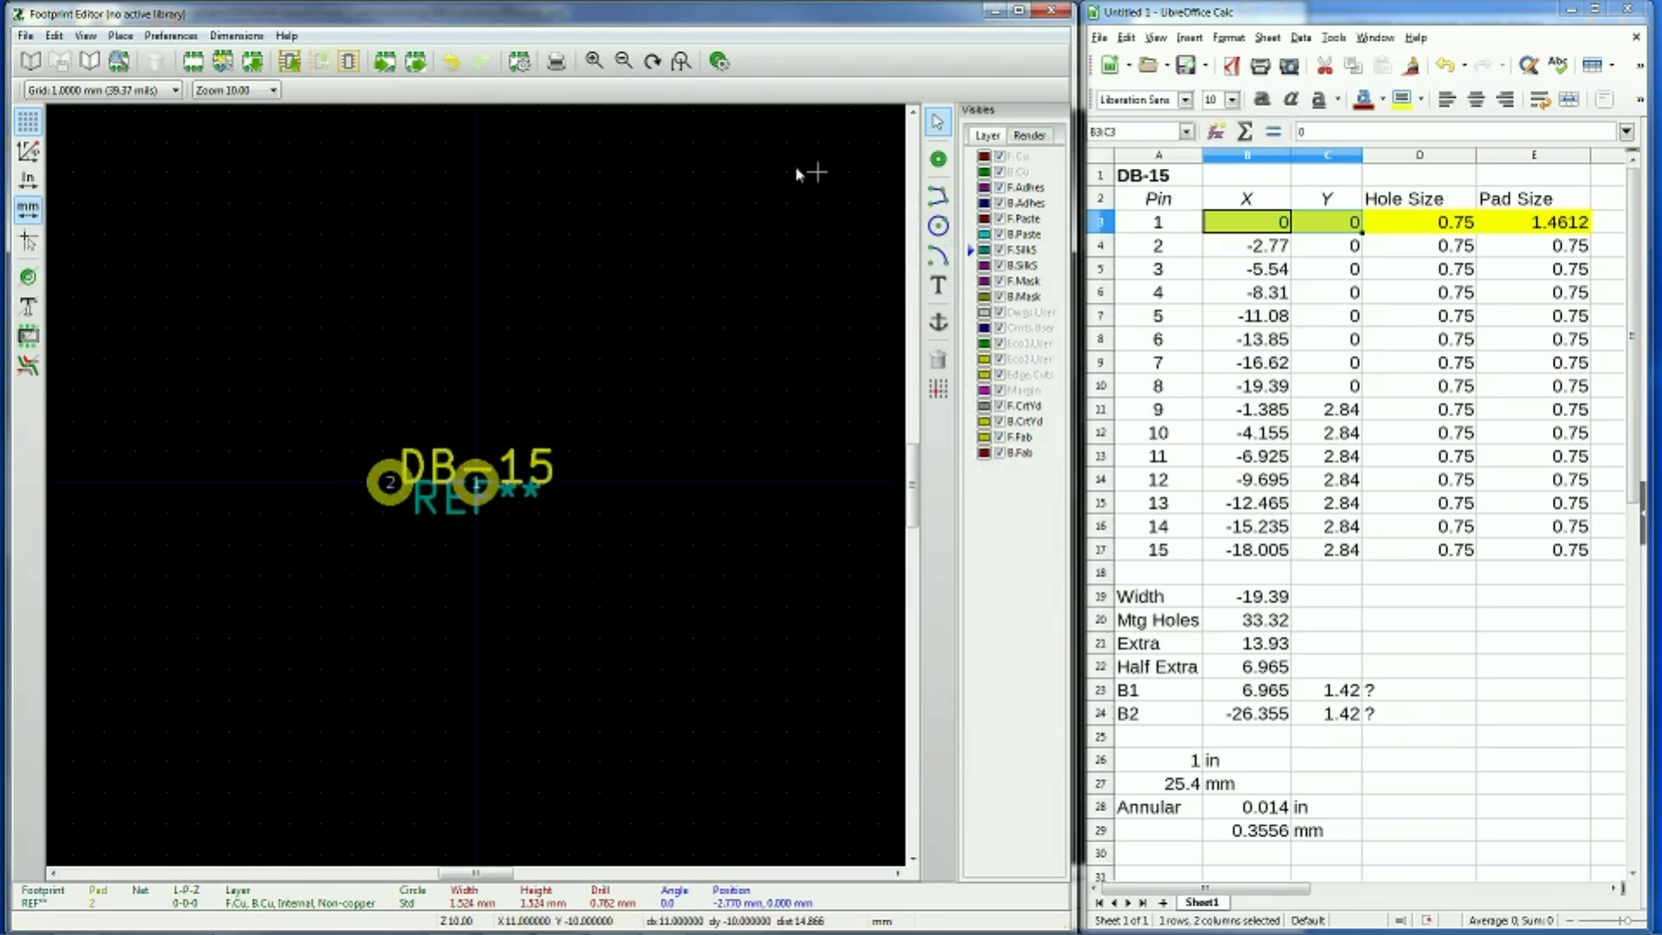
Add pad 3 on the horizontal axis beyond pad 2 and set its X position to -5.54 mm
click(939, 159)
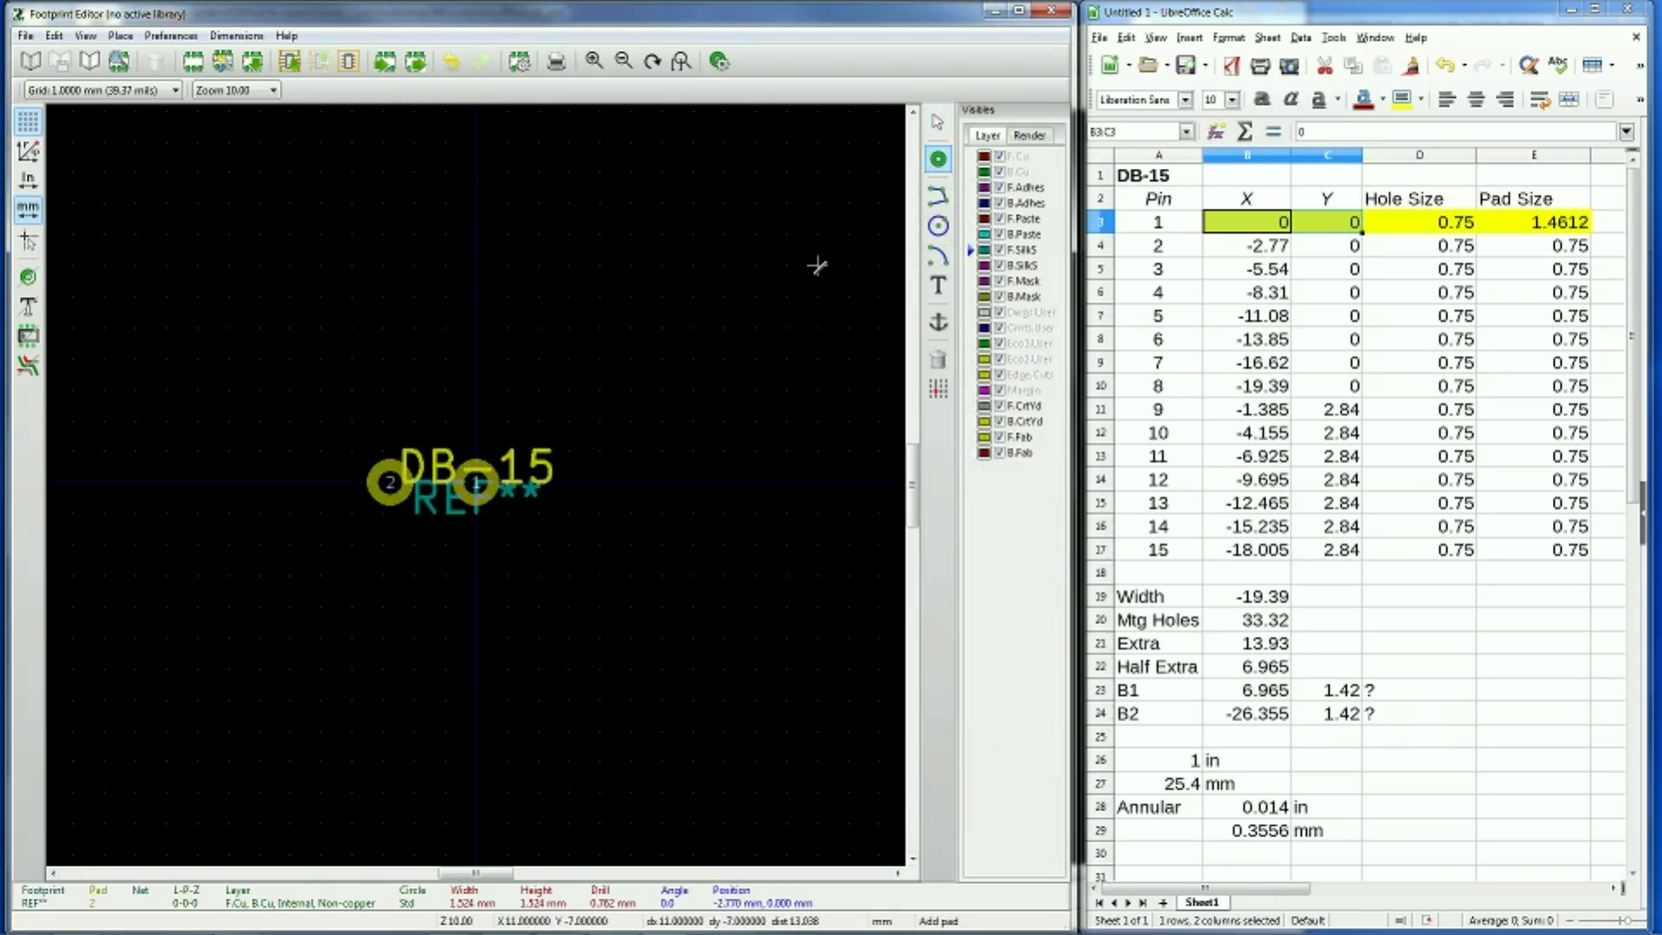
click(321, 481)
key(Escape)
double_click(321, 482)
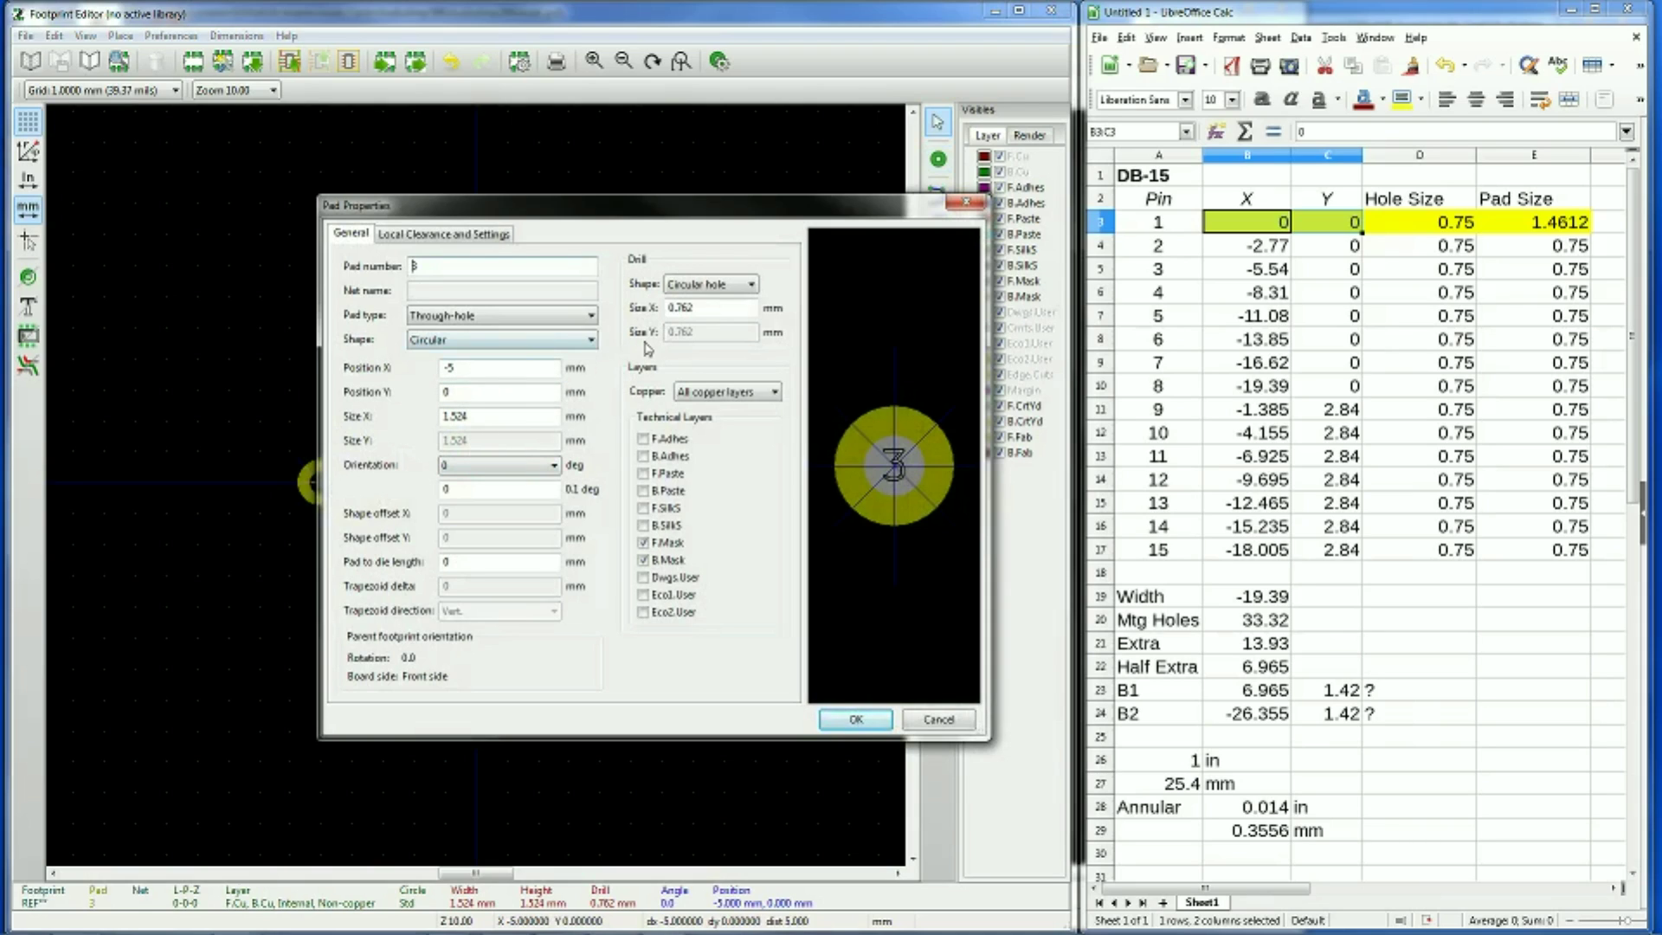
click(497, 363)
click(855, 719)
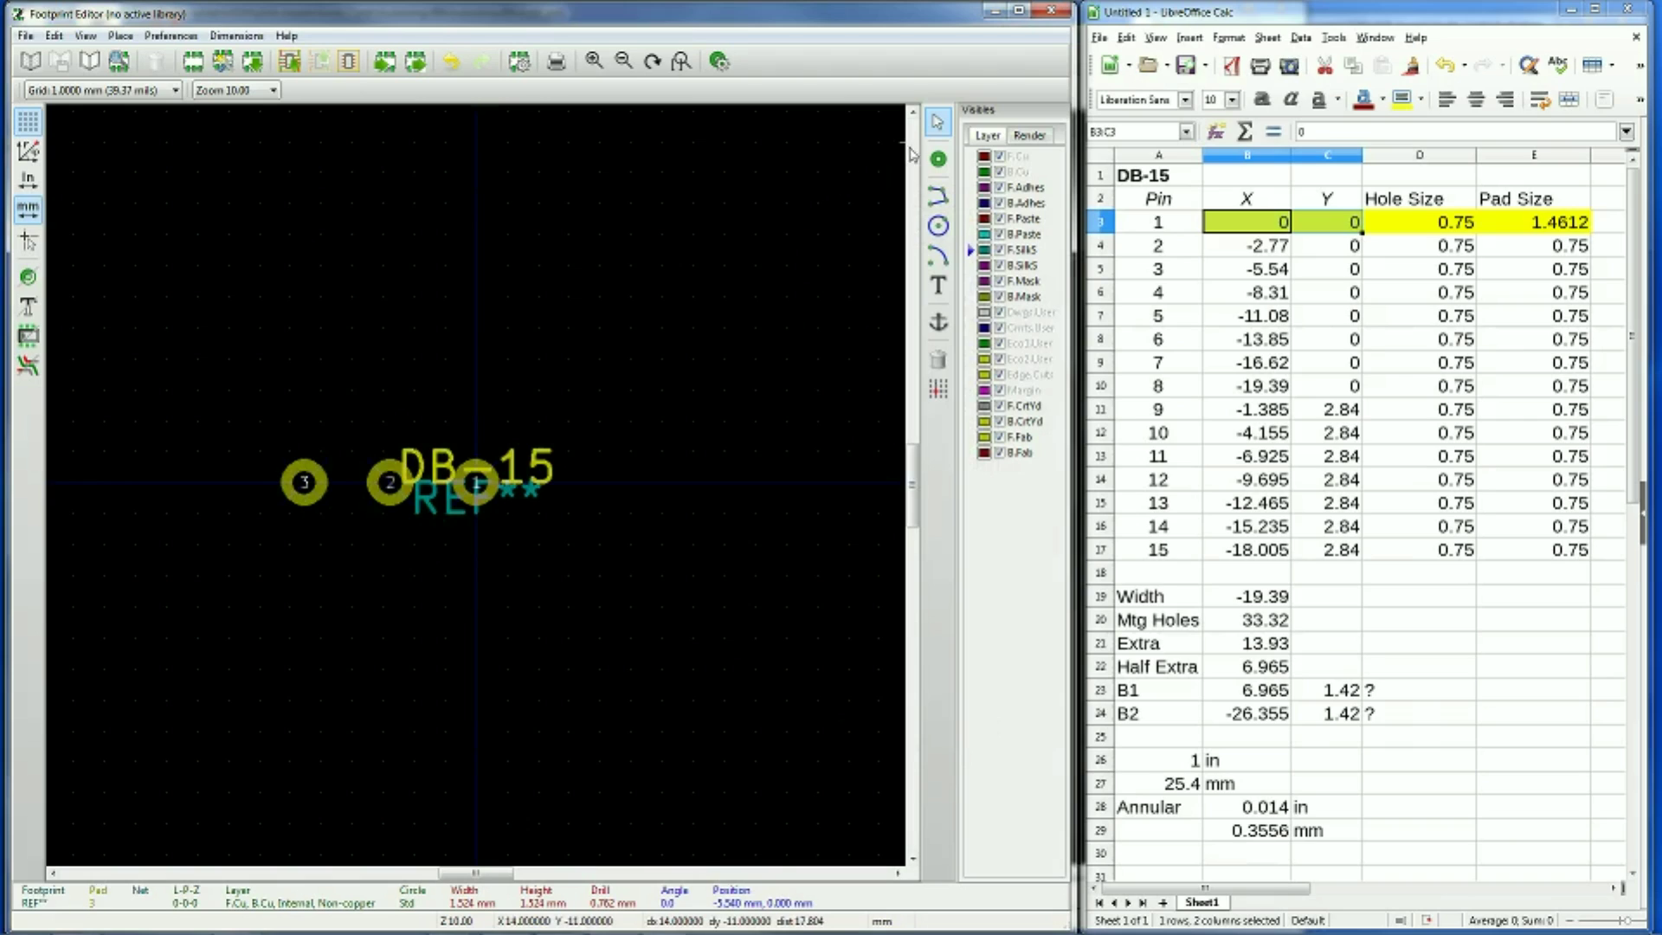
Add pad 4 on the horizontal axis beyond pad 3 and set its X position to -8.31 mm
click(937, 158)
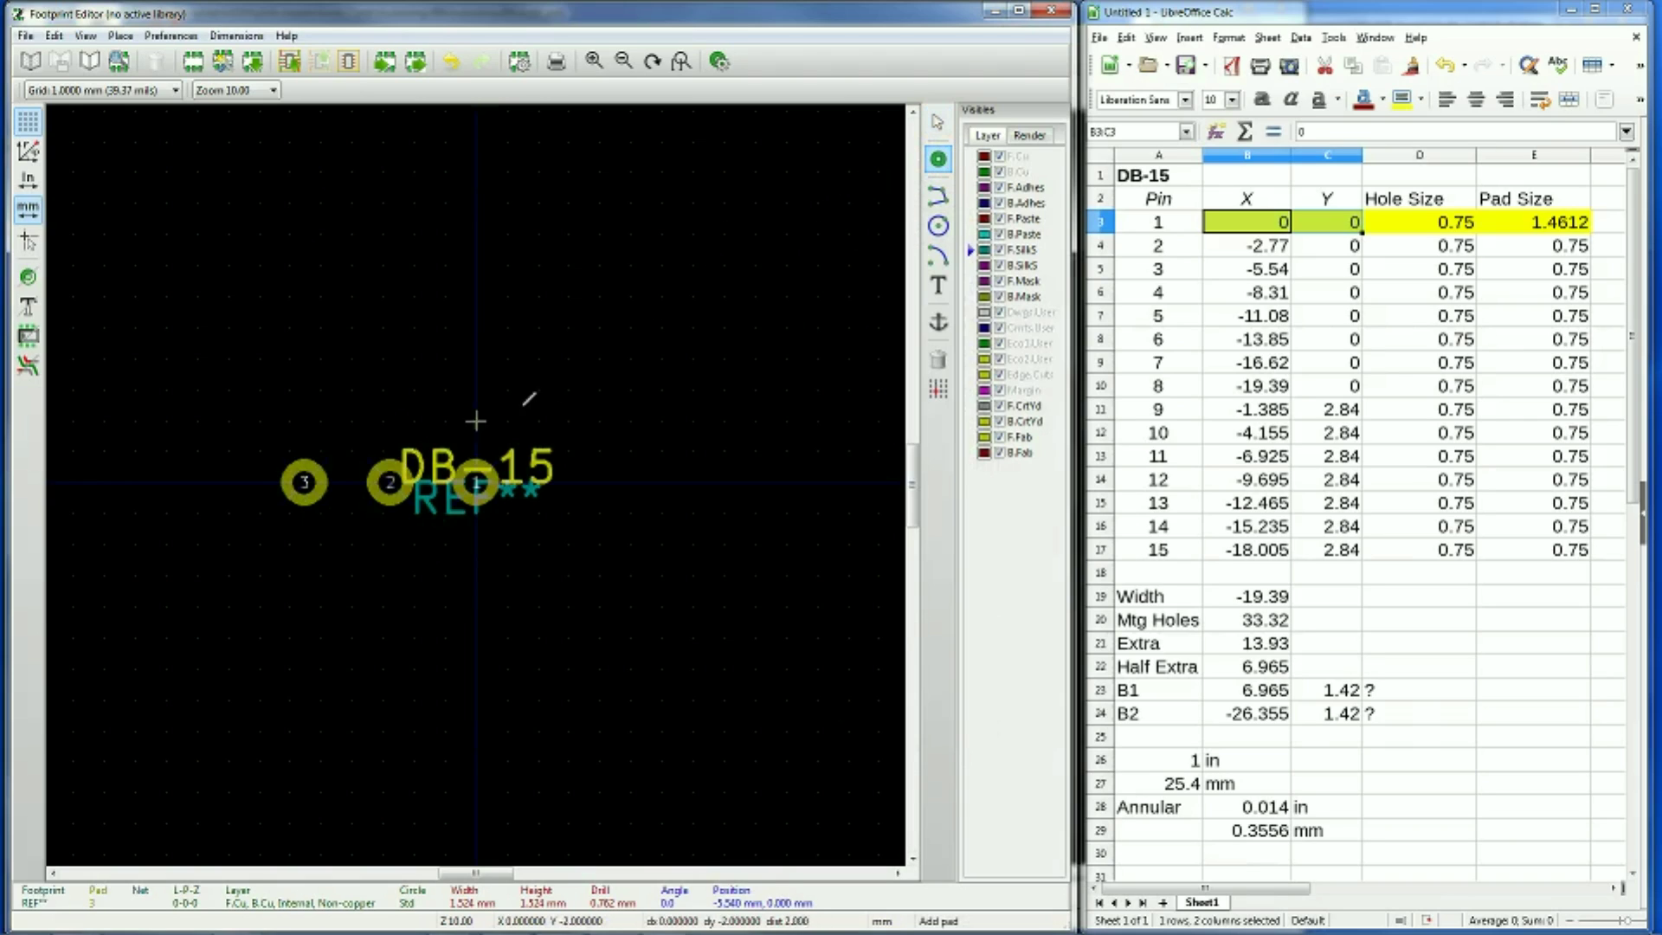
click(227, 482)
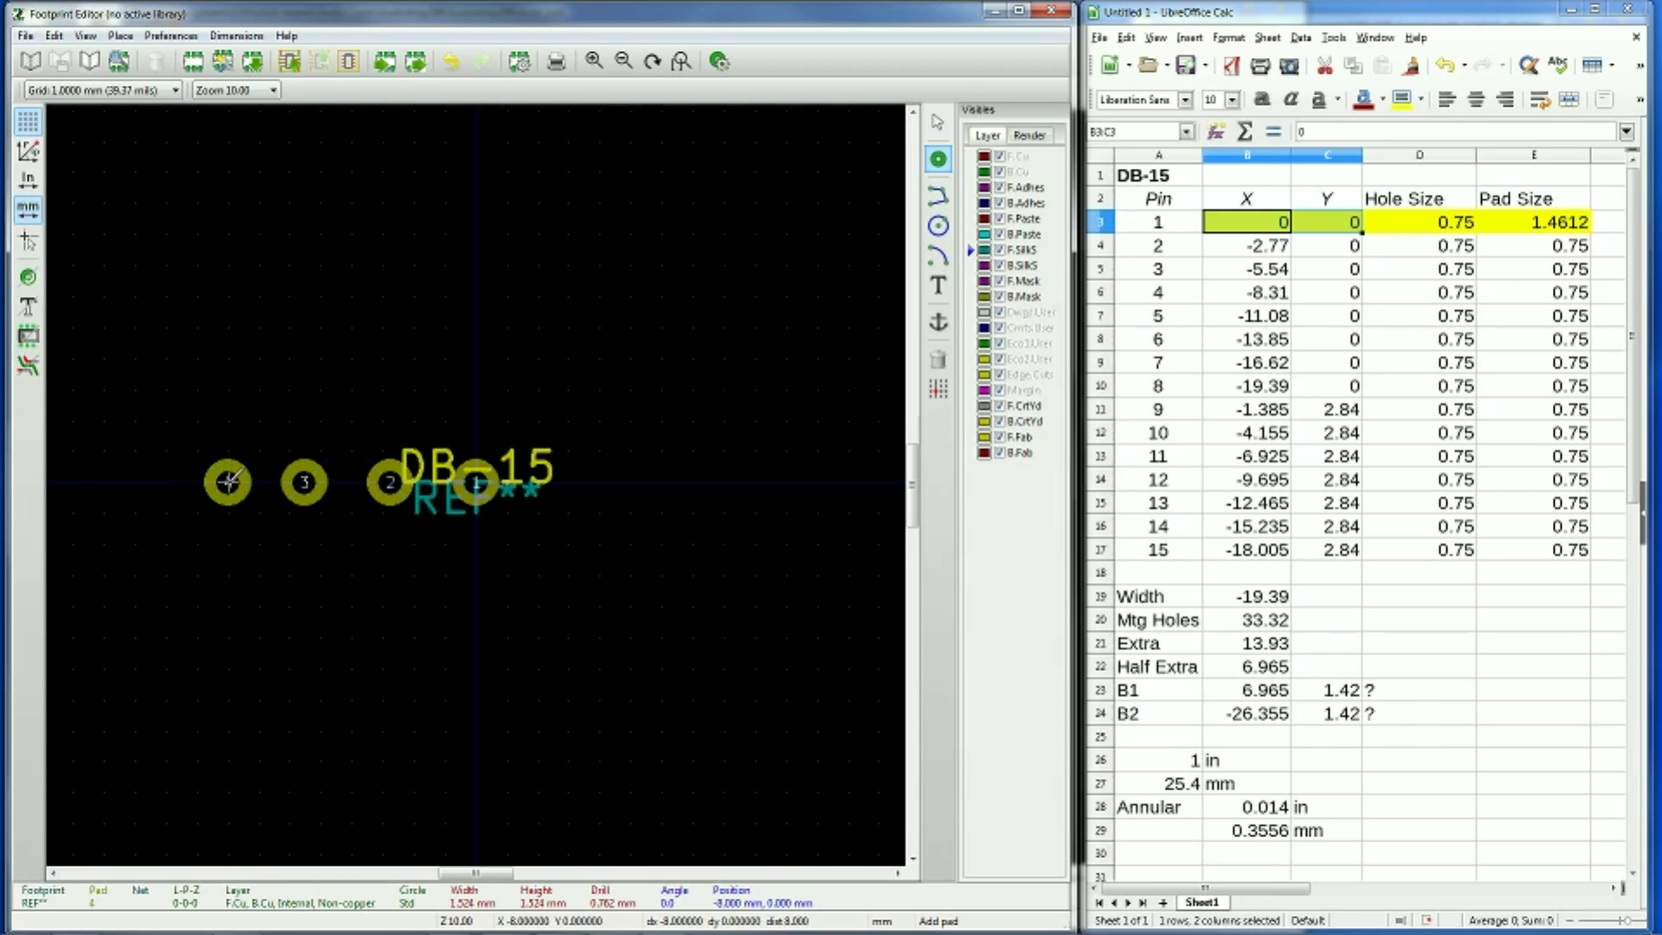
key(Escape)
double_click(228, 482)
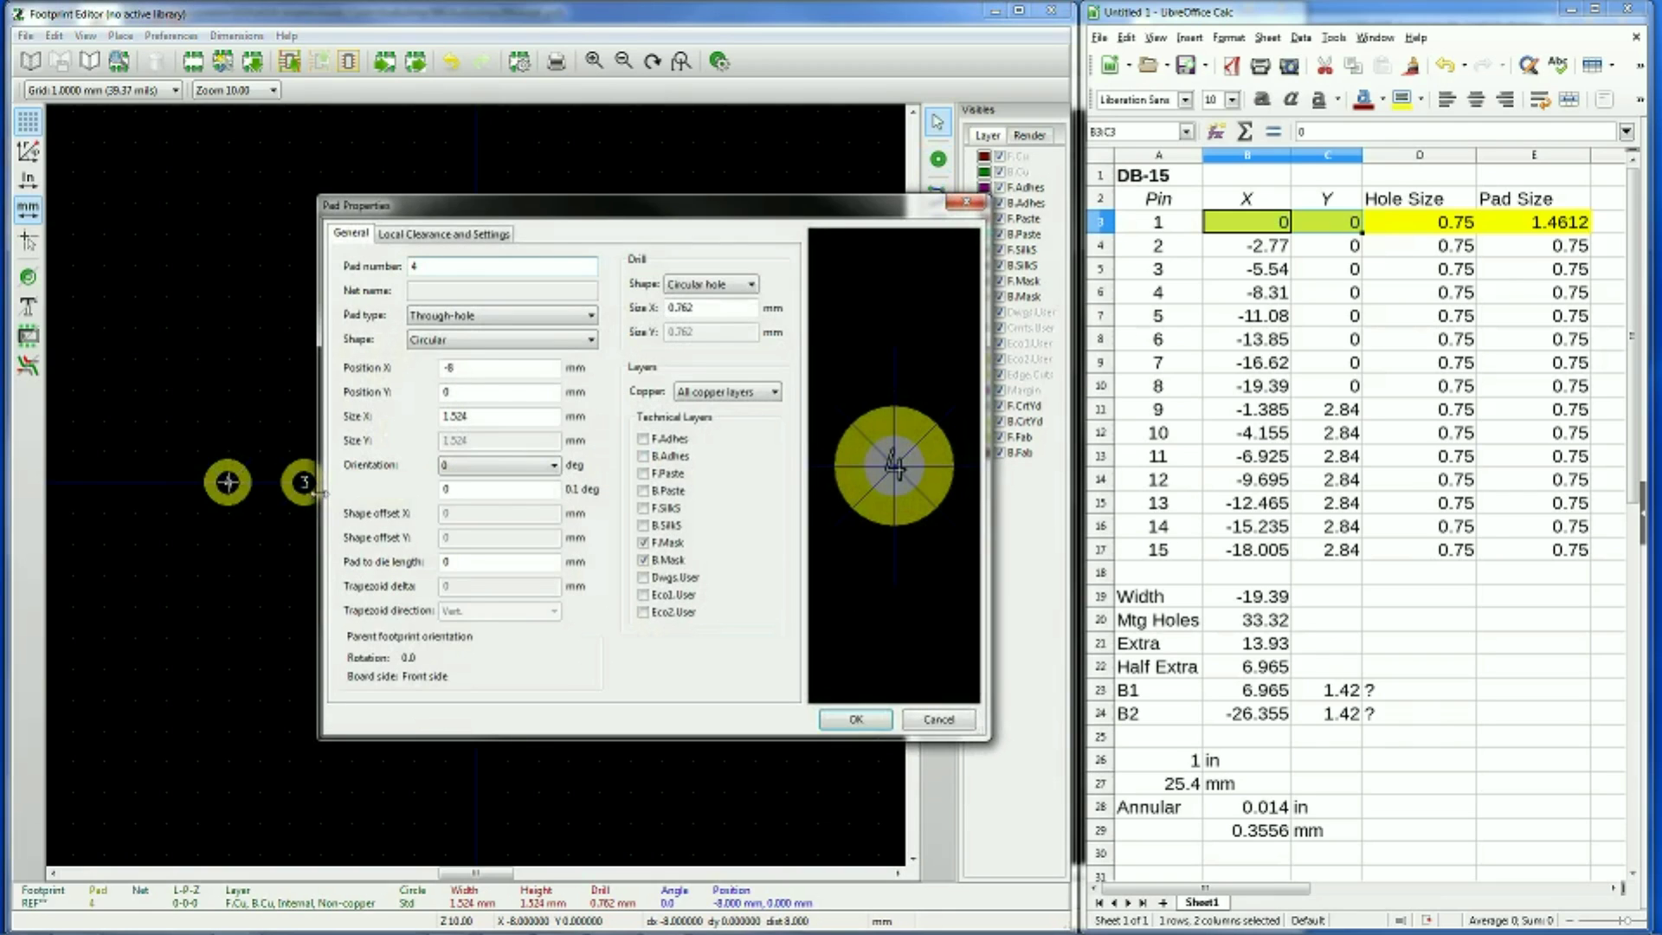
click(481, 368)
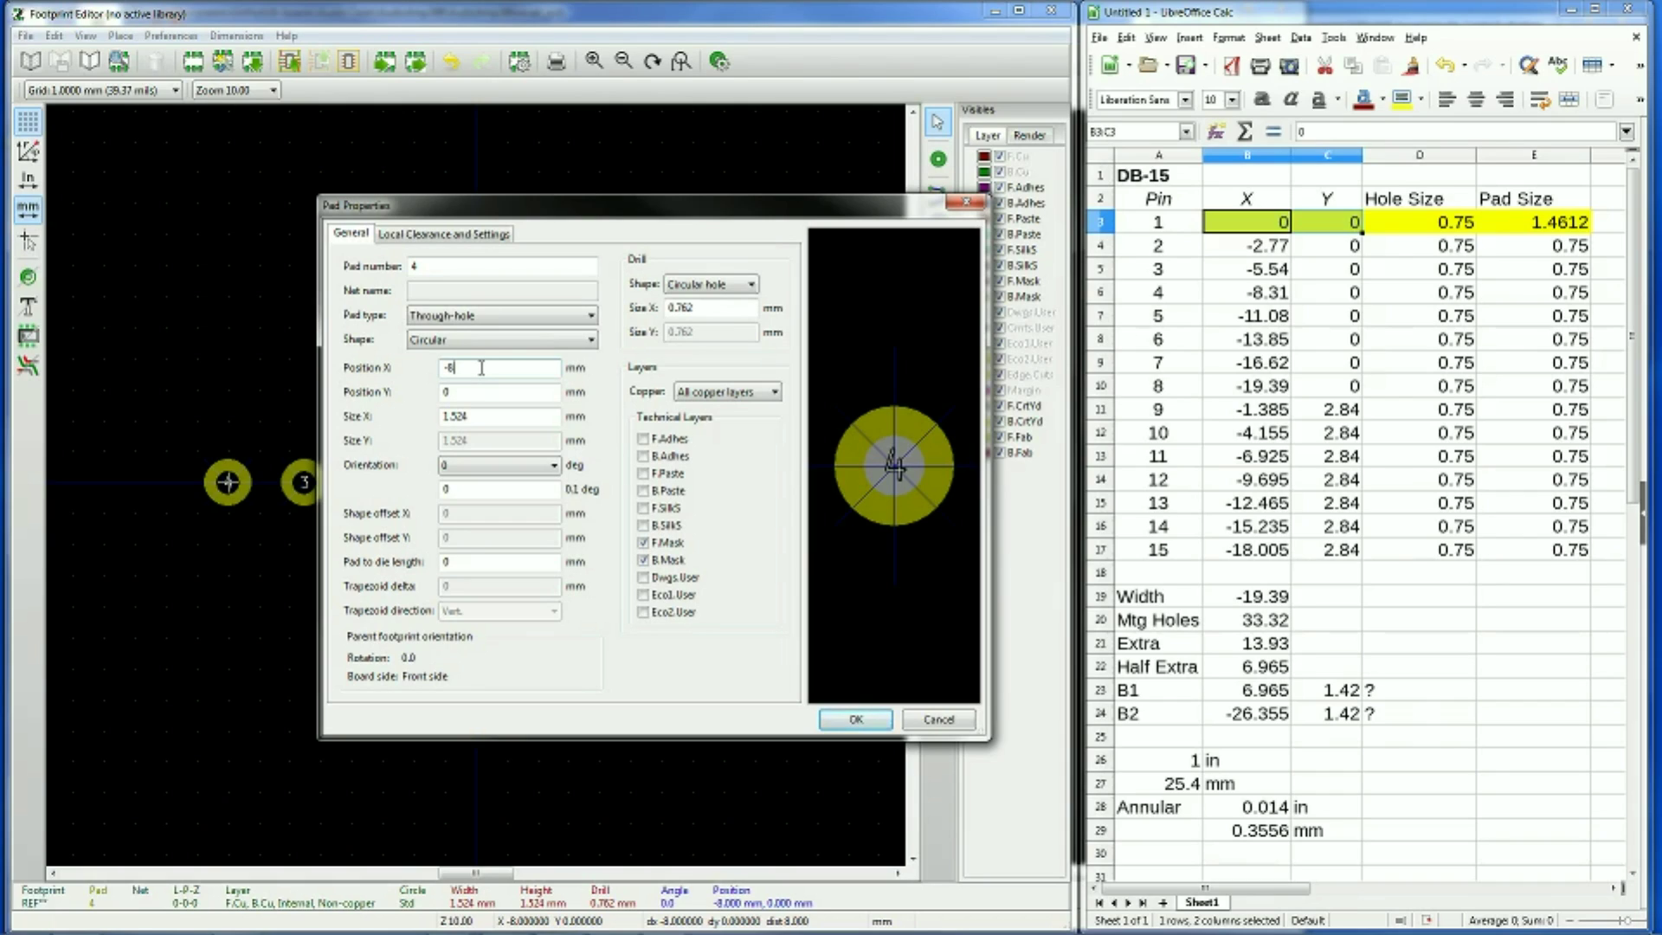
text(8)
key(Return)
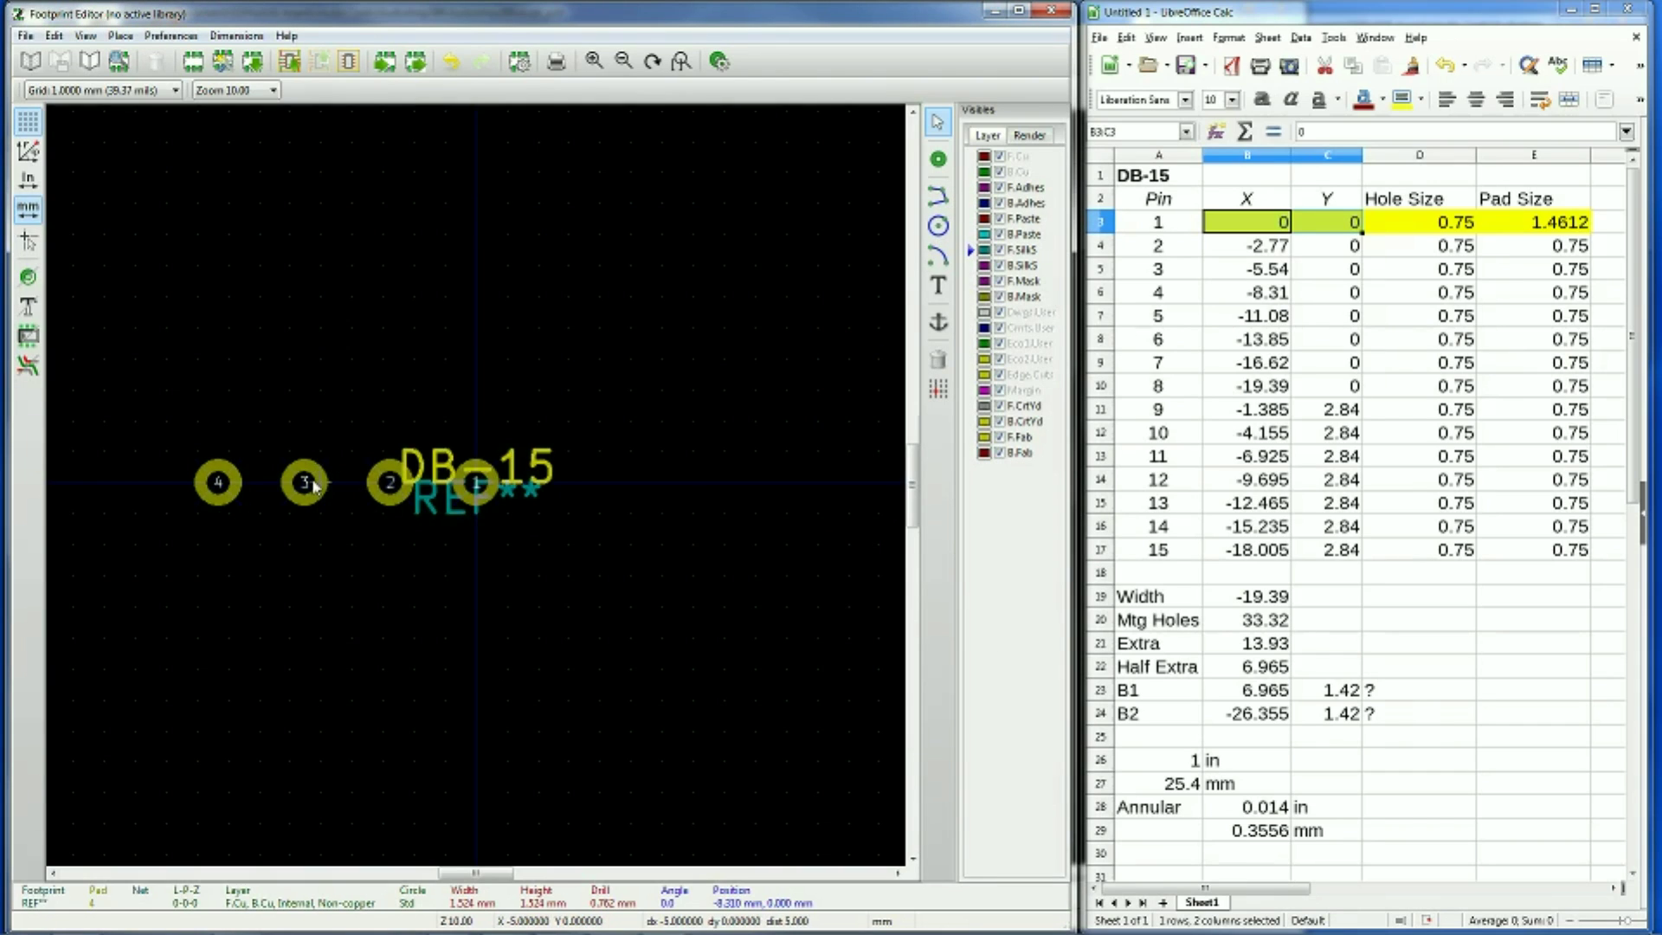
Add pad 5 on the horizontal axis beyond pad 4 and set its X position to -11.08 mm
middle_drag(314, 486, 428, 515)
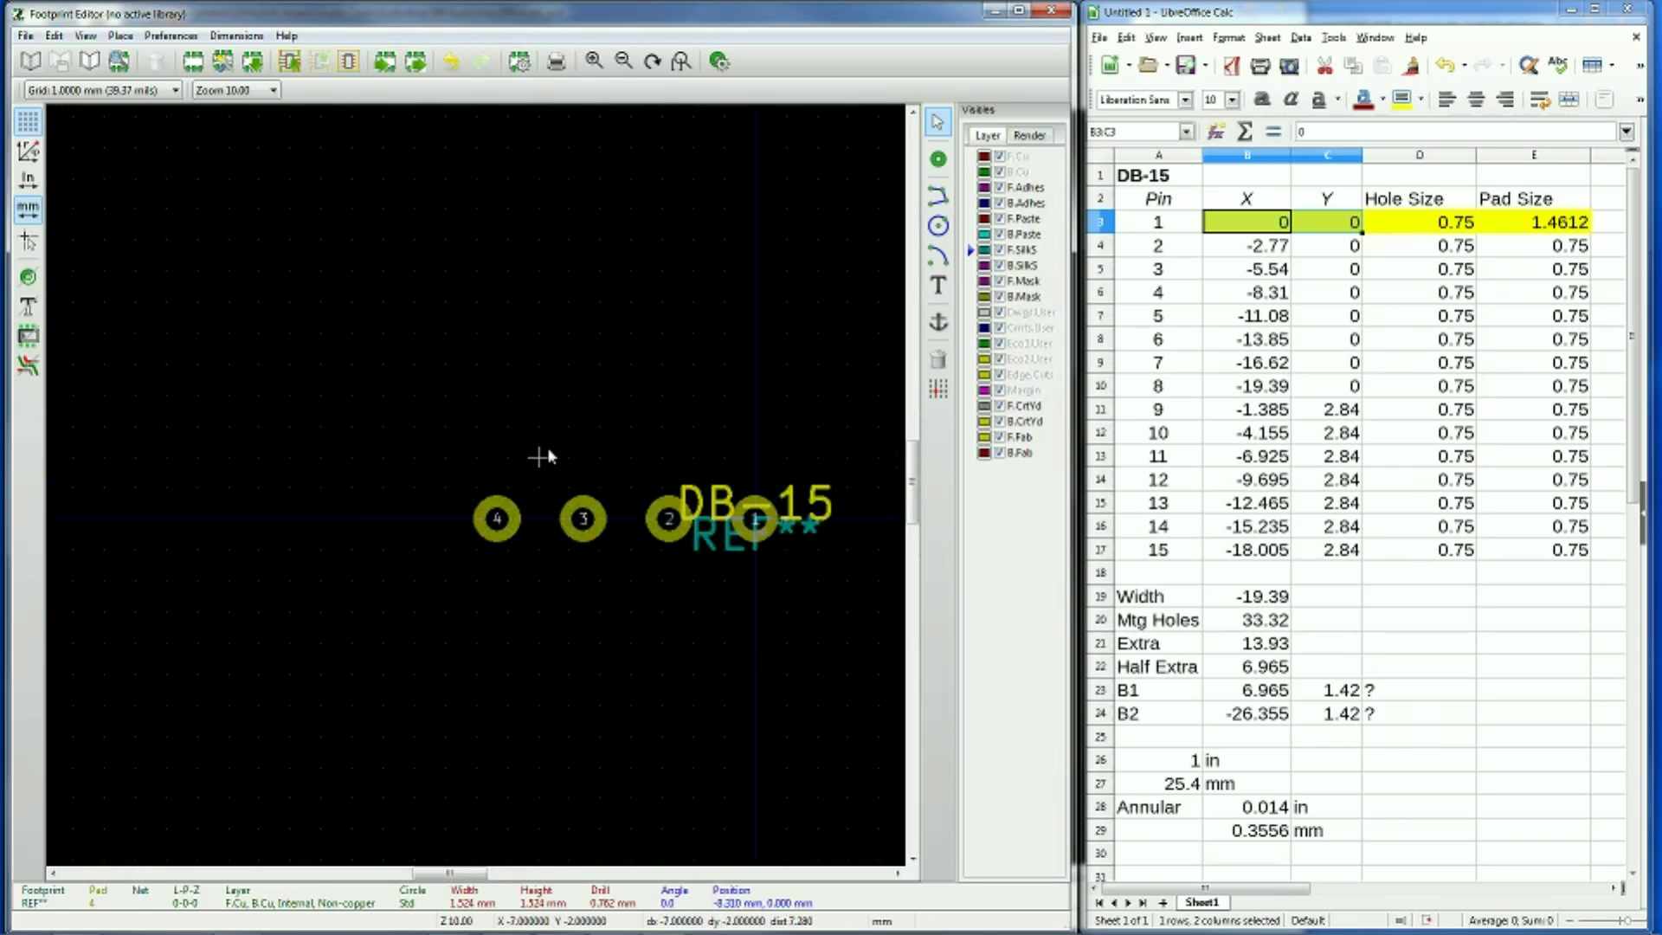
click(940, 162)
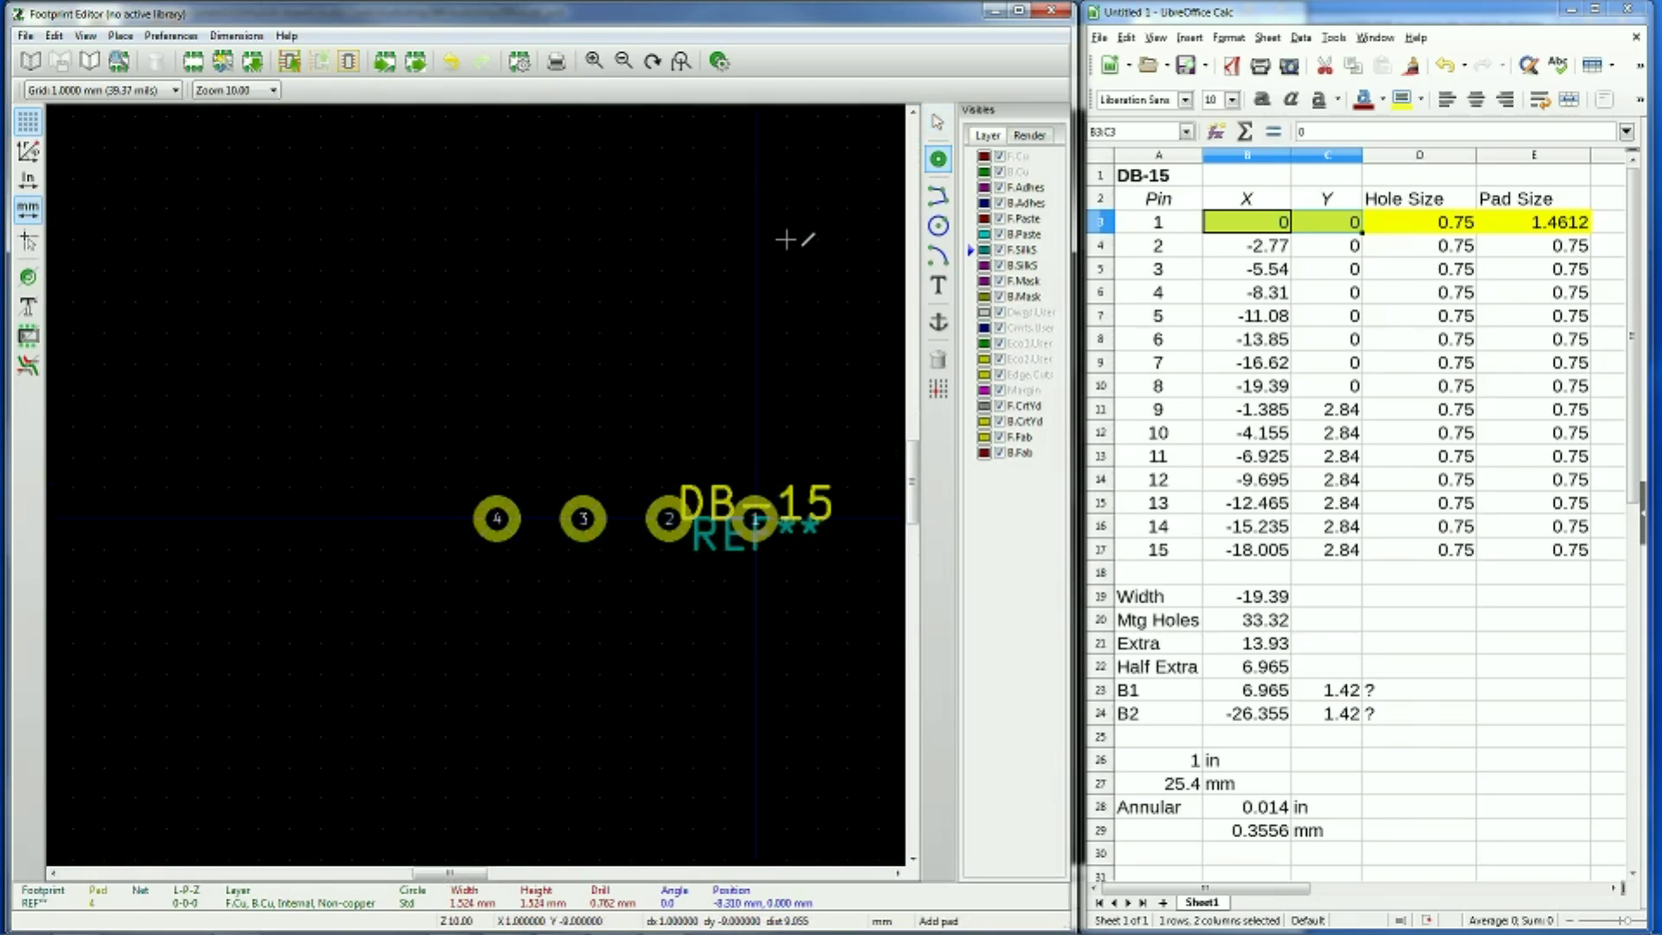
click(413, 518)
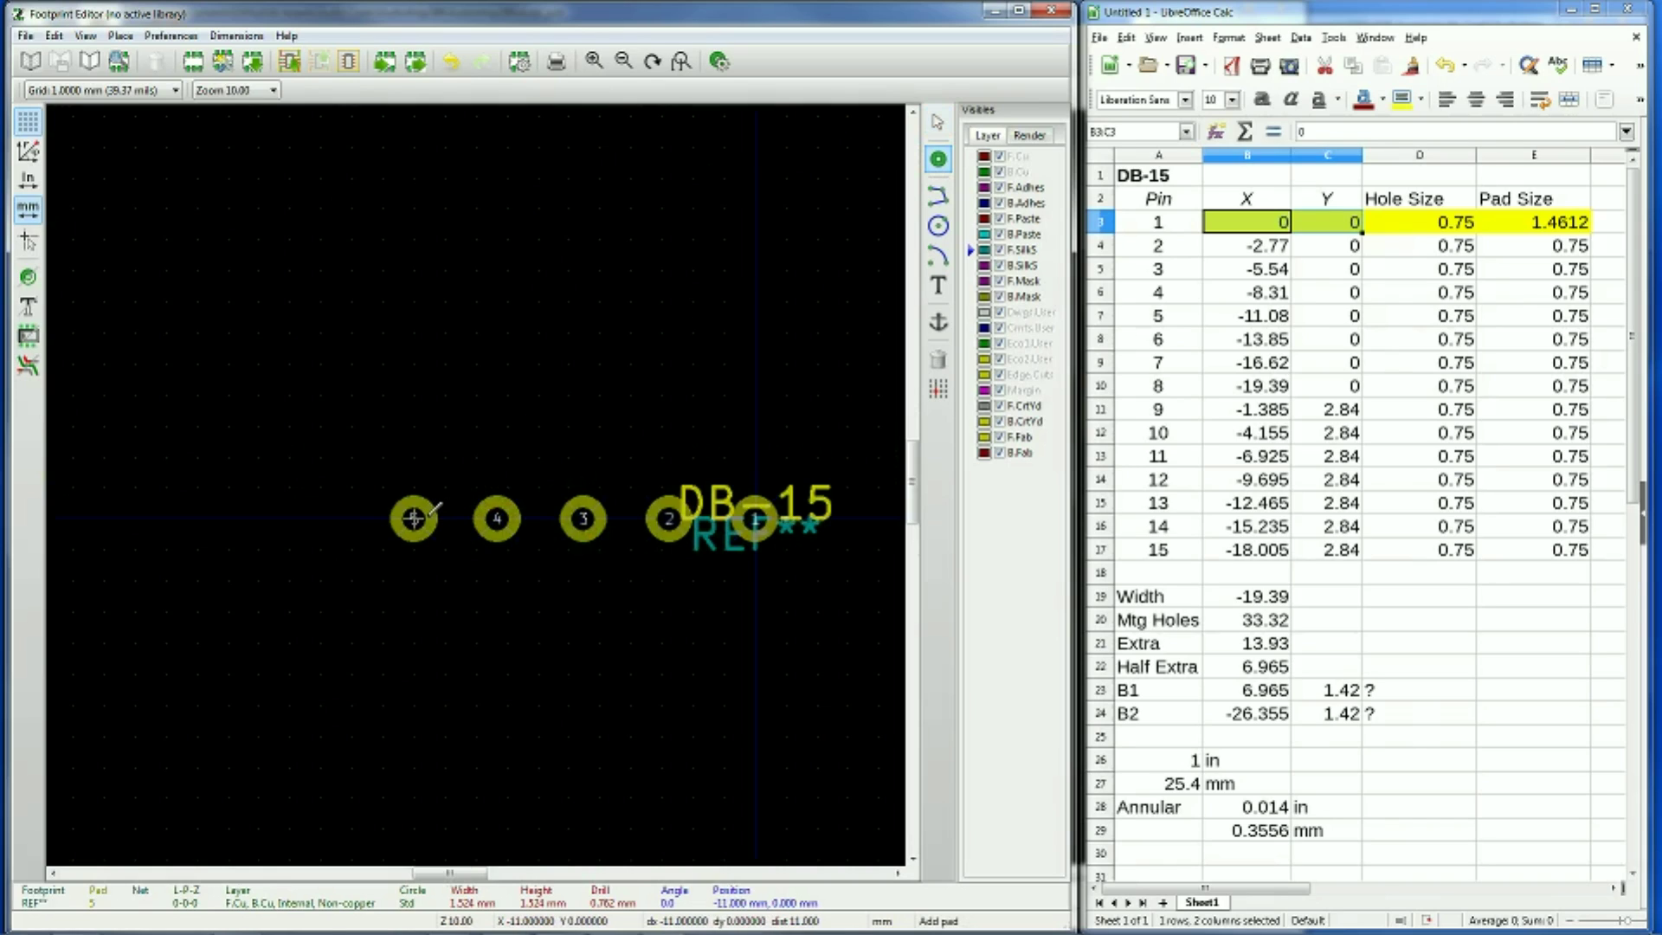
double_click(412, 518)
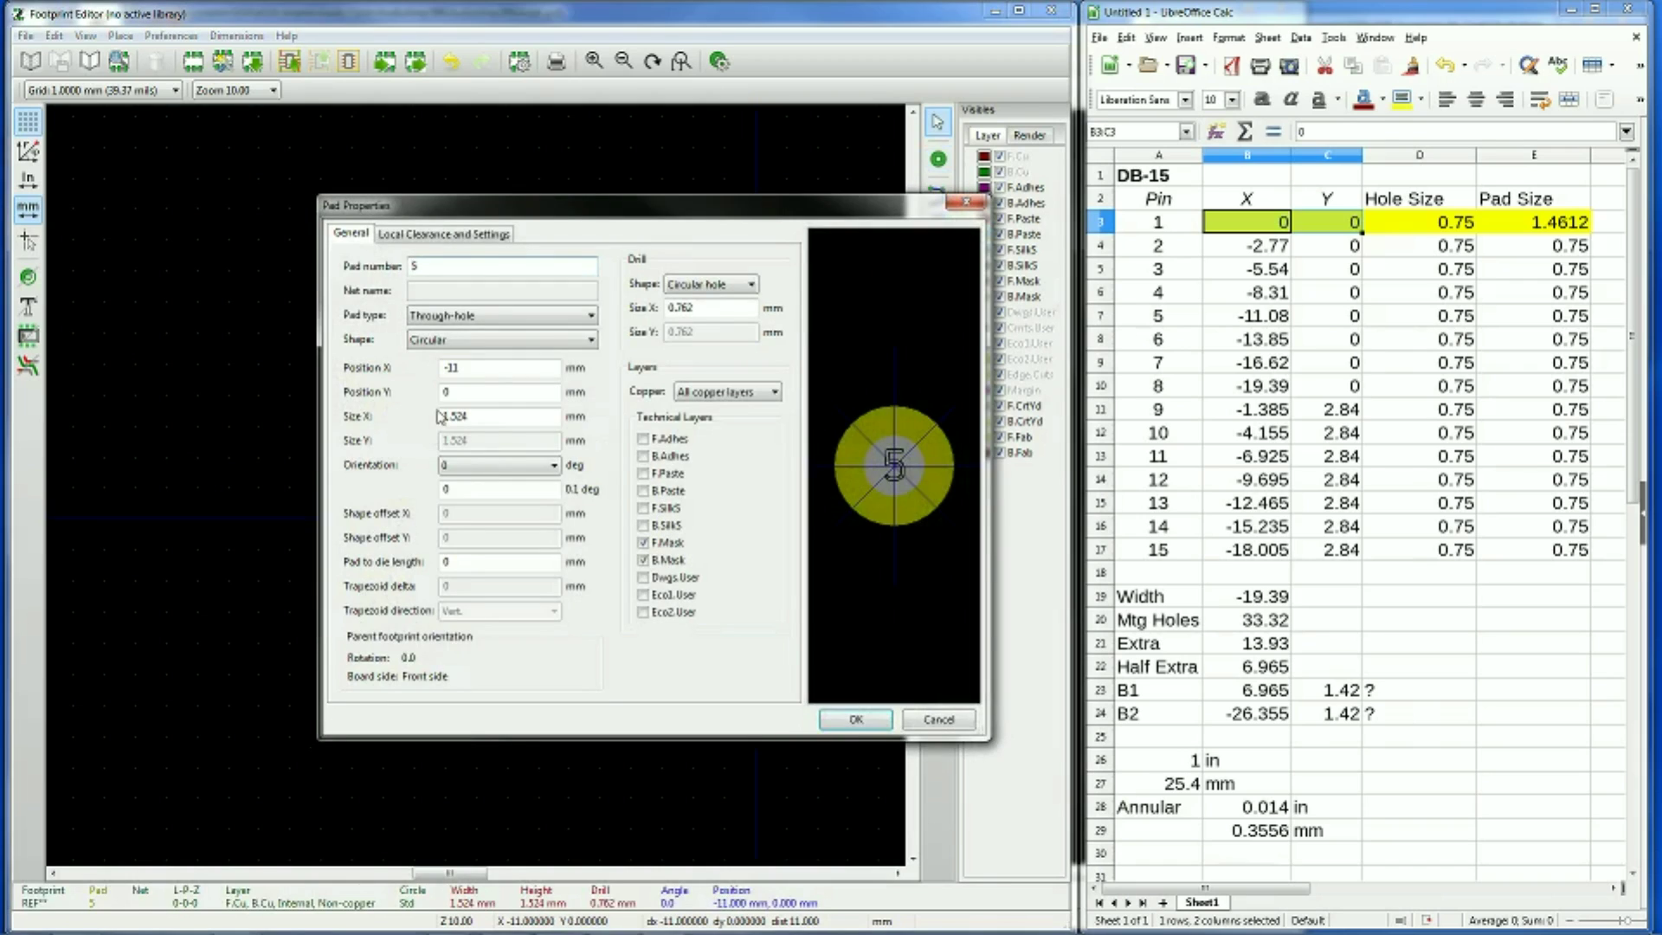
click(464, 370)
text(.08)
key(Return)
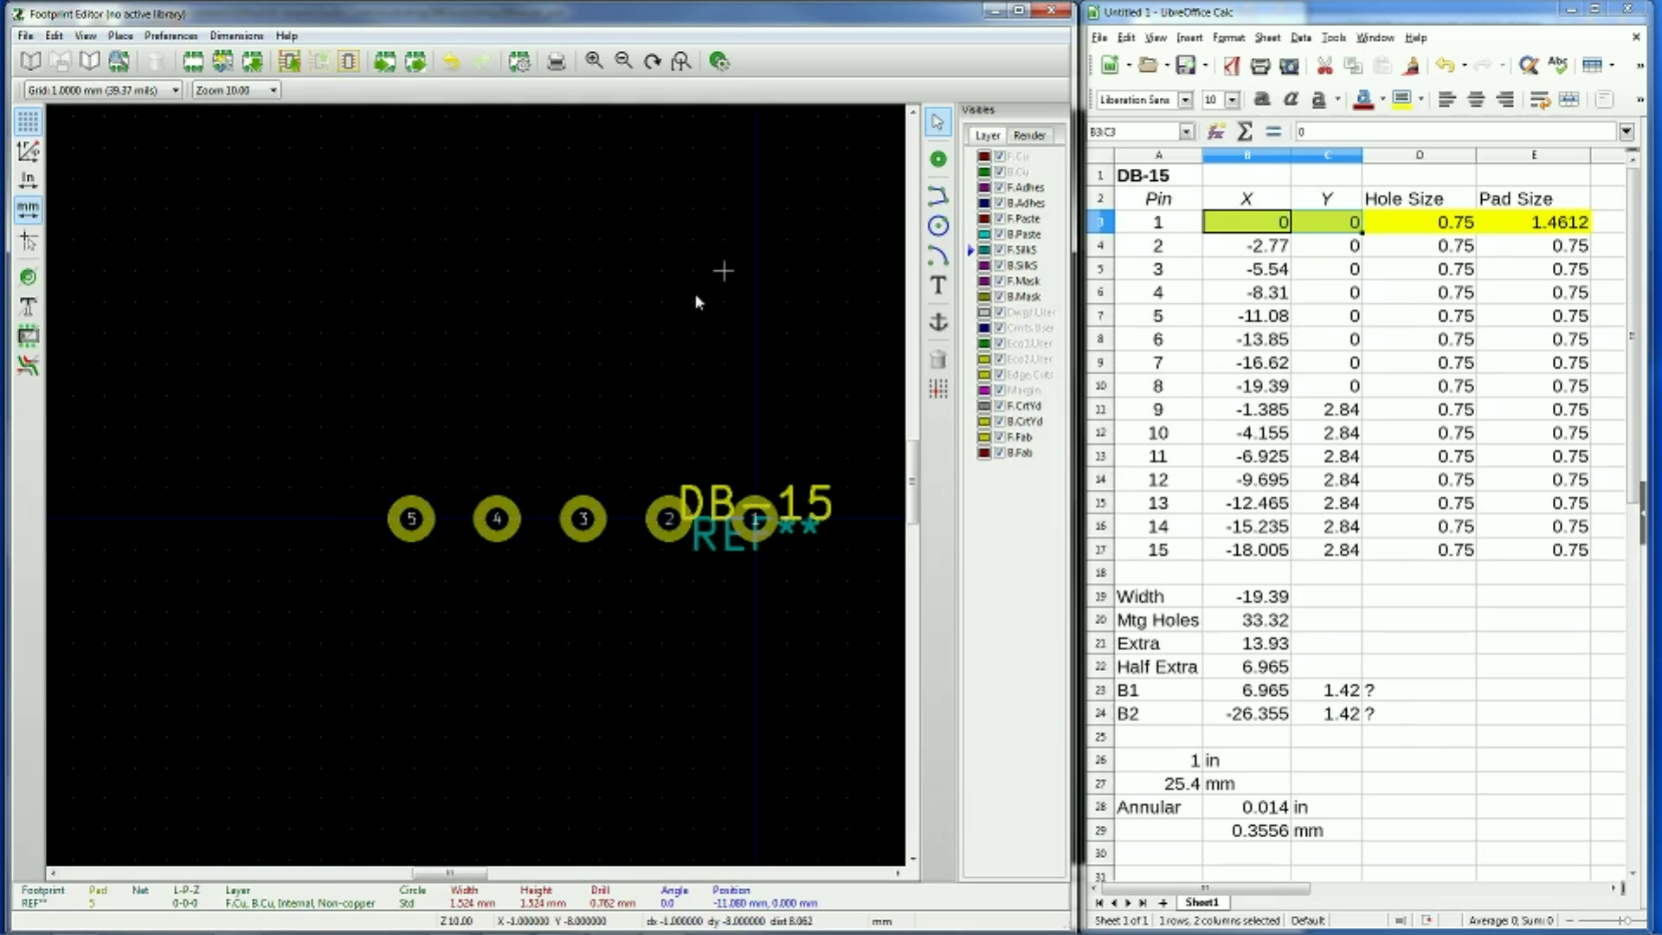
Add pad 6 on the horizontal axis beyond pad 5 and set its X position to -13.85 mm
click(949, 161)
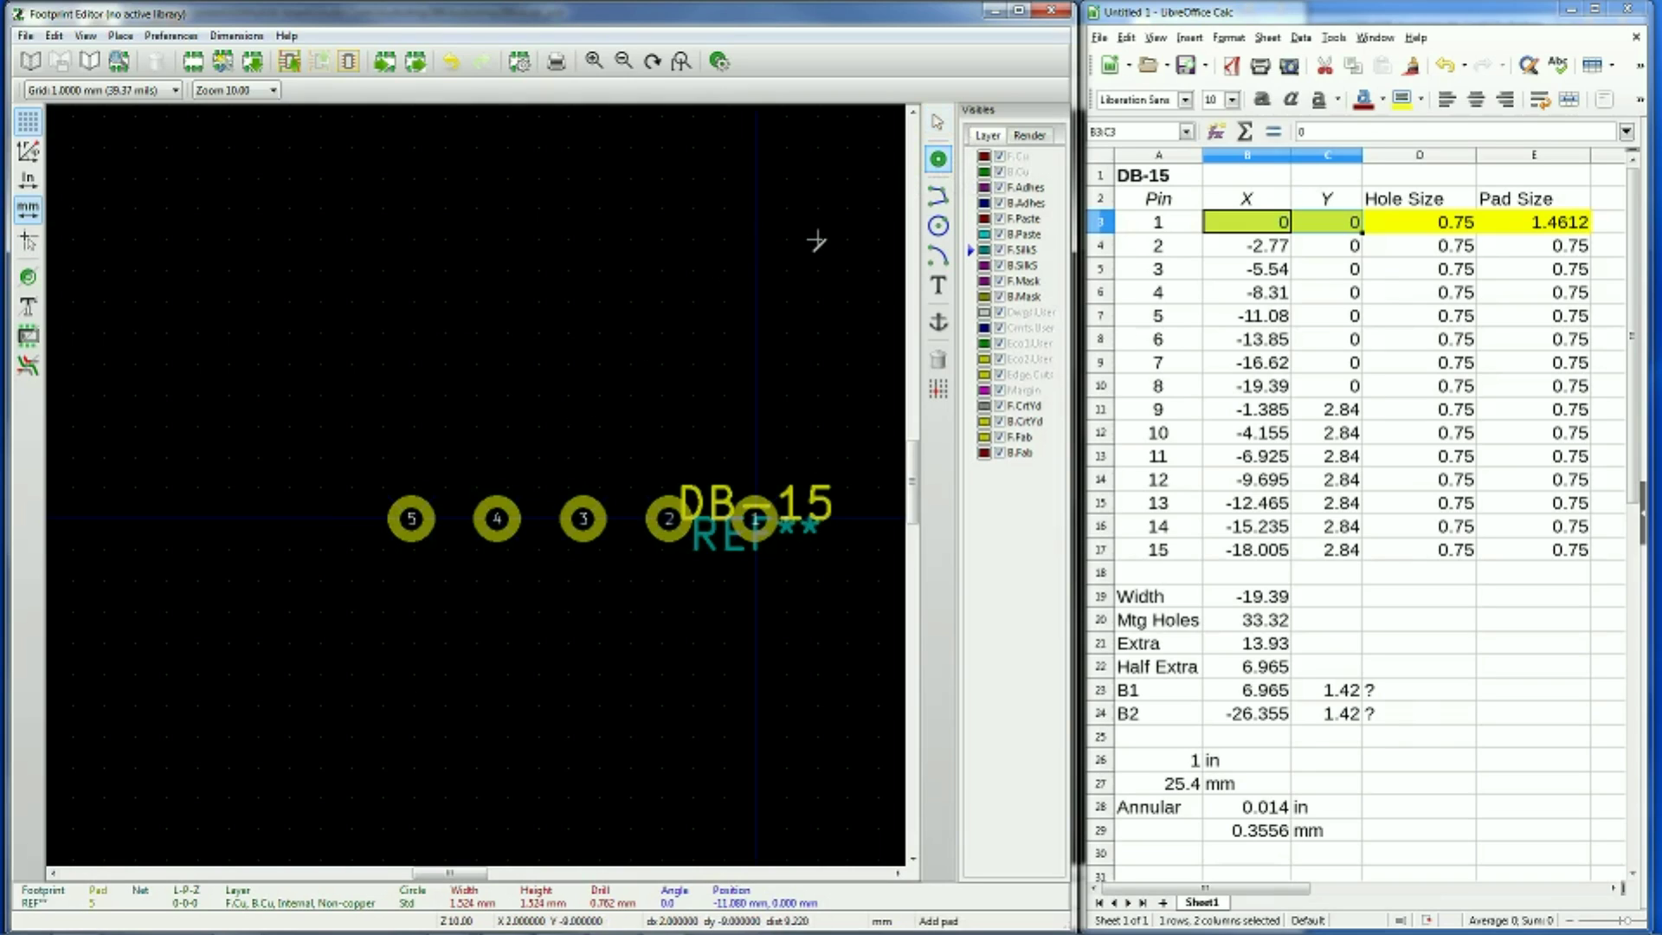
click(321, 518)
double_click(321, 518)
click(475, 366)
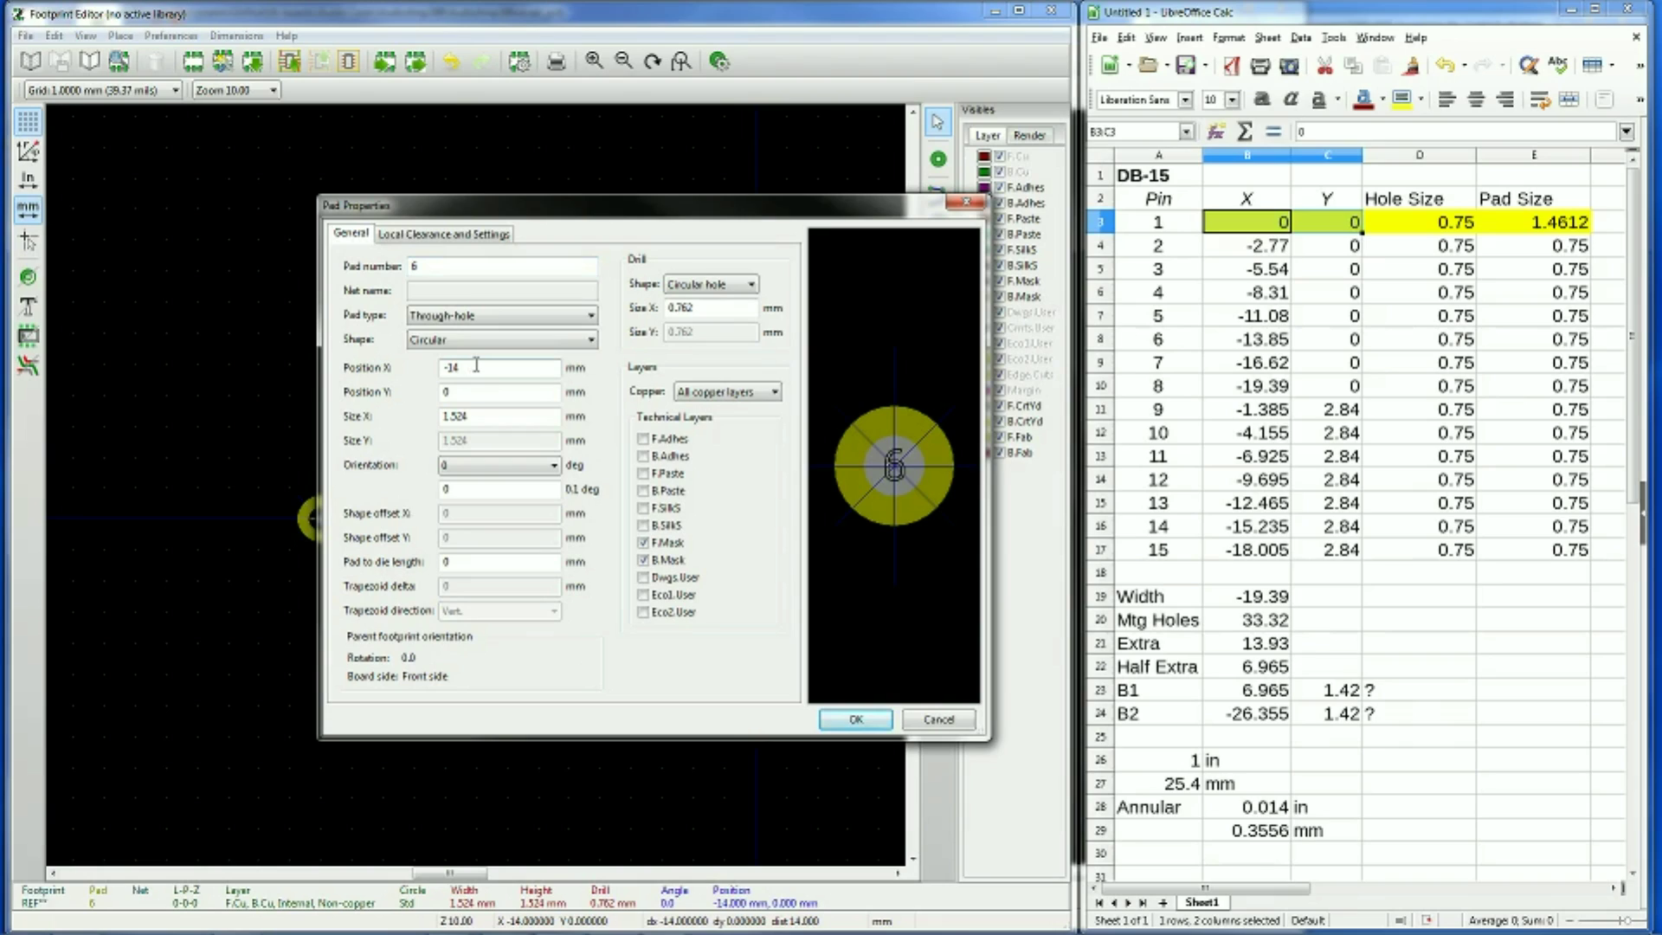
text(3.85)
key(Return)
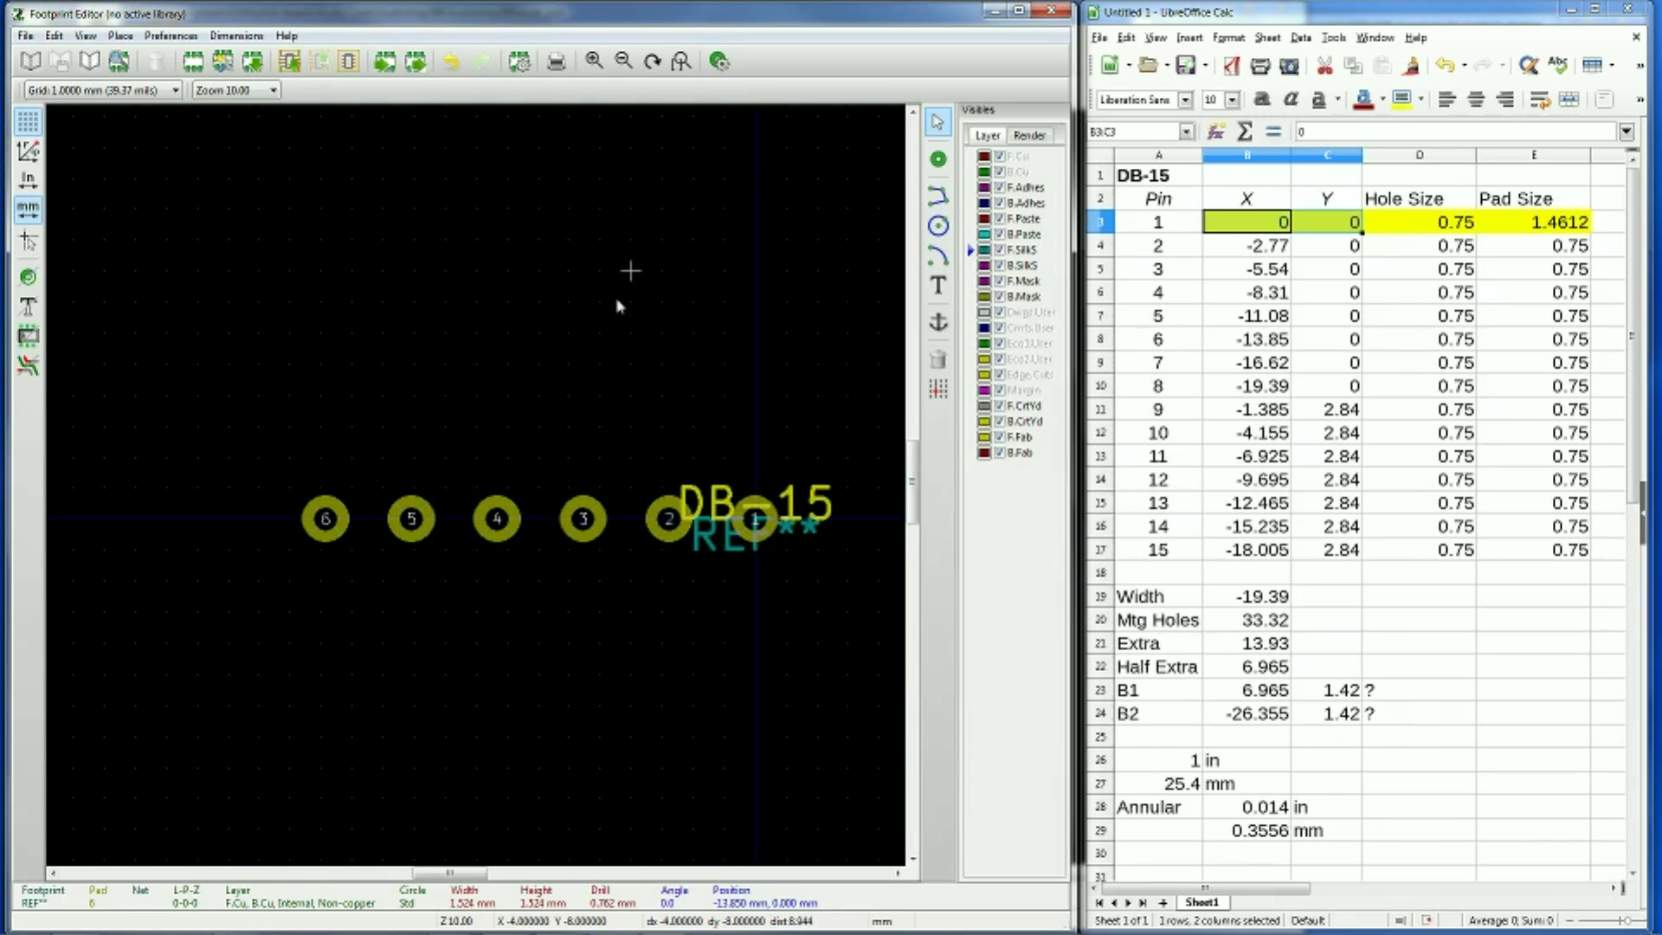
Add pad 7 on the horizontal axis beyond pad 6 and set its X position to -16.62 mm
click(937, 158)
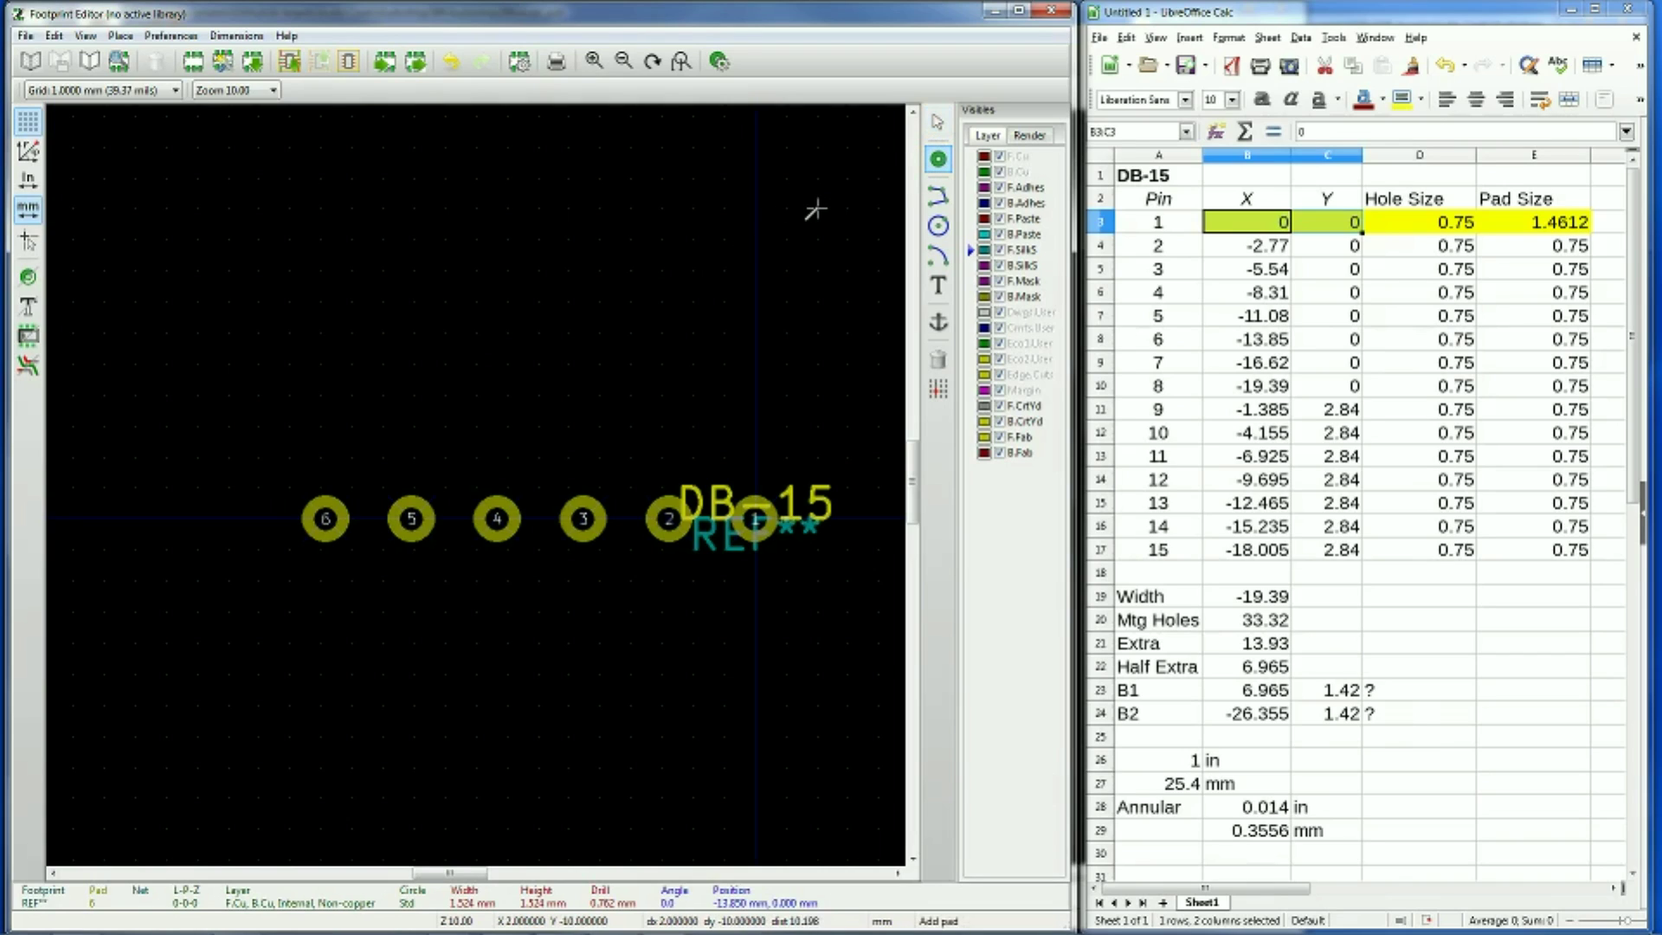
click(258, 518)
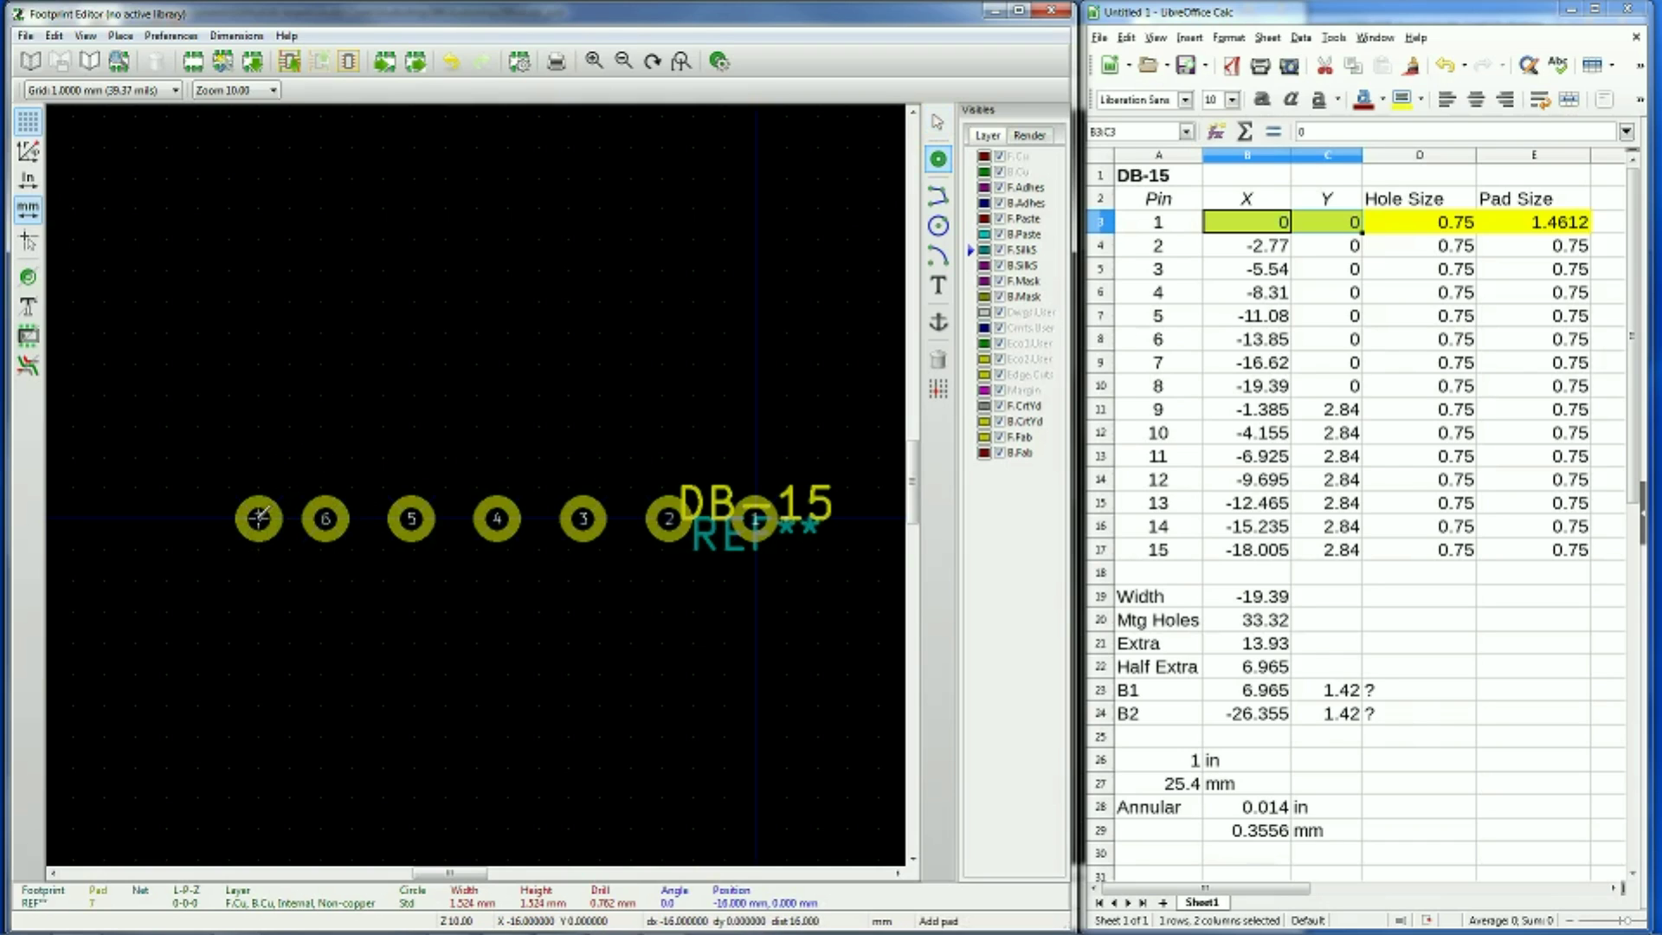
double_click(258, 518)
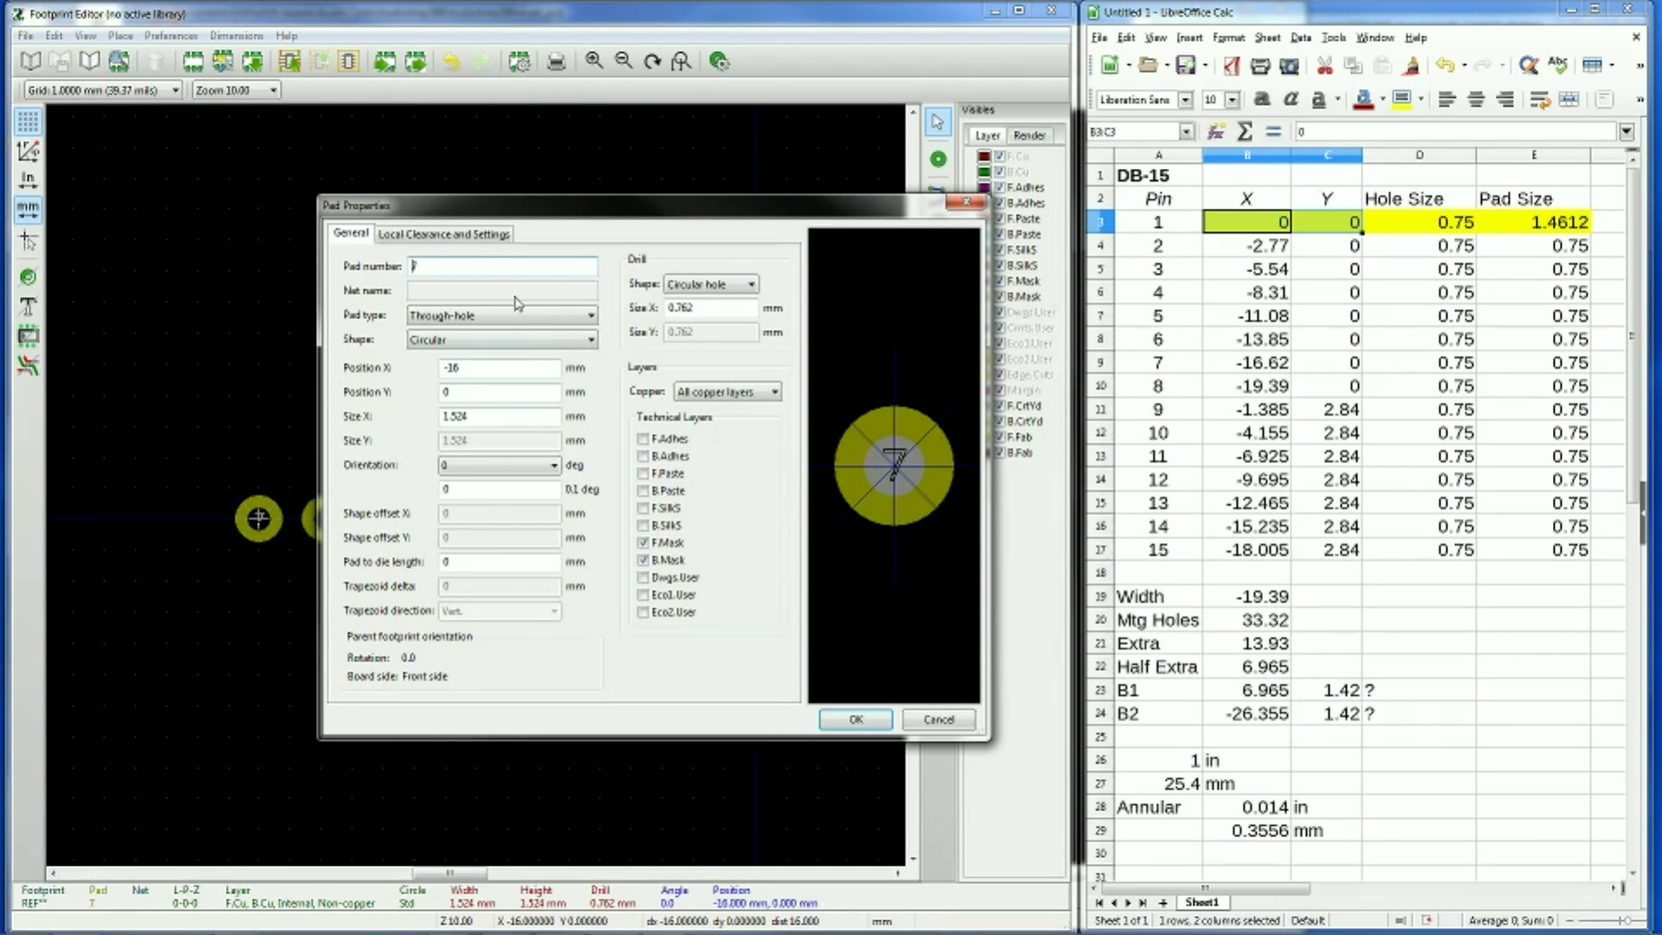
click(496, 271)
key(Return)
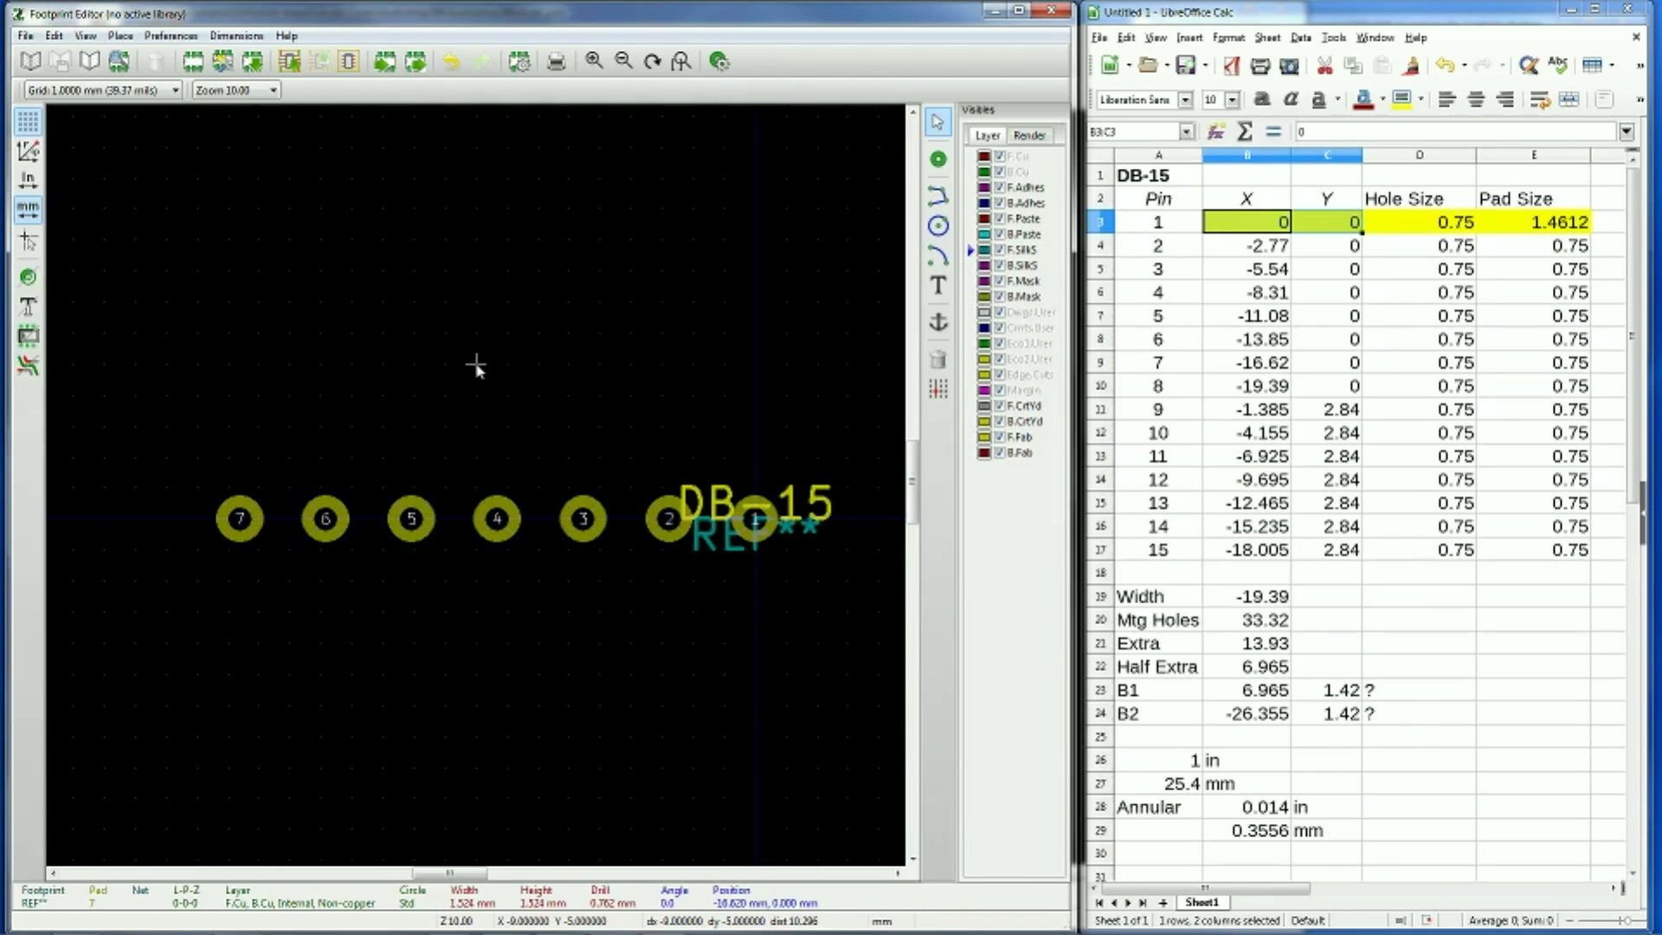
Add pad 8 on the horizontal axis beyond pad 7 and set its X position to -19.39 mm
click(937, 159)
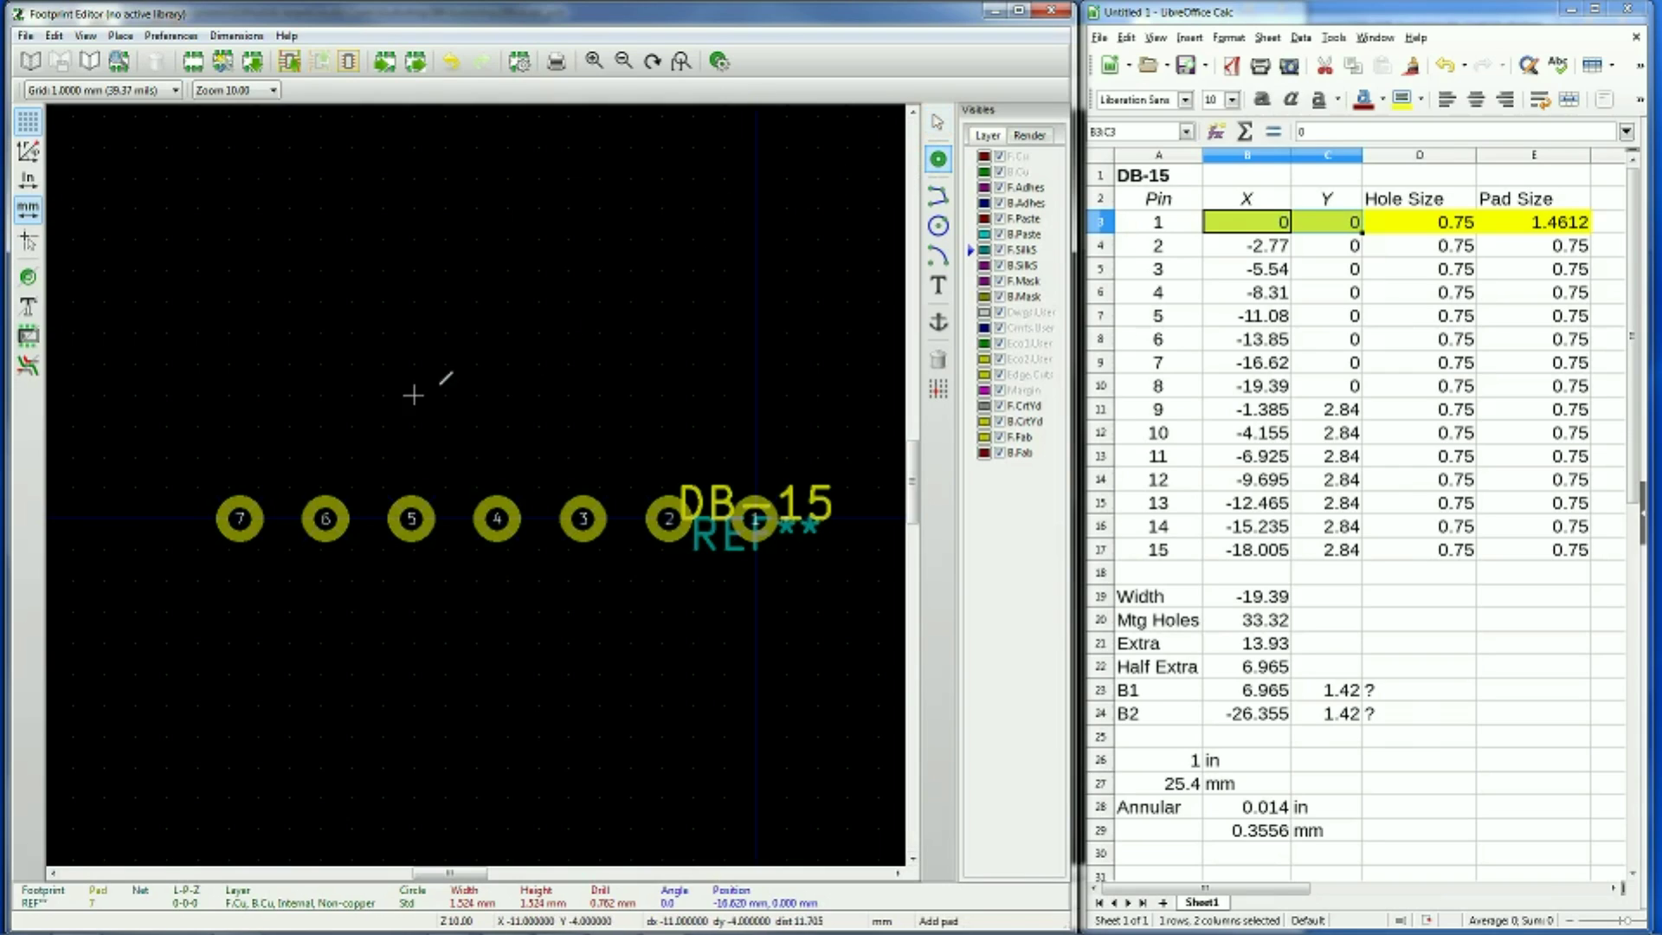
click(136, 516)
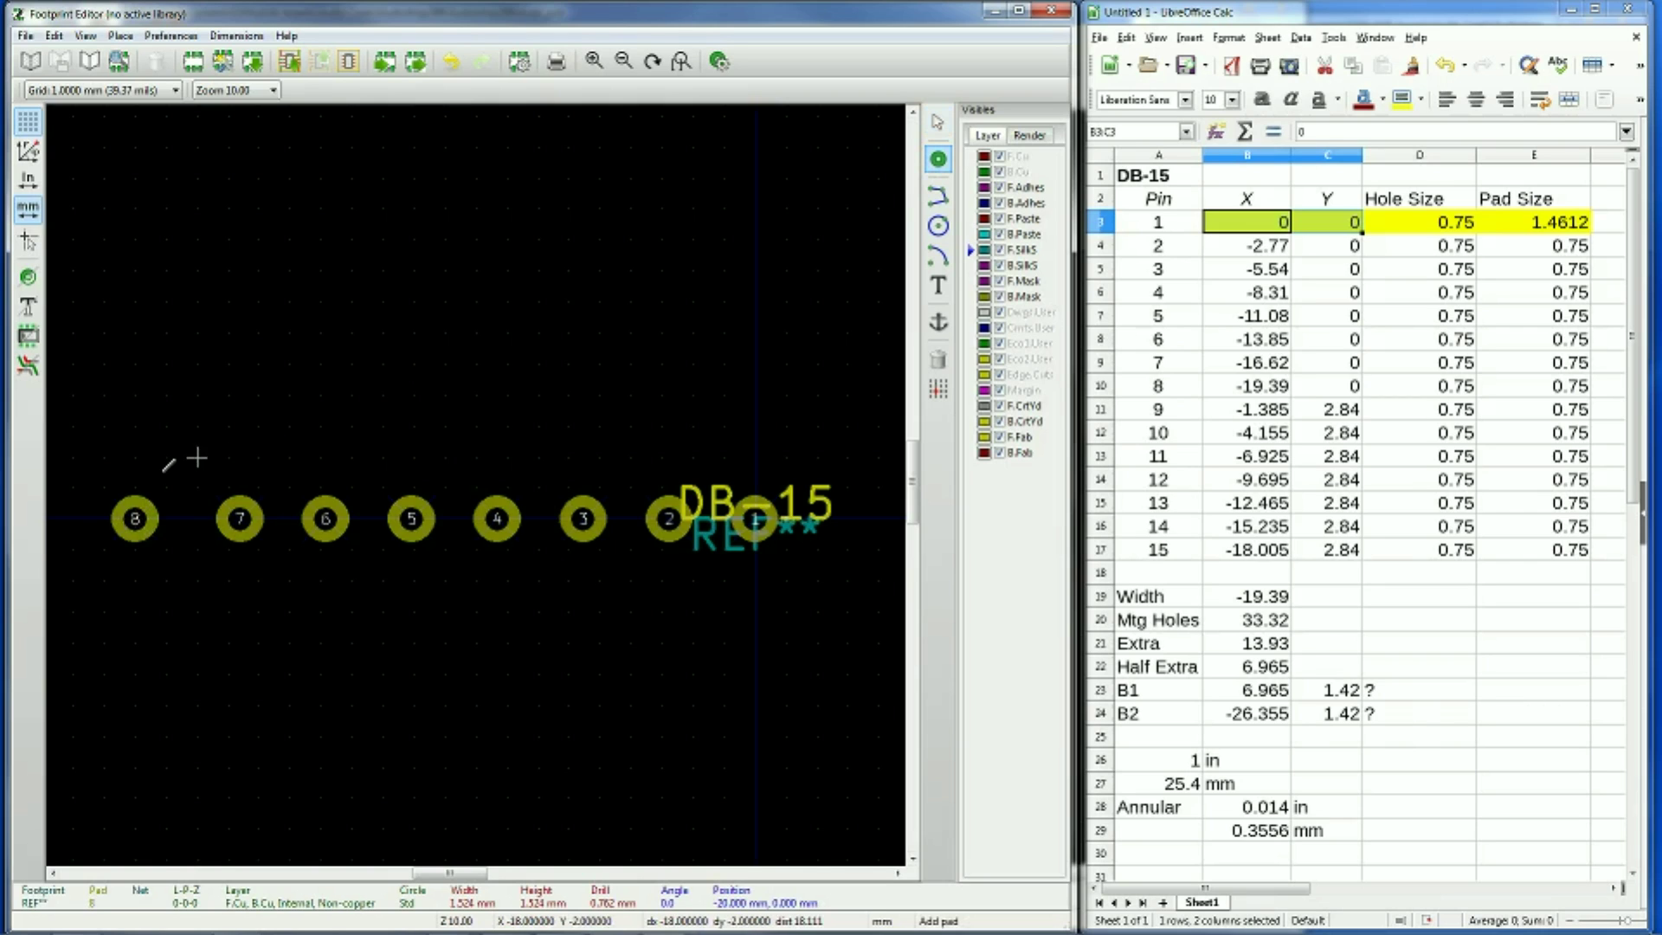
double_click(136, 517)
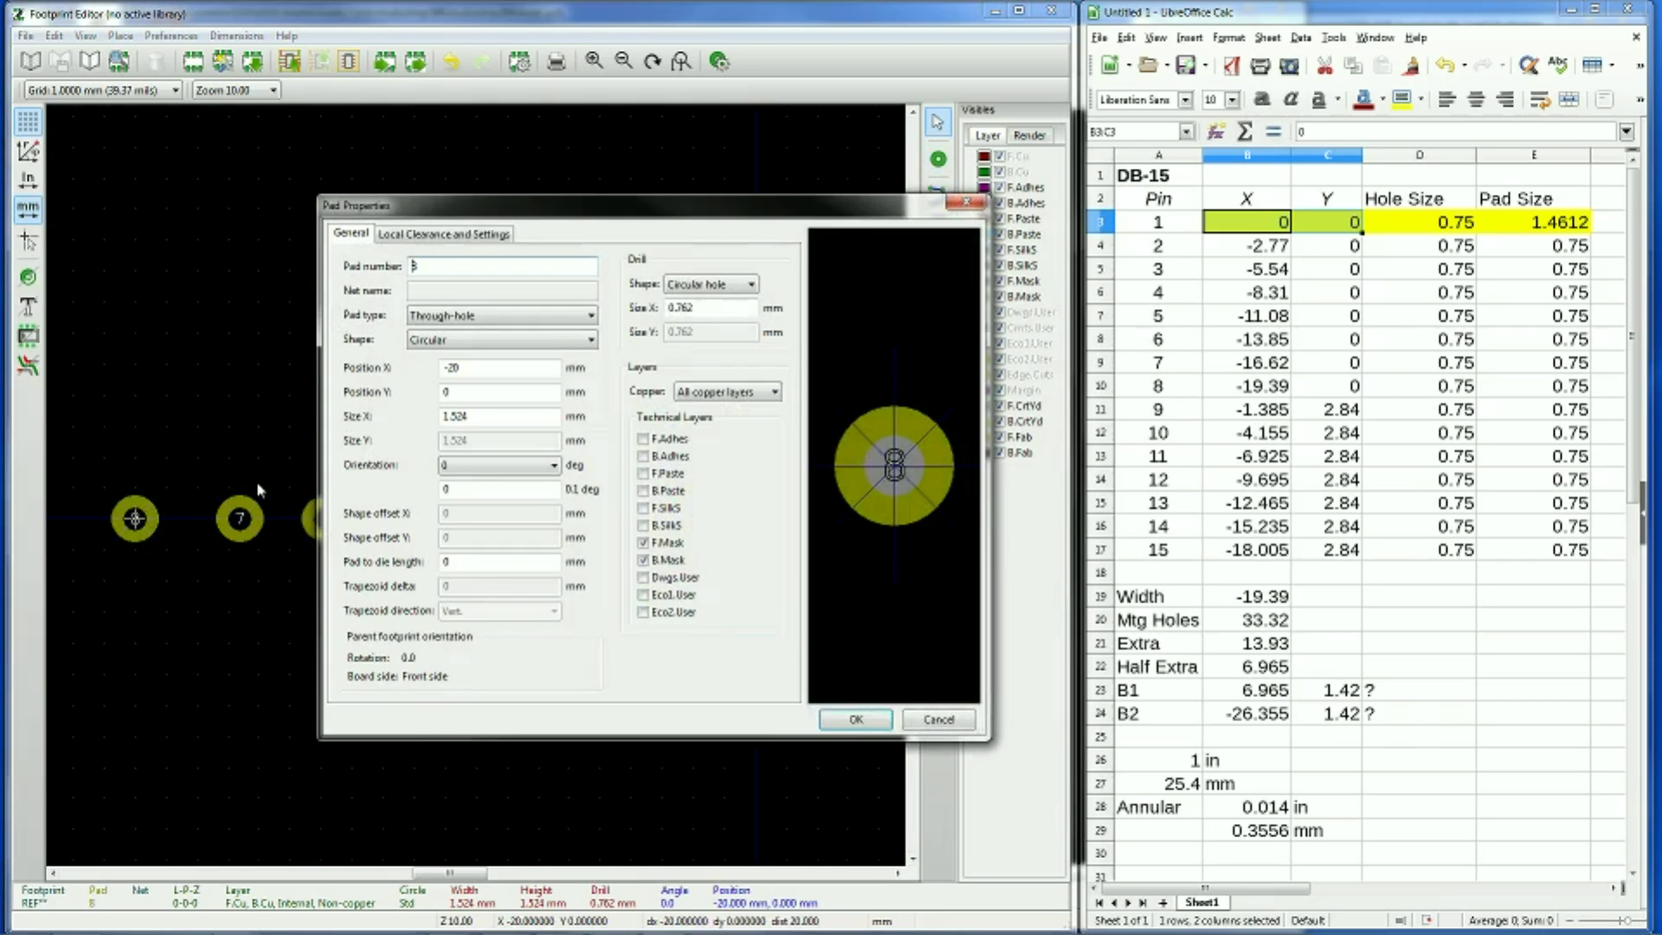
click(465, 367)
click(464, 367)
text(19.39)
key(Return)
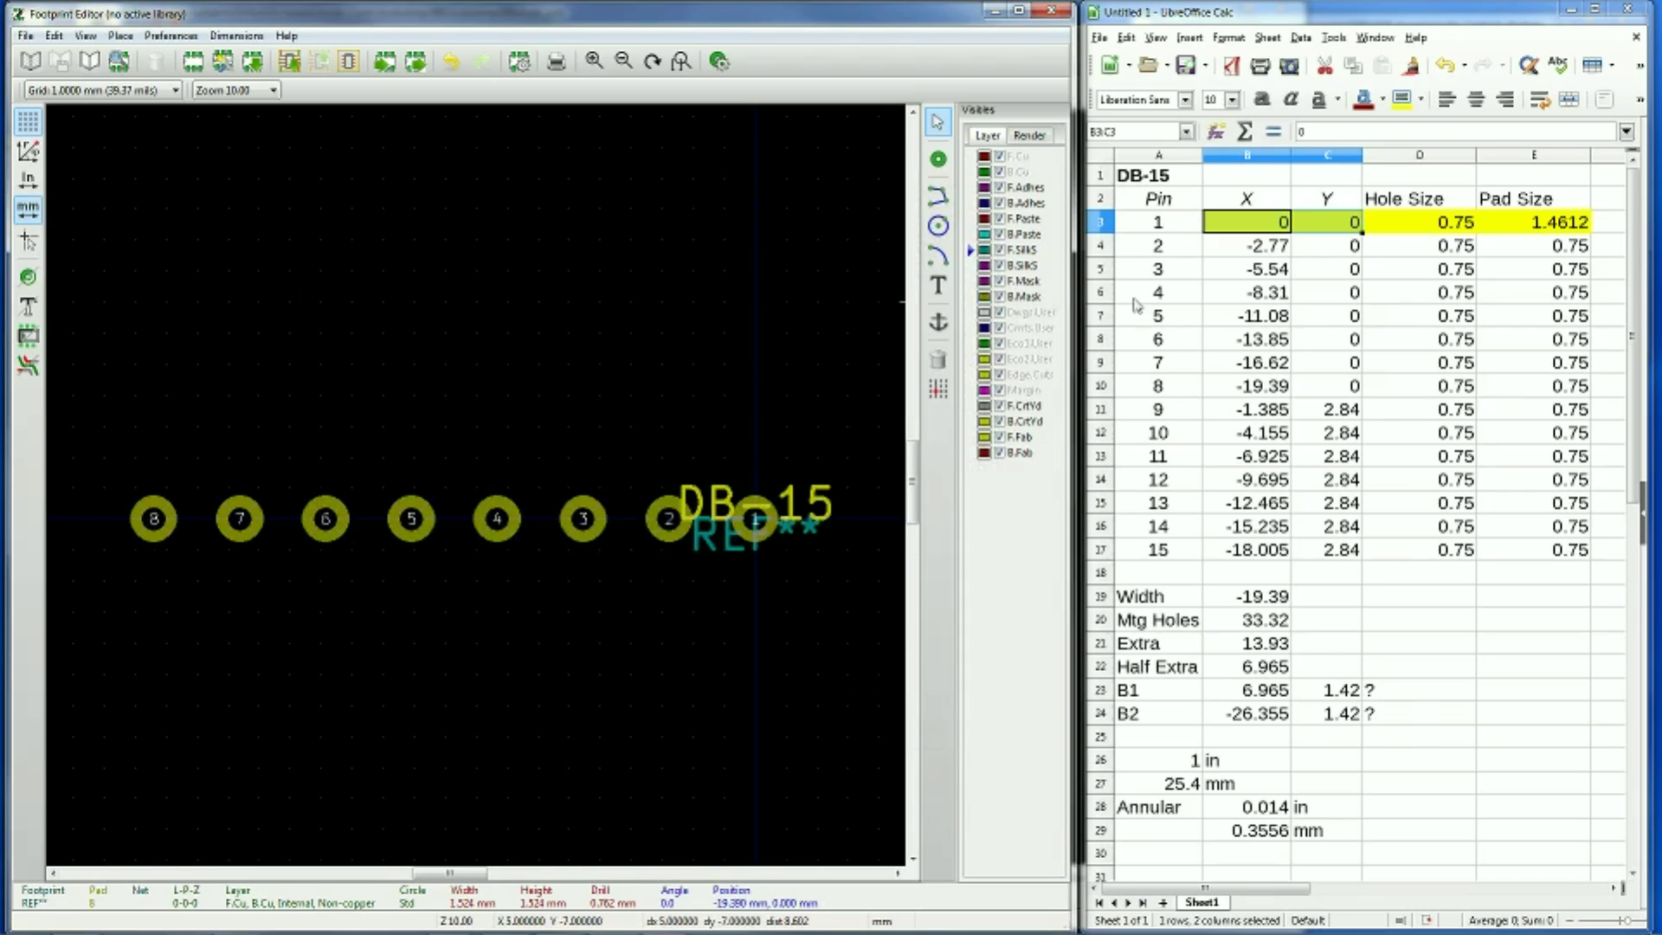
Highlight the spreadsheet's coordinate and size cells for pins 2 through 8 in yellow
drag(1264, 247, 1513, 385)
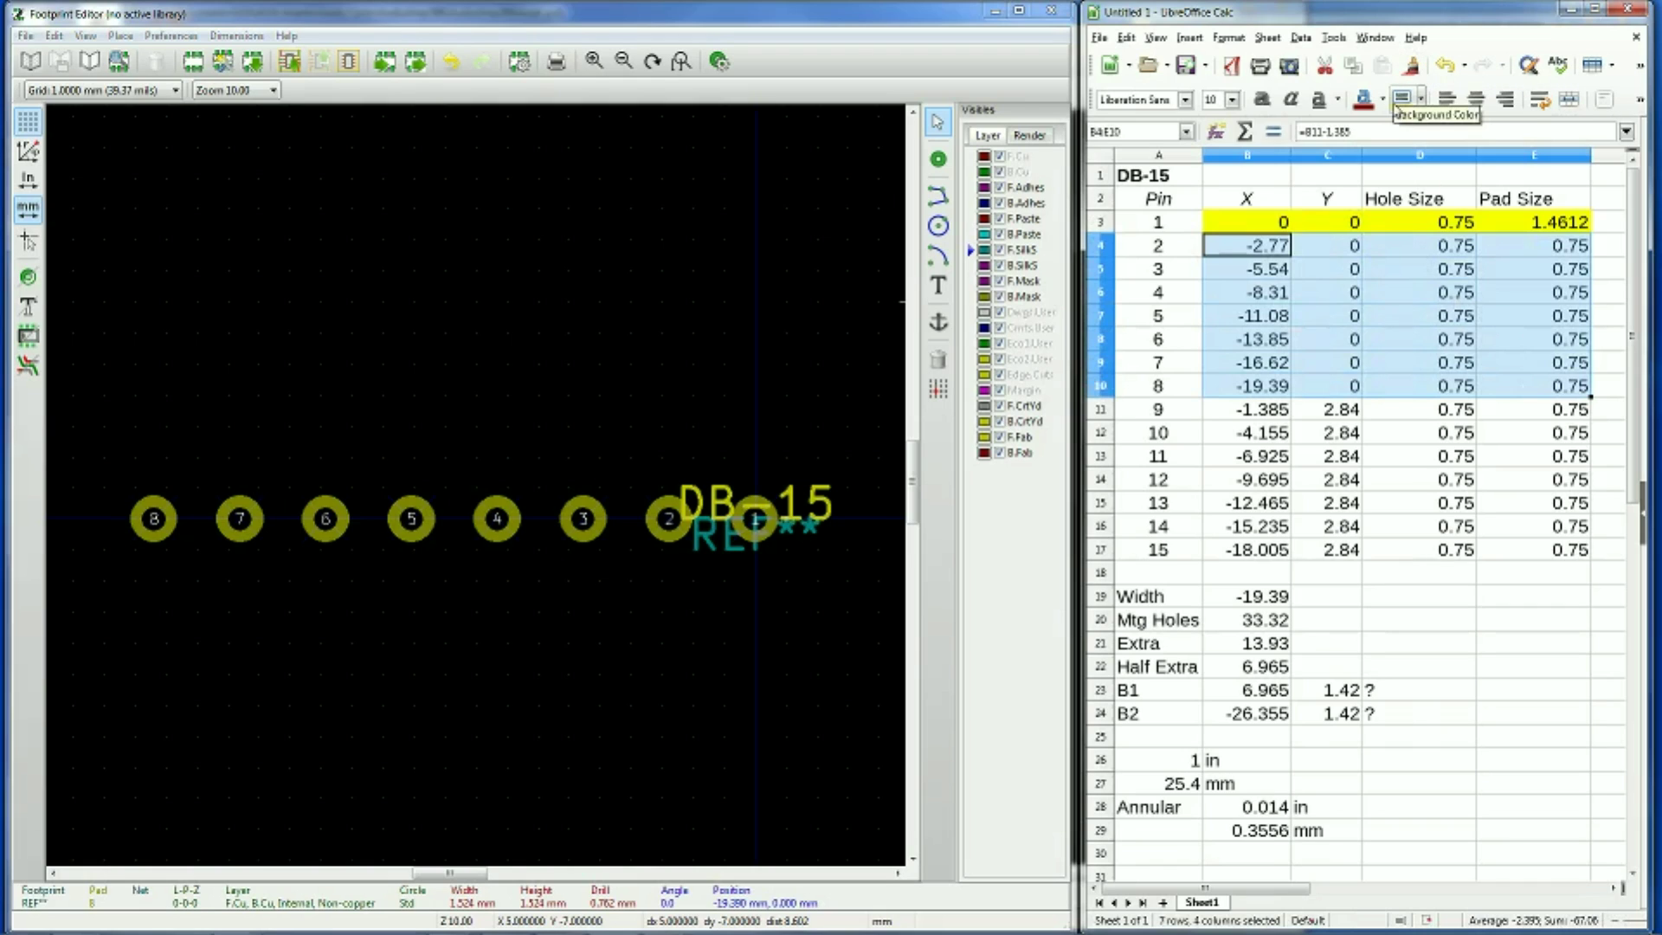
click(1400, 100)
click(1237, 409)
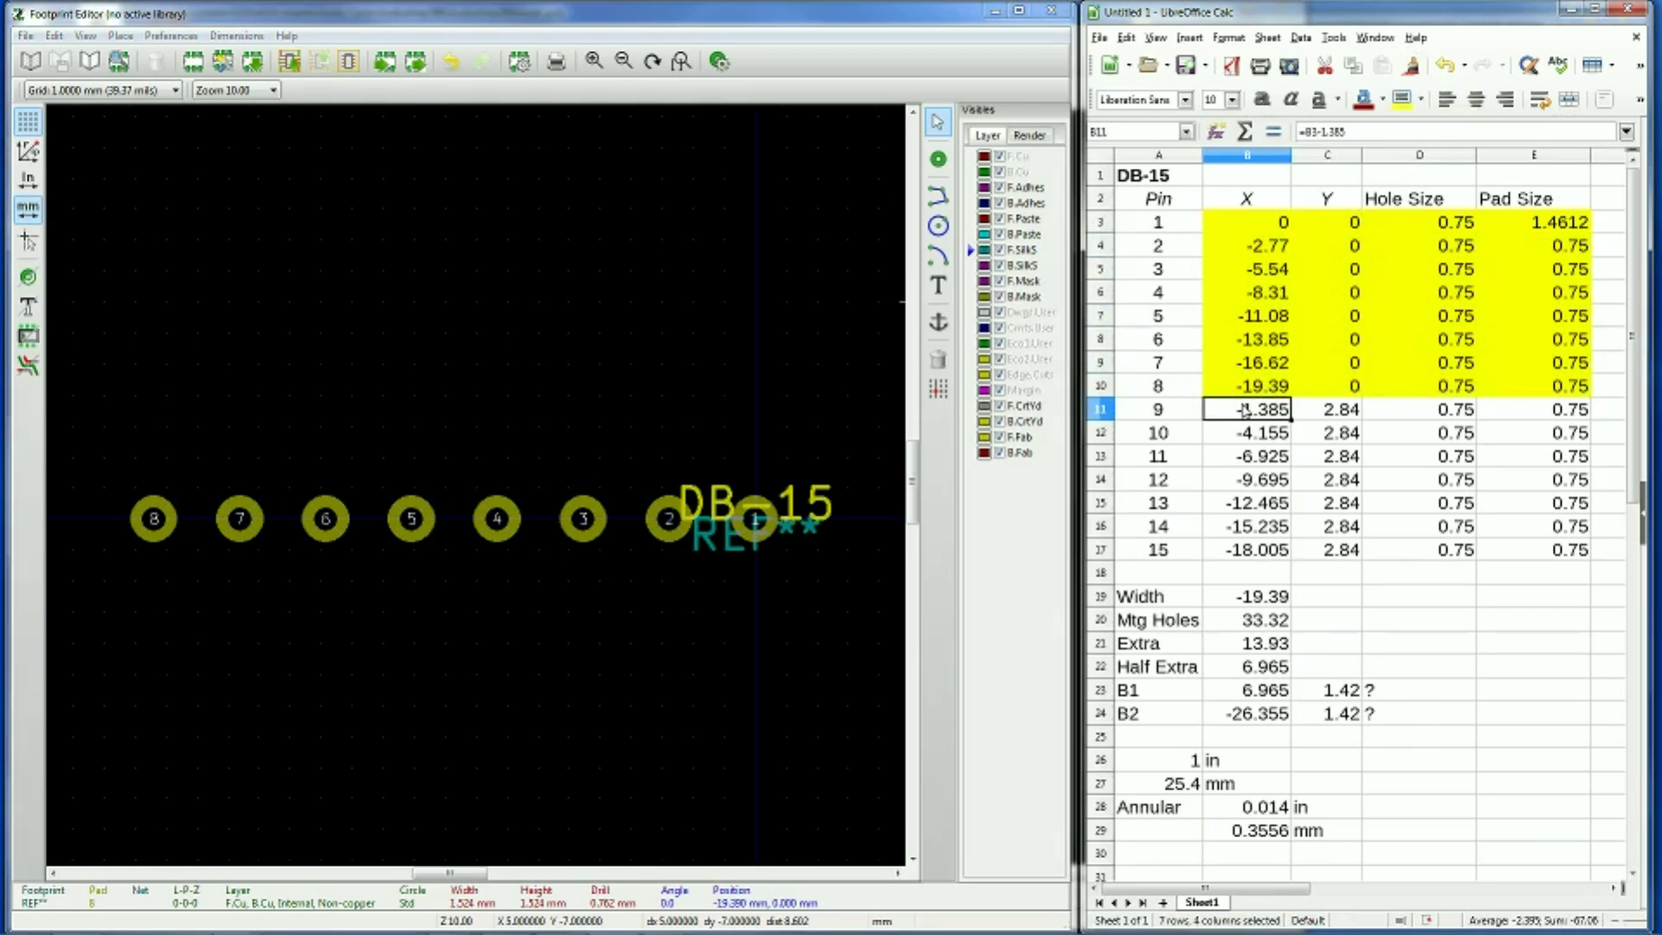
Add pad 9 in a second row below pads 1 and 2 and set its position to X -1.385 mm, Y 2.84 mm
click(938, 158)
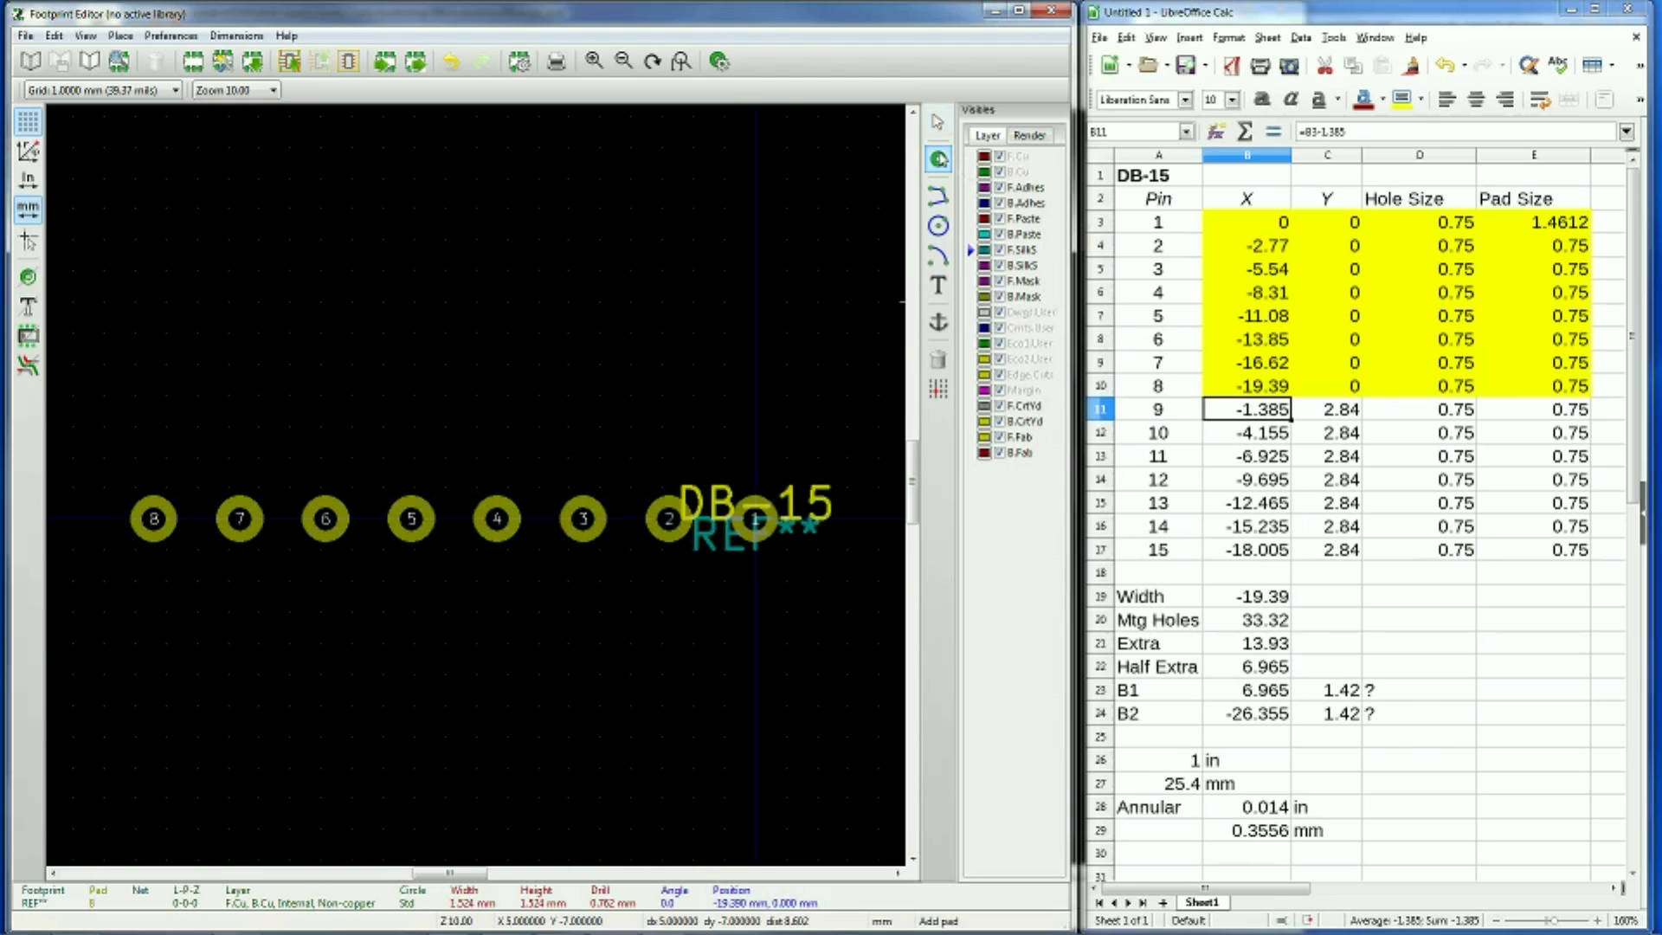
click(724, 610)
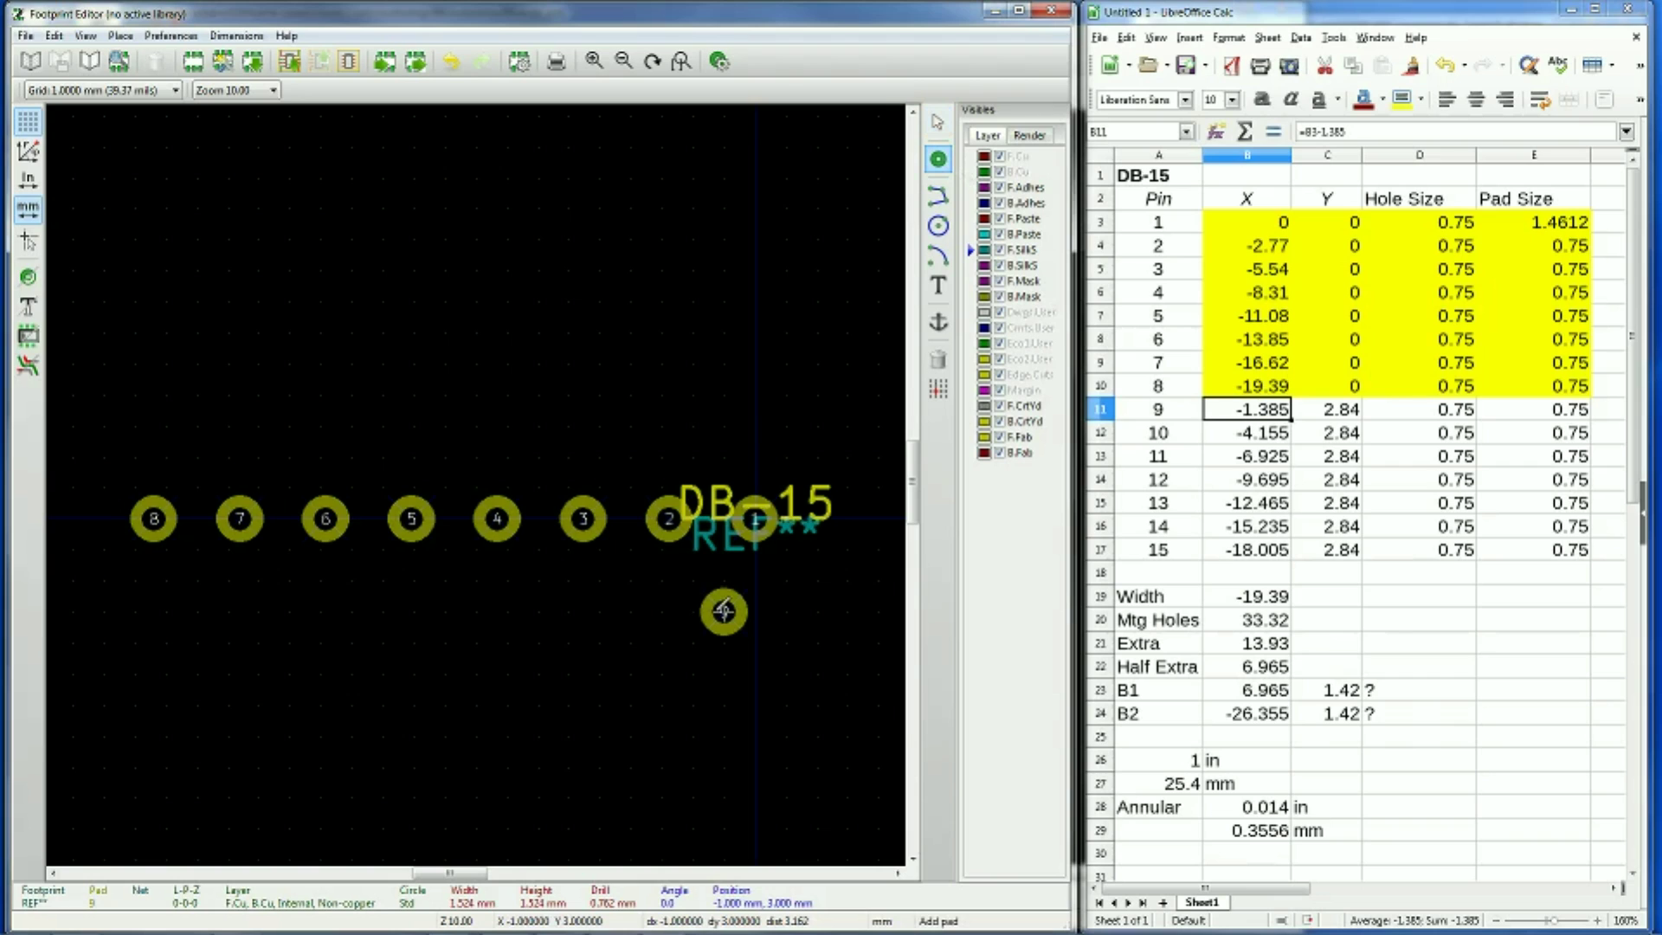
double_click(724, 610)
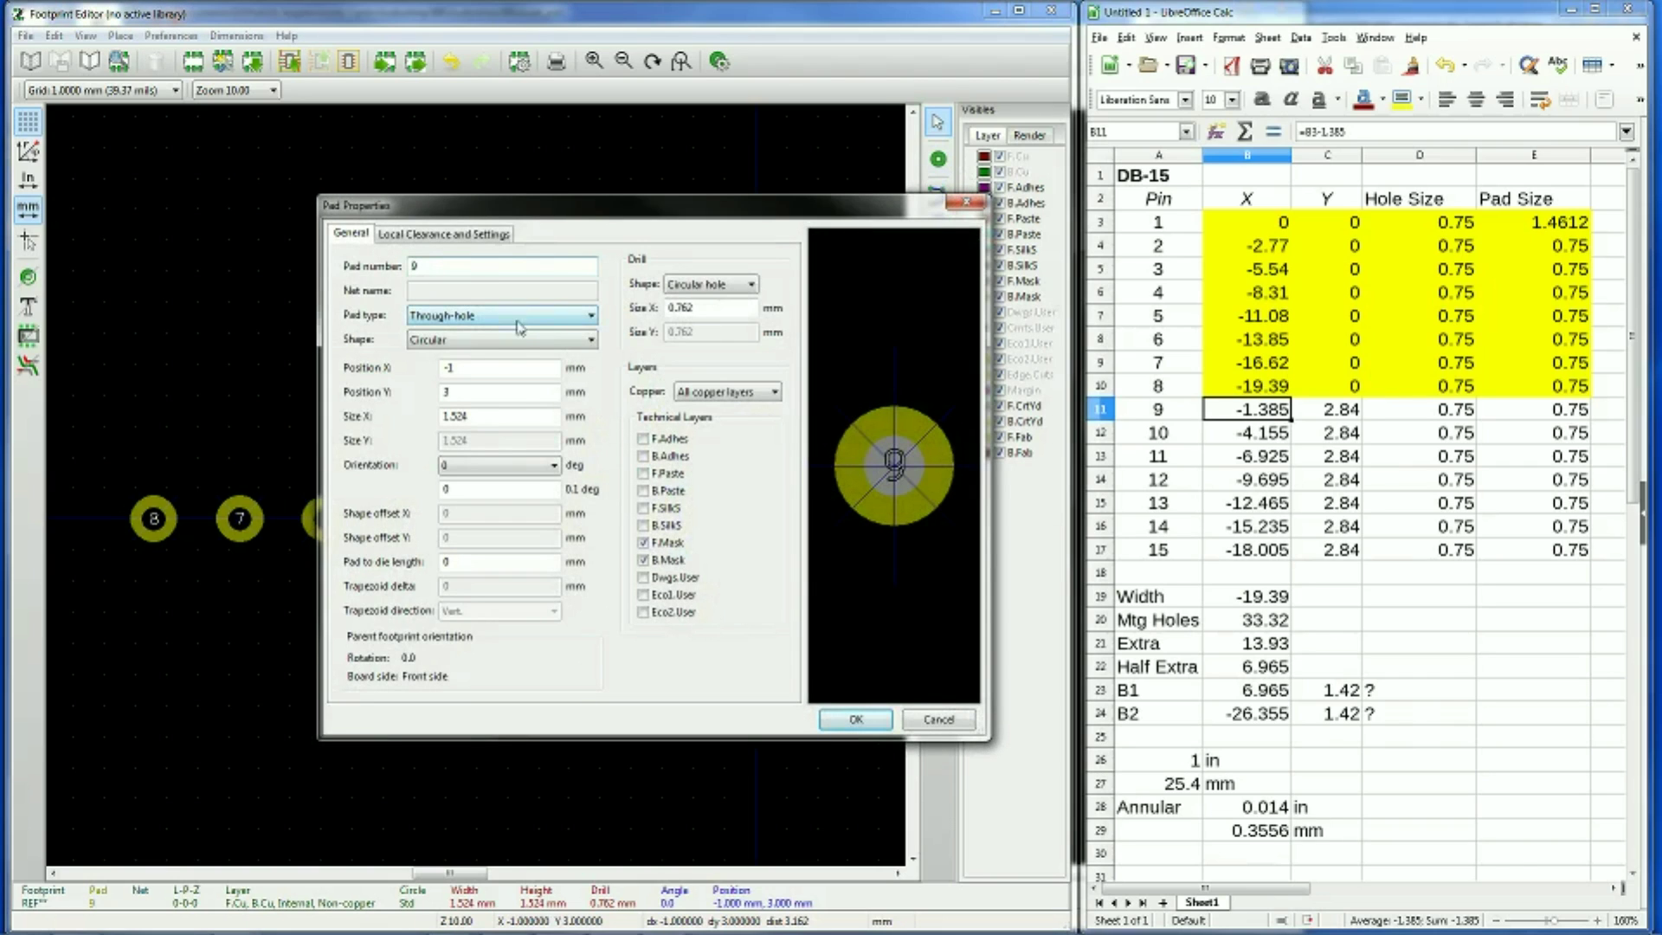
click(492, 374)
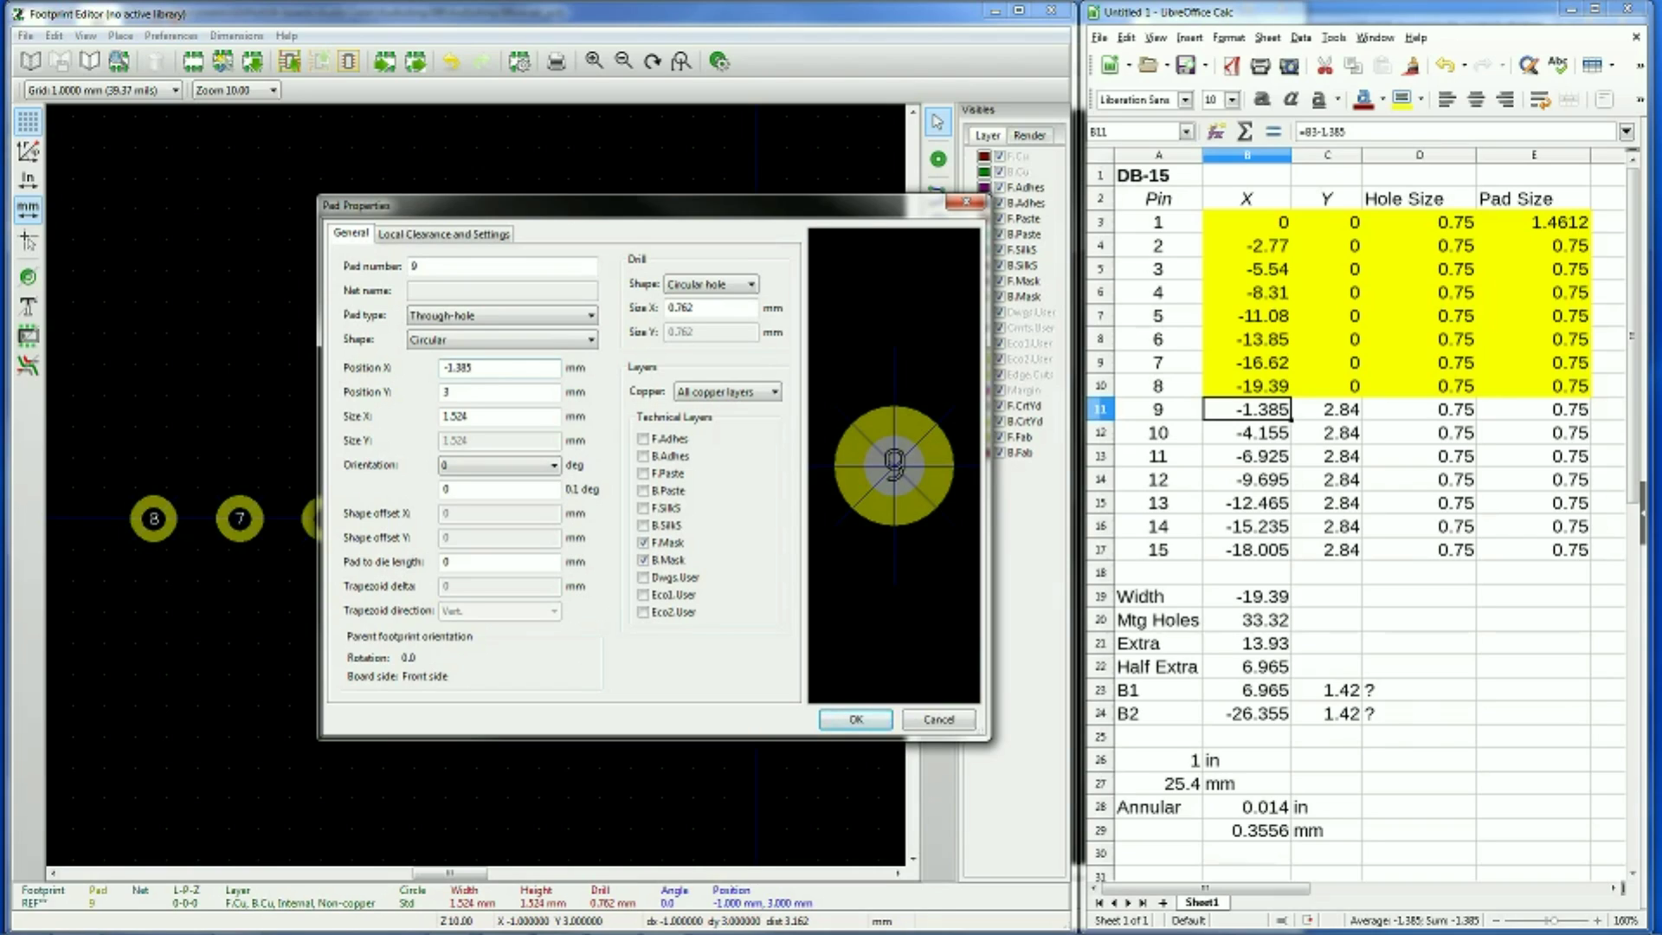
click(488, 393)
text(2.84)
key(Return)
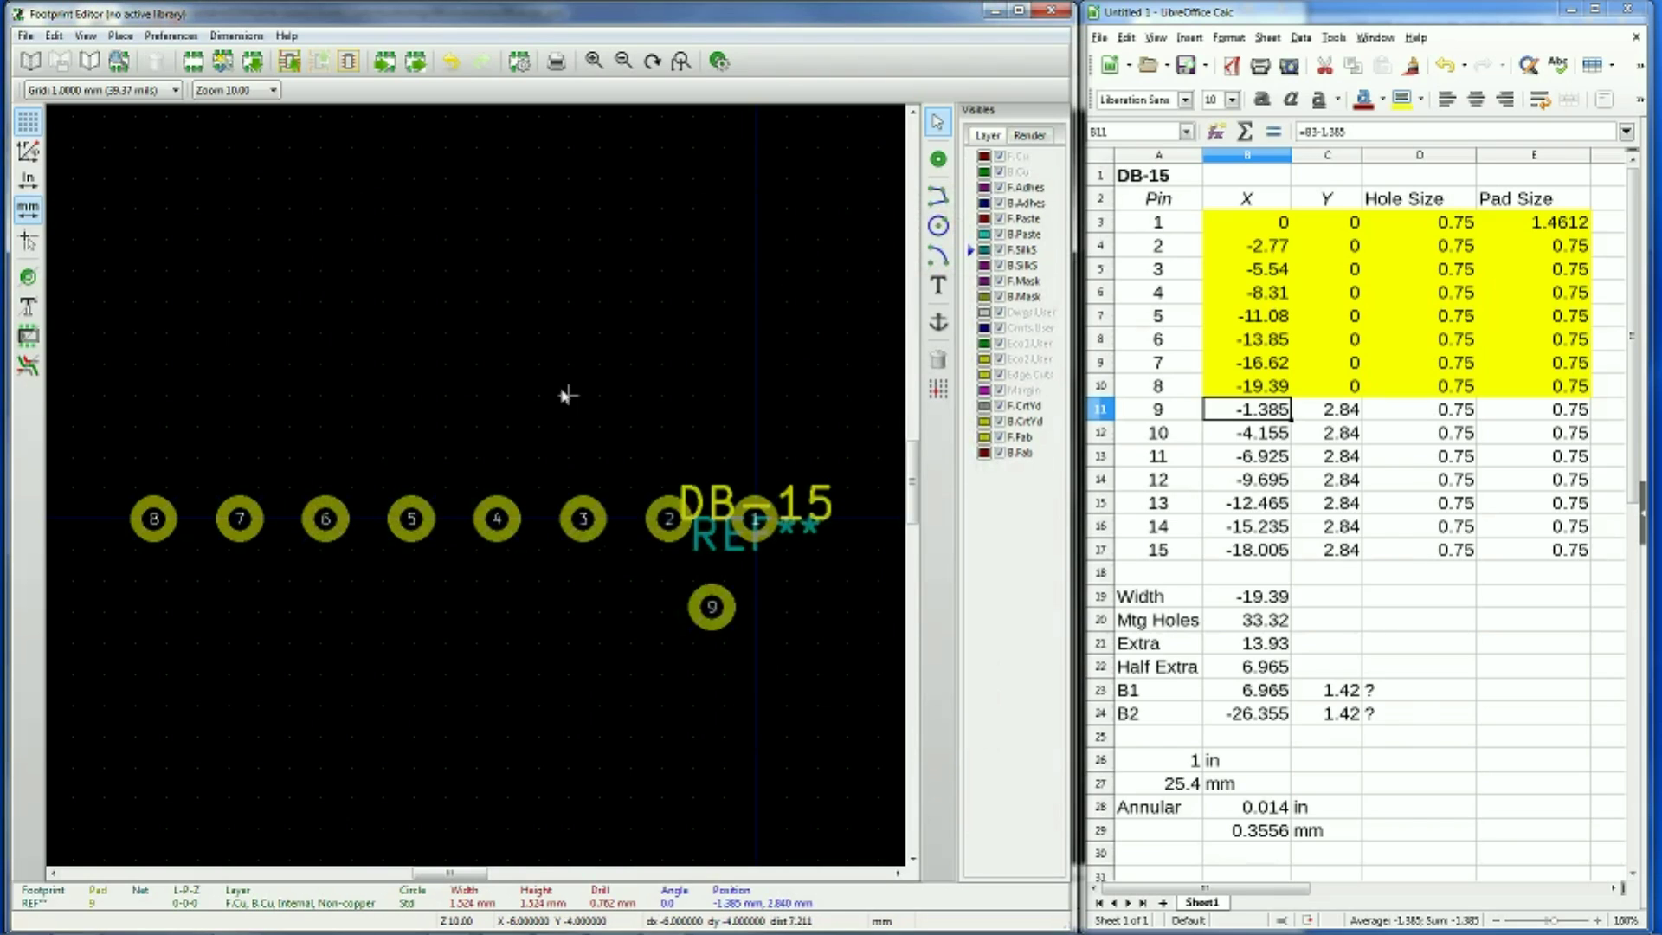
Add pad 10 beside pad 9 in the second row and set its position to X -4.155 mm, Y 2.84 mm
click(937, 158)
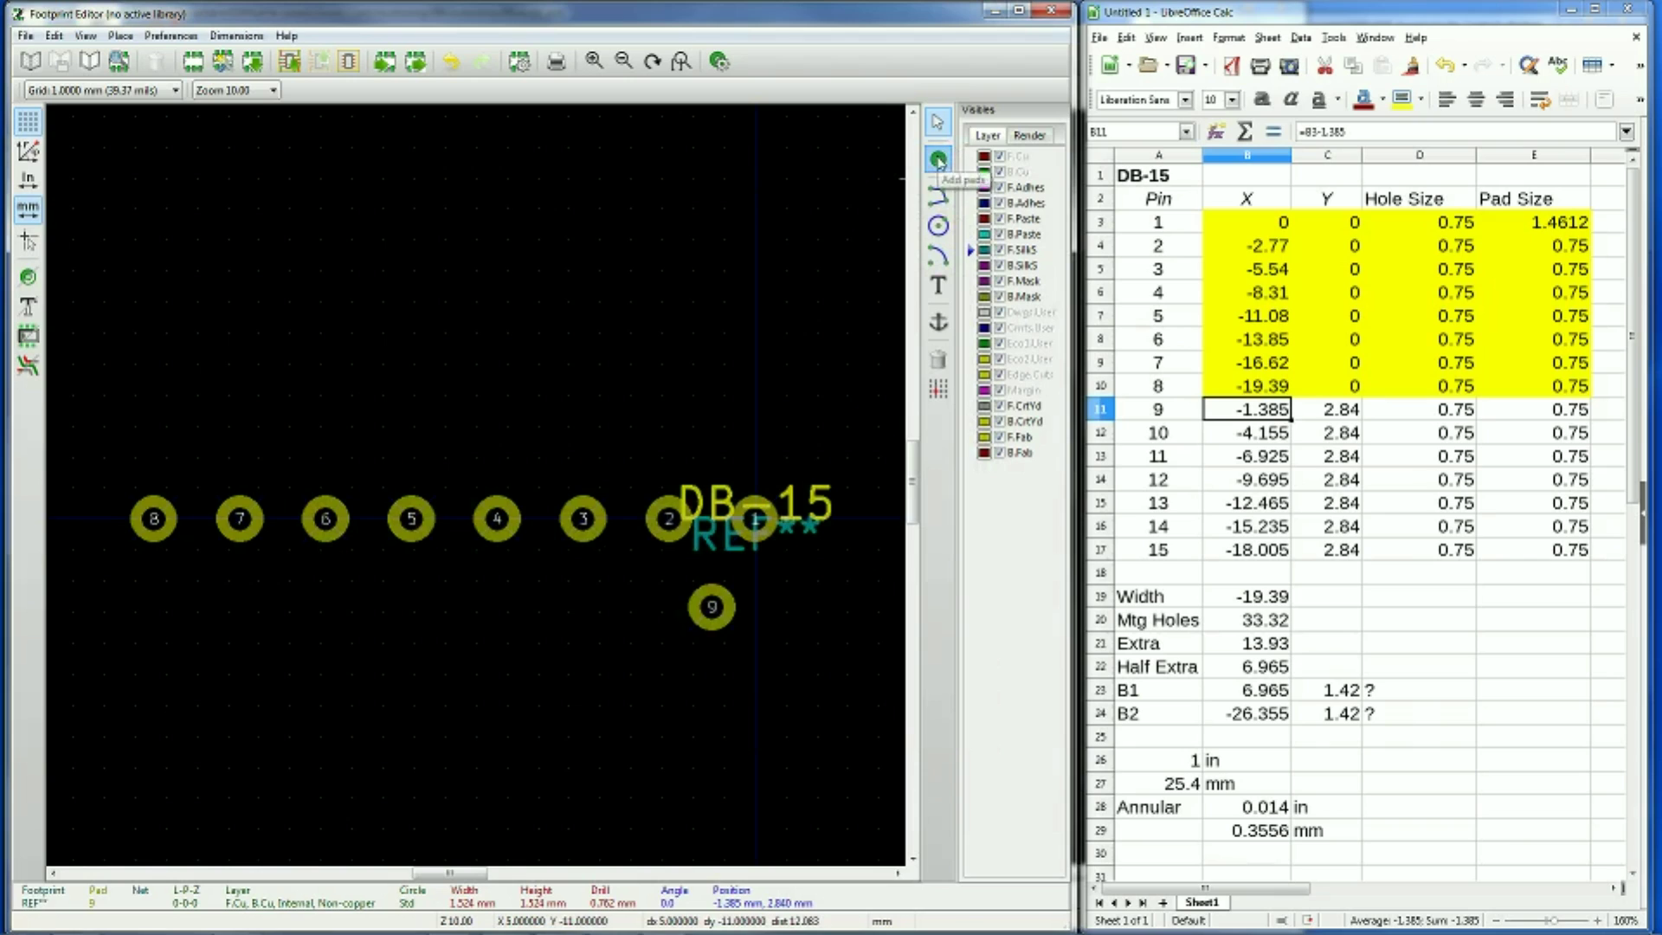
click(631, 612)
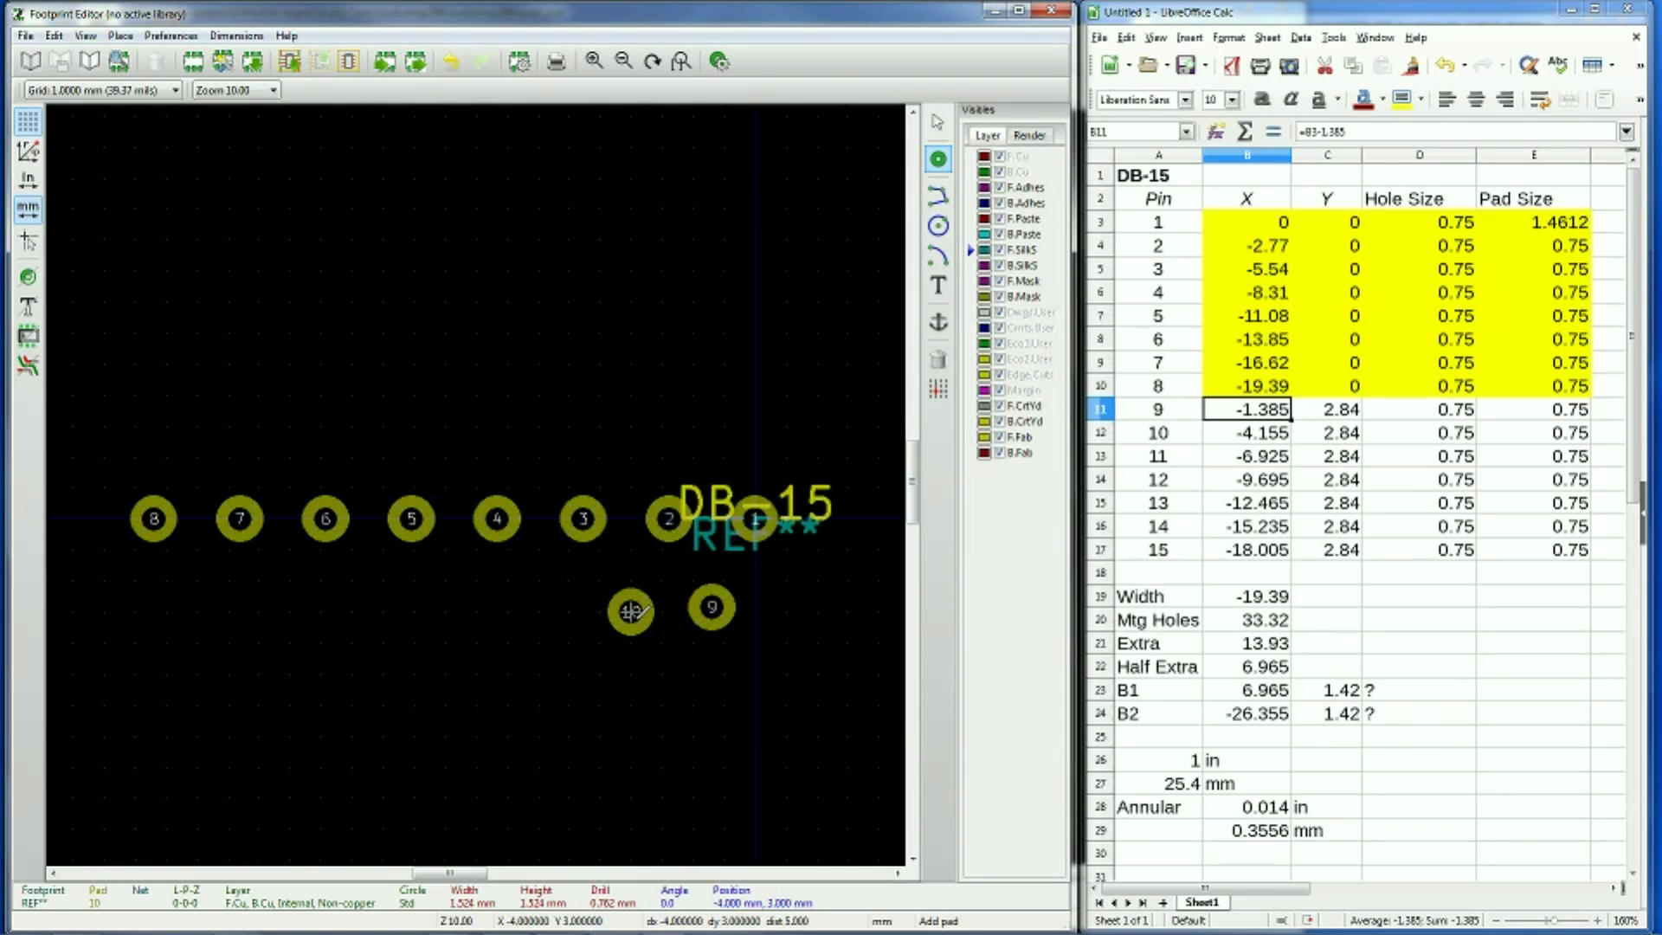
double_click(631, 611)
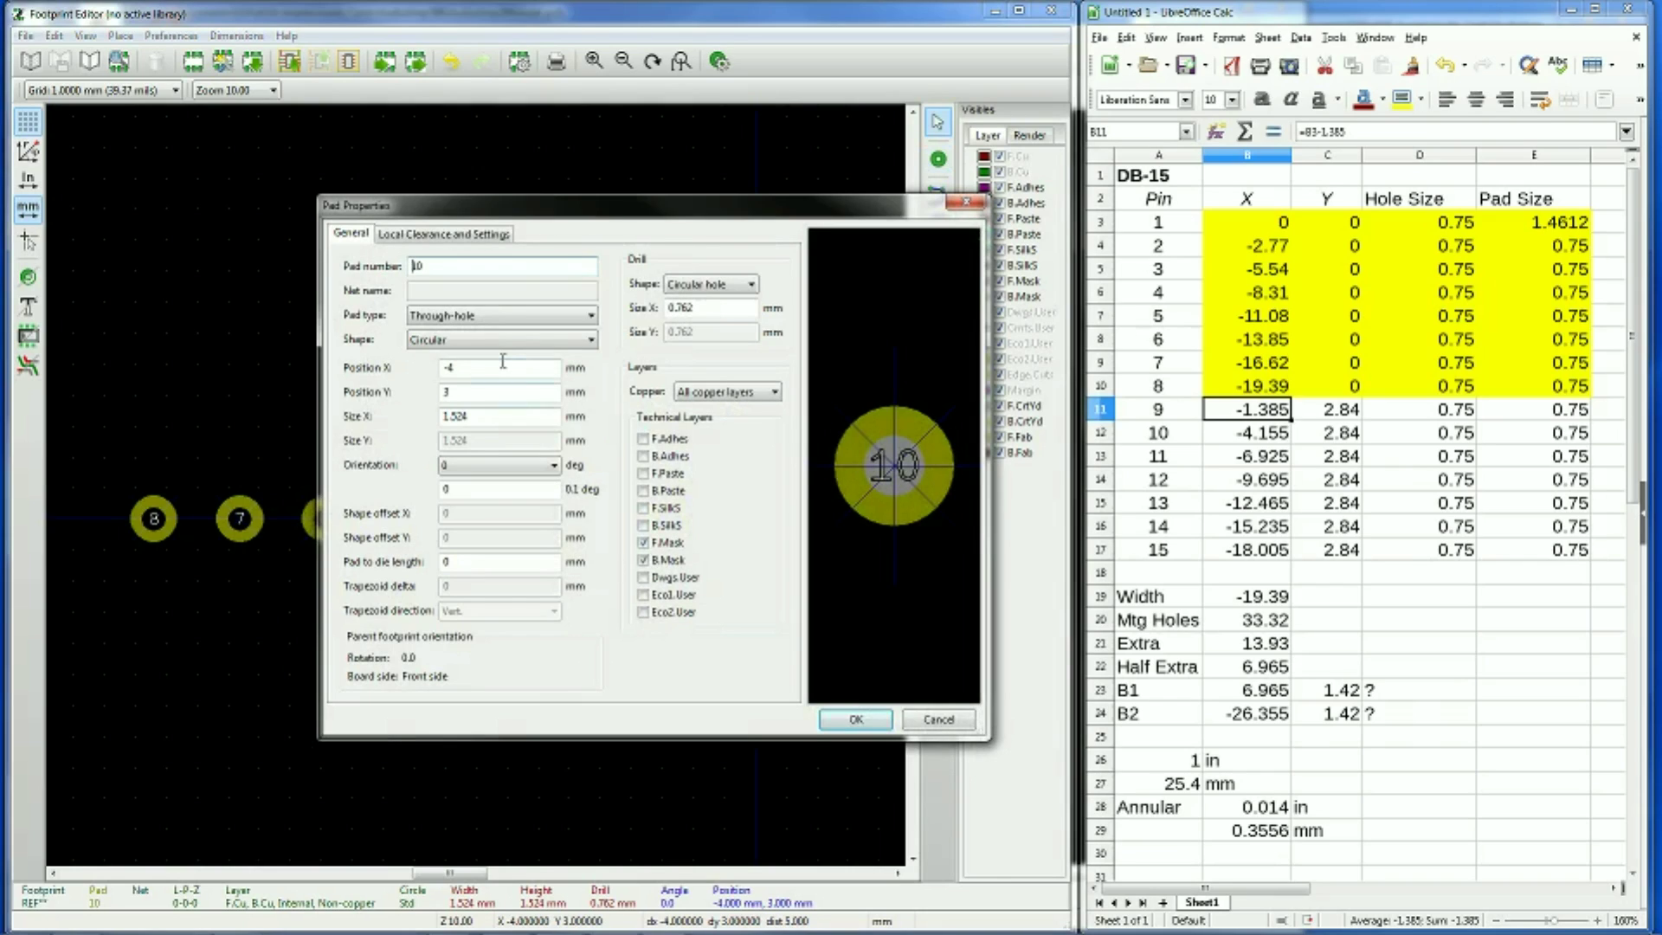
click(501, 367)
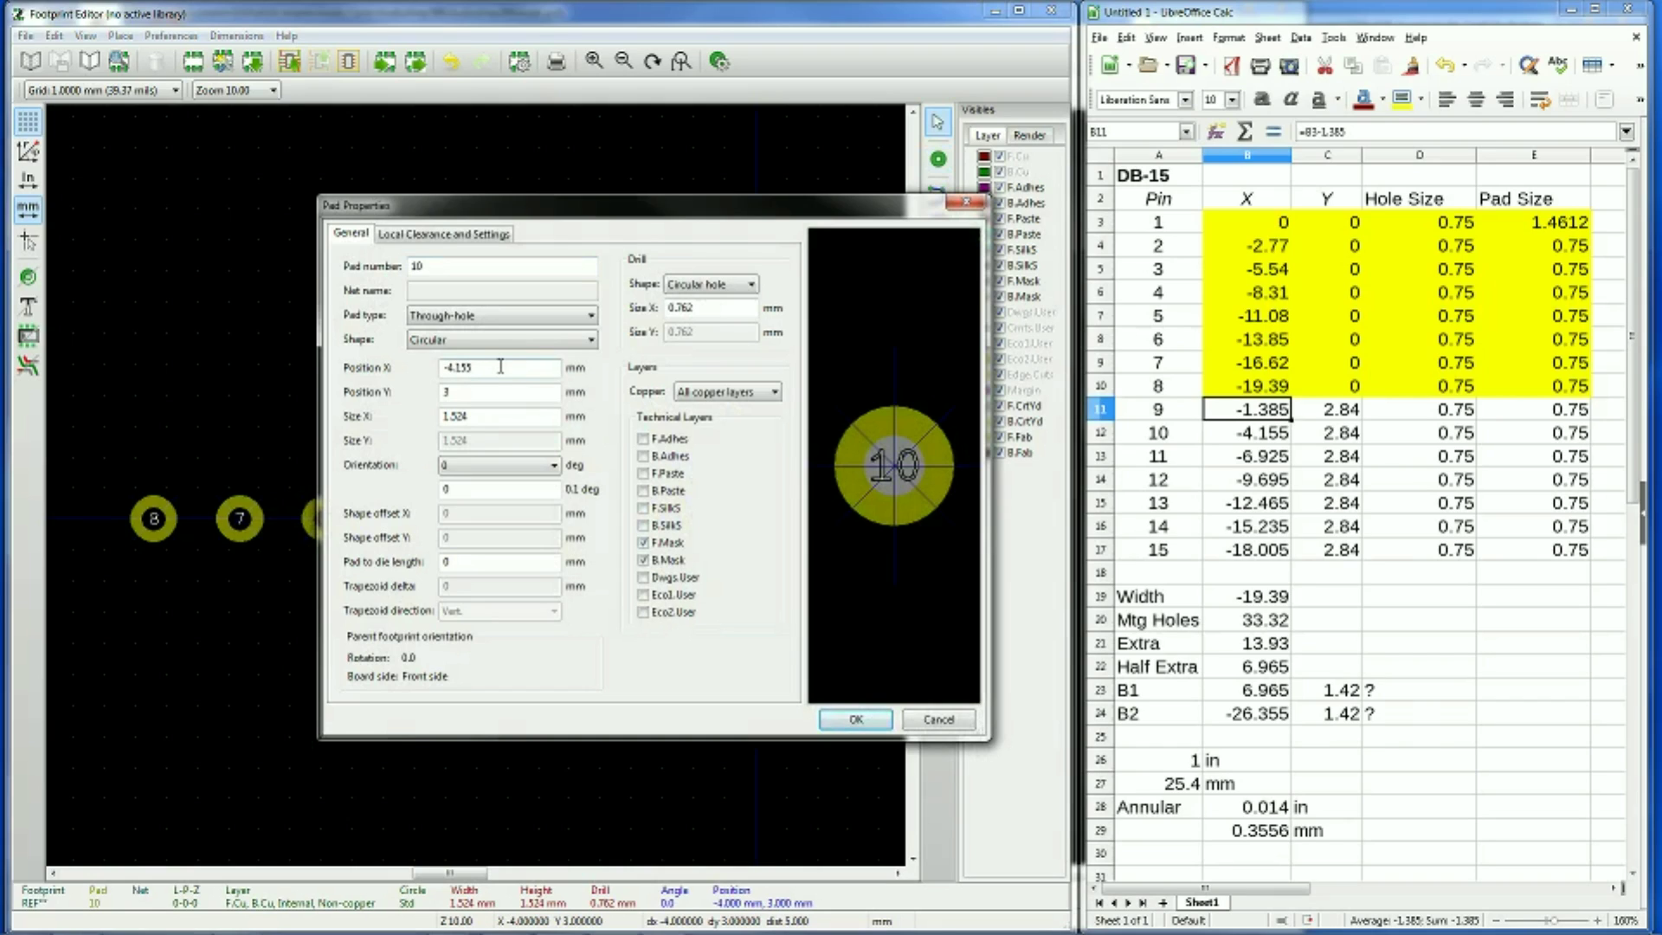
key(Tab)
text(2)
key(Return)
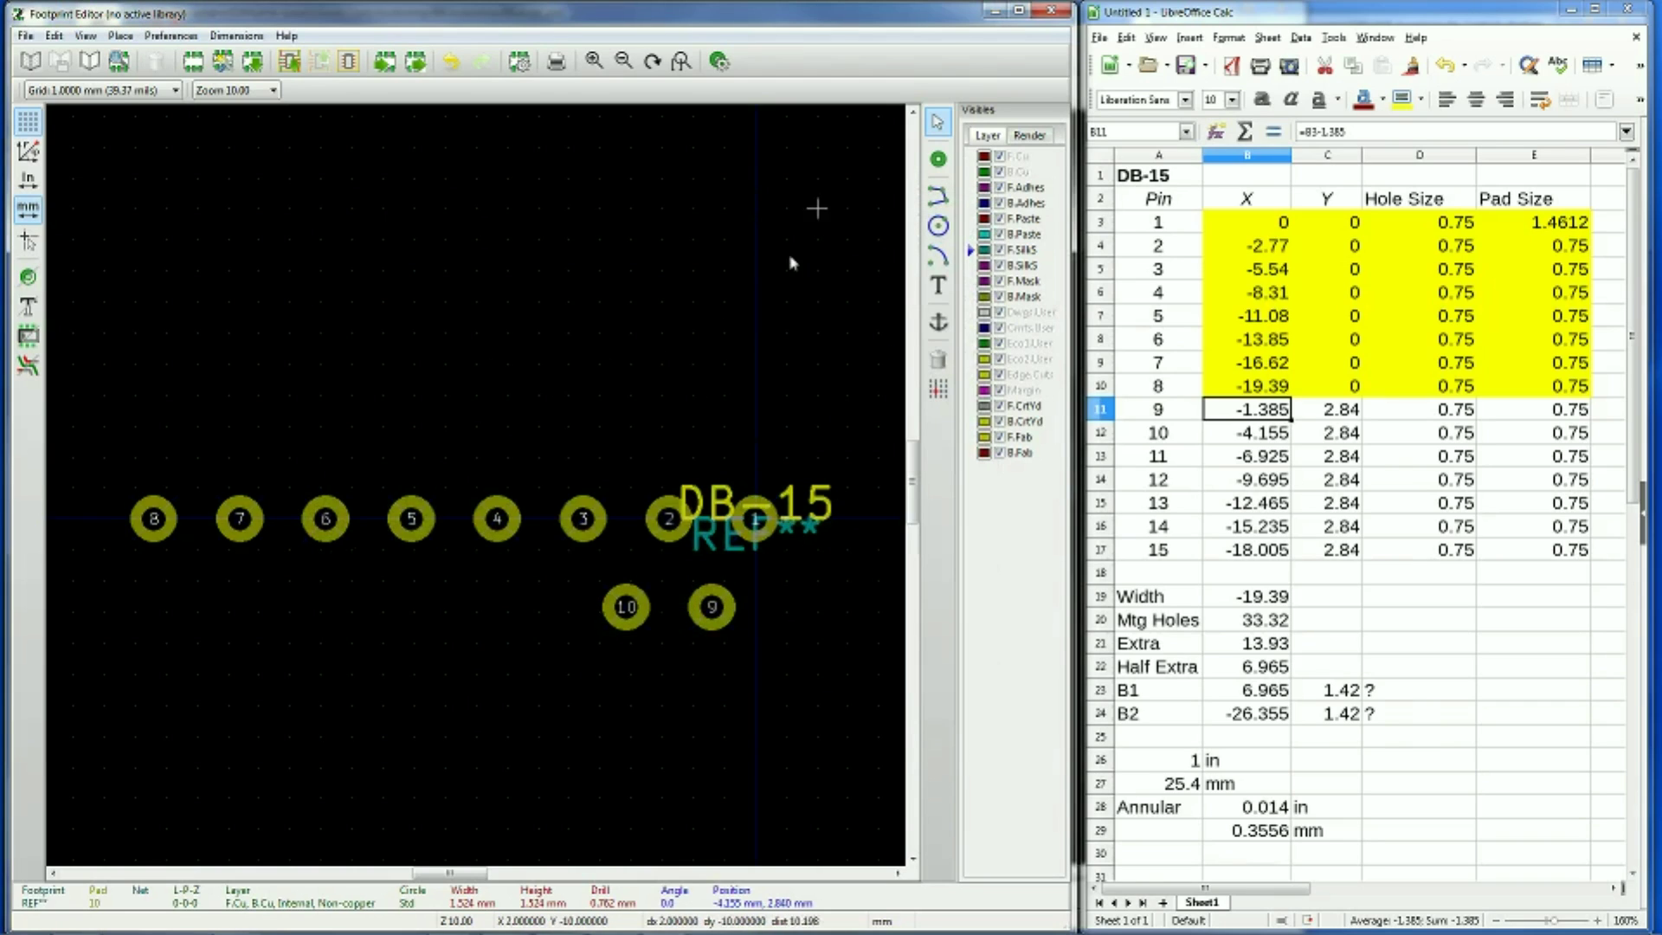
Place pads 11 to 15 along the second row at about X -7, -9, -12, -15 and -18 mm, Y 3 mm
click(941, 161)
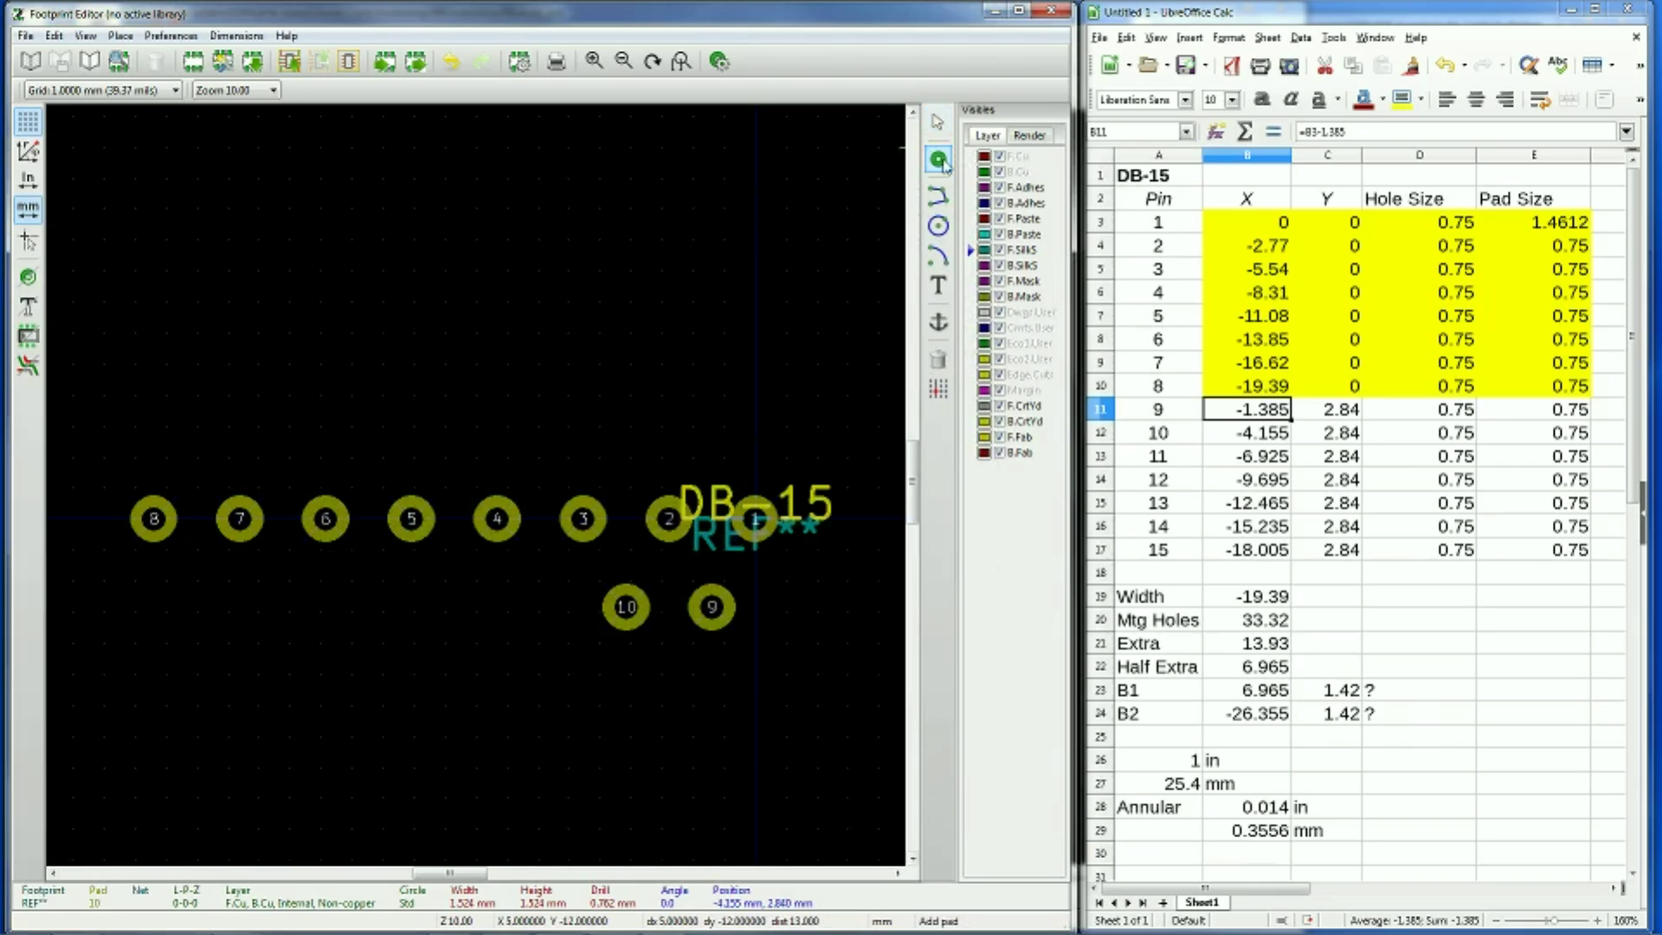
click(537, 611)
click(476, 611)
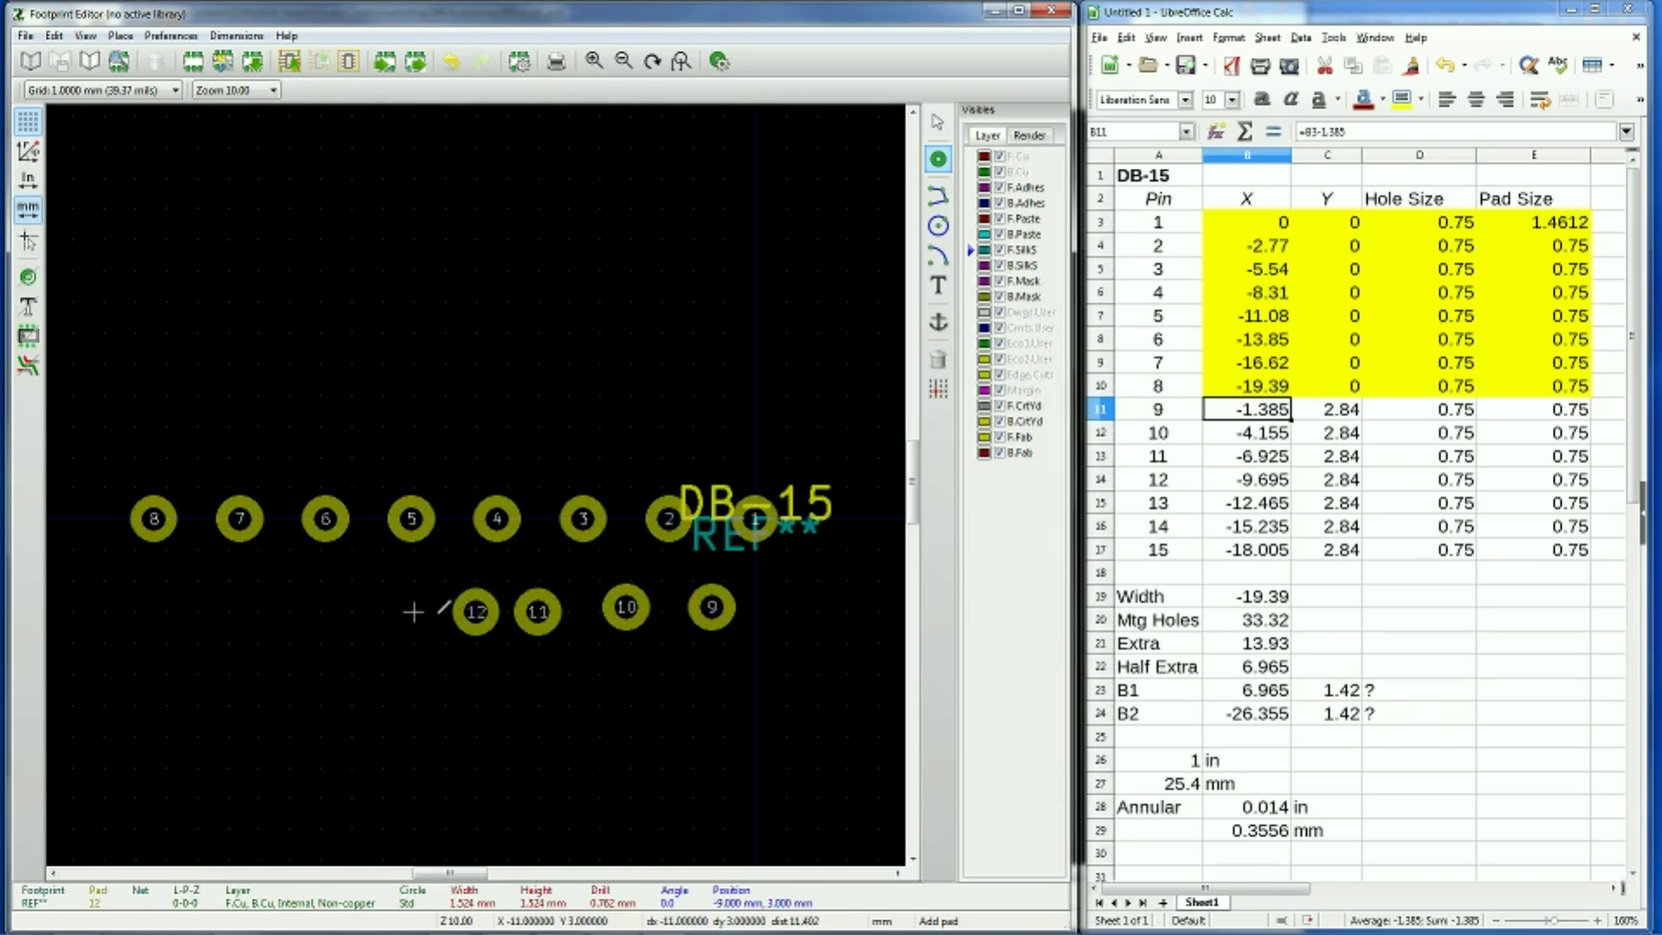
click(383, 611)
click(290, 611)
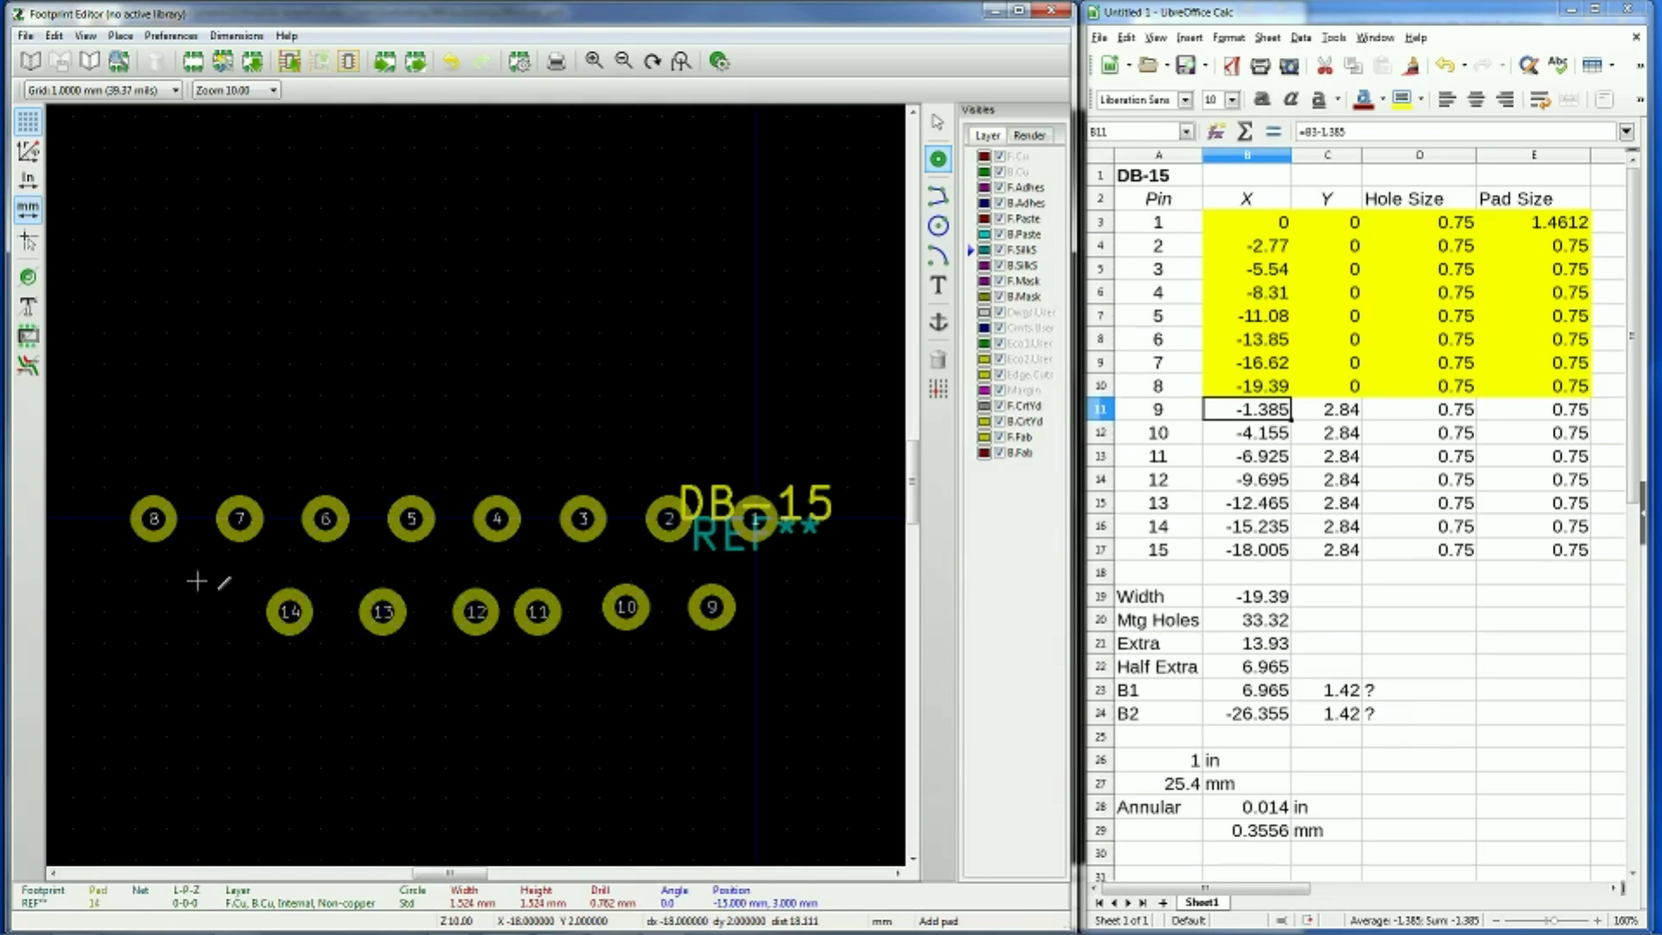
click(198, 611)
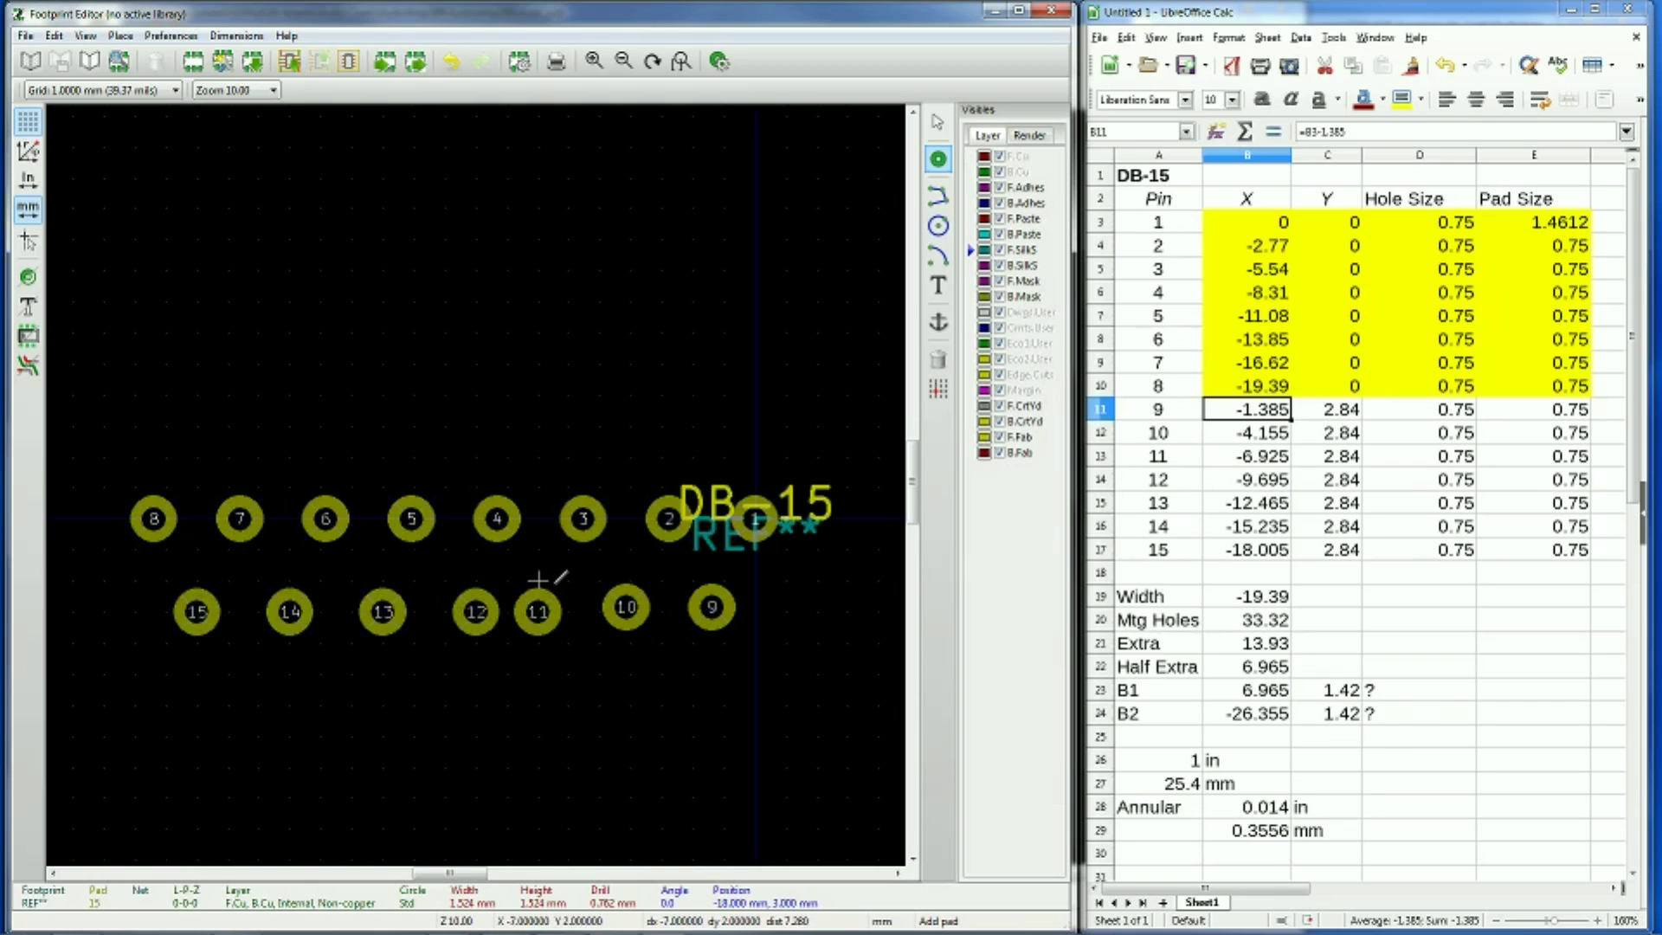
Set pad 11's position to X -6.925 mm, Y 2.84 mm
double_click(538, 611)
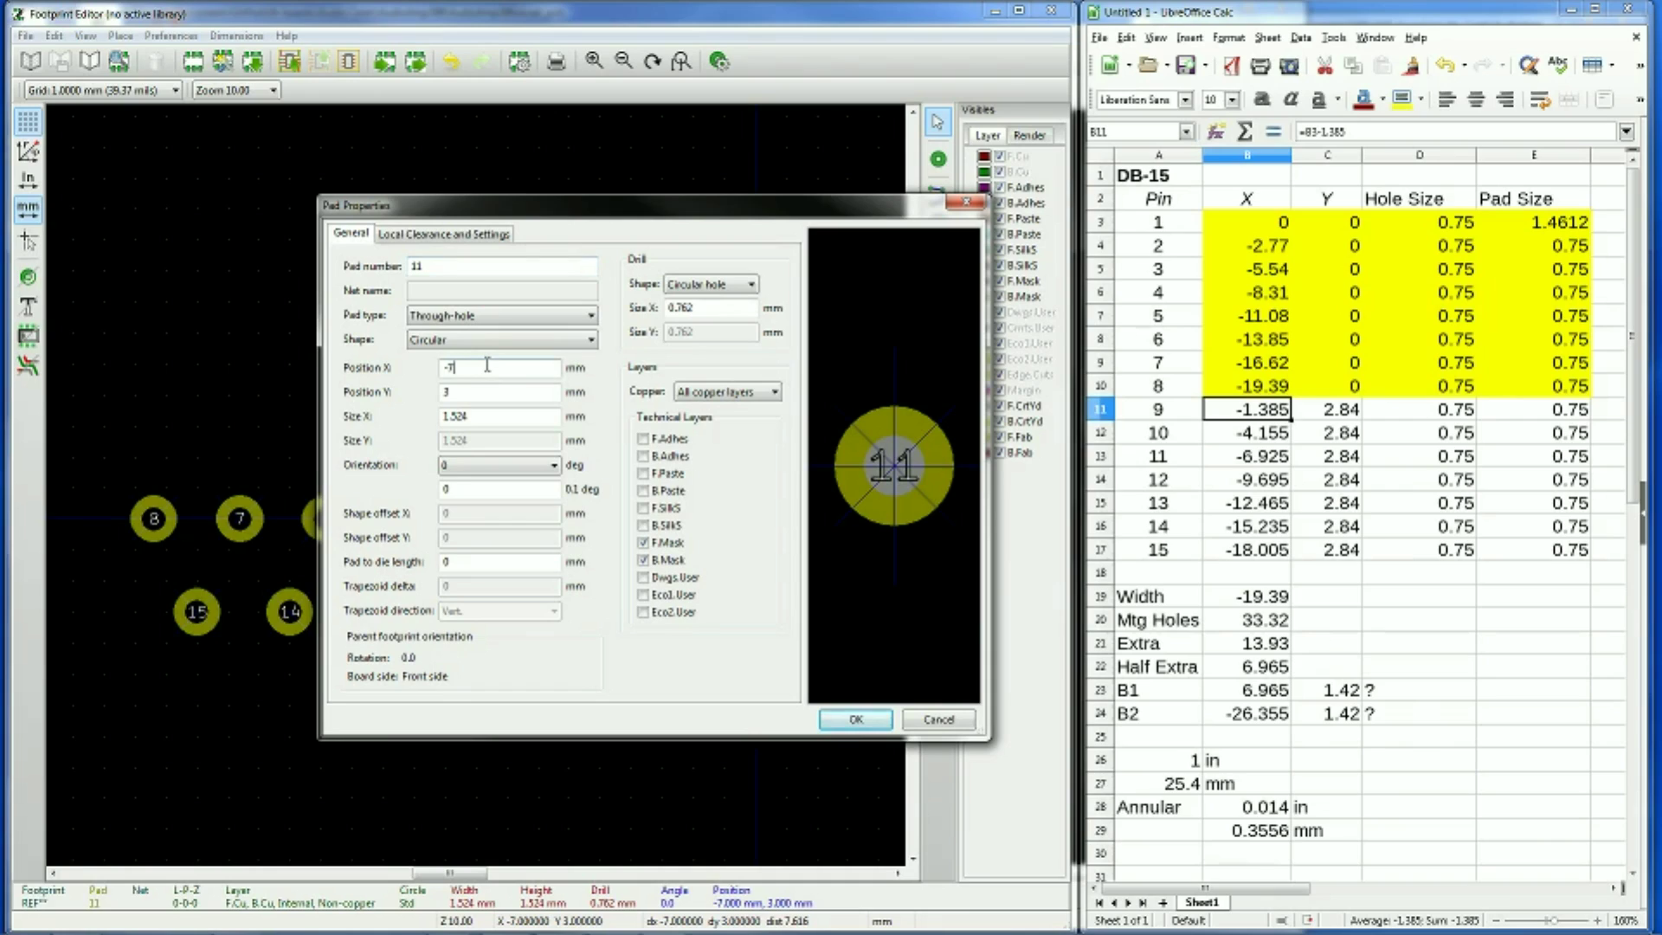
text(6.925)
key(Tab)
key(Return)
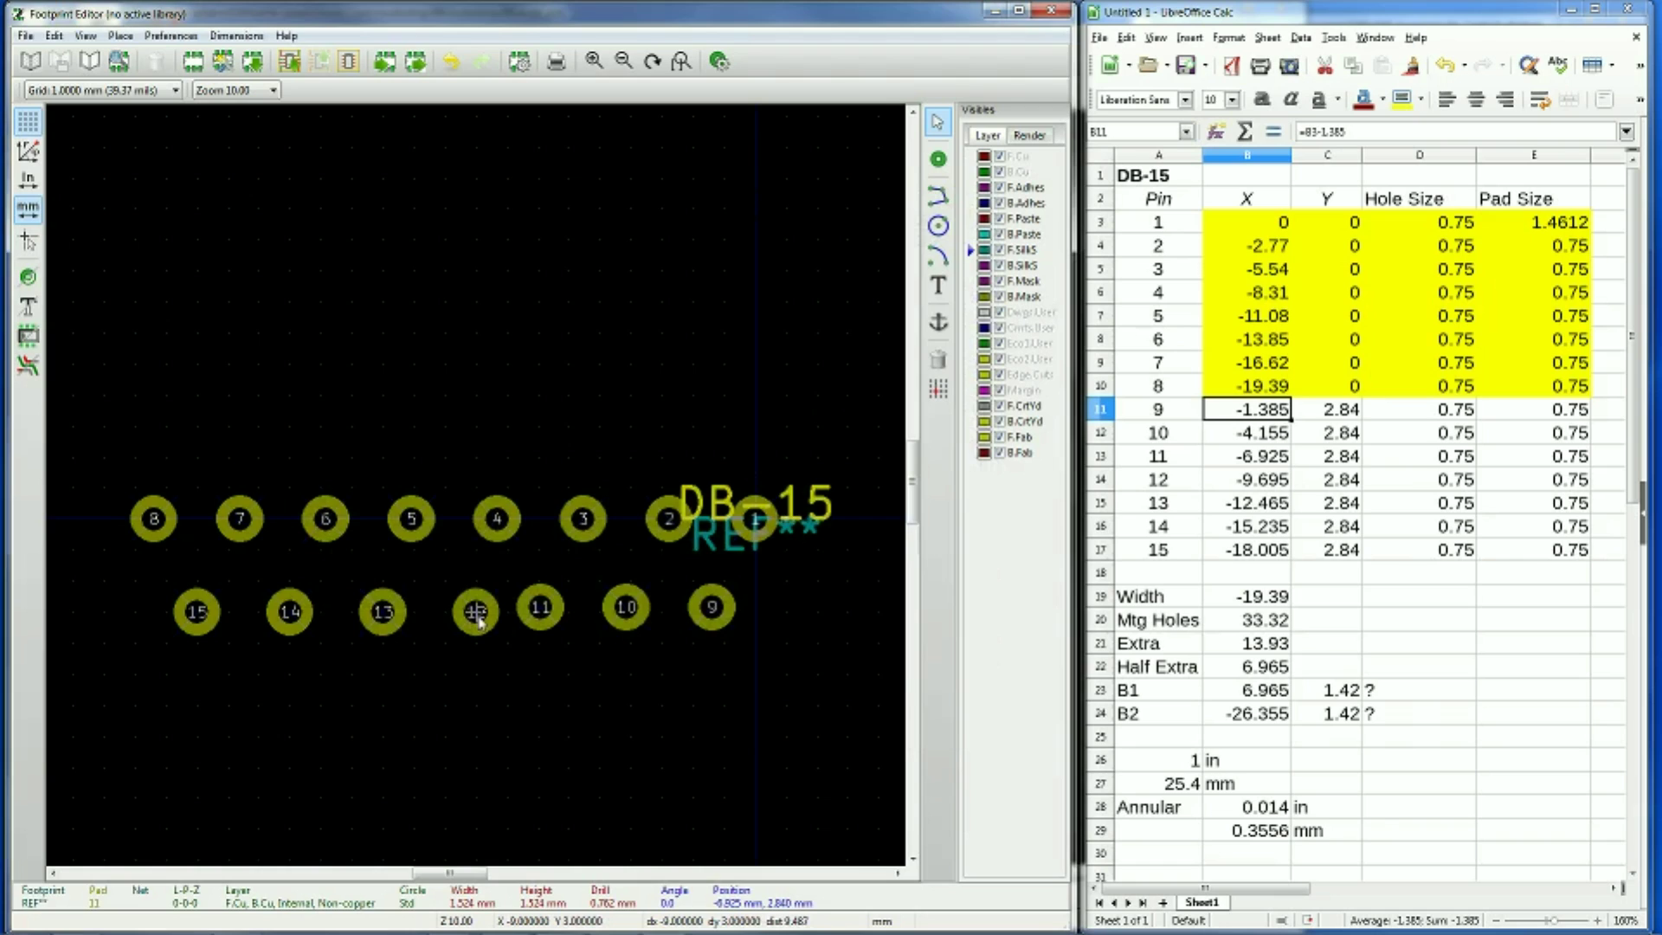
Set pad 12's position to X -9.695 mm, Y 2.84 mm
double_click(477, 617)
click(468, 373)
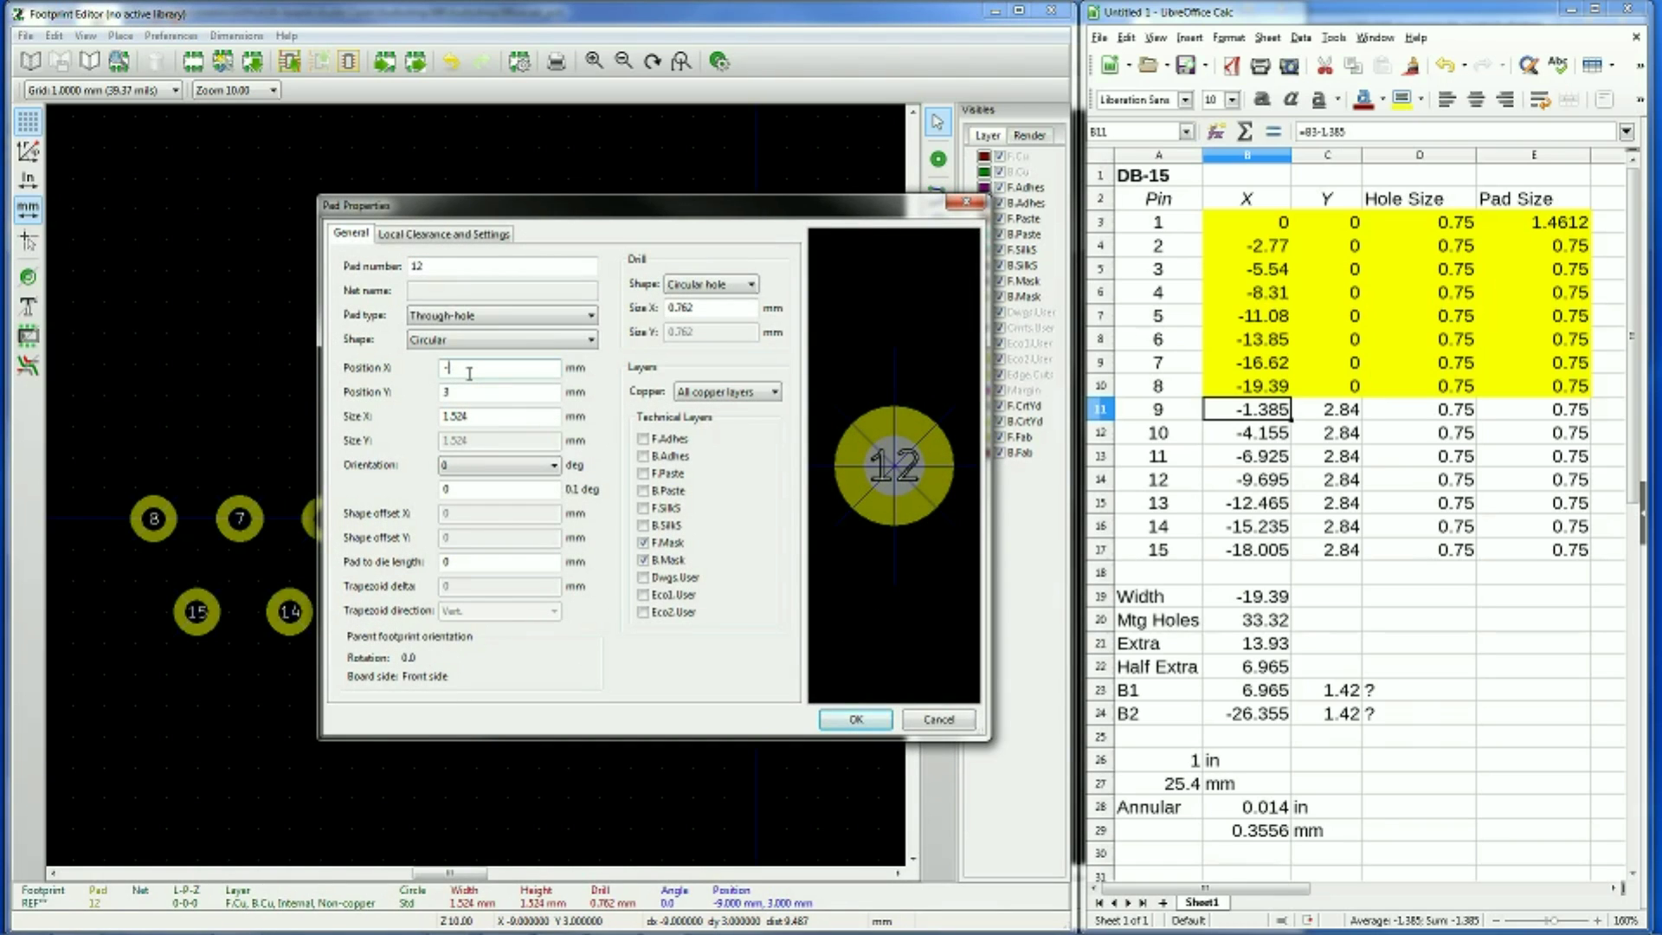
text(9.695)
key(Tab)
text(2.84)
key(Return)
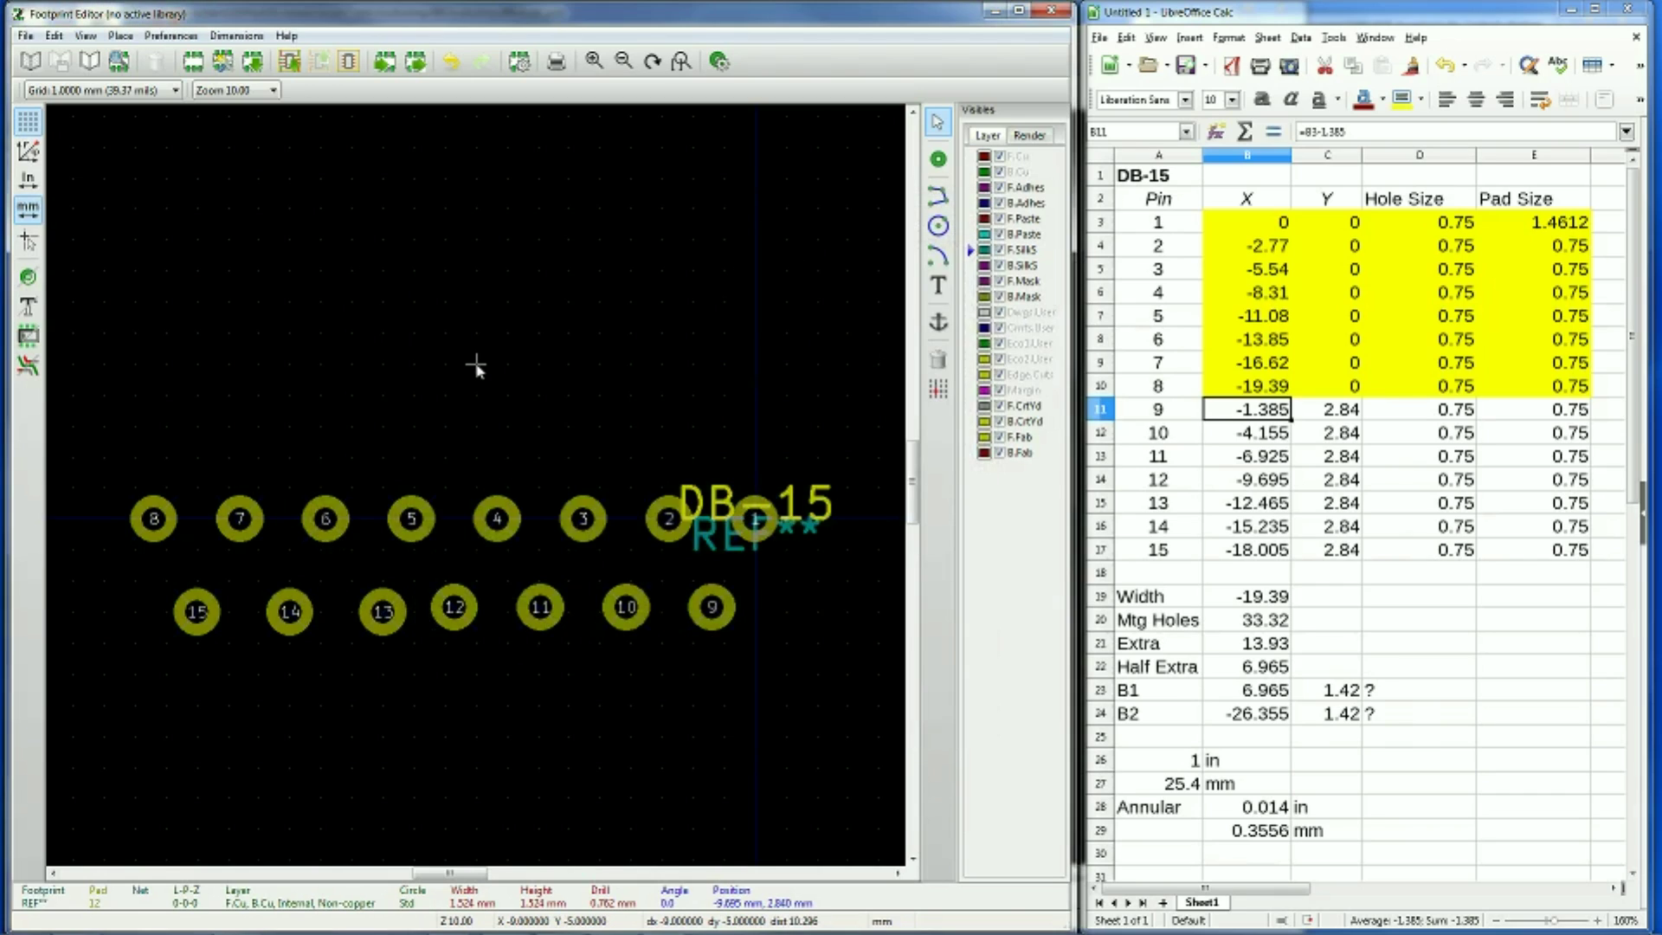
Set pad 13's position to X -12.465 mm, Y 2.84 mm
double_click(384, 623)
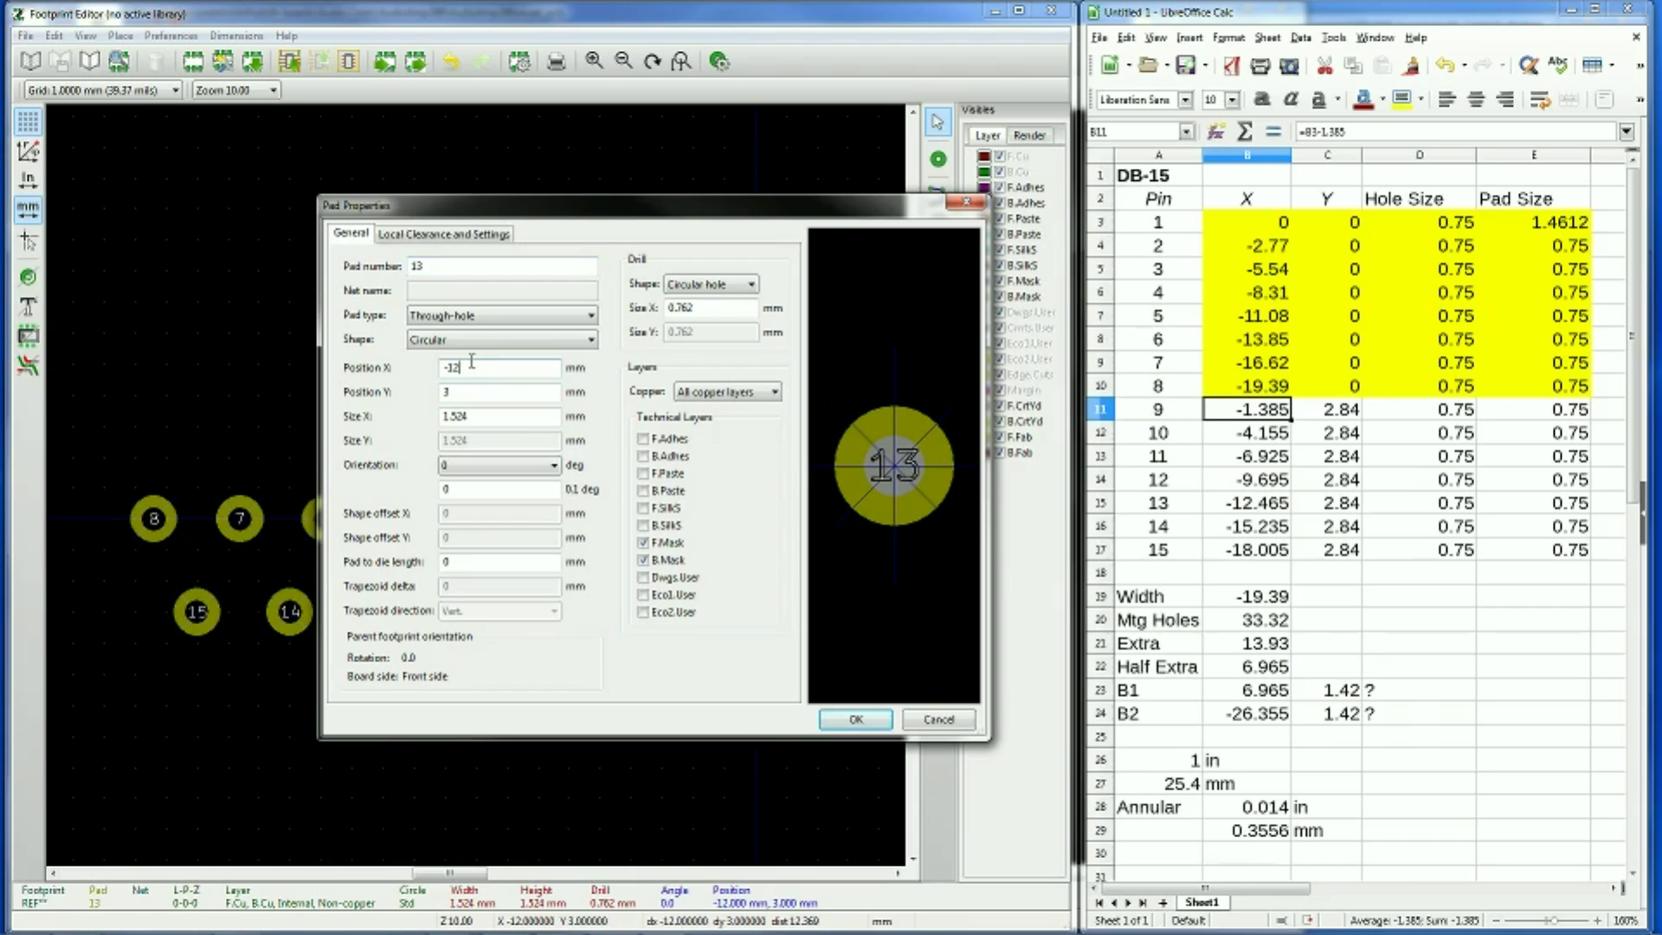
text(.465)
key(Tab)
key(Return)
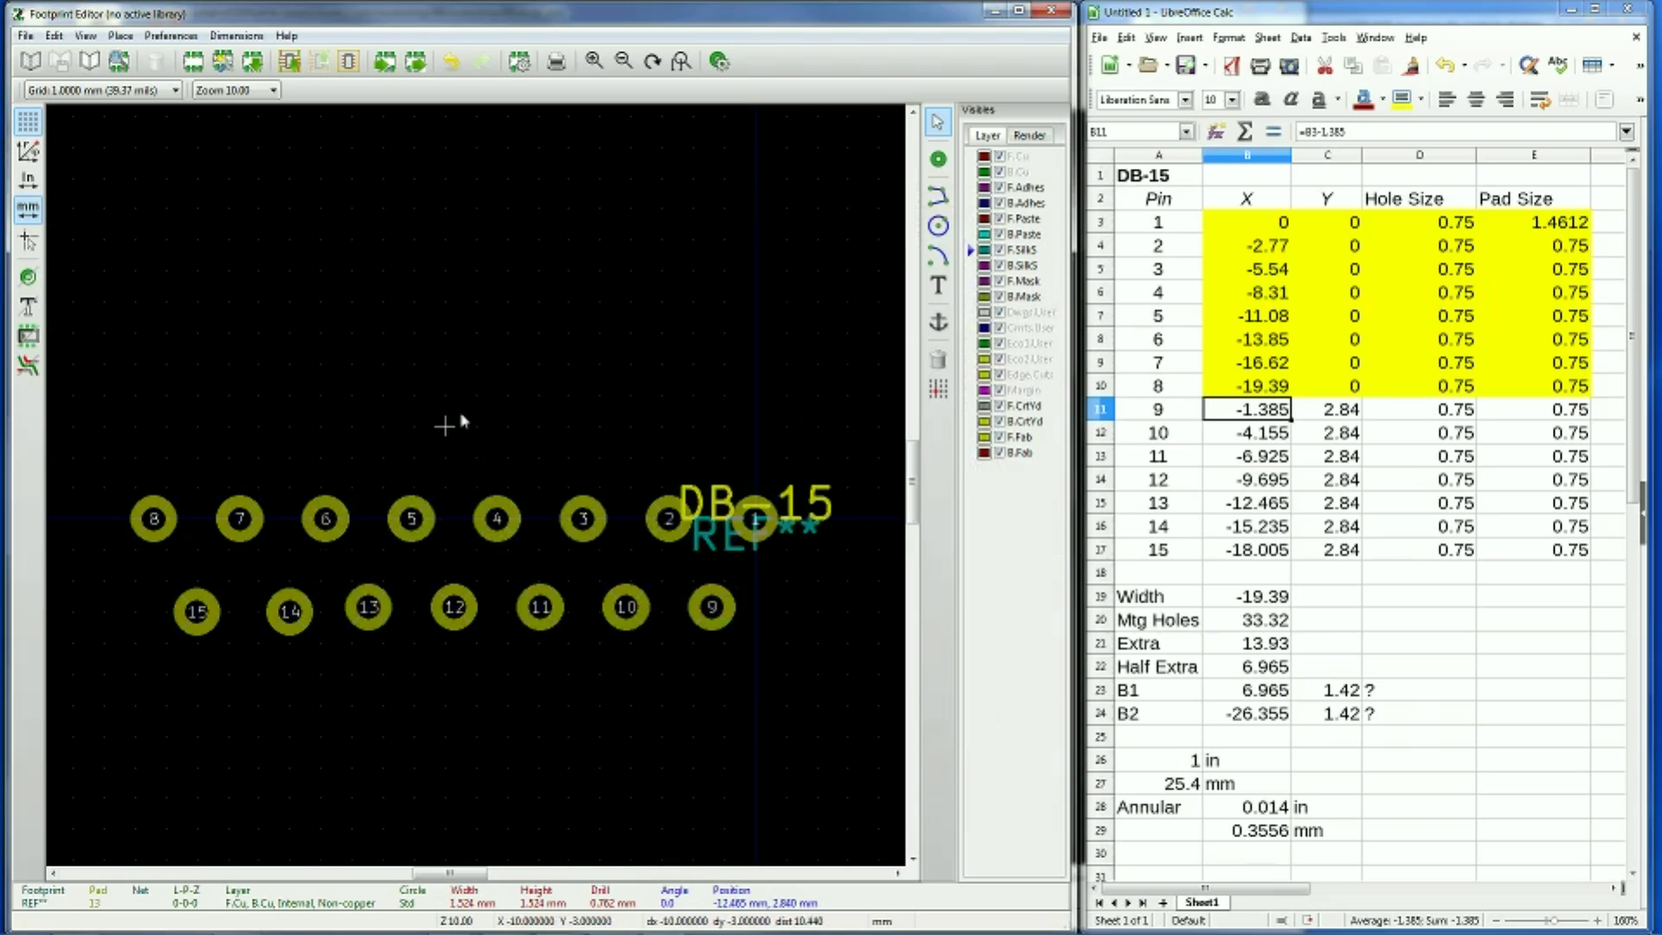
Set pad 14's position to X -15.235 mm, Y 2.84 mm
double_click(289, 616)
click(476, 364)
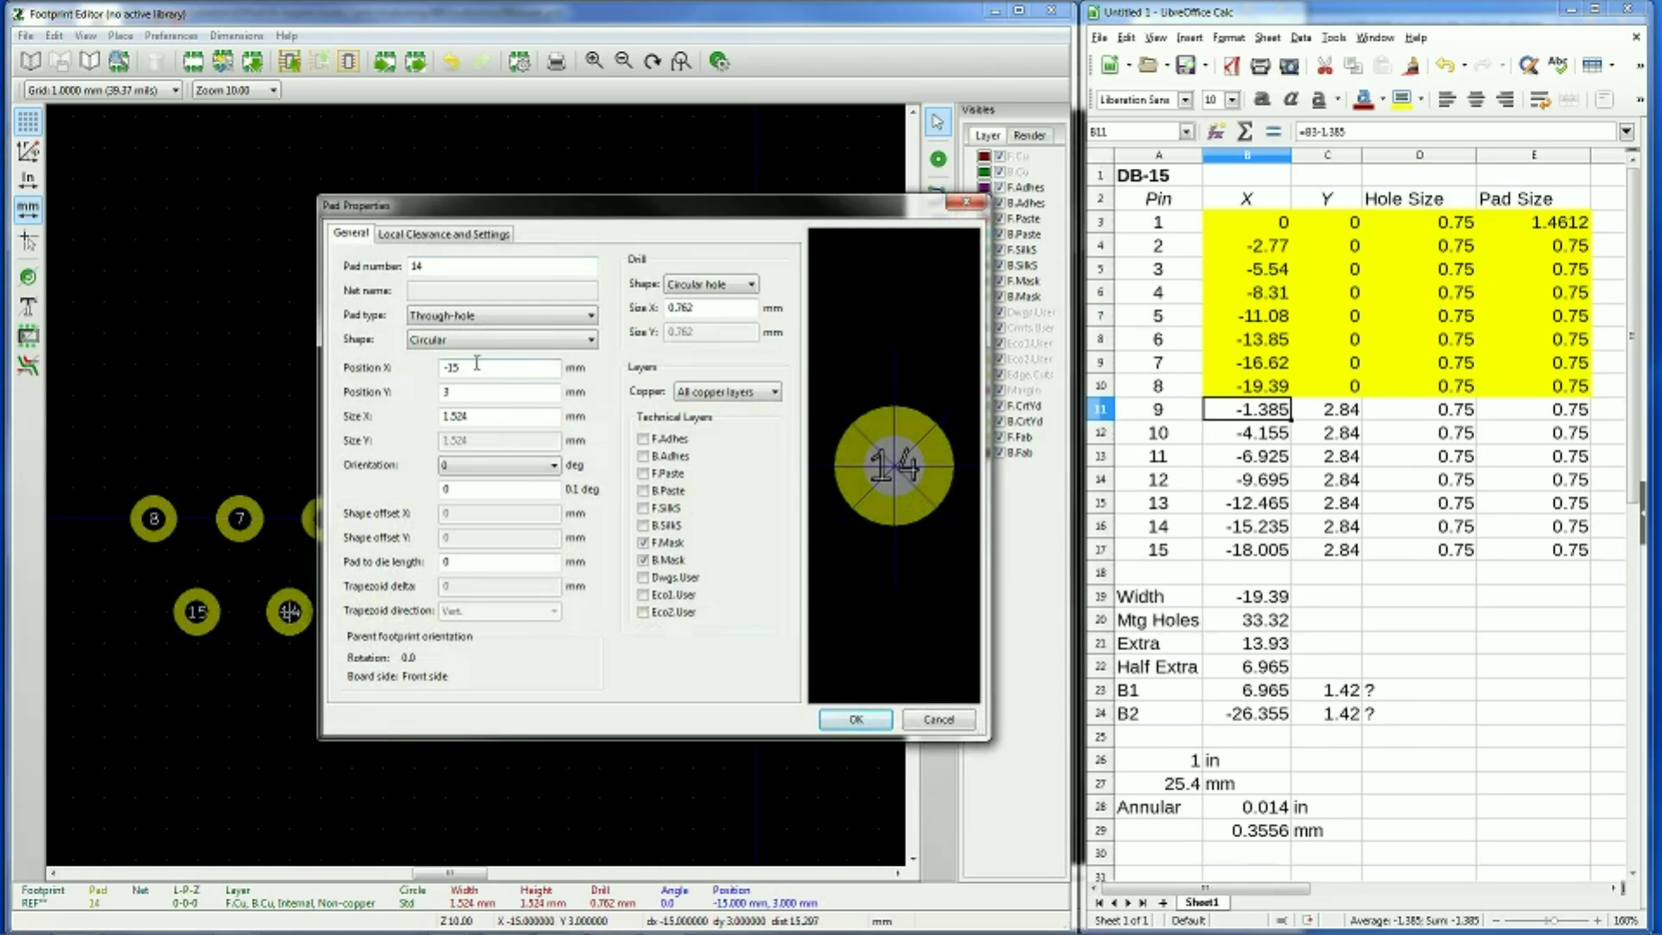
text(.235)
key(Return)
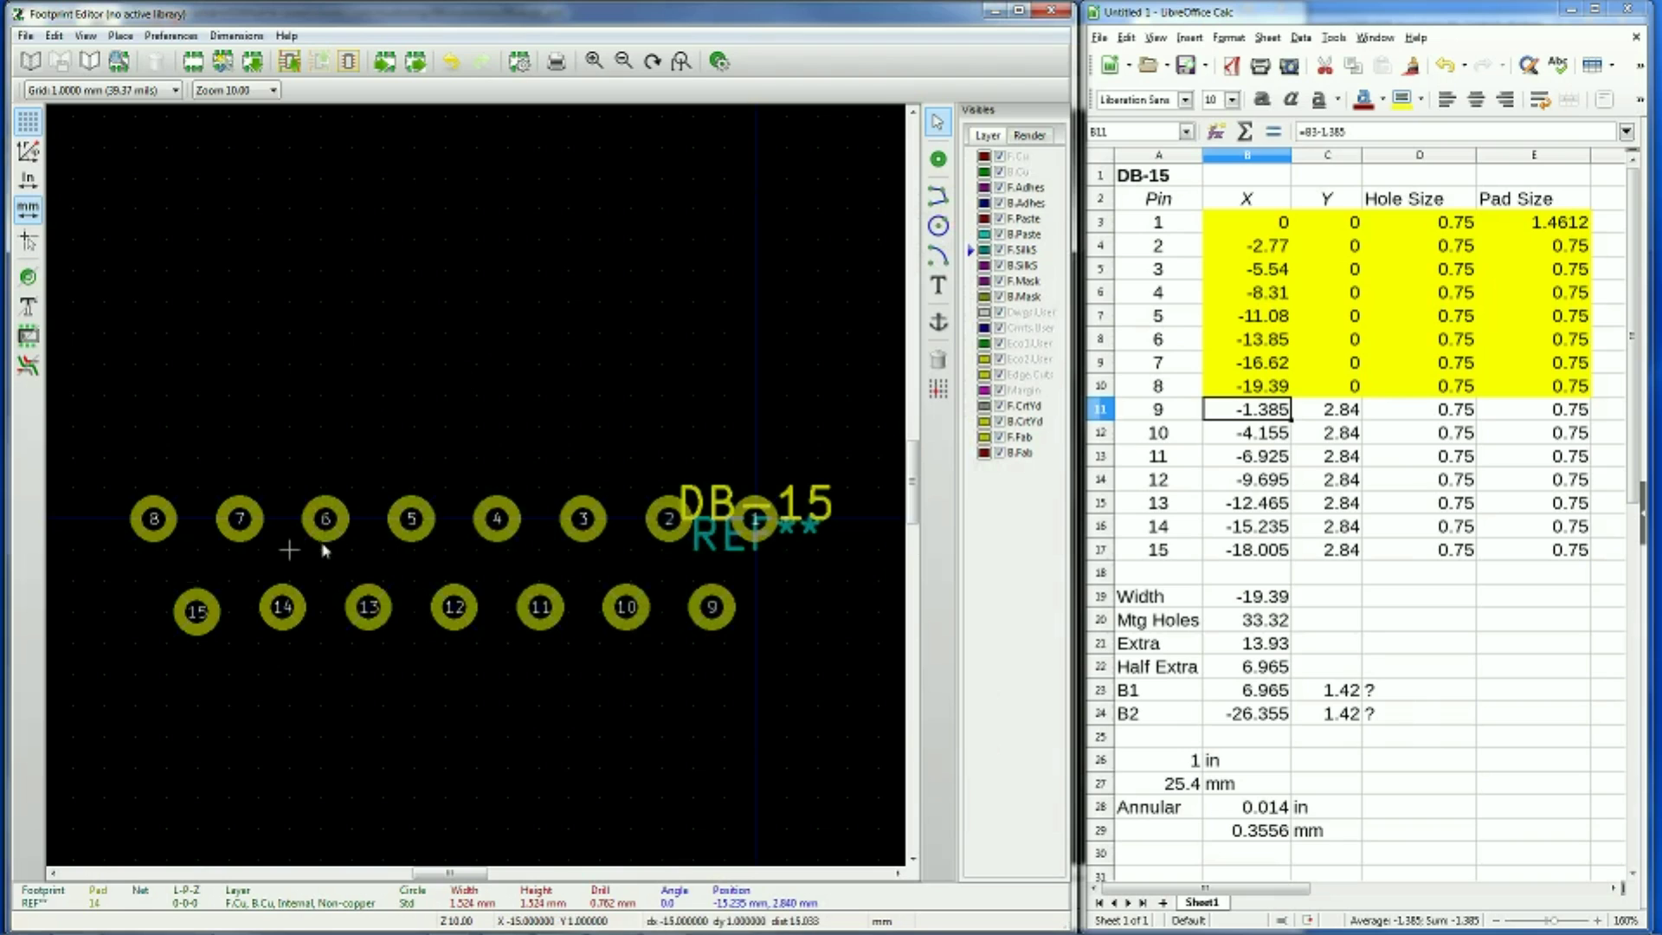
Set pad 15's position to X -18.005 mm, Y 2.84 mm
double_click(197, 612)
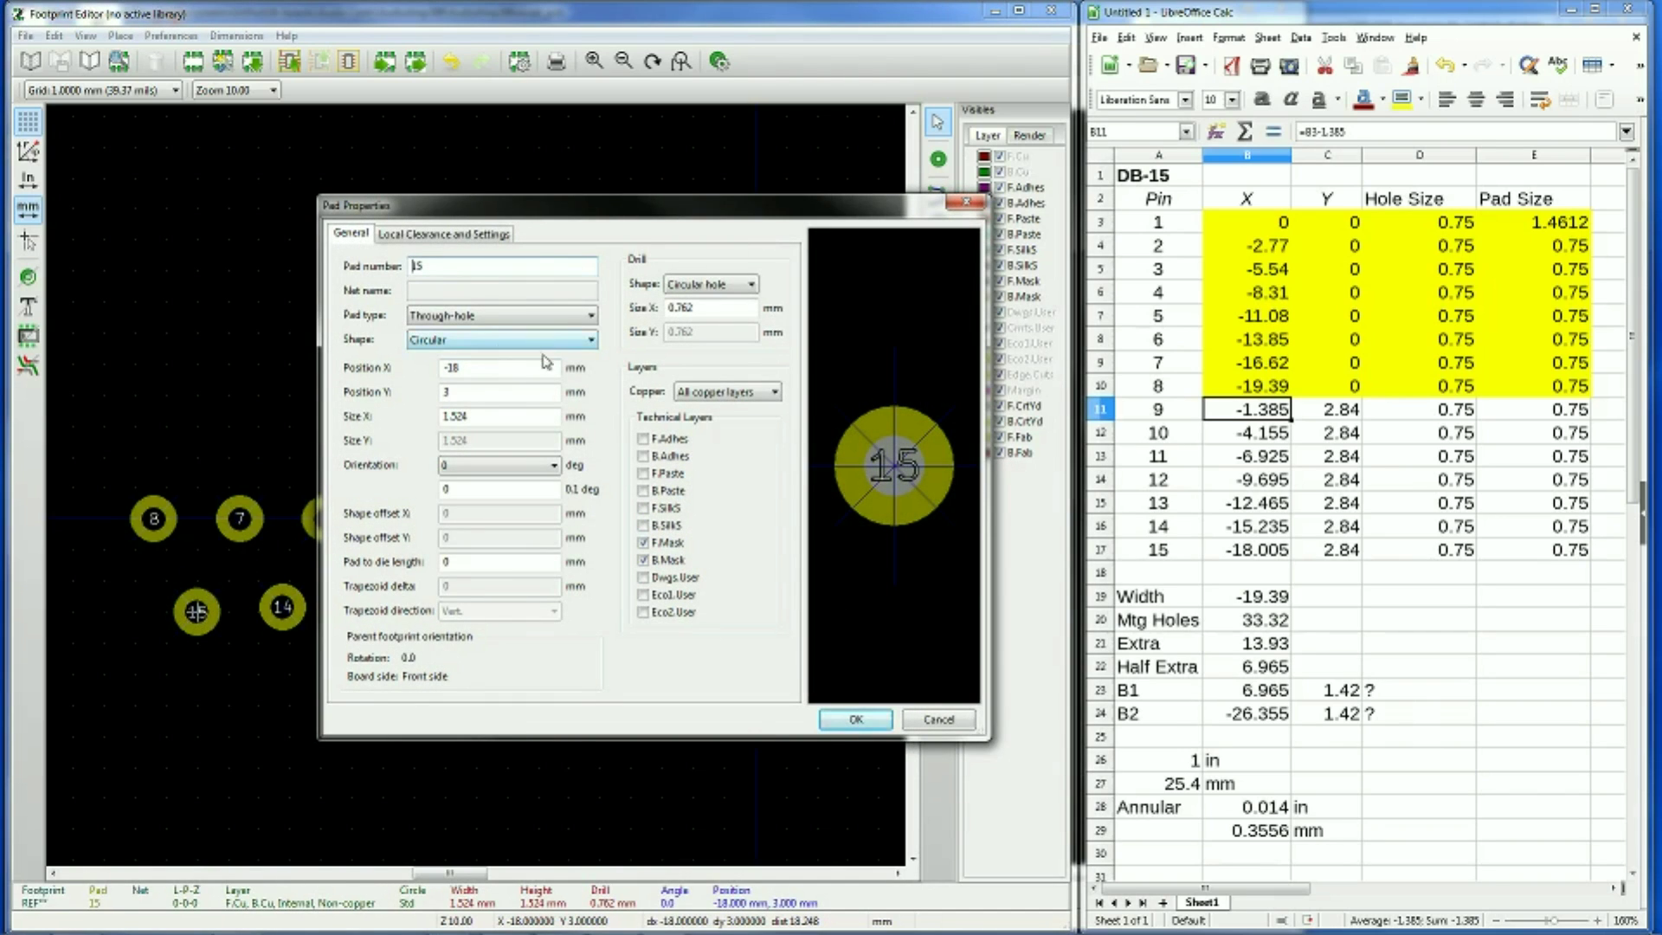
click(503, 364)
key(Tab)
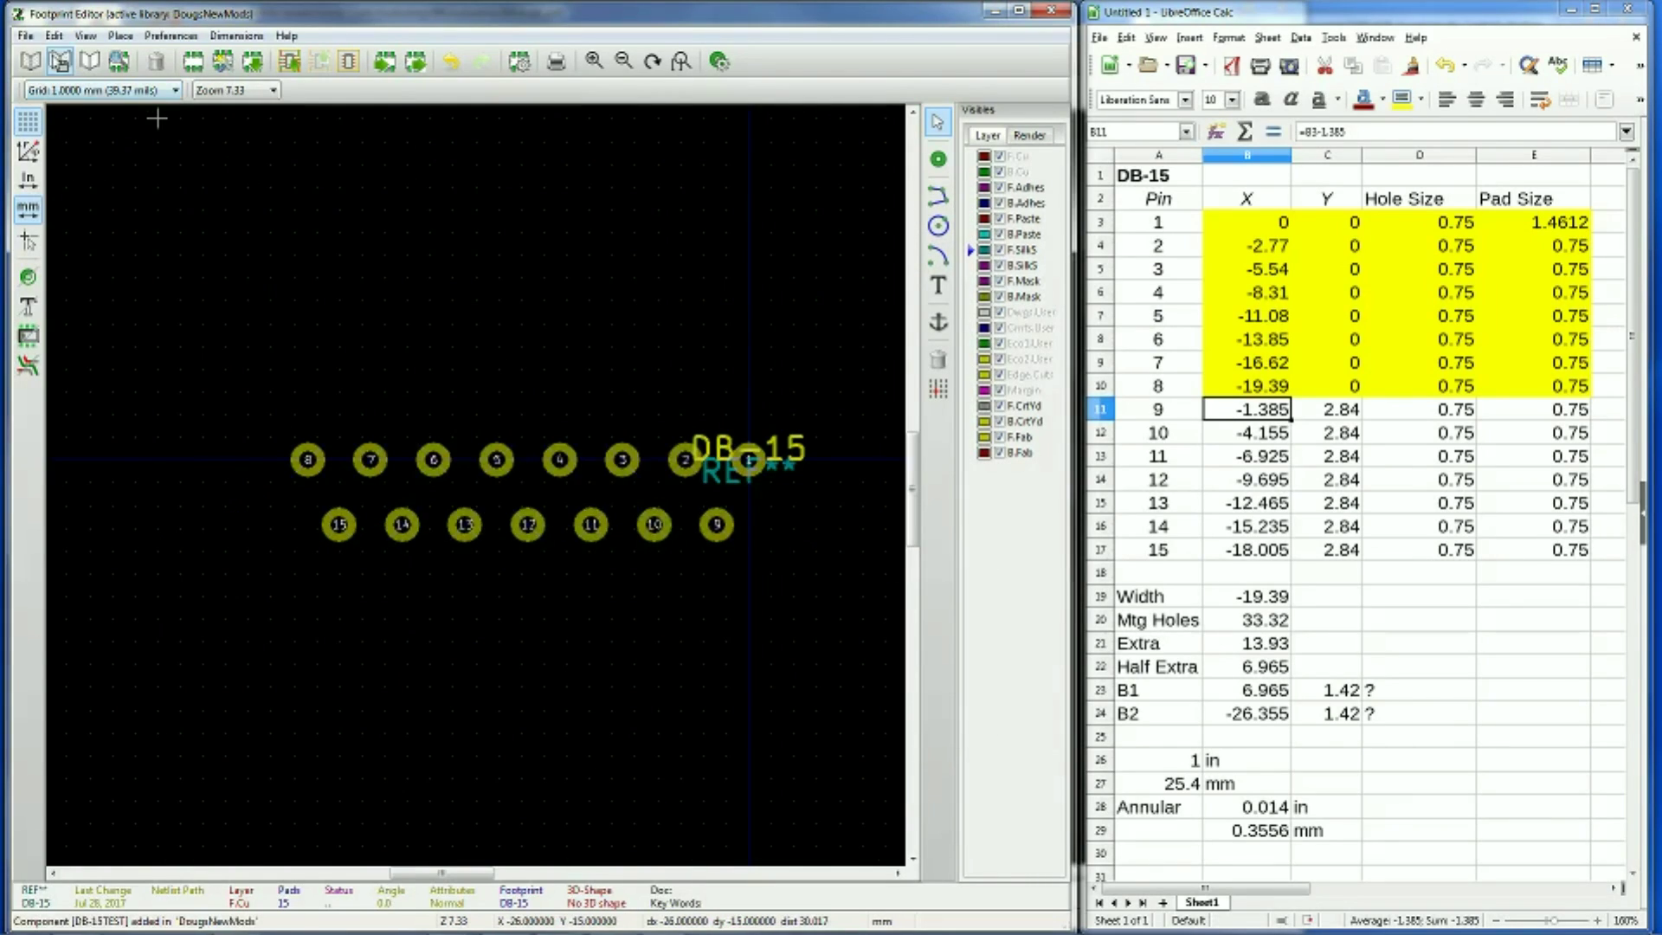
Save the footprint as DB-15TEST in the DougsNewMods library, replacing the existing copy
click(59, 60)
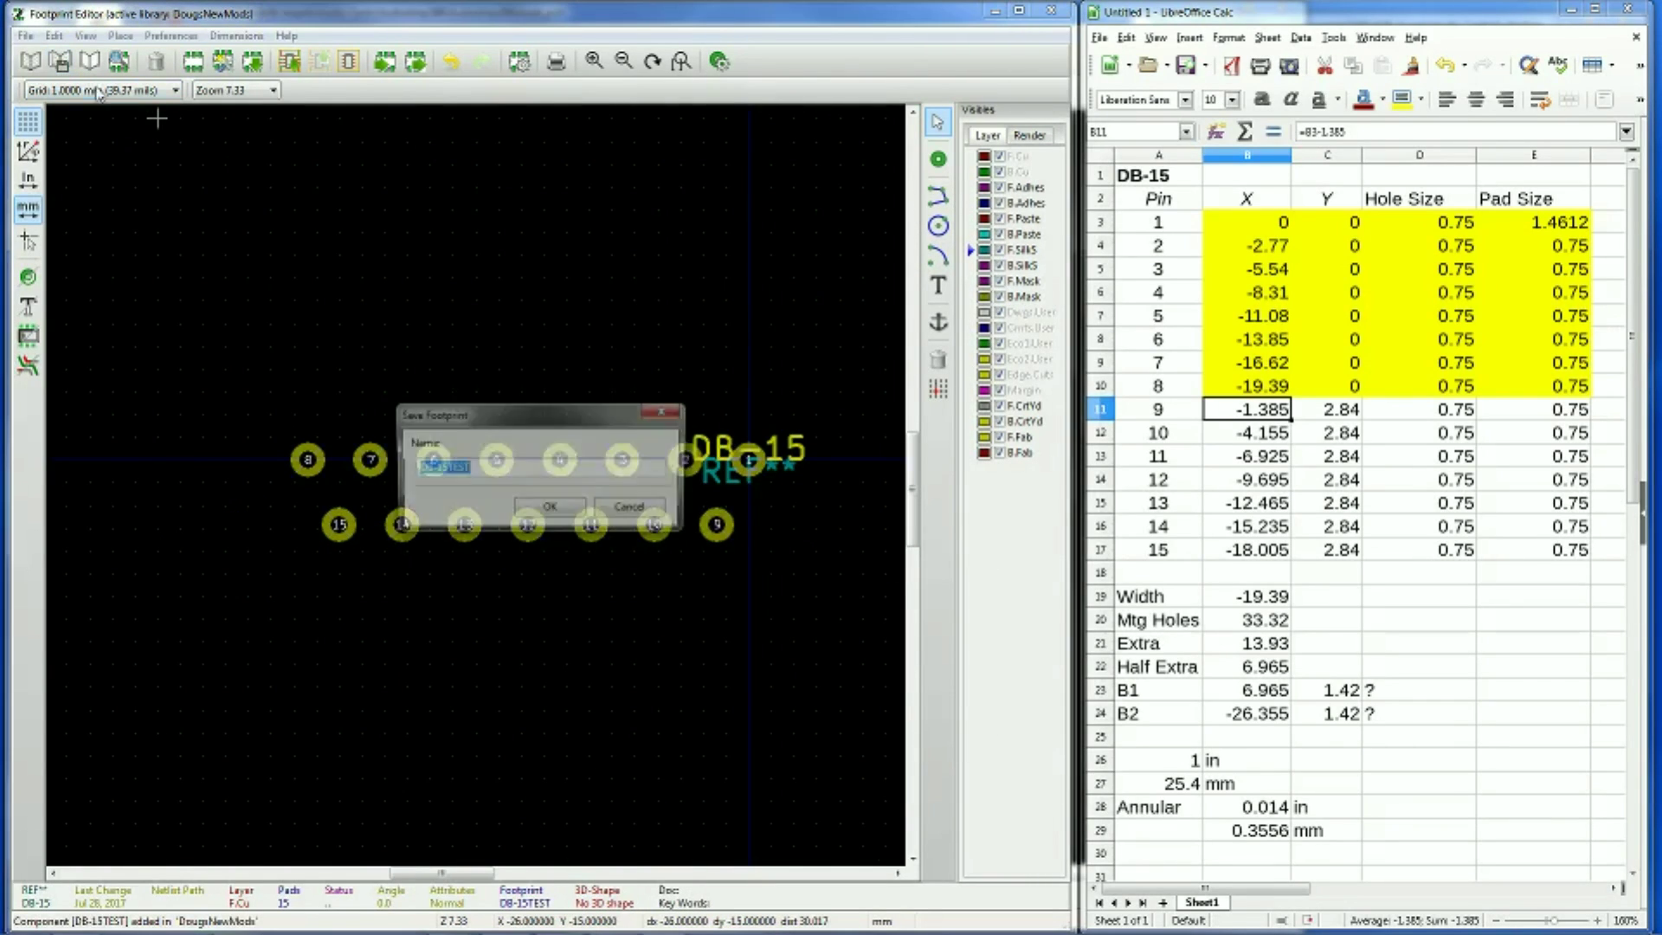
click(534, 511)
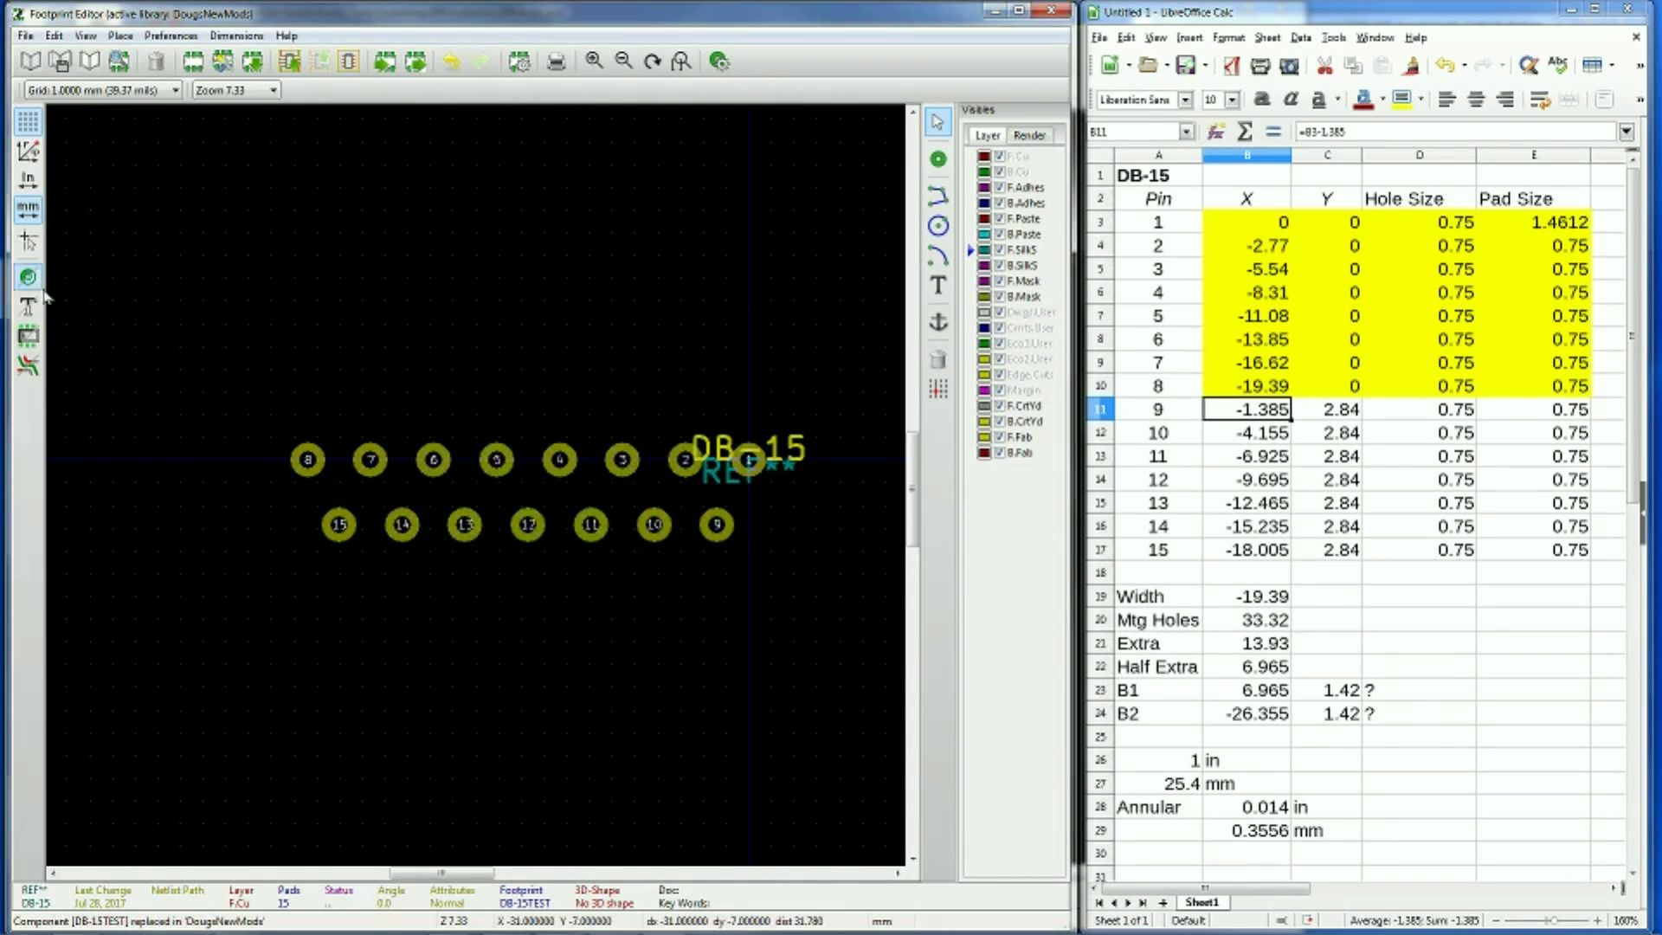
Switch to Pcbnew and place the DB-15TEST footprint from the DougsNewMods library on an empty area of the sheet
key(alt+Tab)
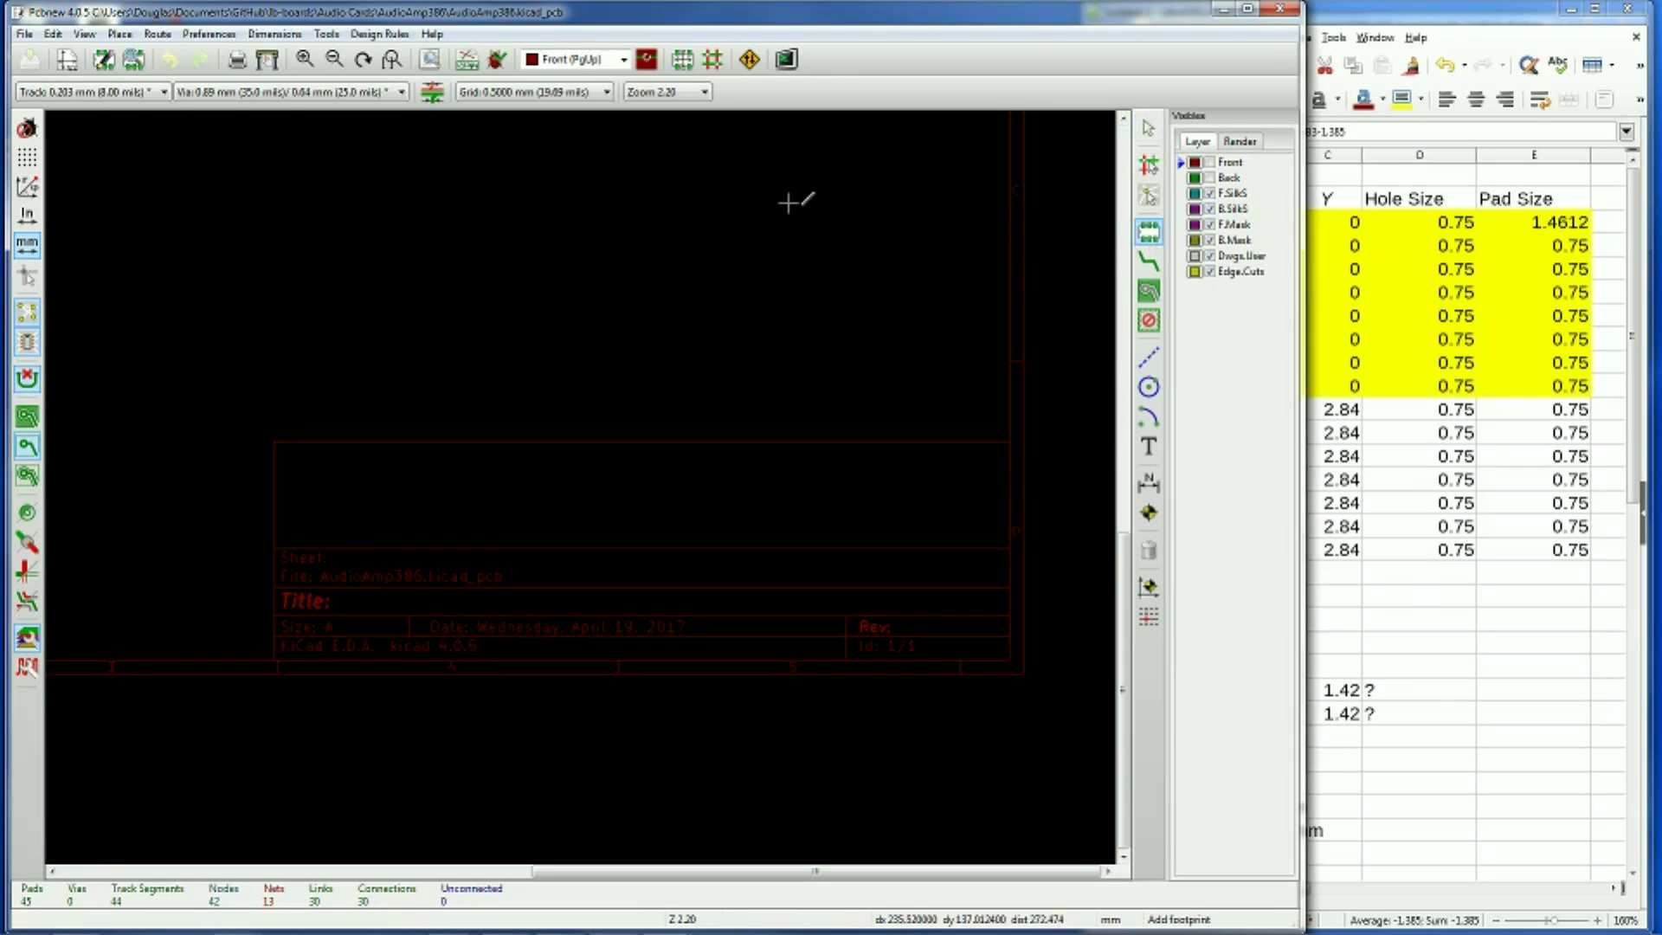
click(657, 155)
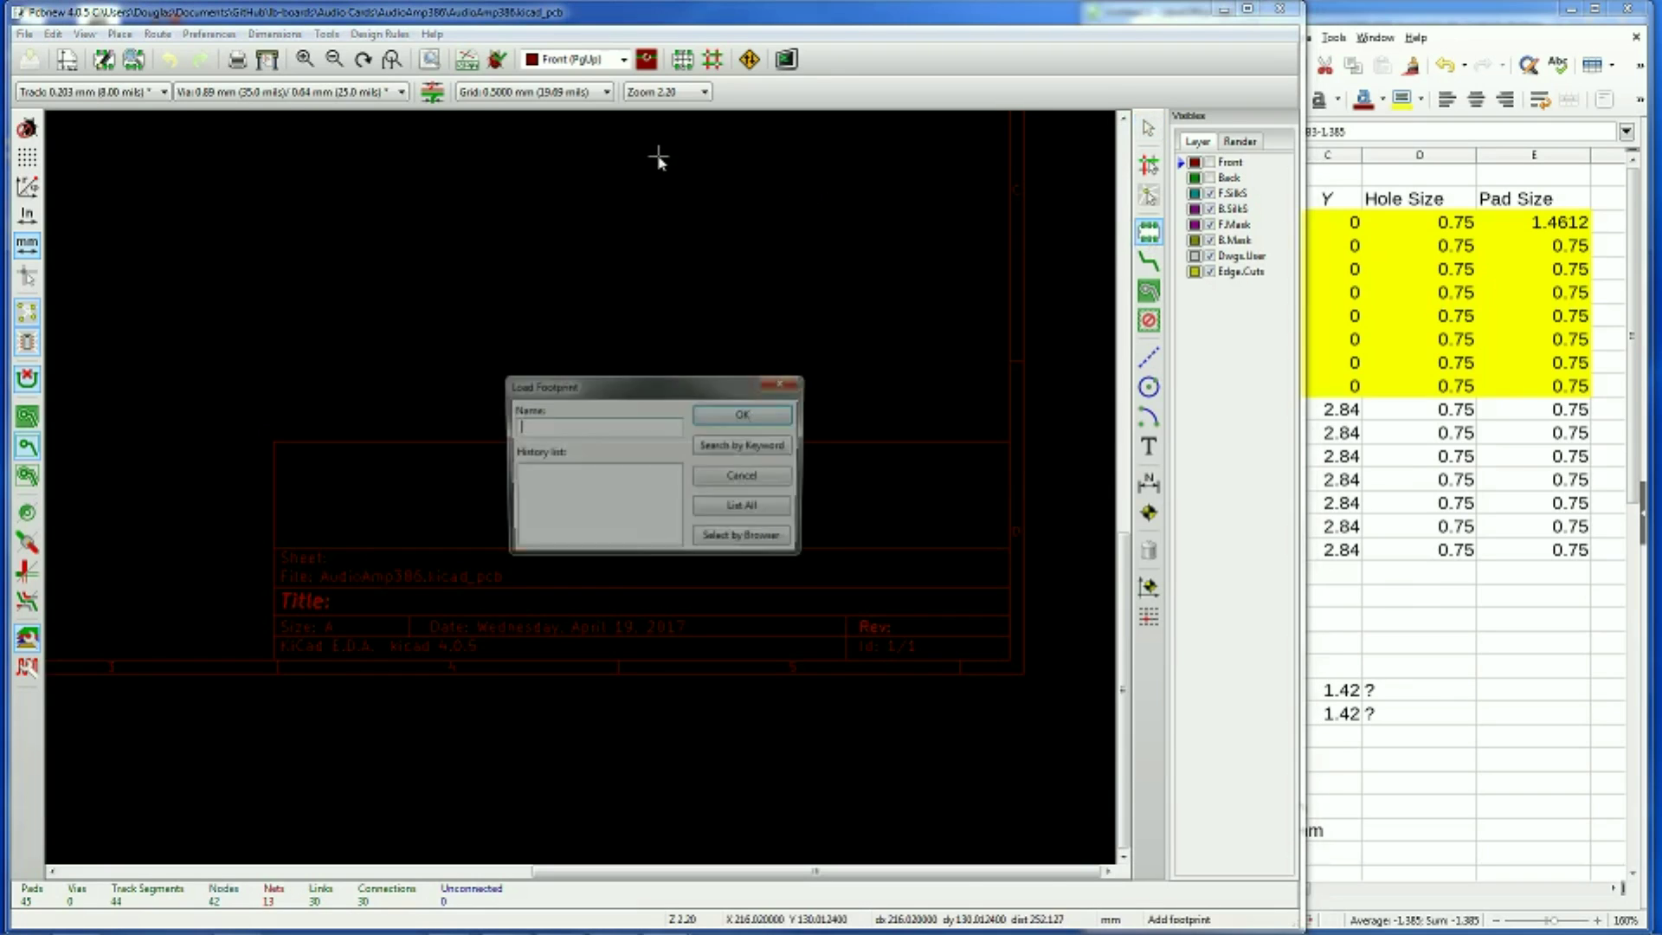
click(755, 539)
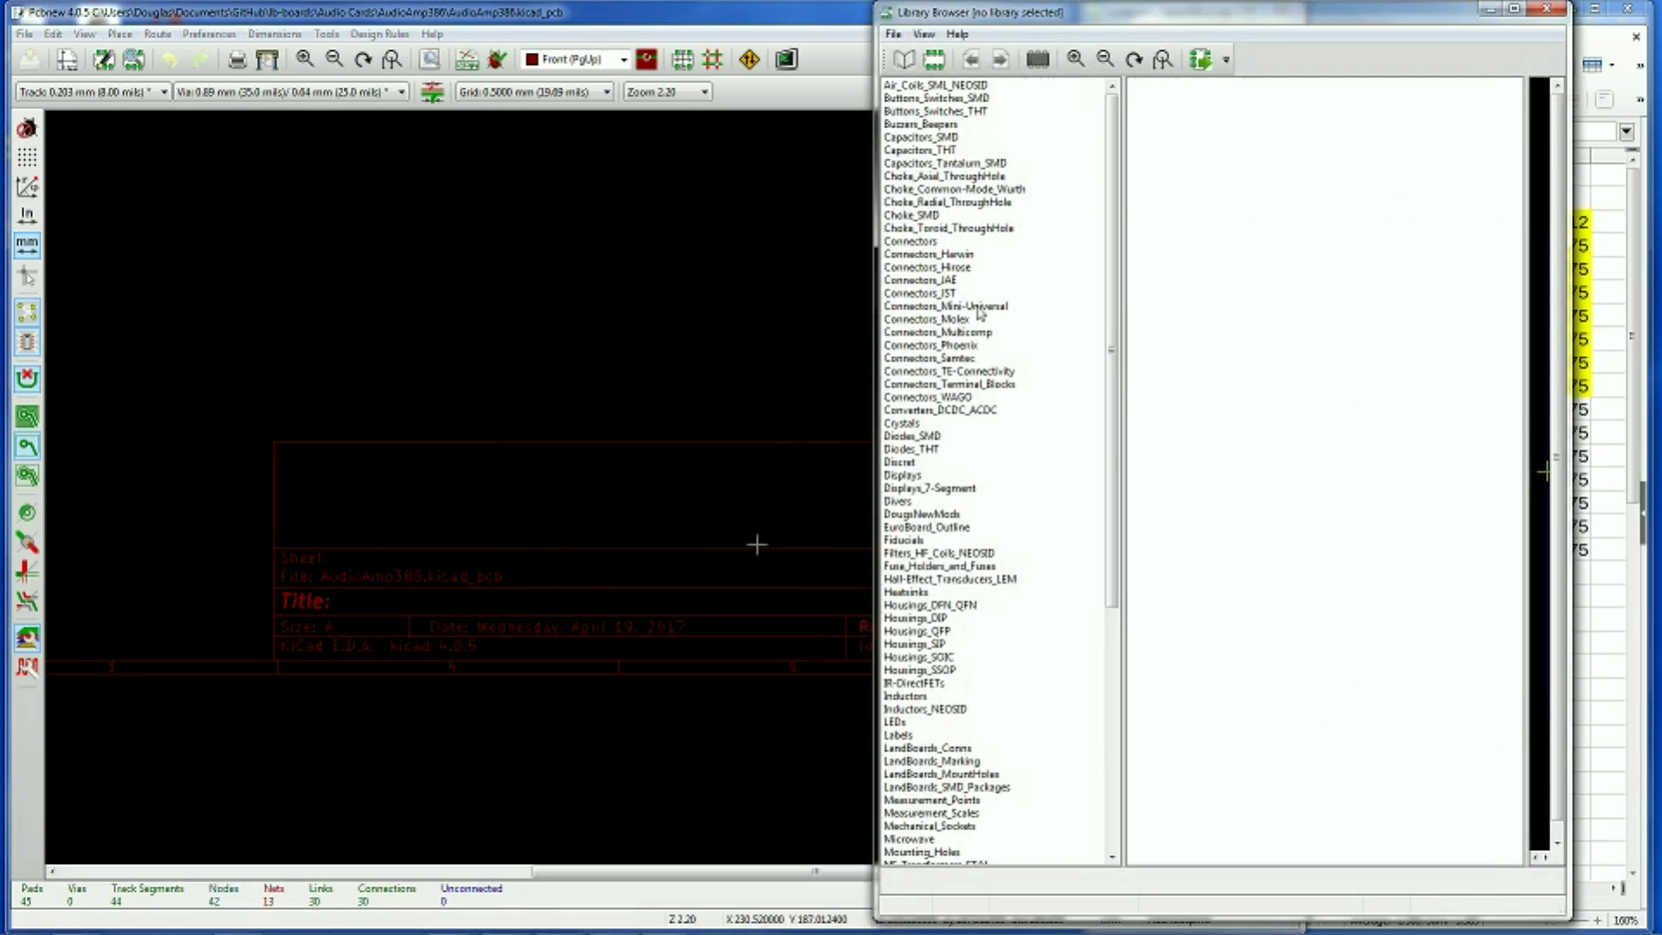
click(934, 514)
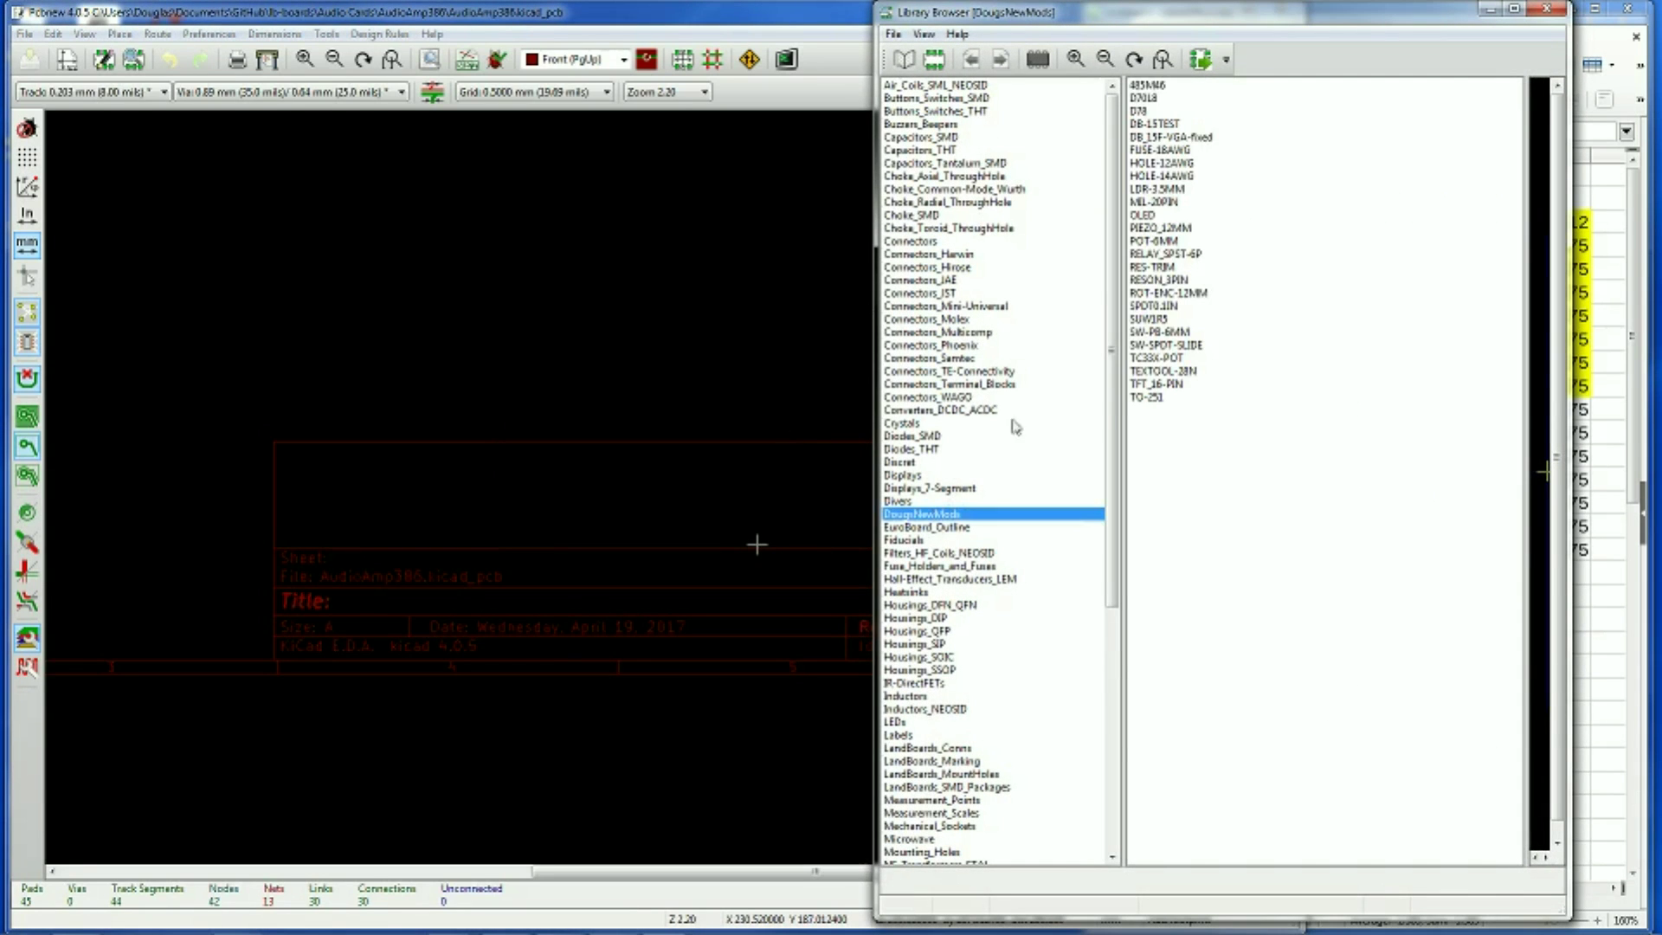
double_click(1153, 124)
scroll(702, 206, up, 3)
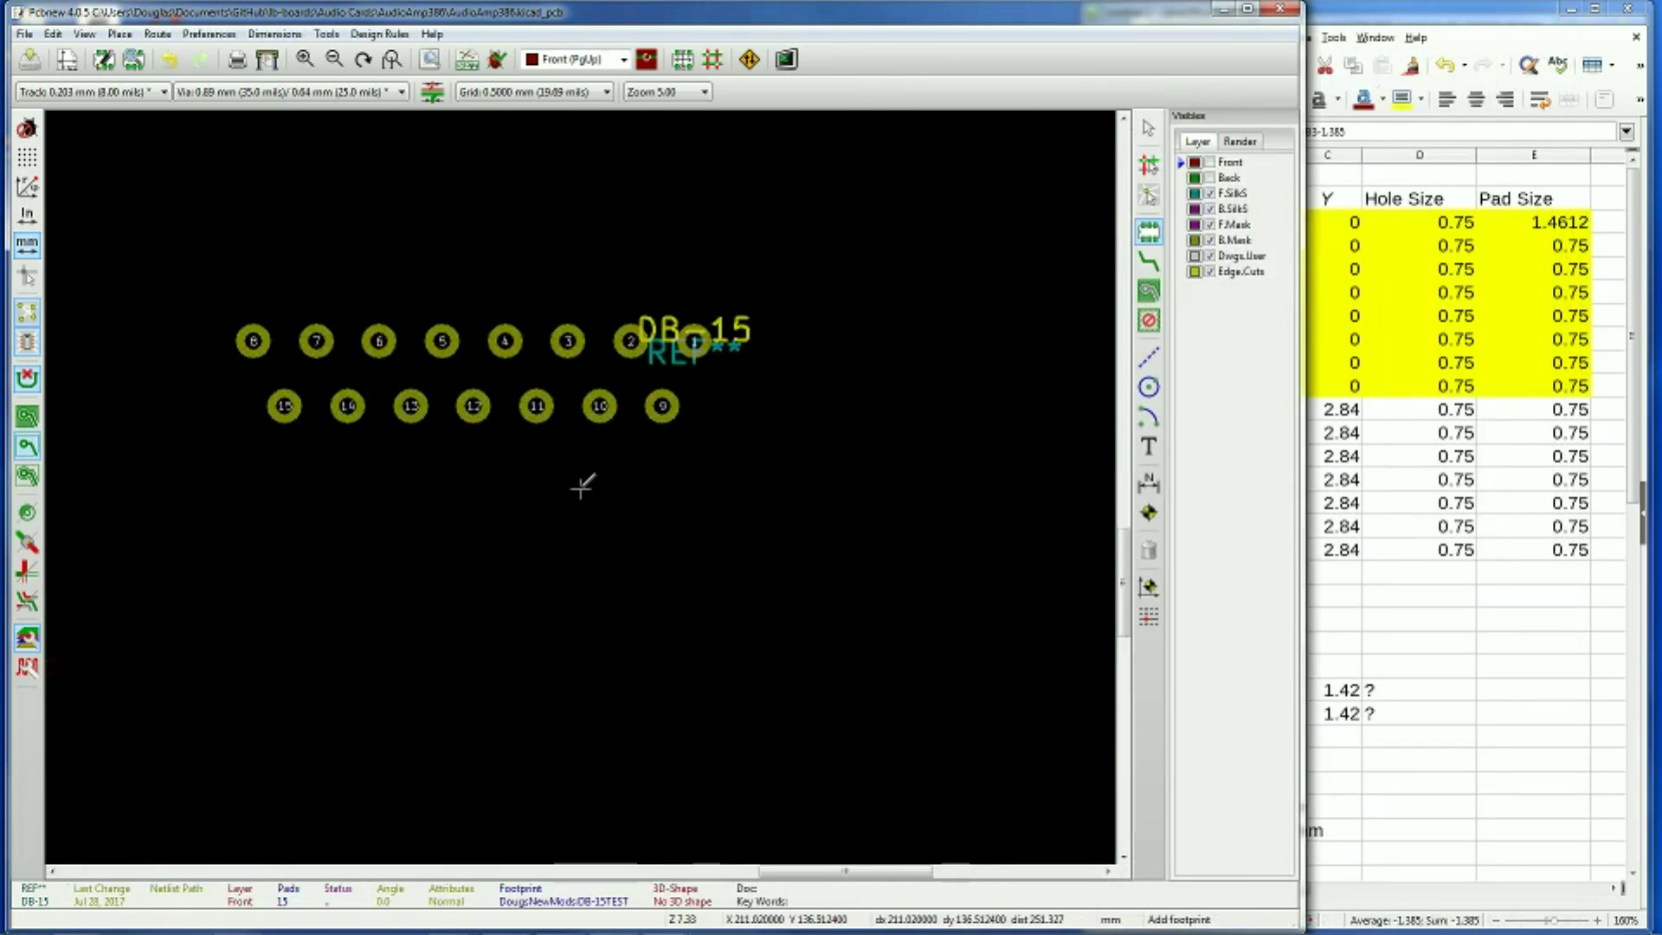
click(594, 475)
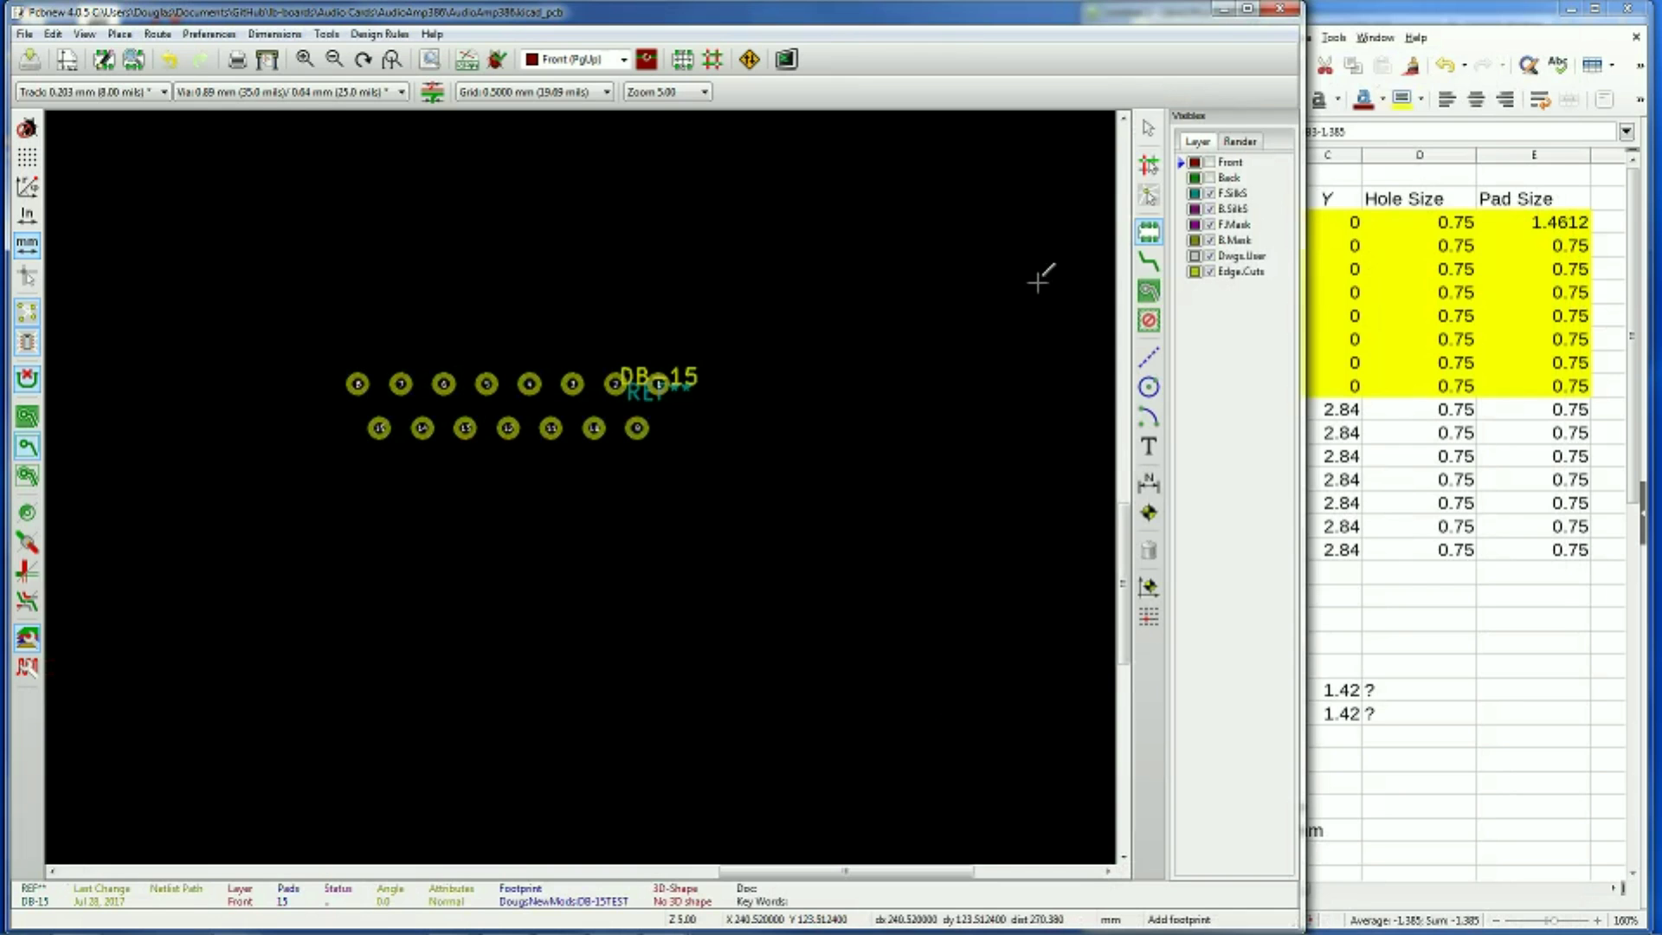
Load the DB15FD footprint from the Connectors library onto the board for comparison with the DB-15 test footprint
click(914, 306)
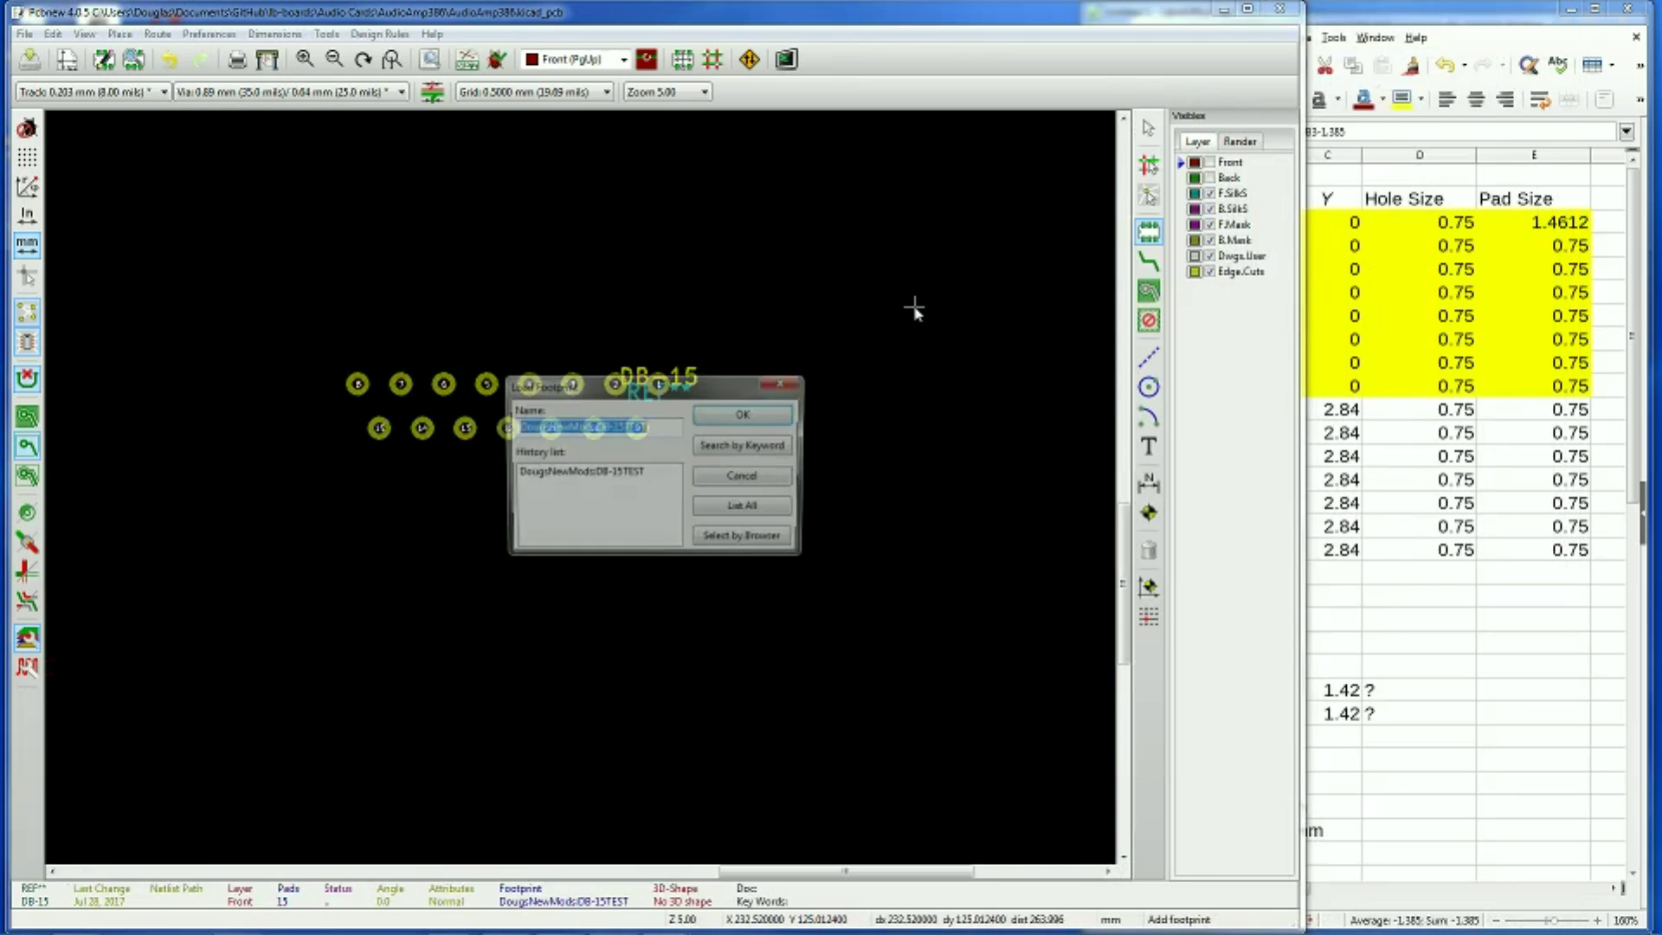
click(742, 541)
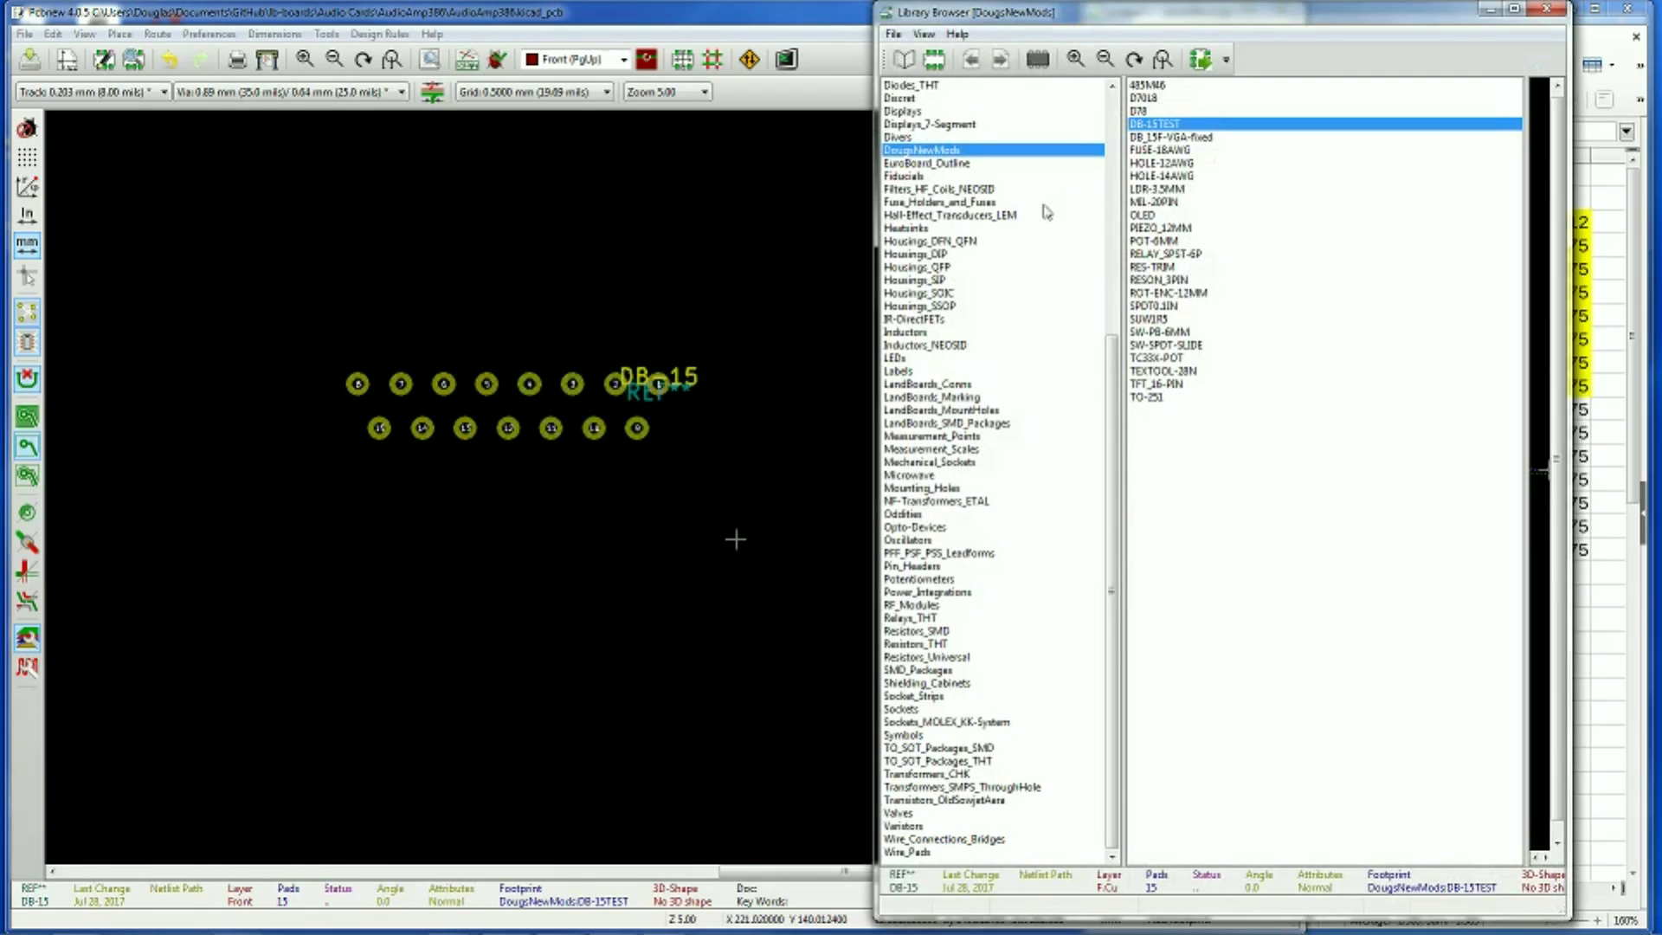
drag(1112, 399, 1124, 179)
click(1006, 216)
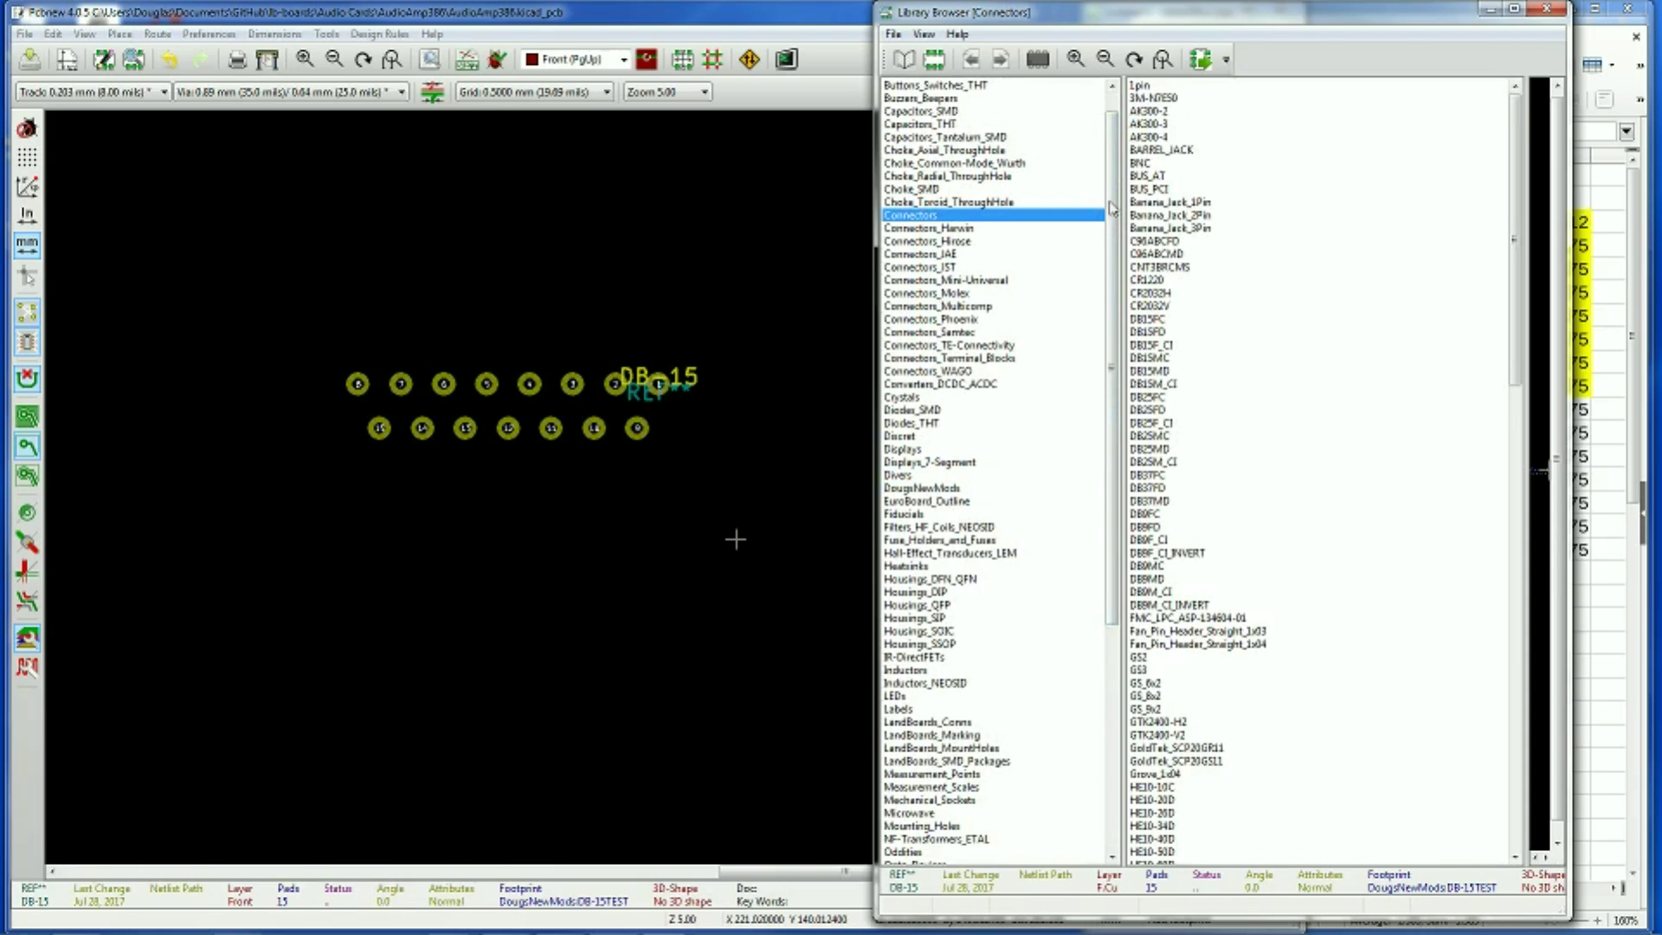
click(1153, 320)
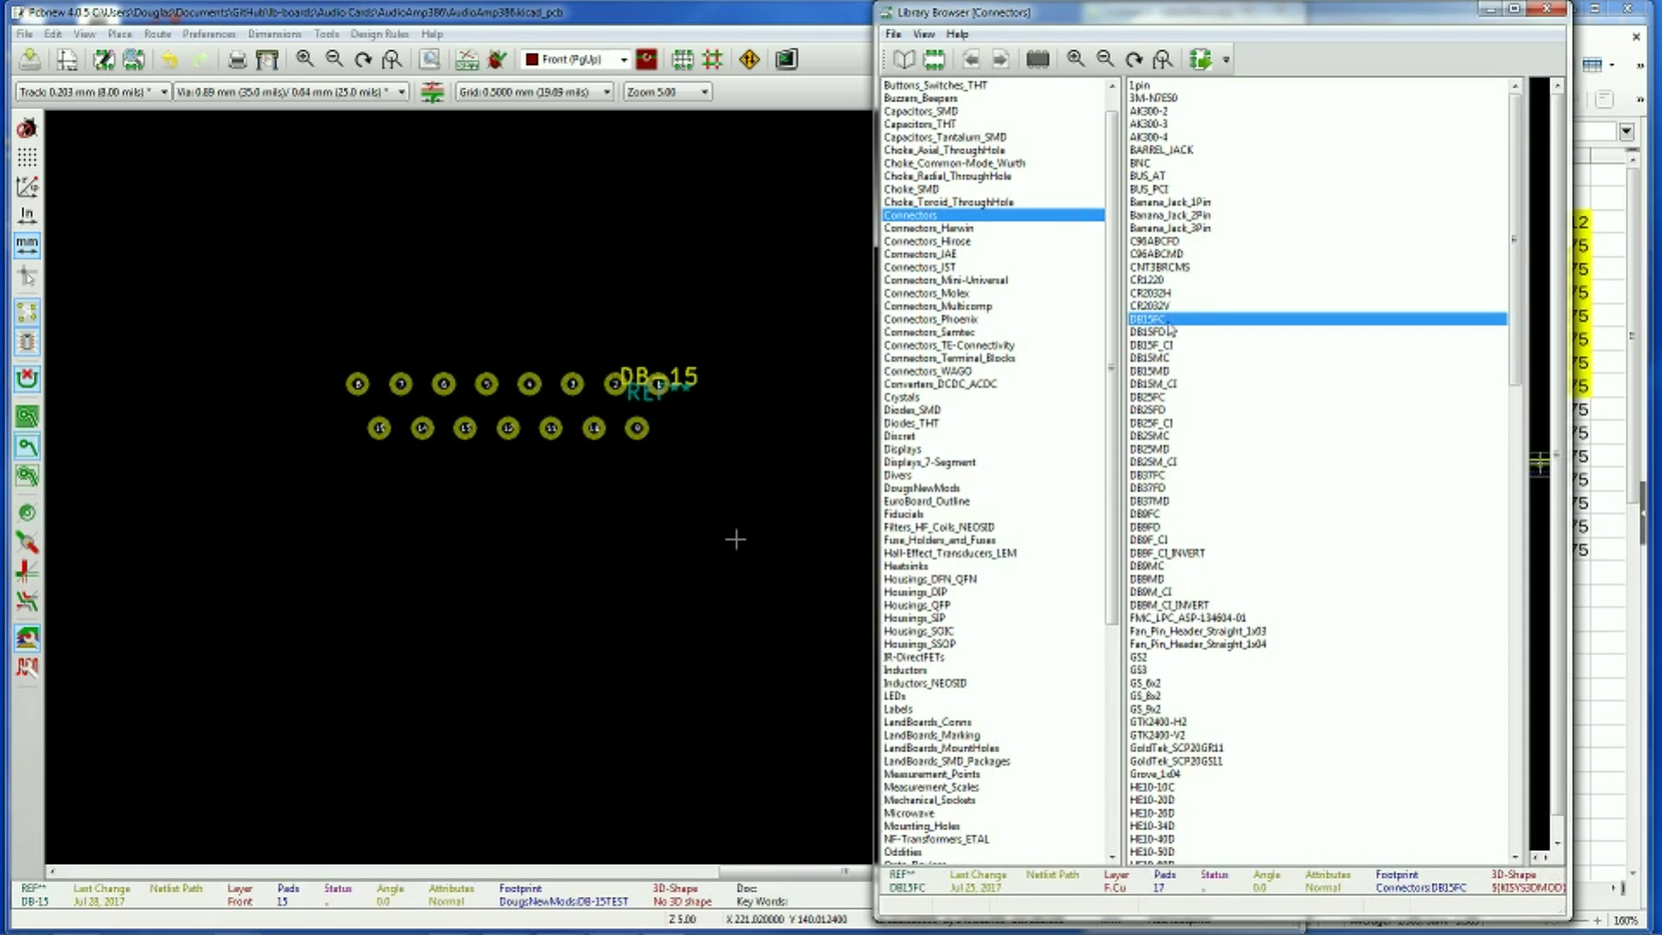
click(1161, 334)
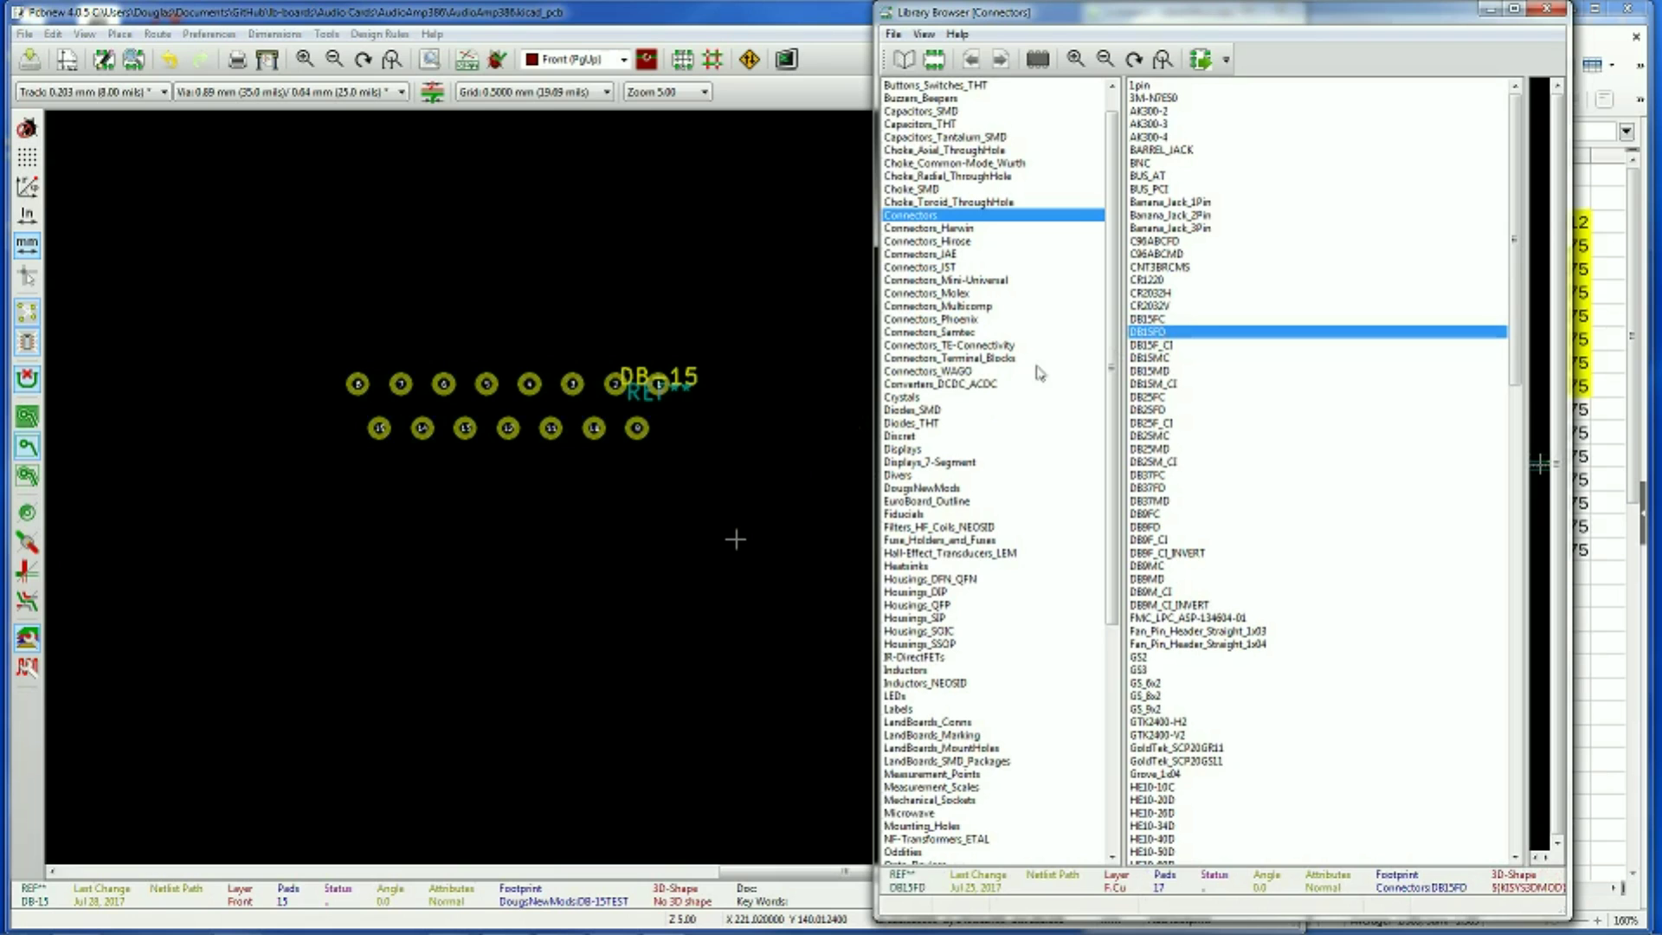
double_click(1175, 338)
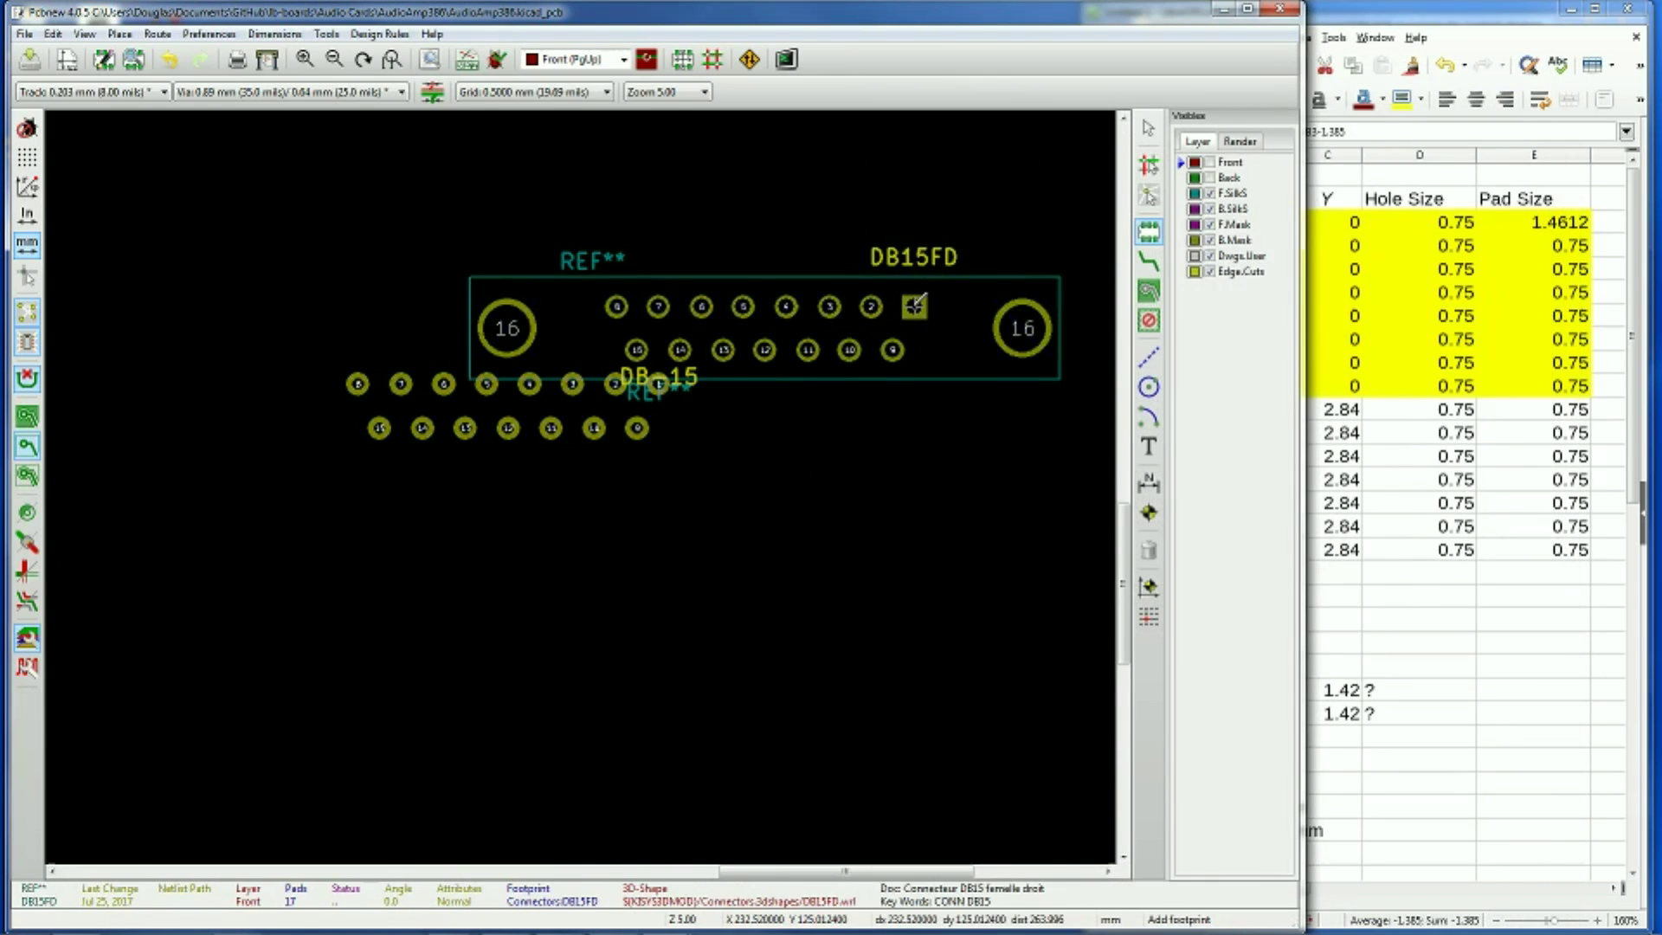
Overlay DB15FD on the DB-15 footprint with pad 1 aligned to compare the pads, and place it directly above the DB-15 footprint
click(816, 279)
drag(916, 305, 661, 382)
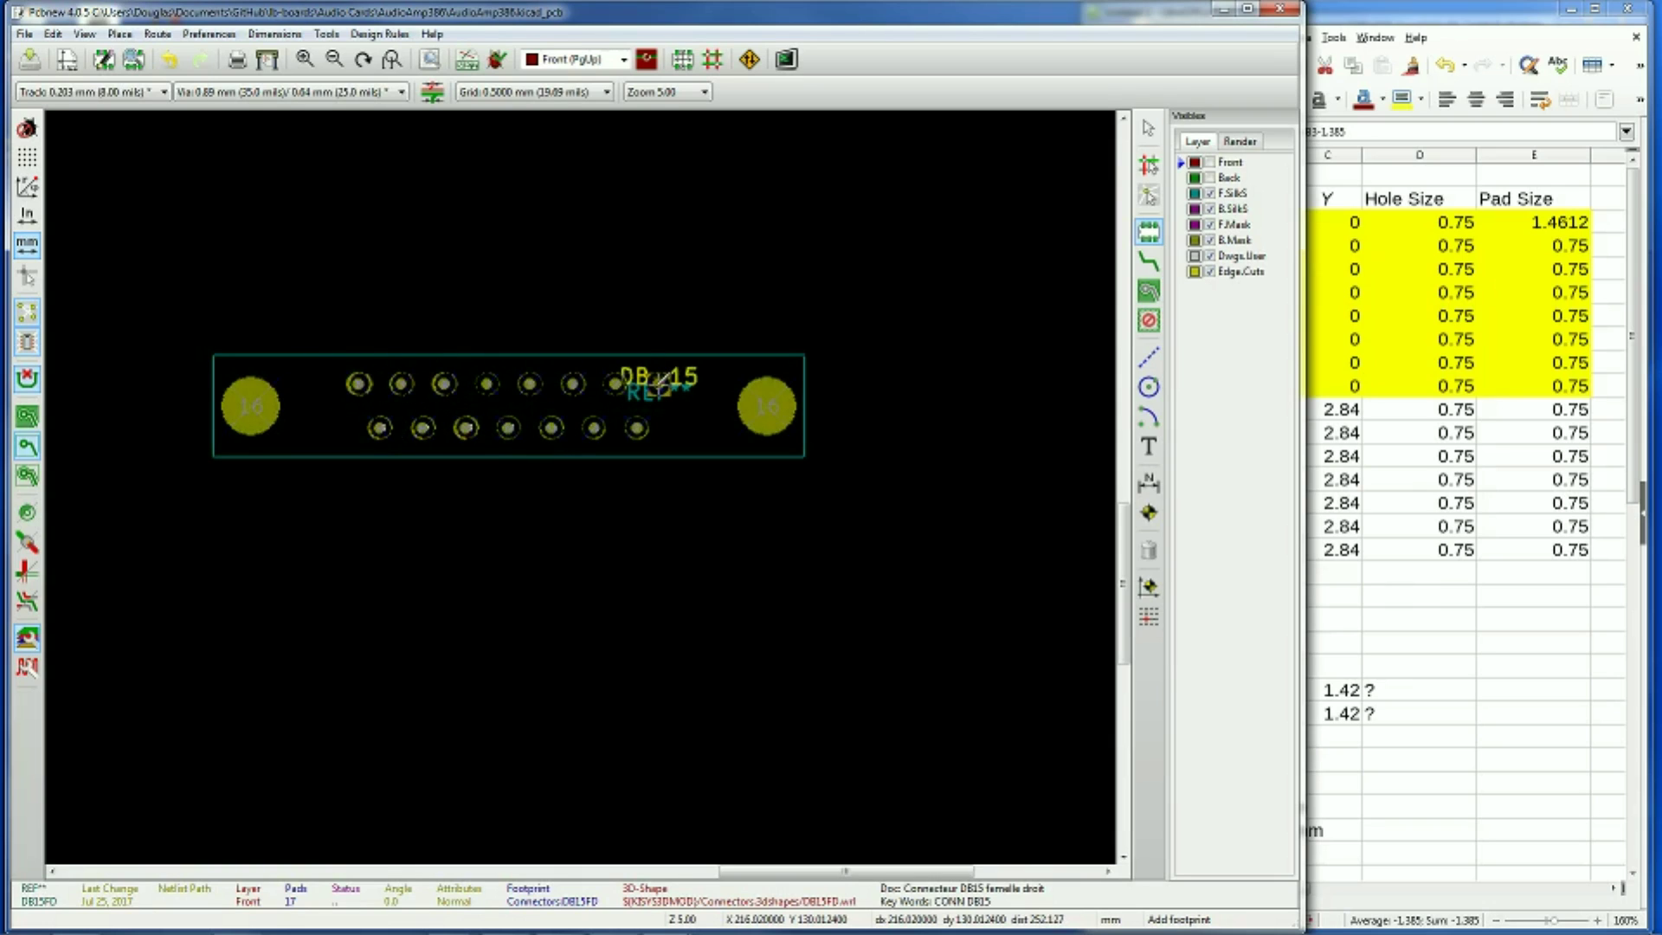
drag(662, 382, 660, 265)
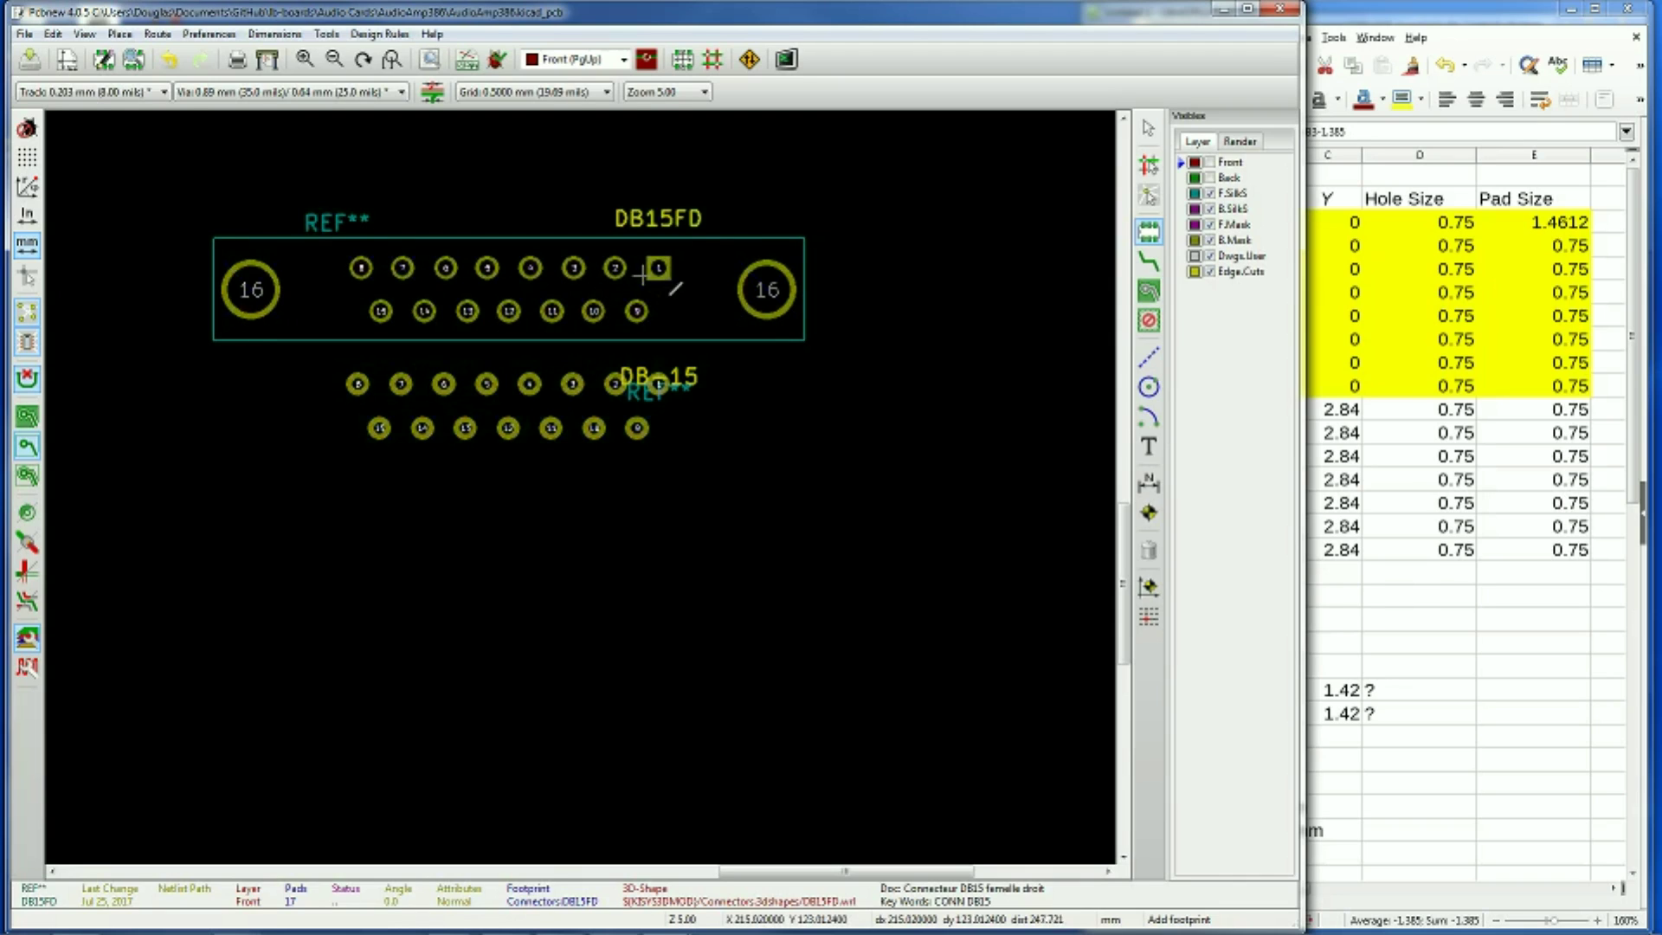